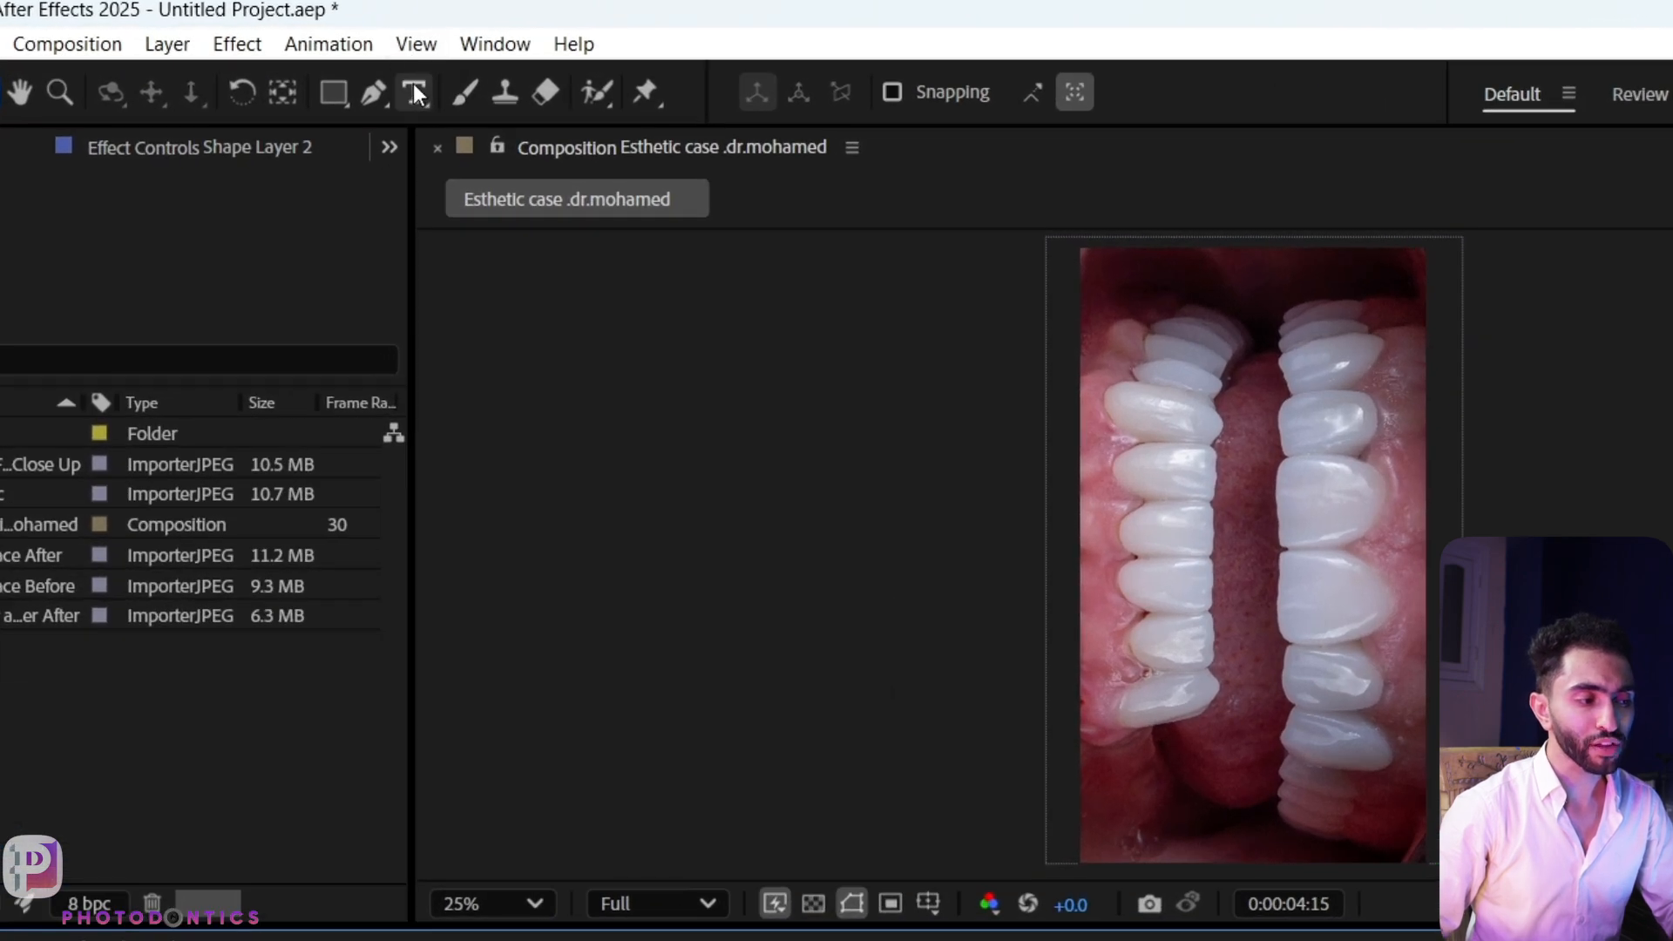
Step: Add an empty text layer over the middle of the teeth photo
click(415, 93)
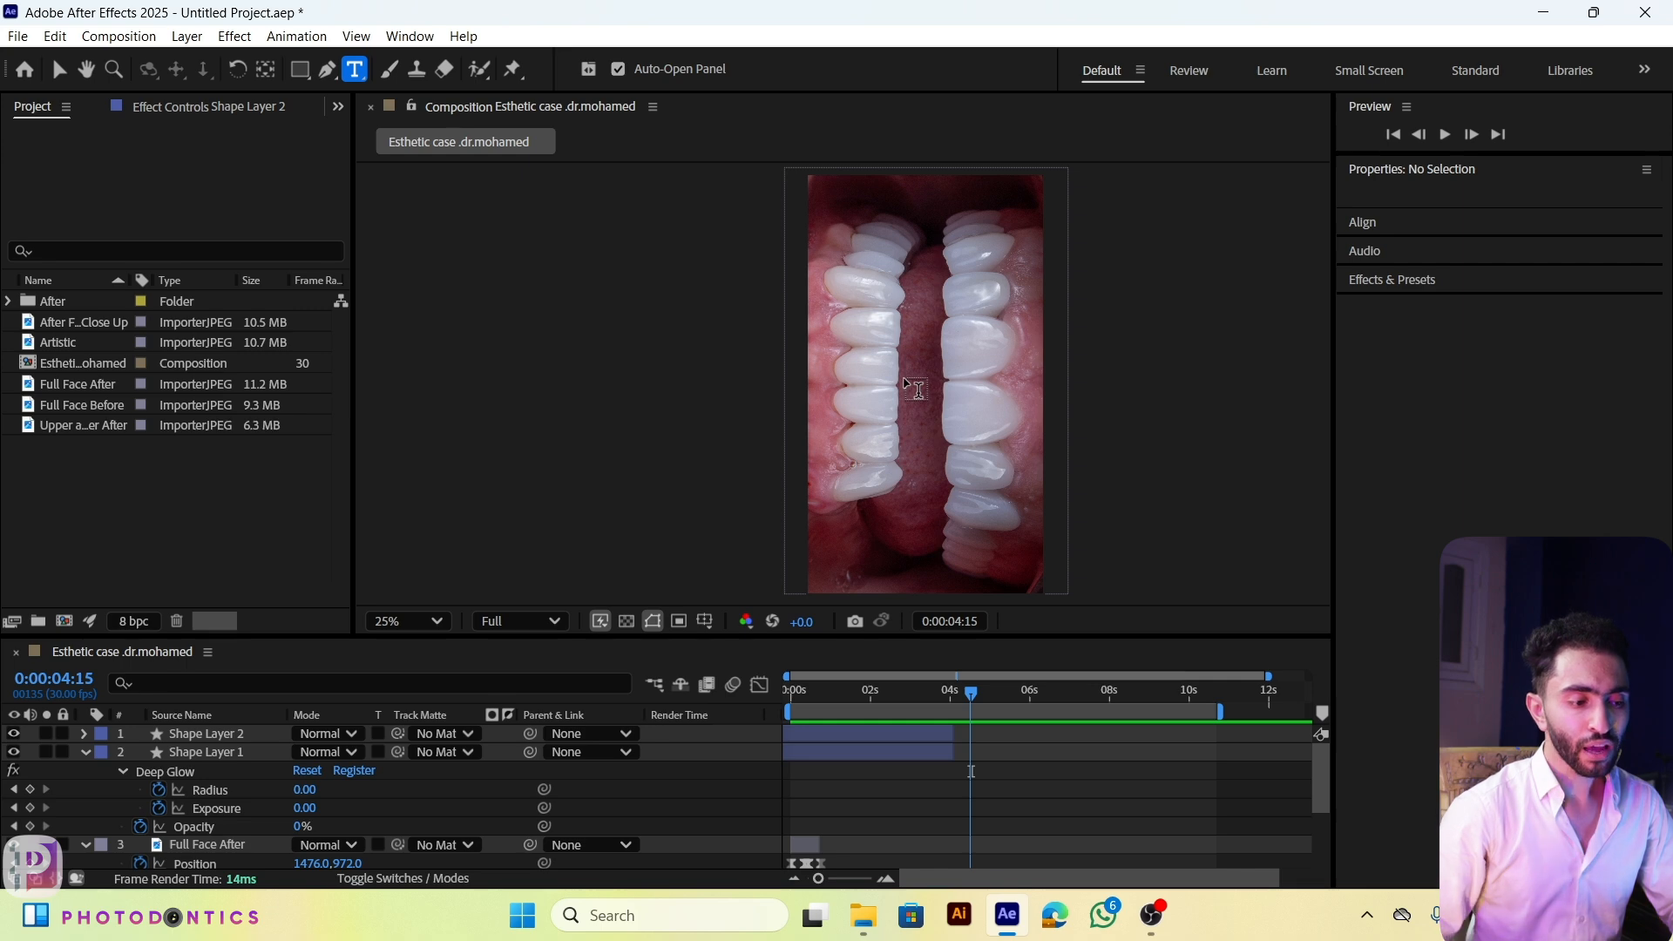
click(905, 376)
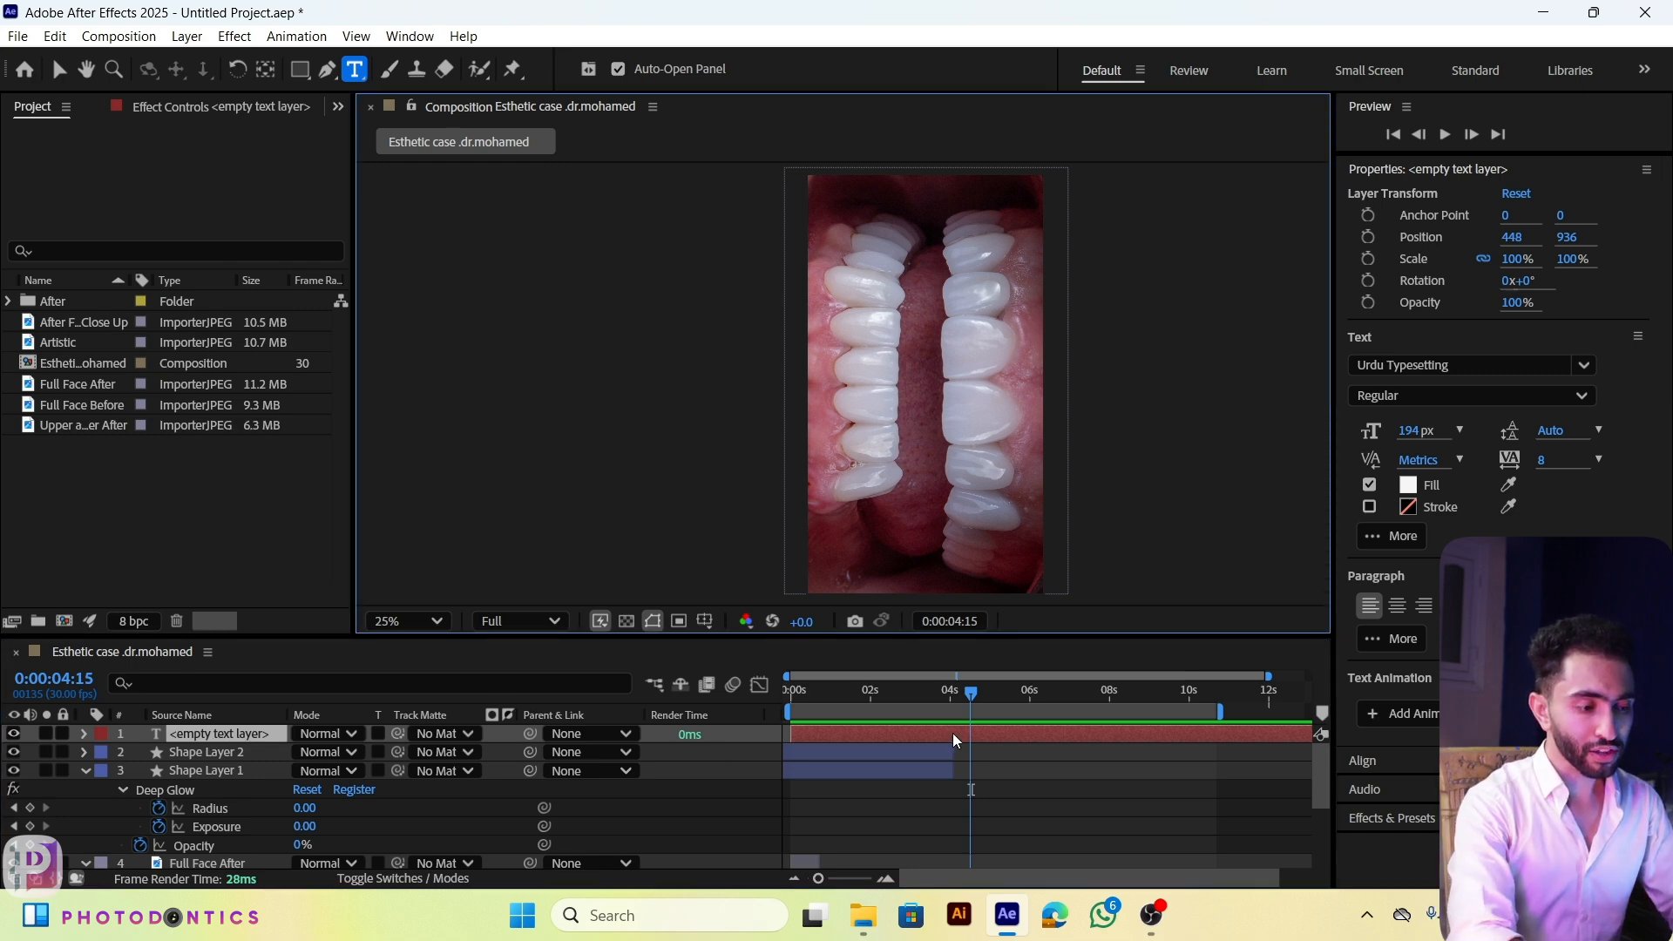
text(hsagdha)
key(BackSpace)
key(BackSpace)
key(BackSpace)
key(BackSpace)
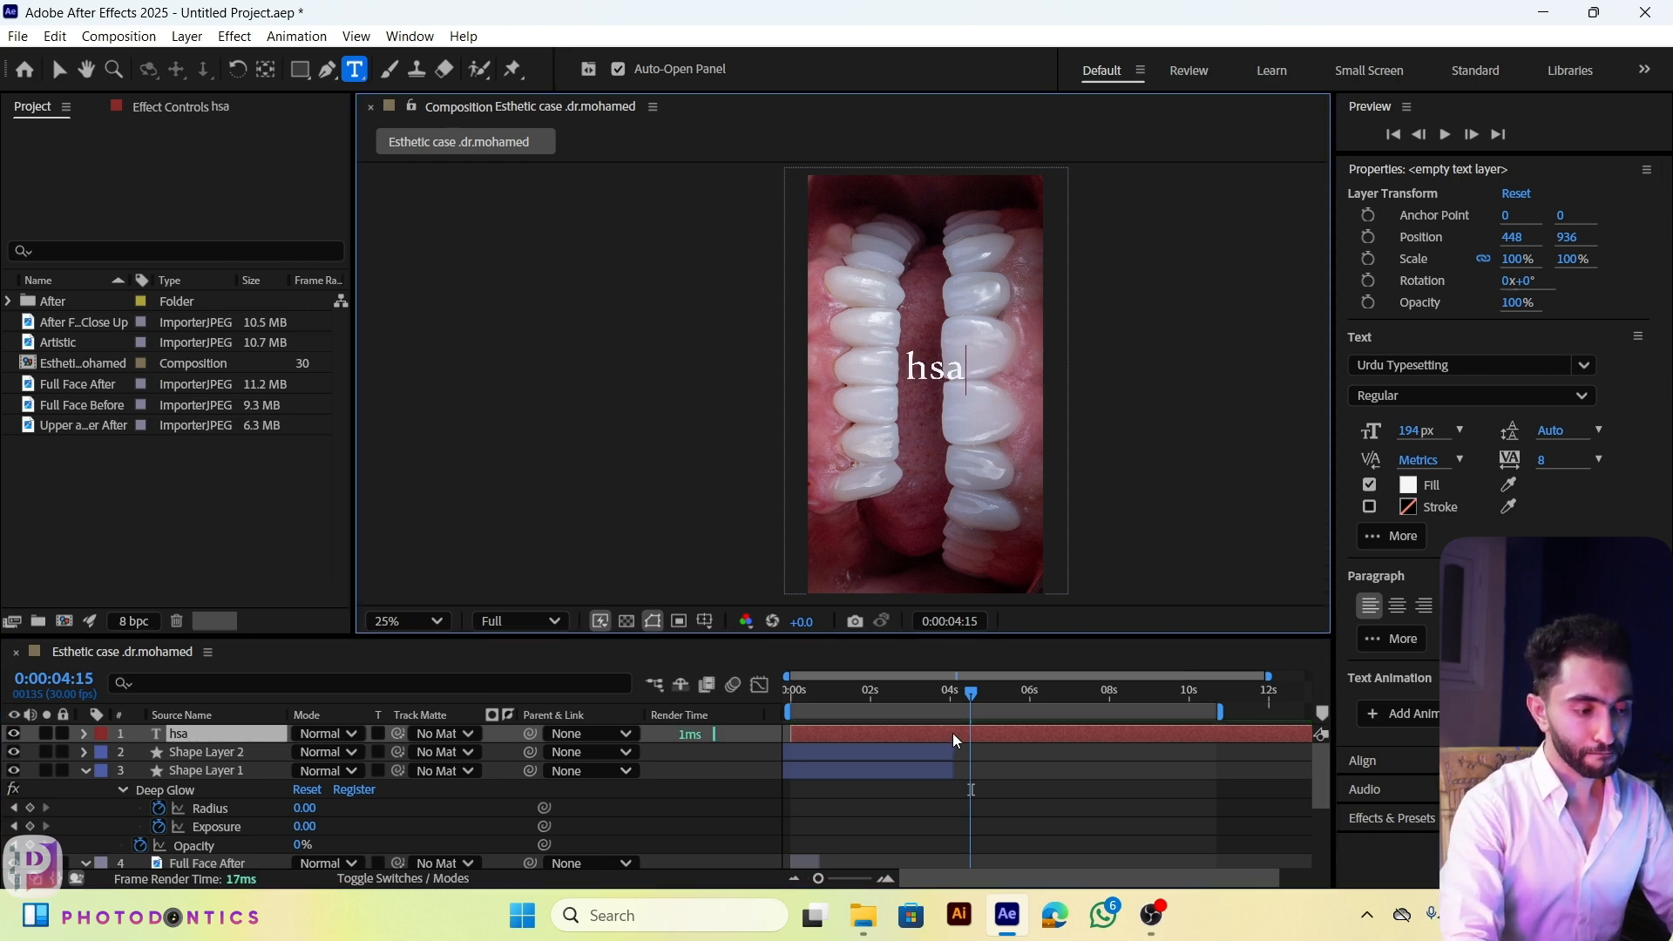
key(BackSpace)
key(BackSpace)
key(BackSpace)
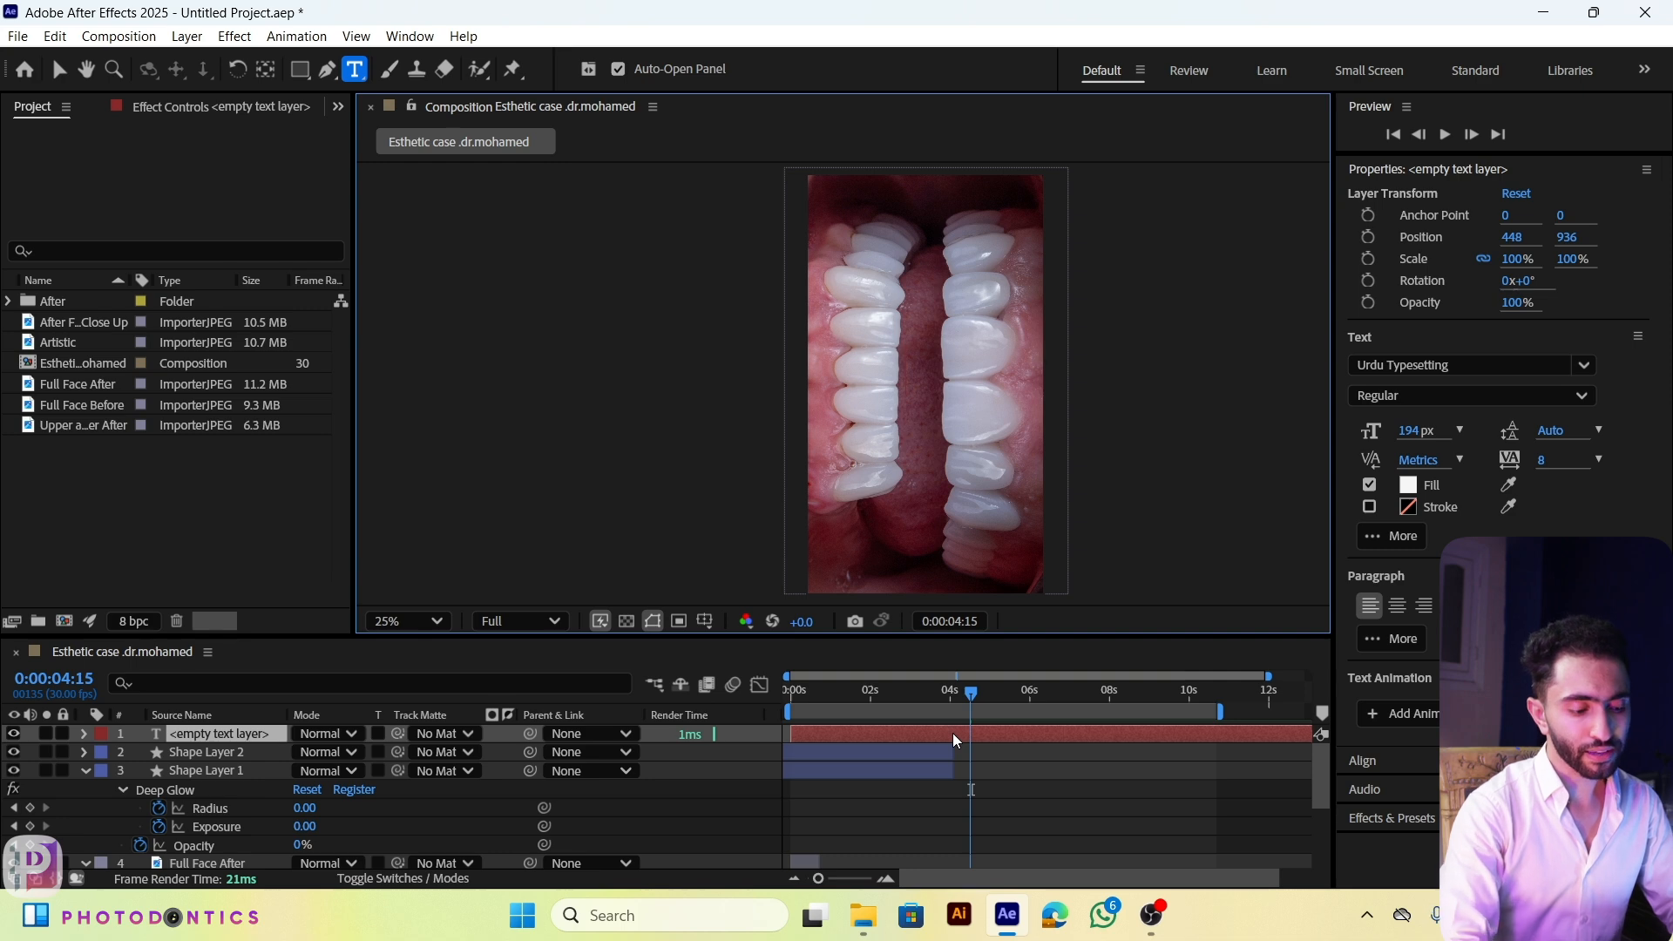
Step: Enter "After Treatment" as the wording of the new text layer and finish the text edit
text(A)
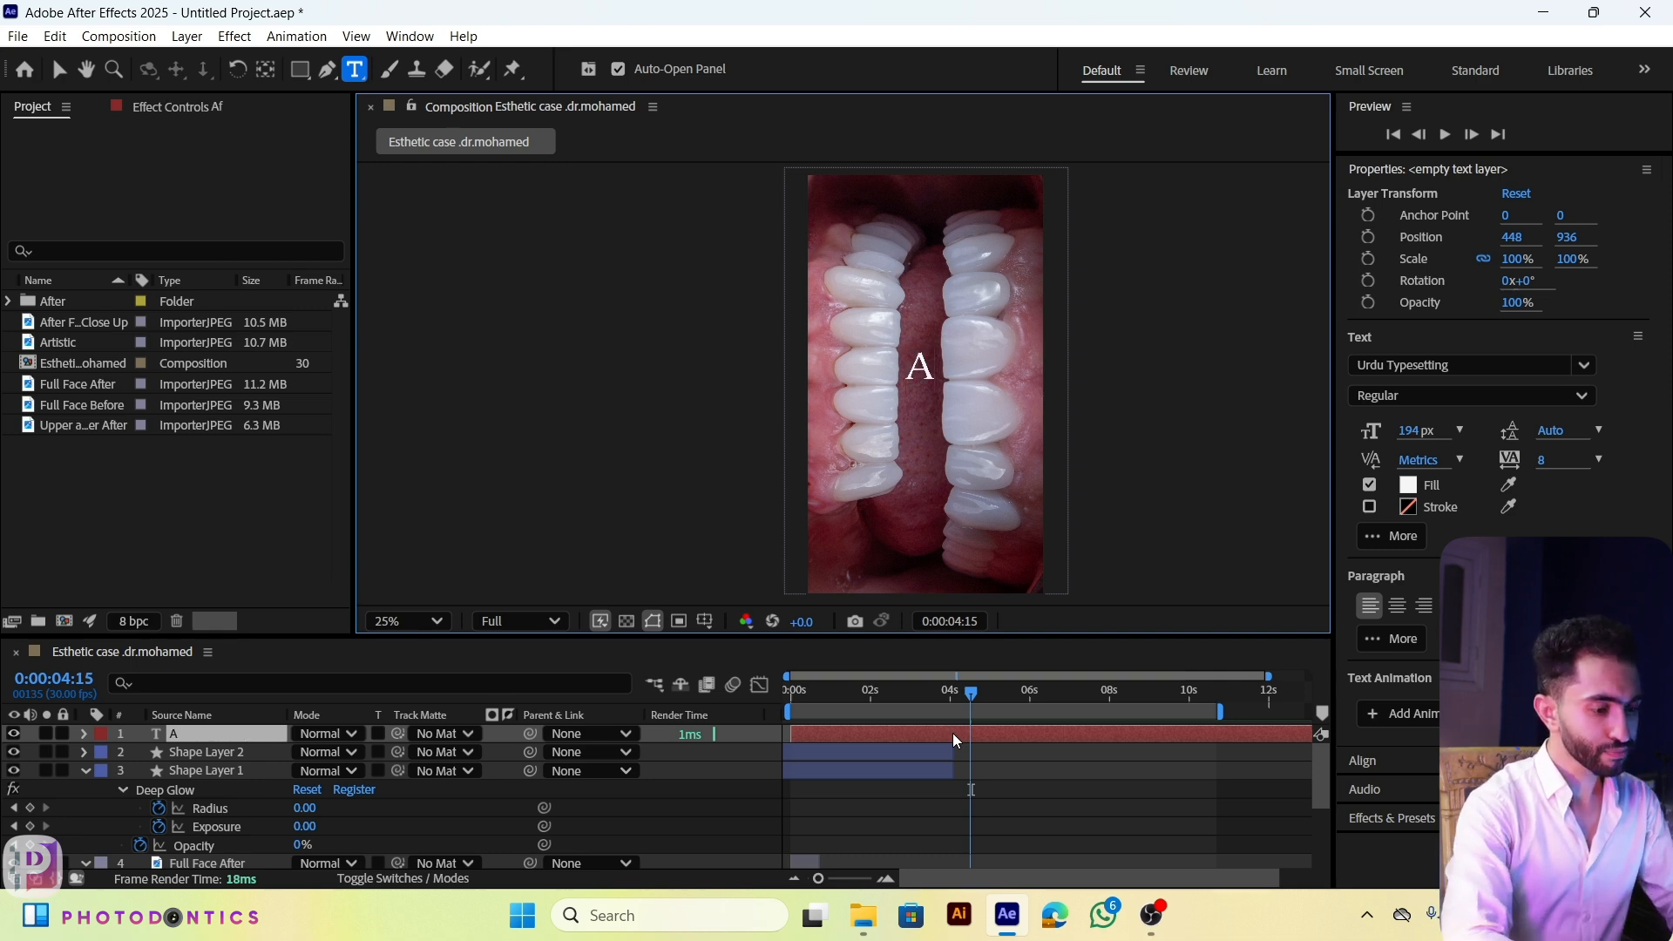
text(fter Treat)
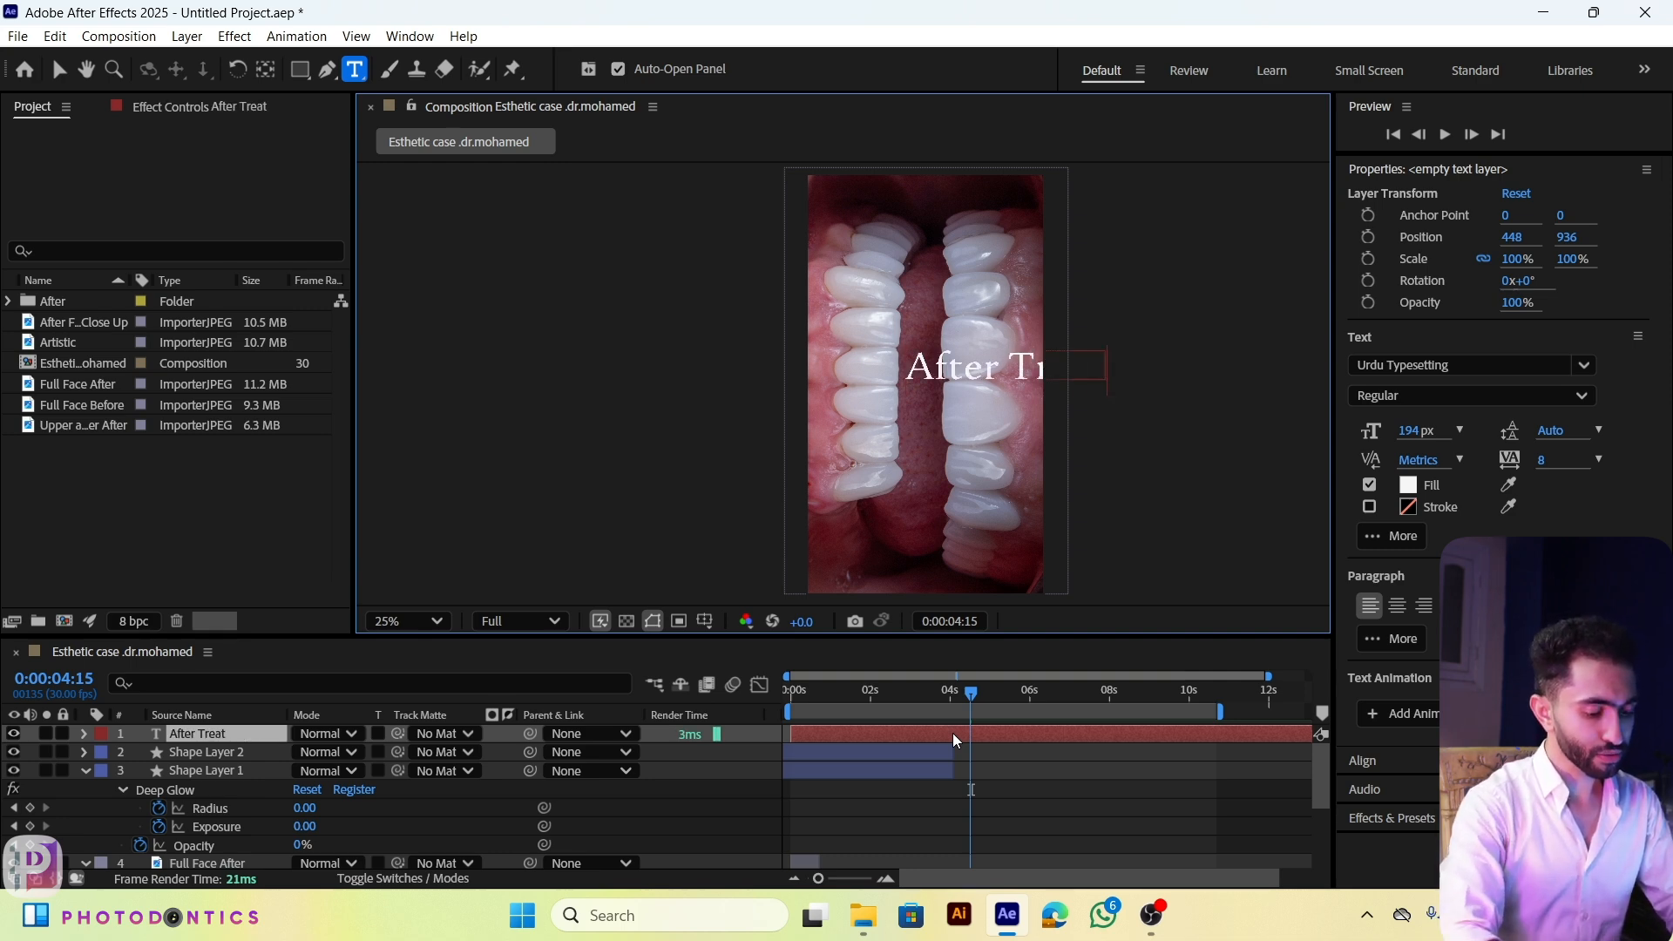
text(ment)
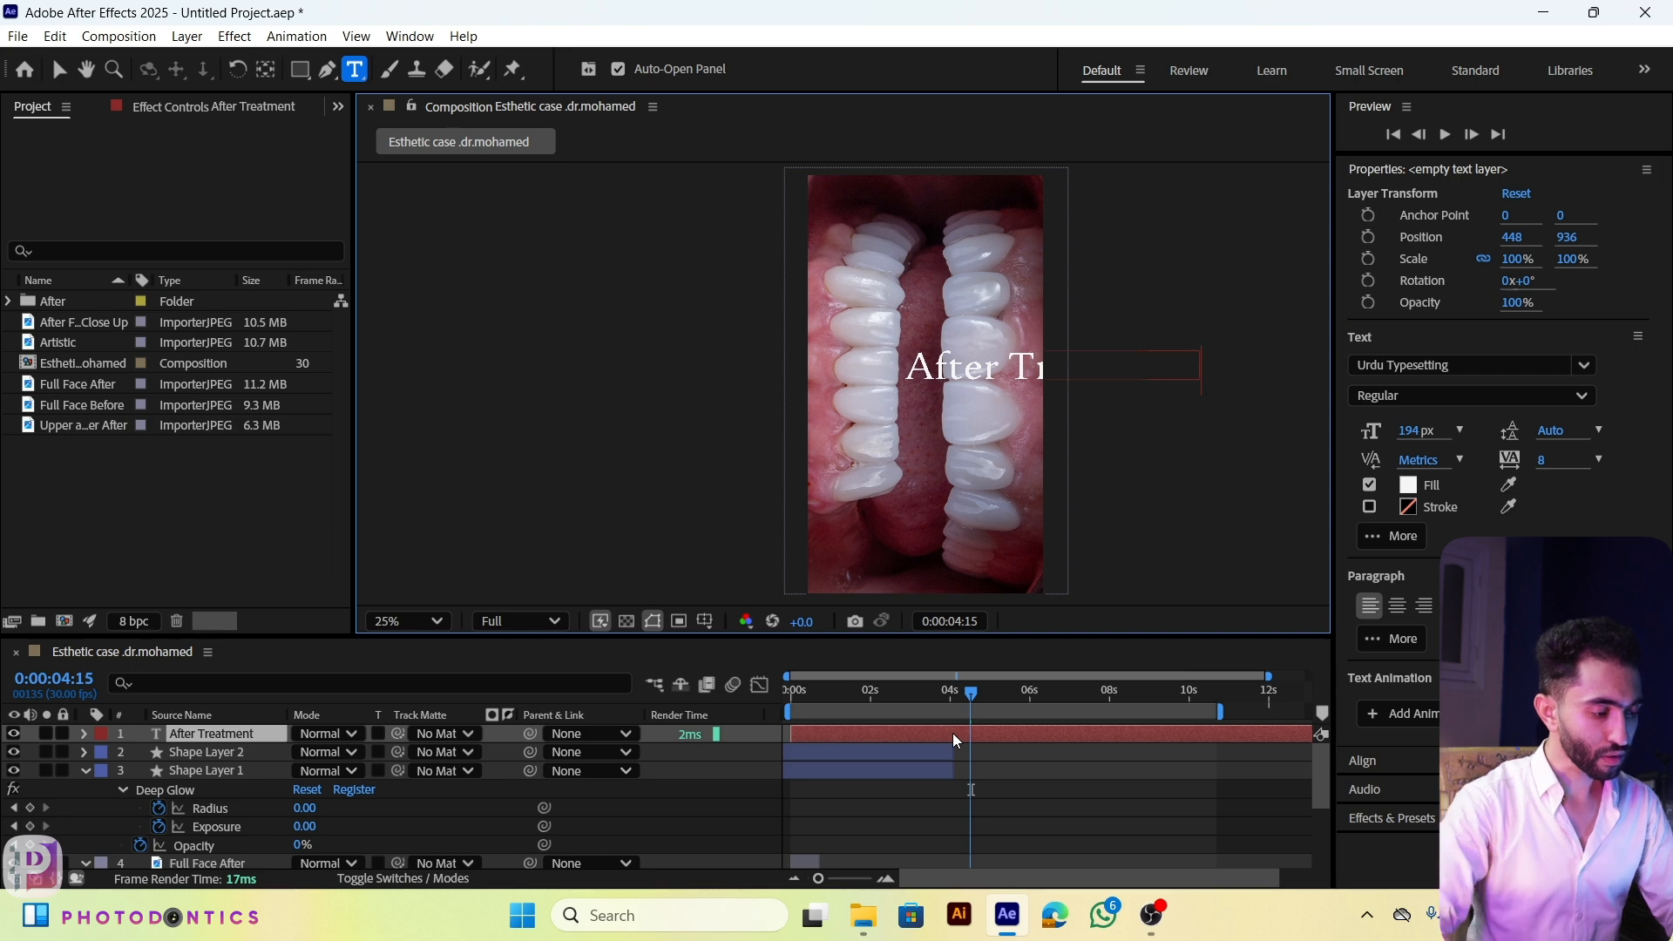
key(Escape)
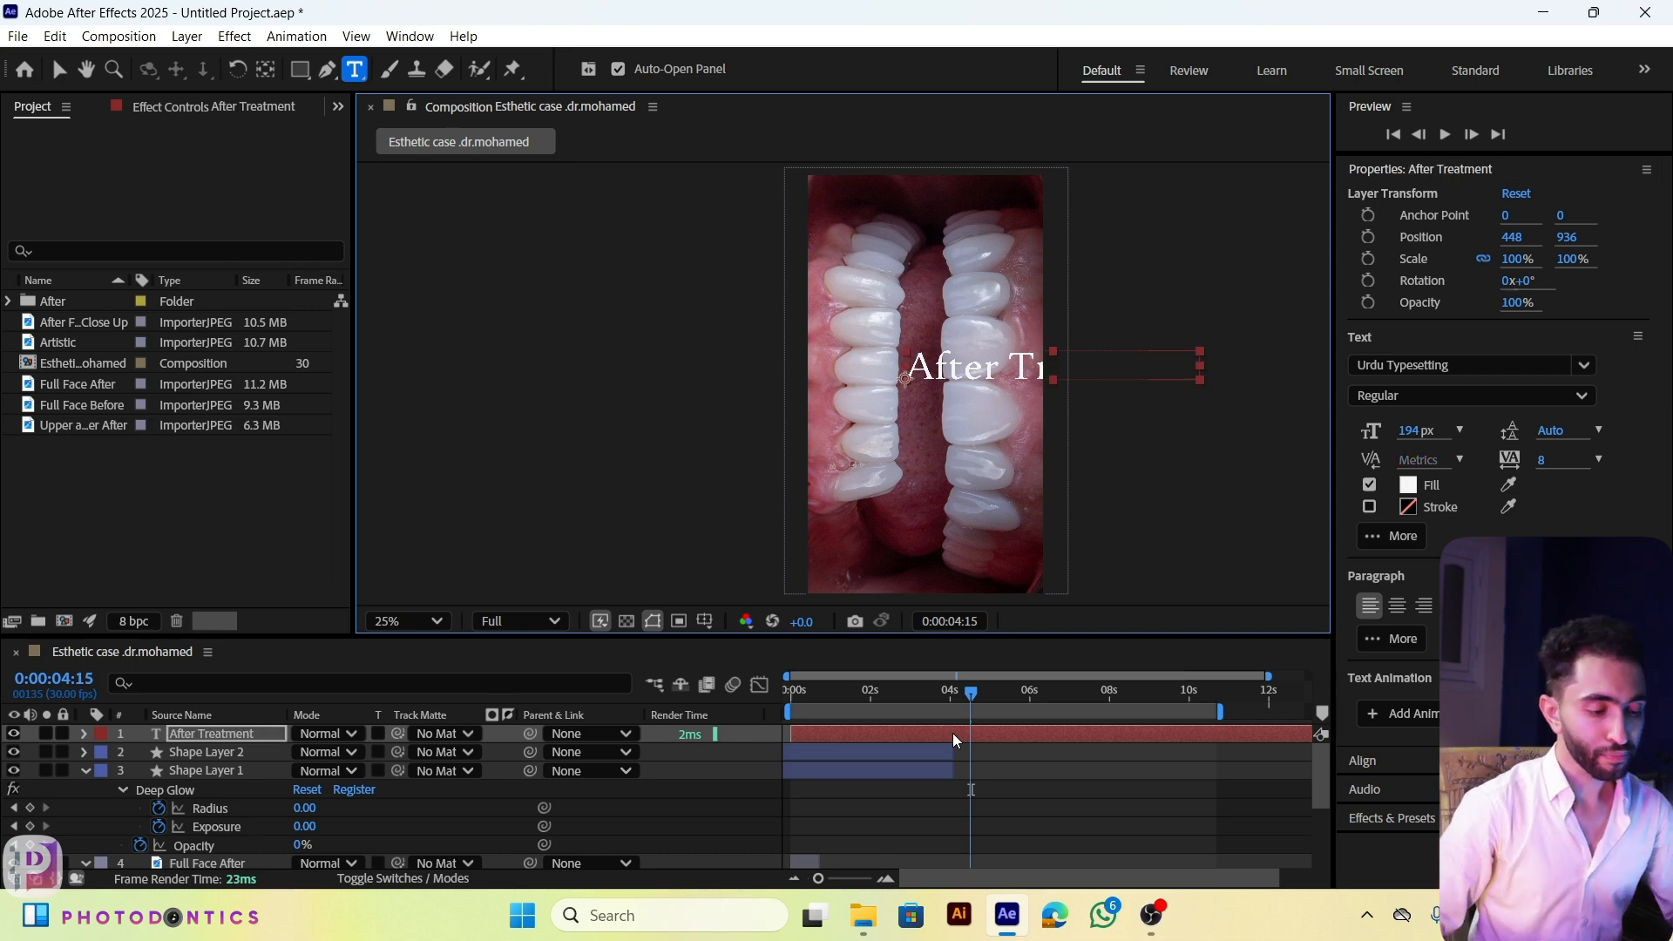
Step: Trim the start of the After Treatment layer to 0:00:04:13, after the blur transition
key(s)
click(972, 737)
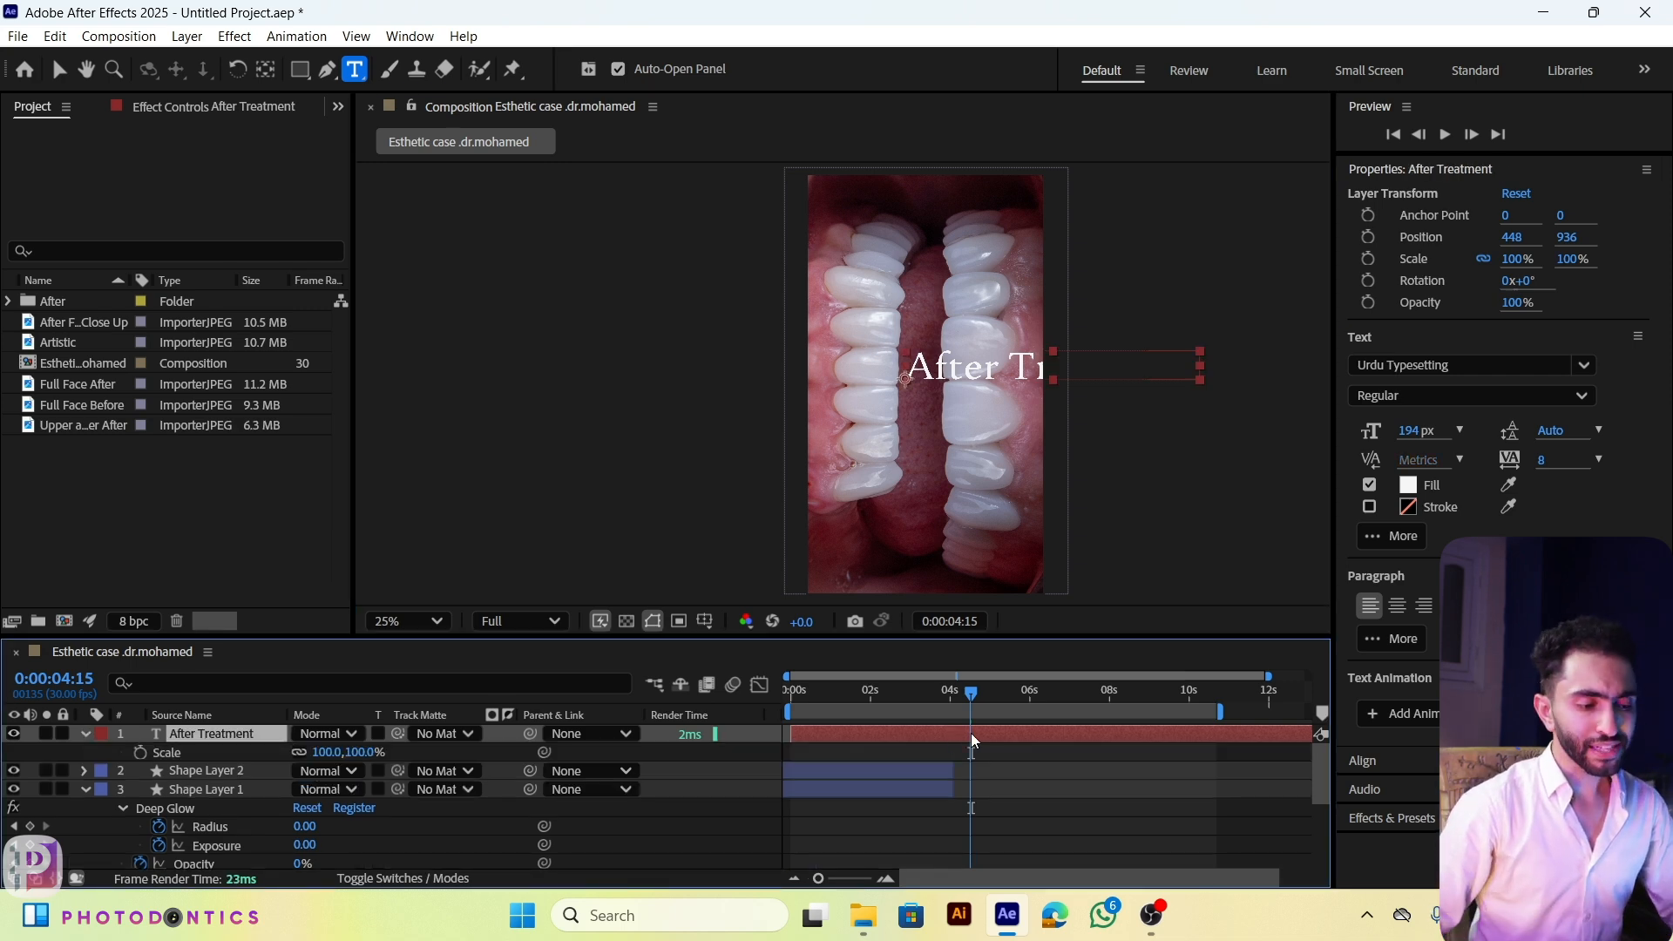
click(841, 879)
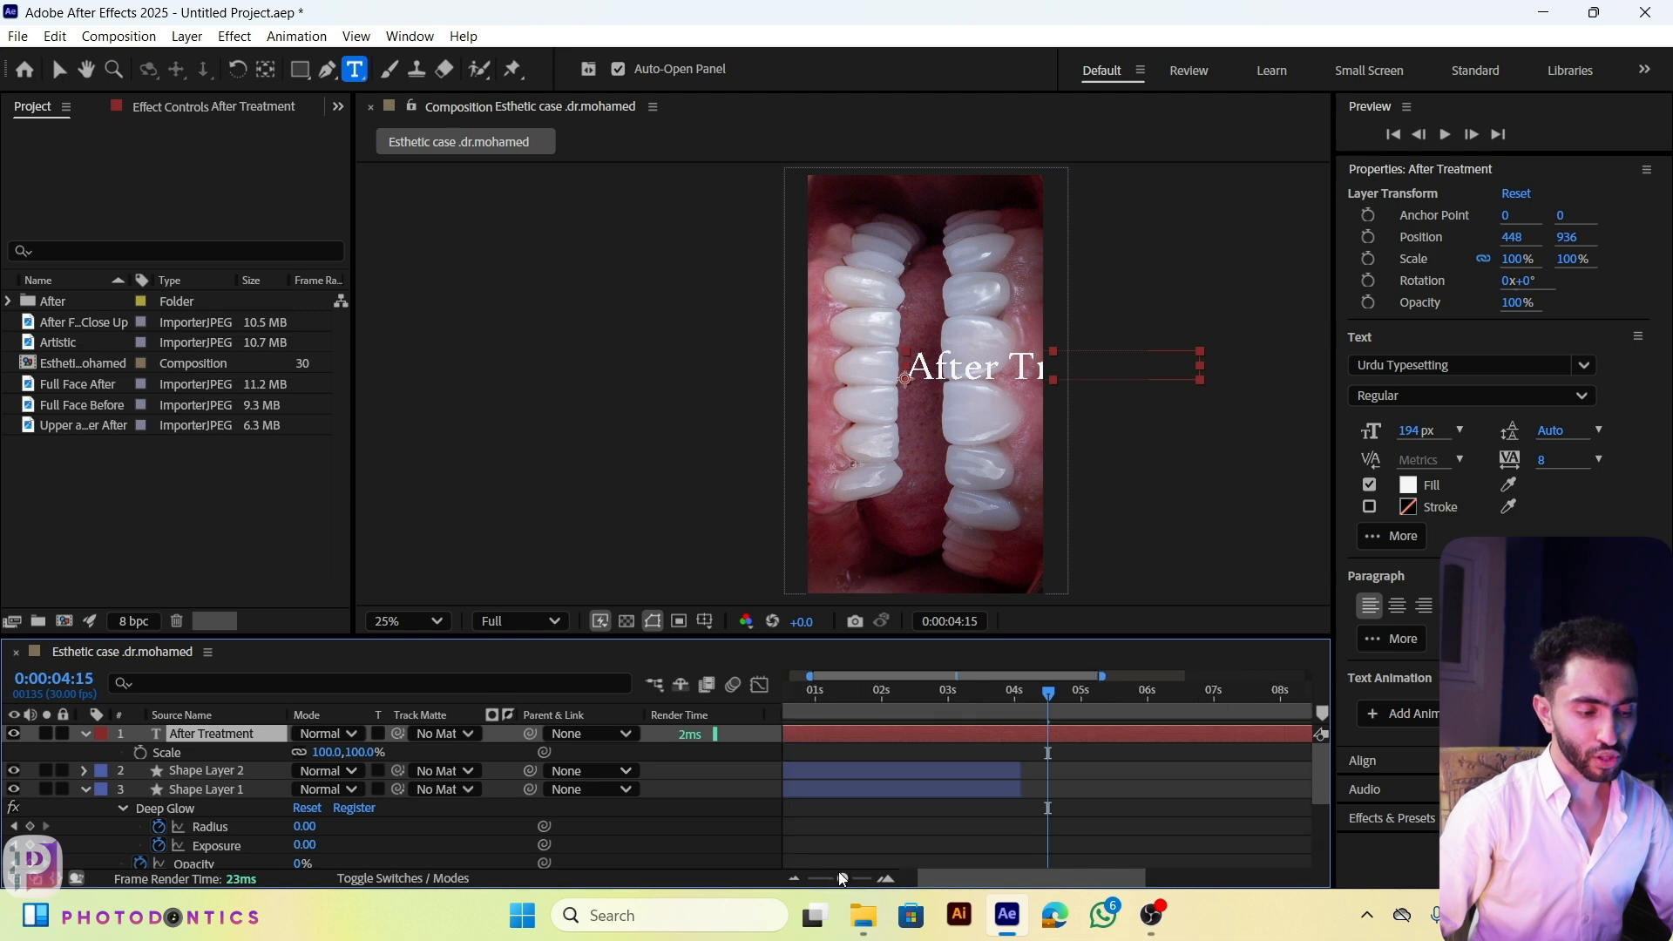
drag(841, 879, 861, 879)
drag(1047, 694, 961, 700)
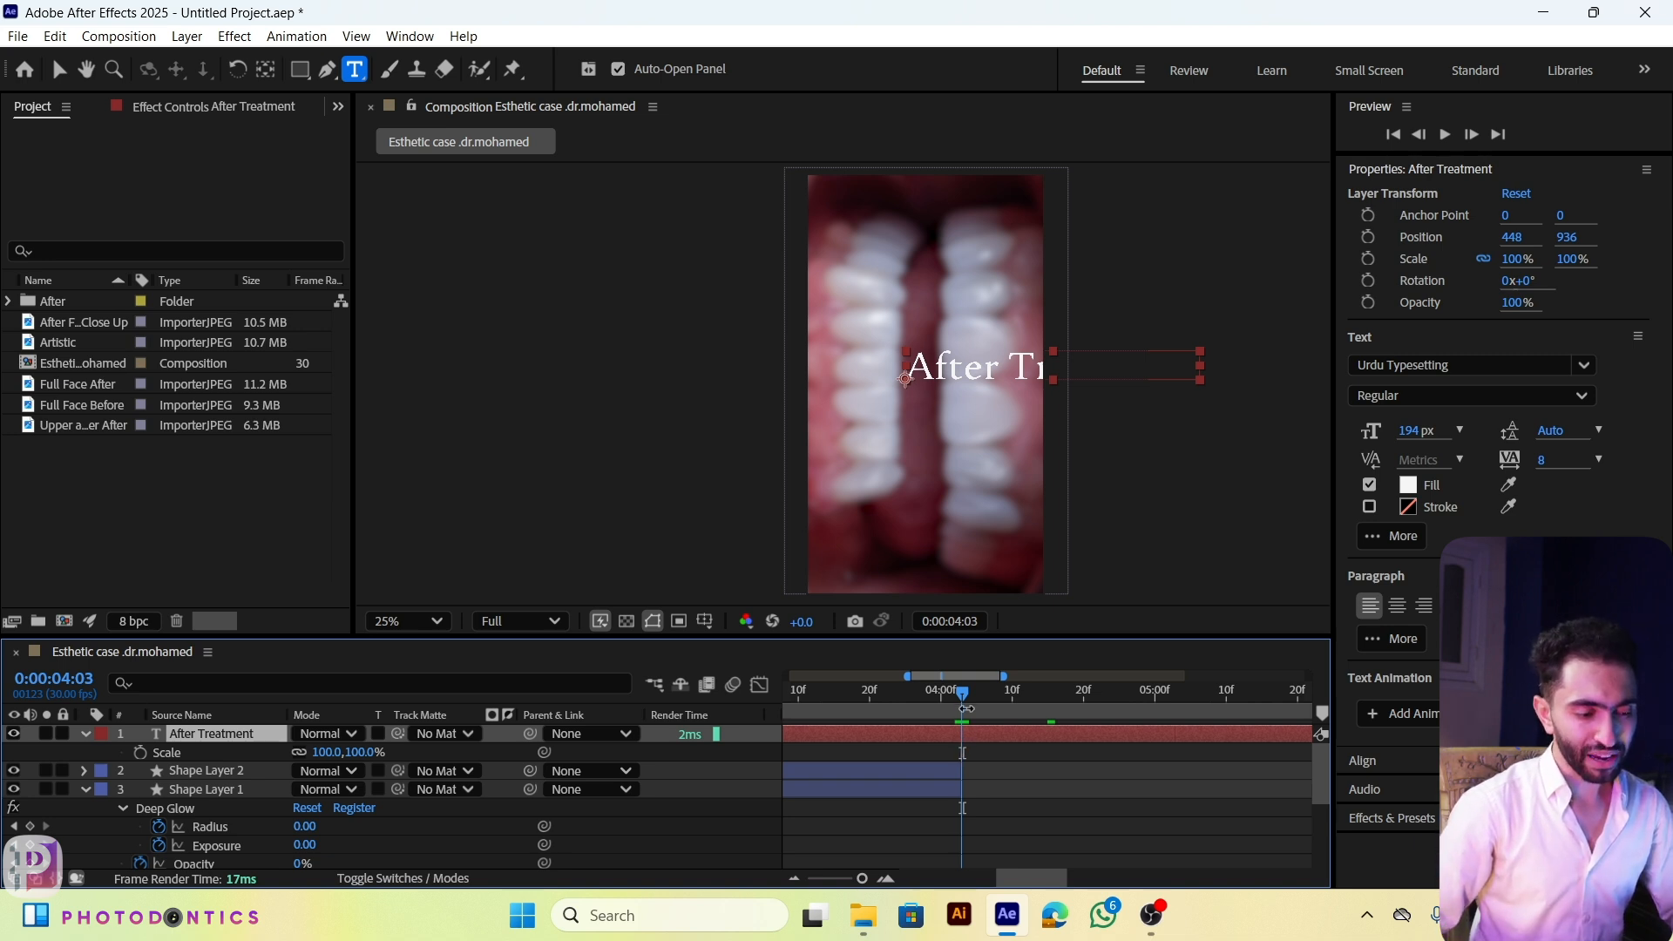
drag(963, 700, 1036, 741)
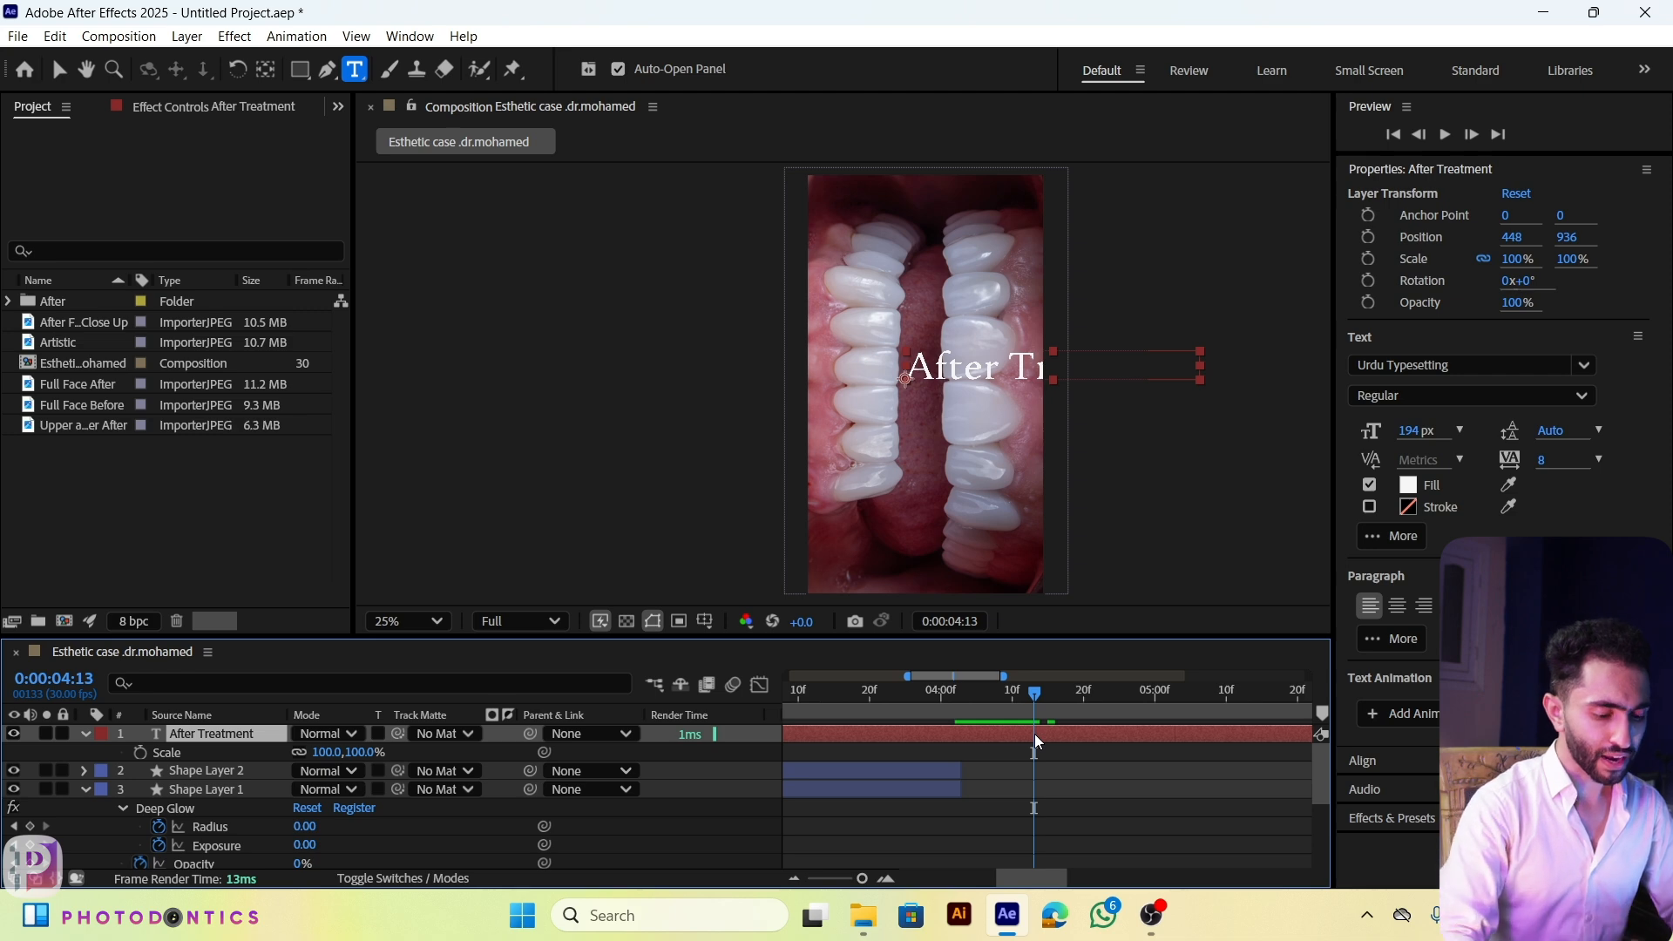
key(alt+bracketleft)
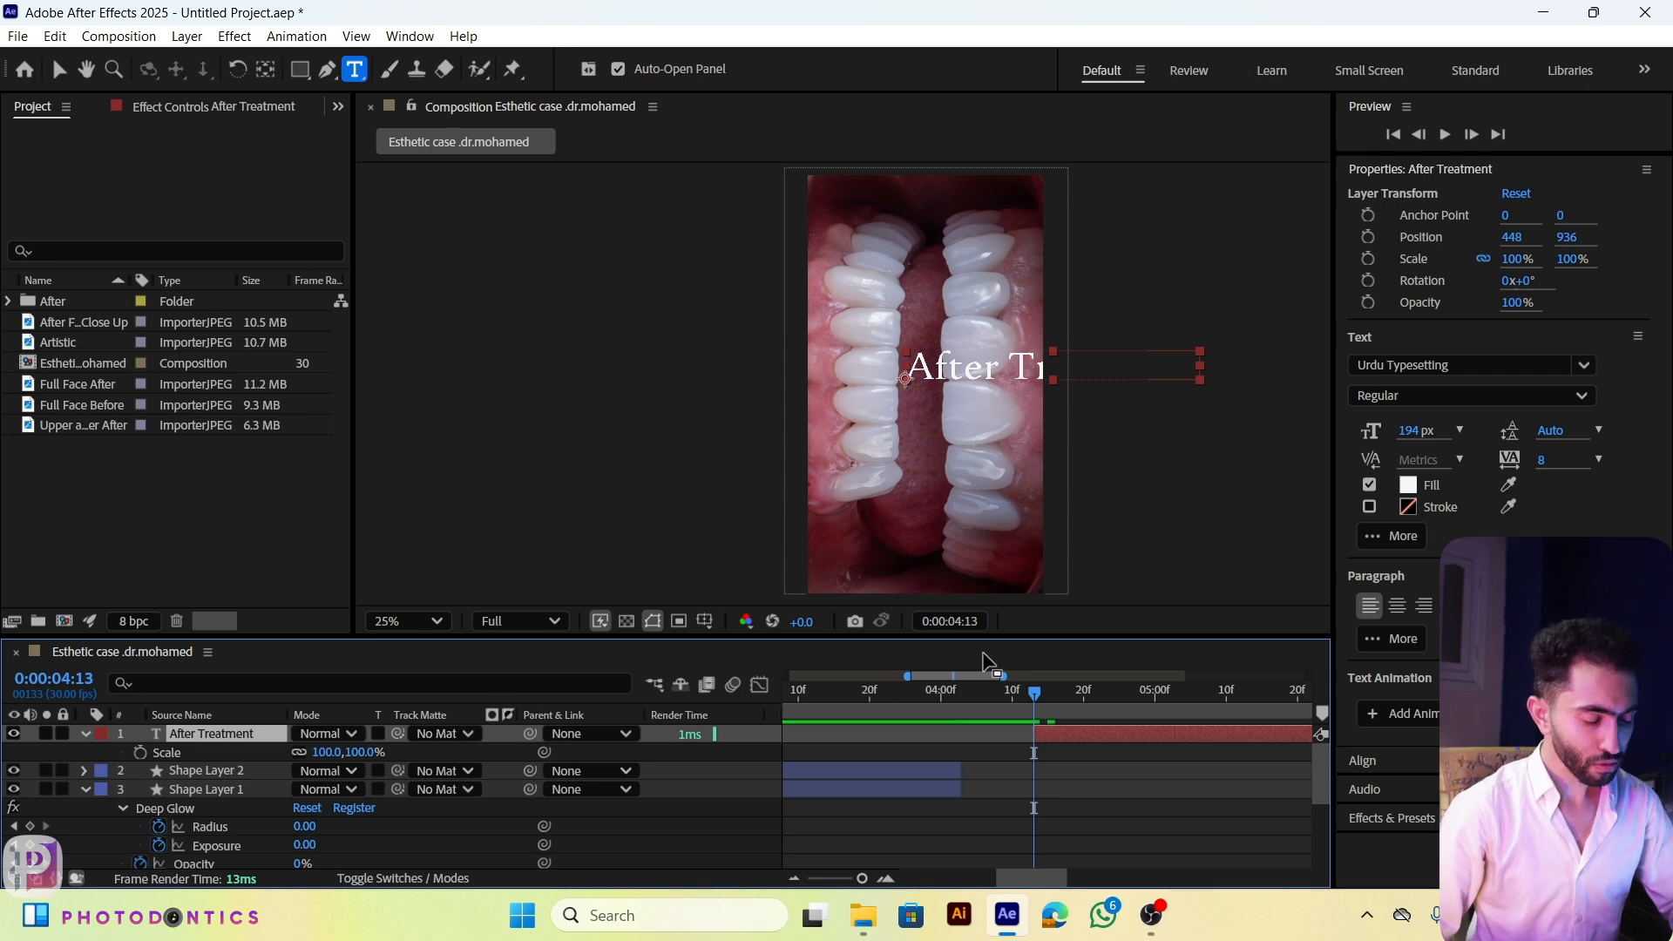
Step: Set the After Treatment text's font size to 257 px and its tracking to 149
click(1084, 739)
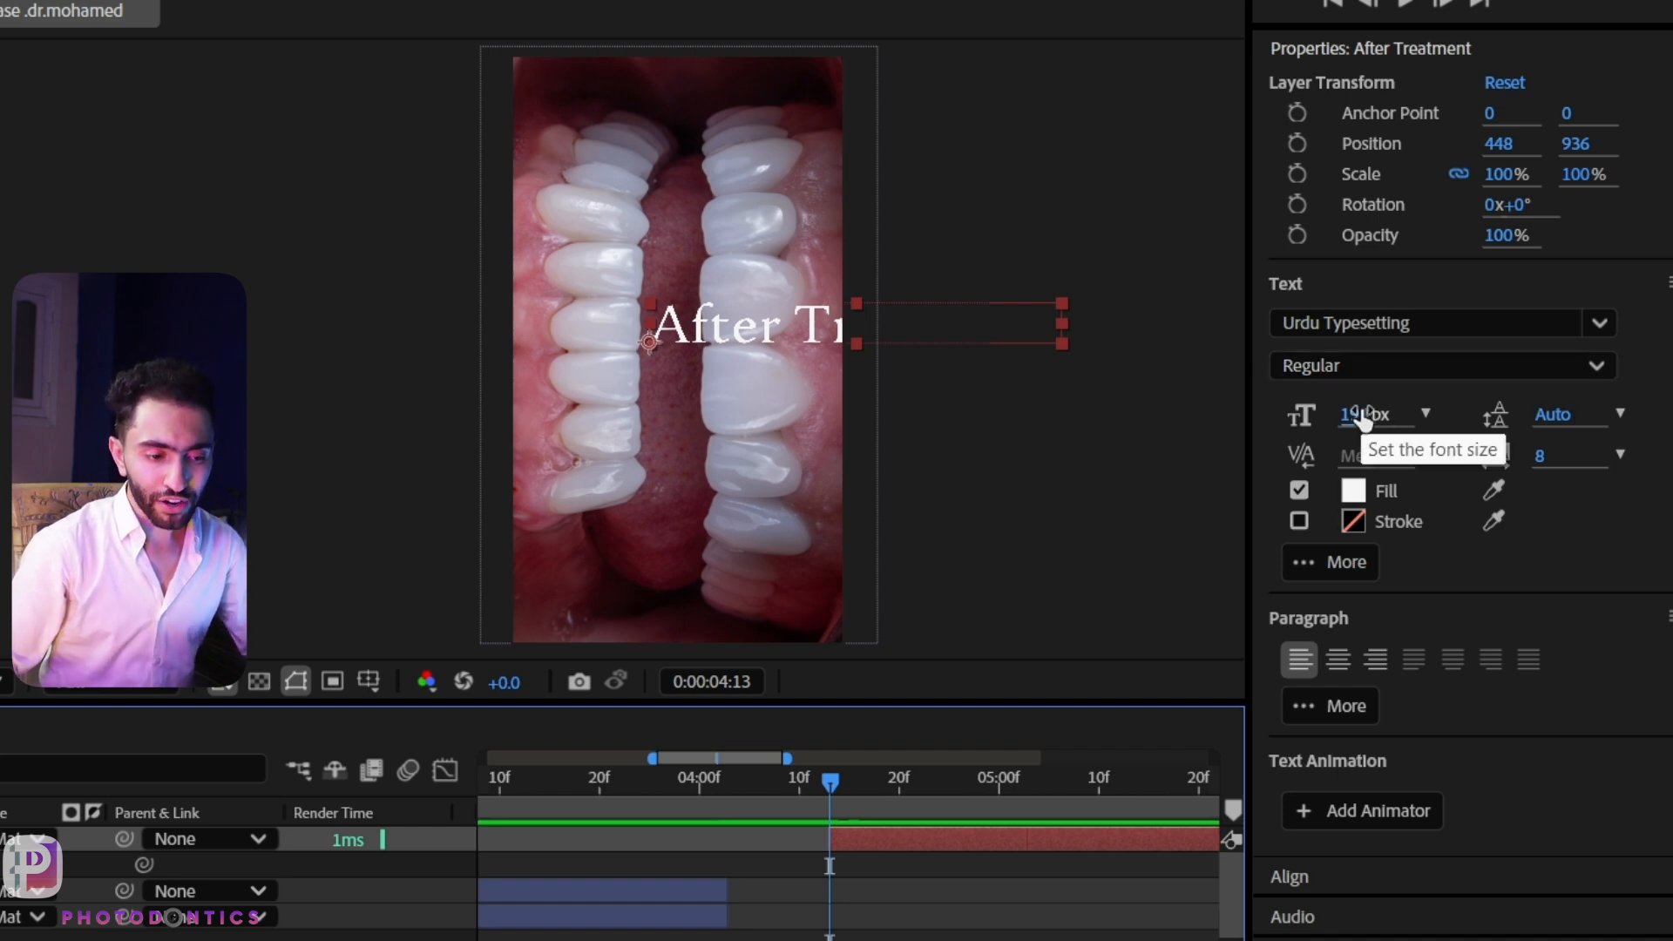
double_click(918, 837)
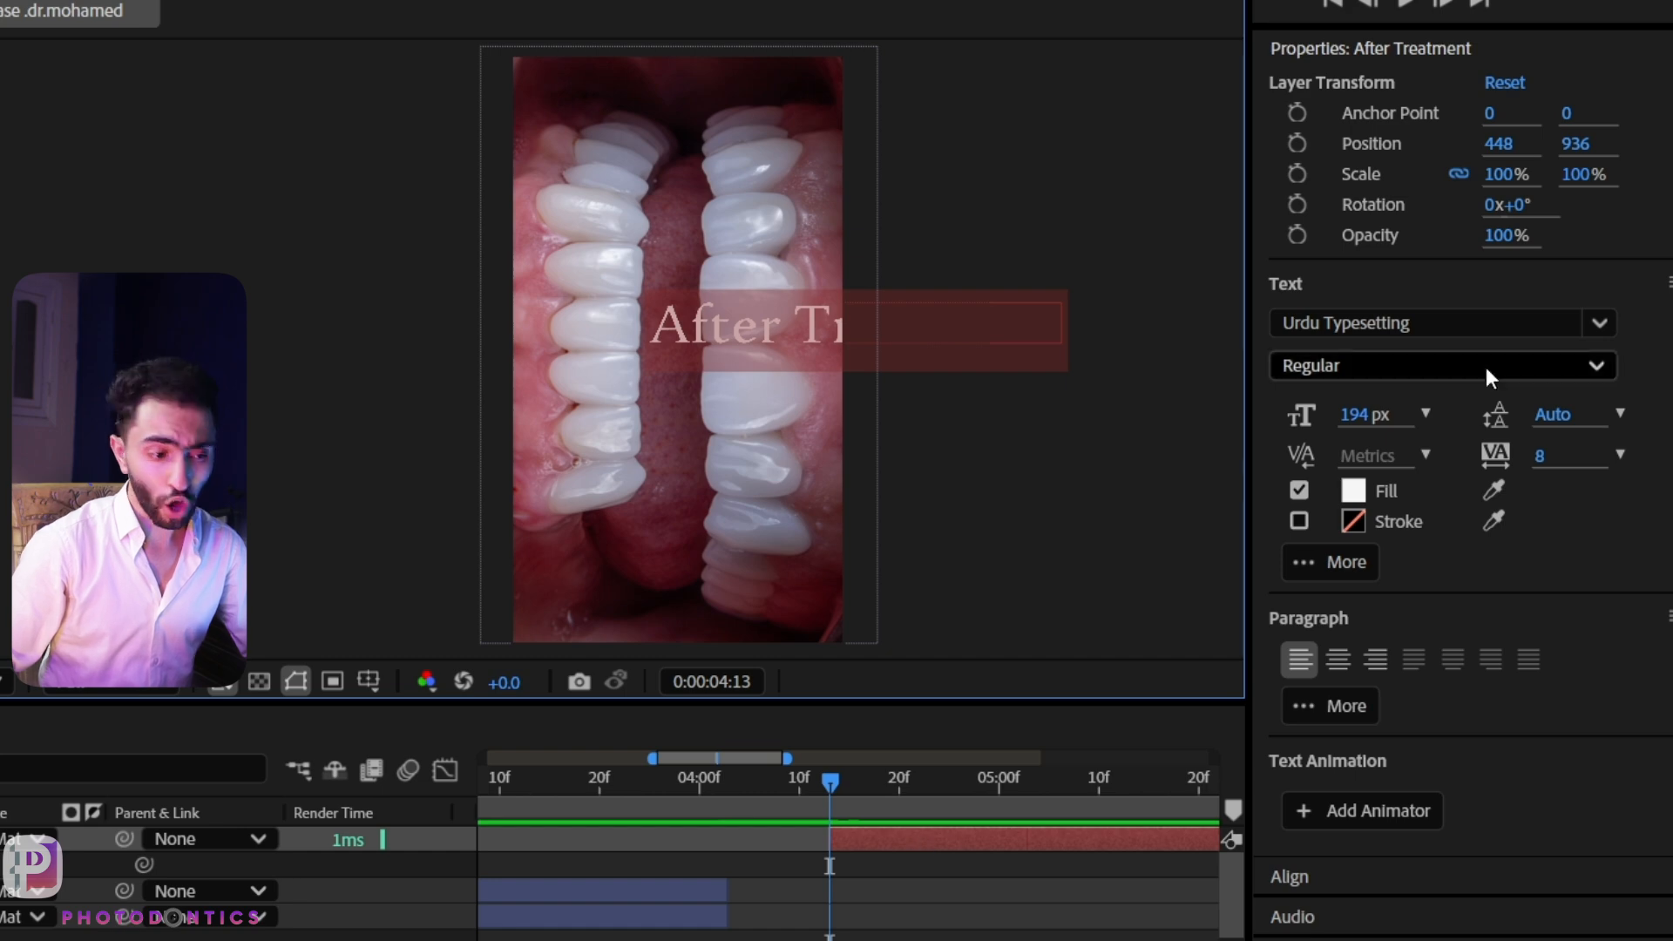
drag(1365, 415, 1433, 430)
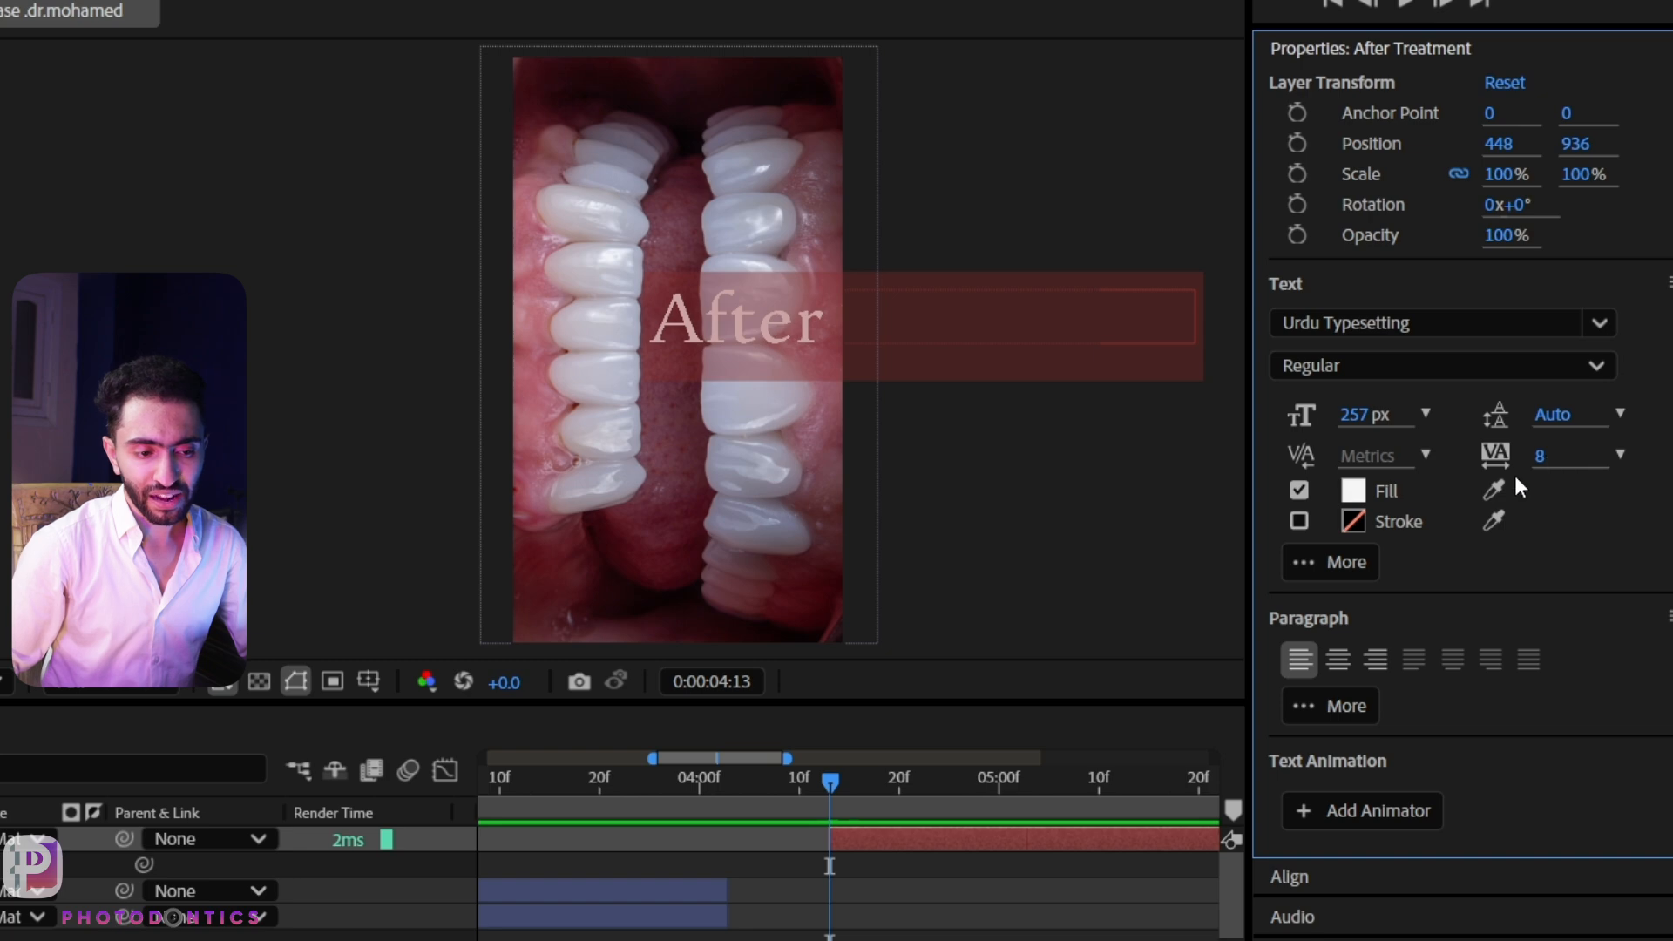
click(933, 885)
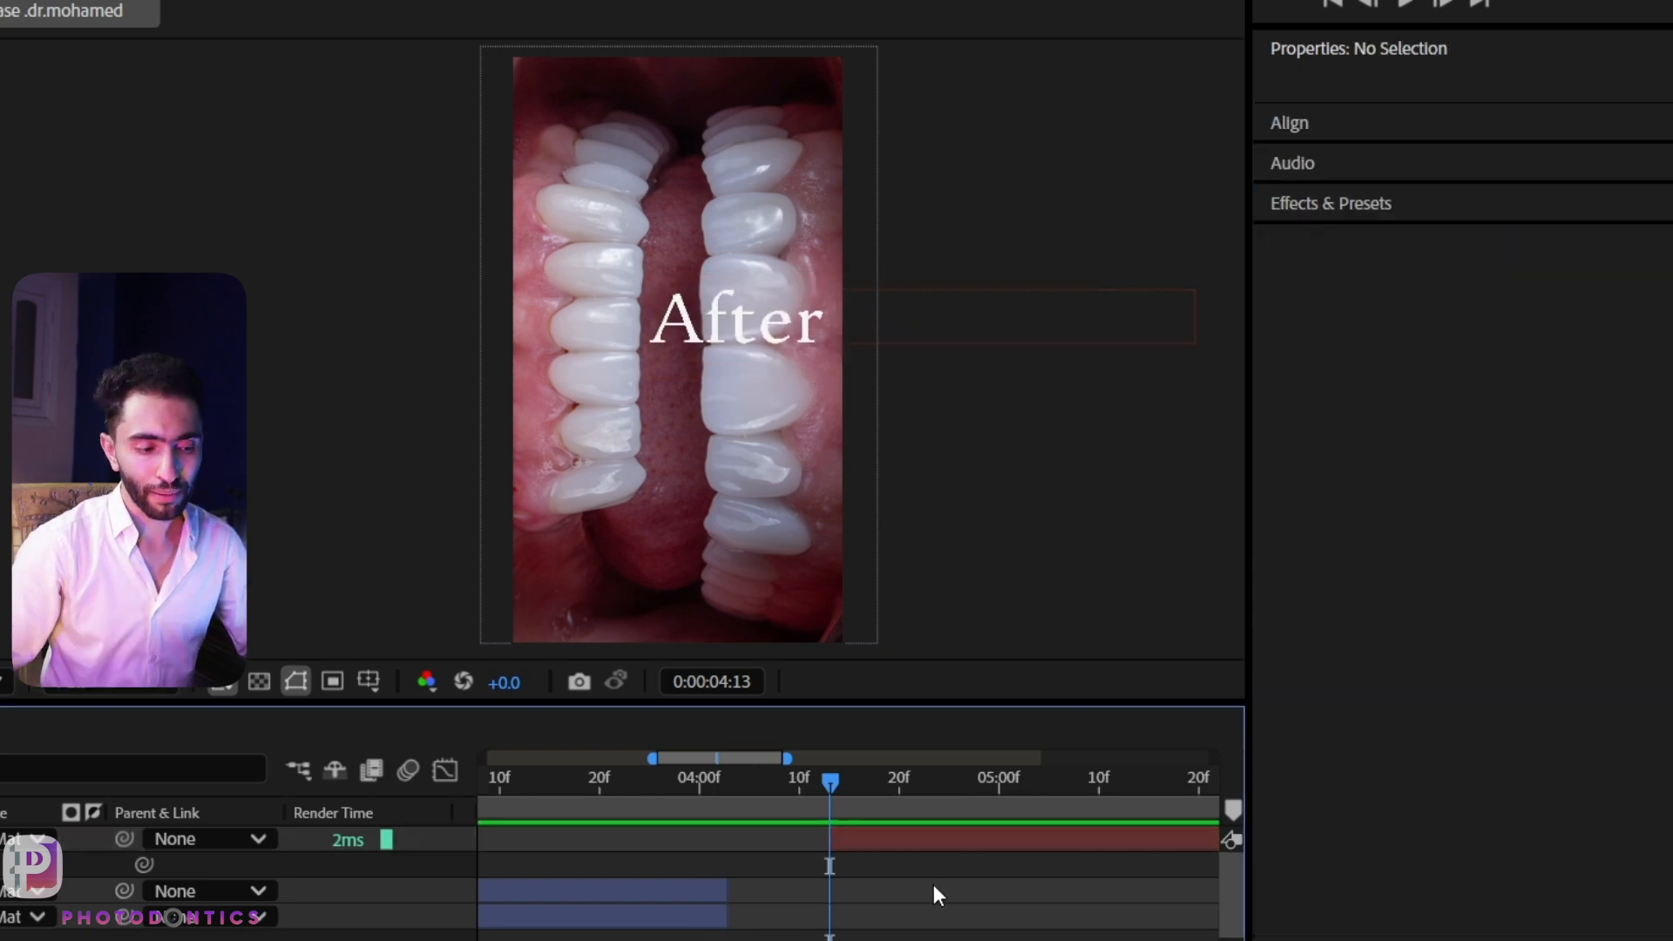
click(906, 834)
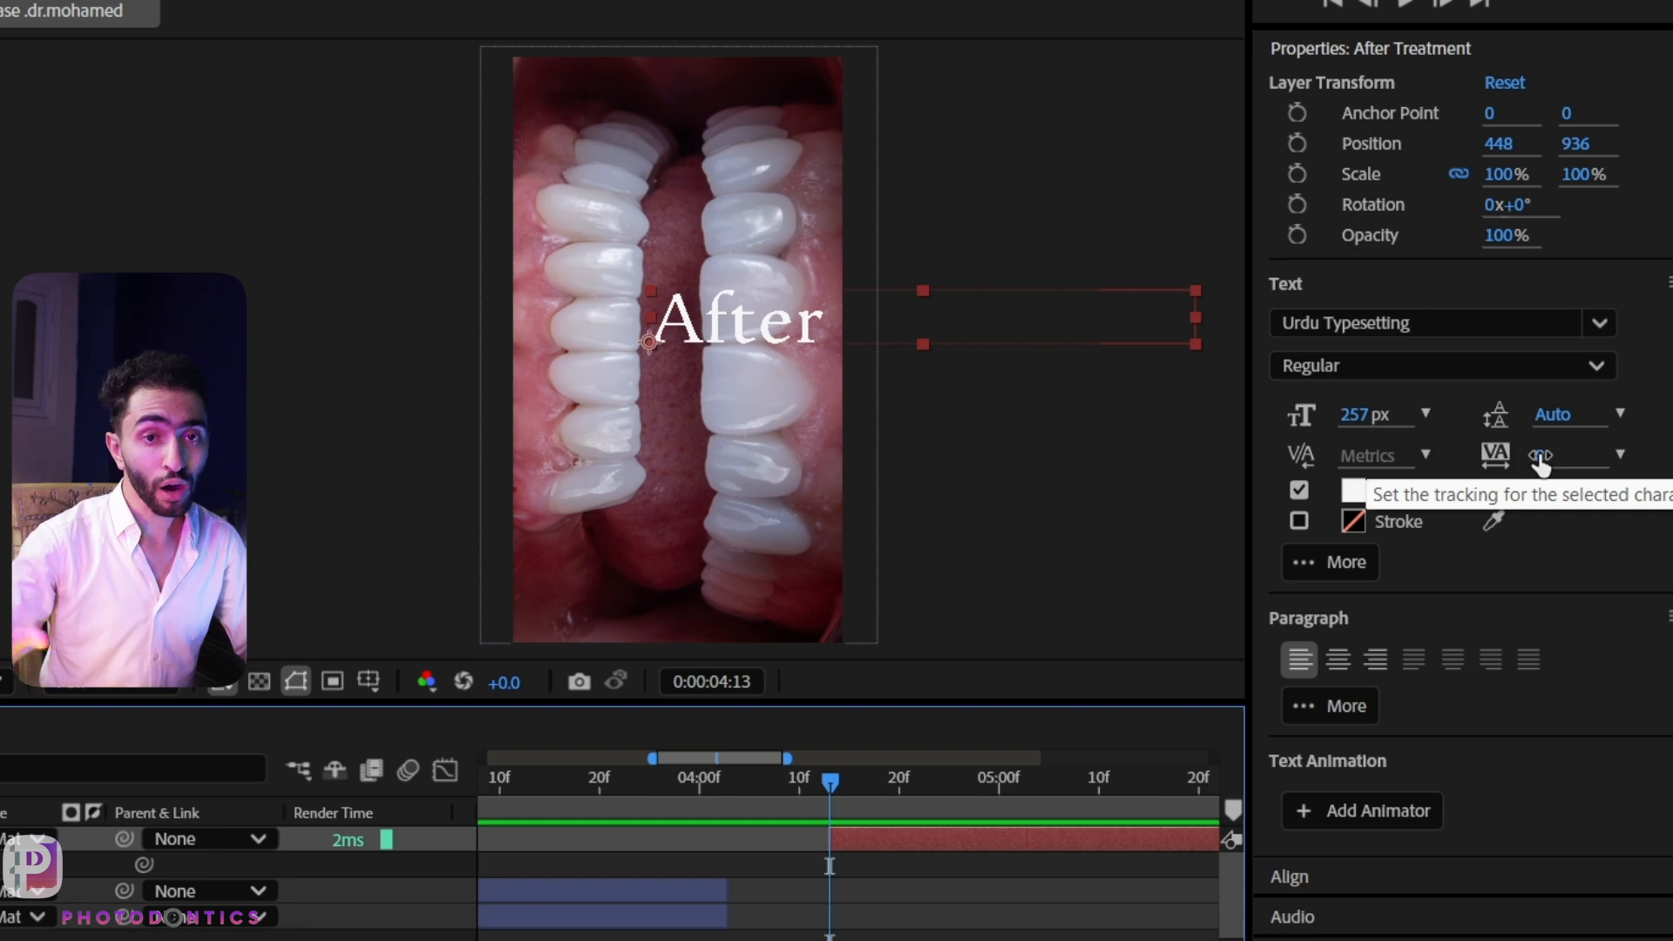
drag(1540, 464, 1662, 464)
drag(1544, 463, 1603, 464)
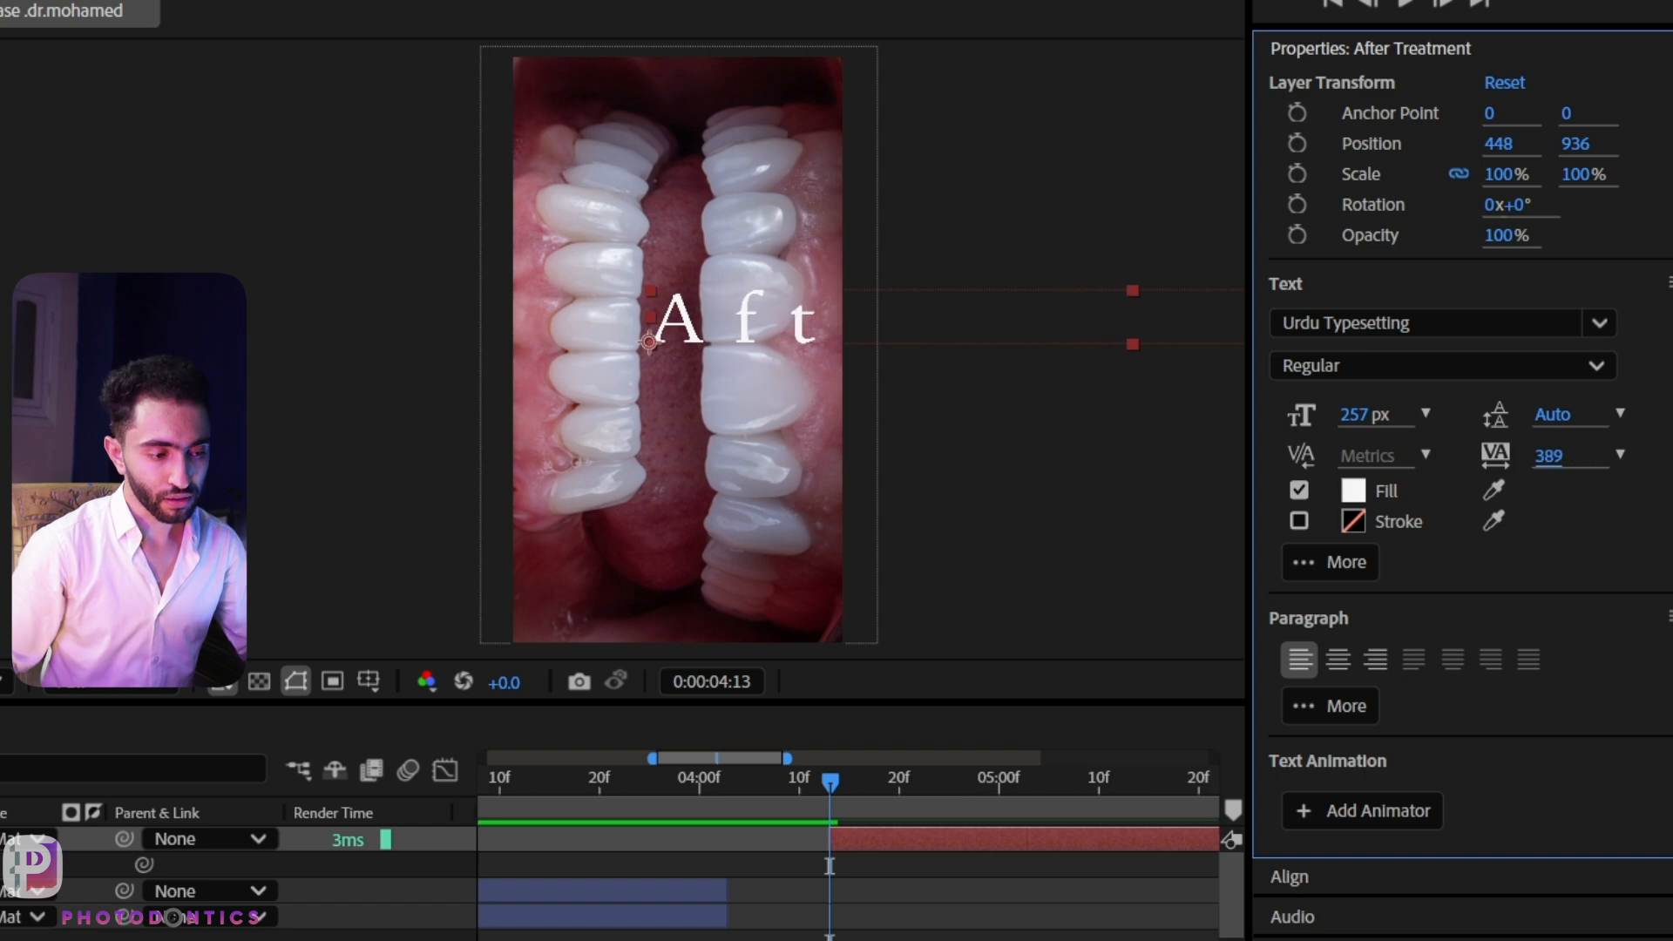
click(880, 891)
click(896, 840)
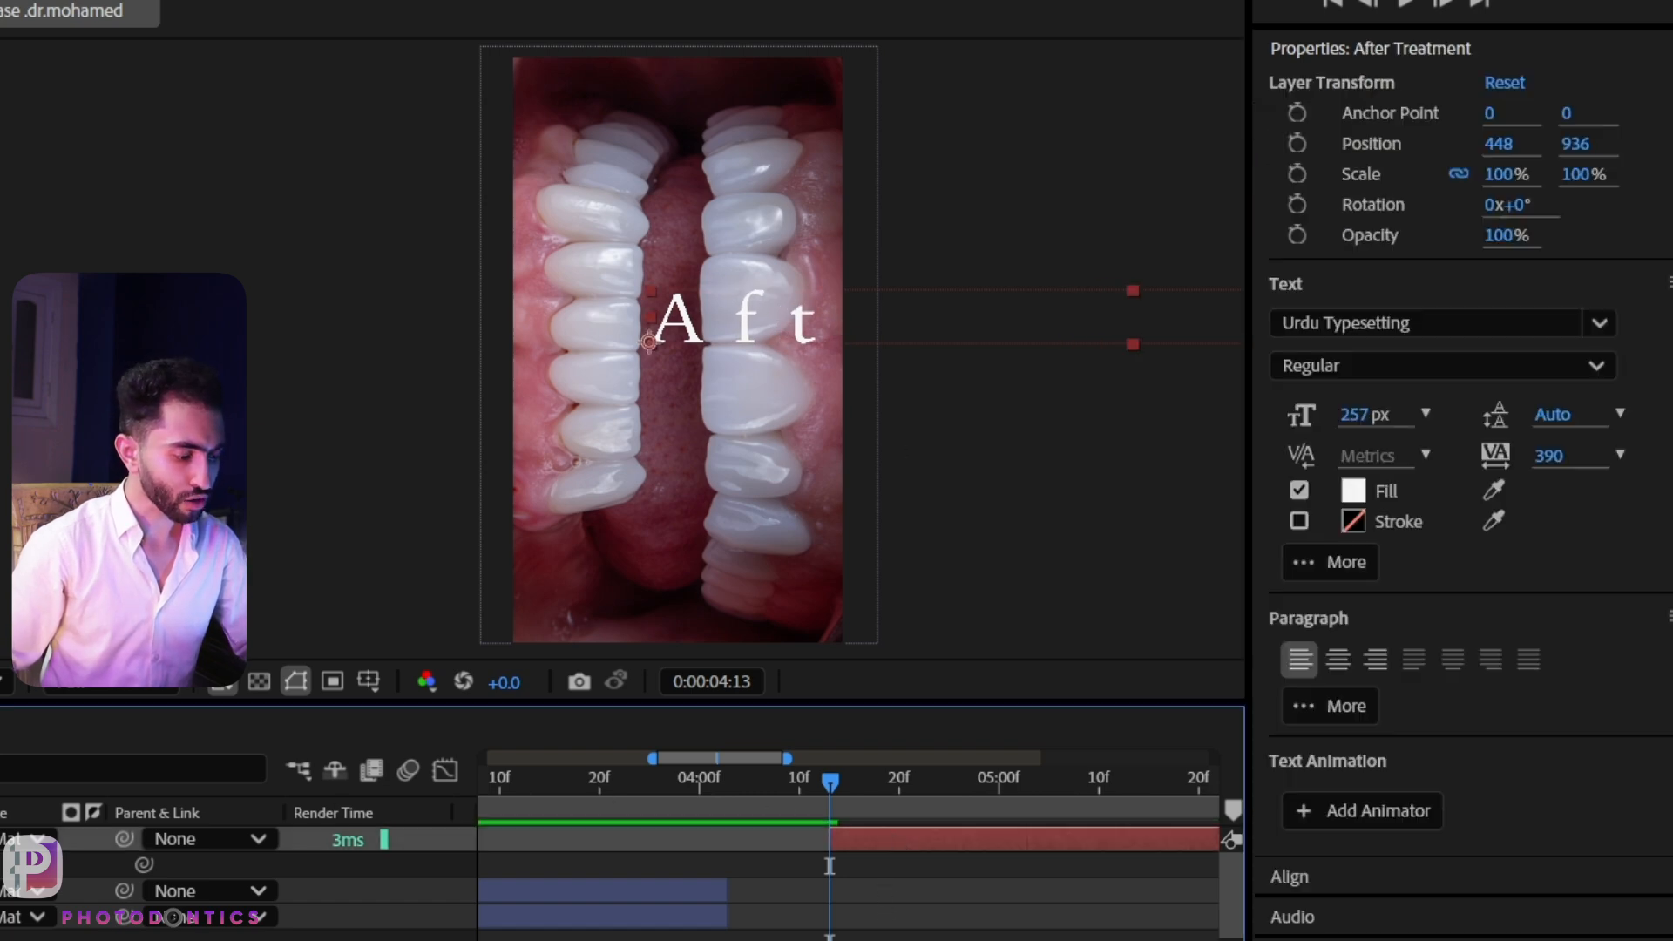
key(ctrl+z)
key(ctrl+z)
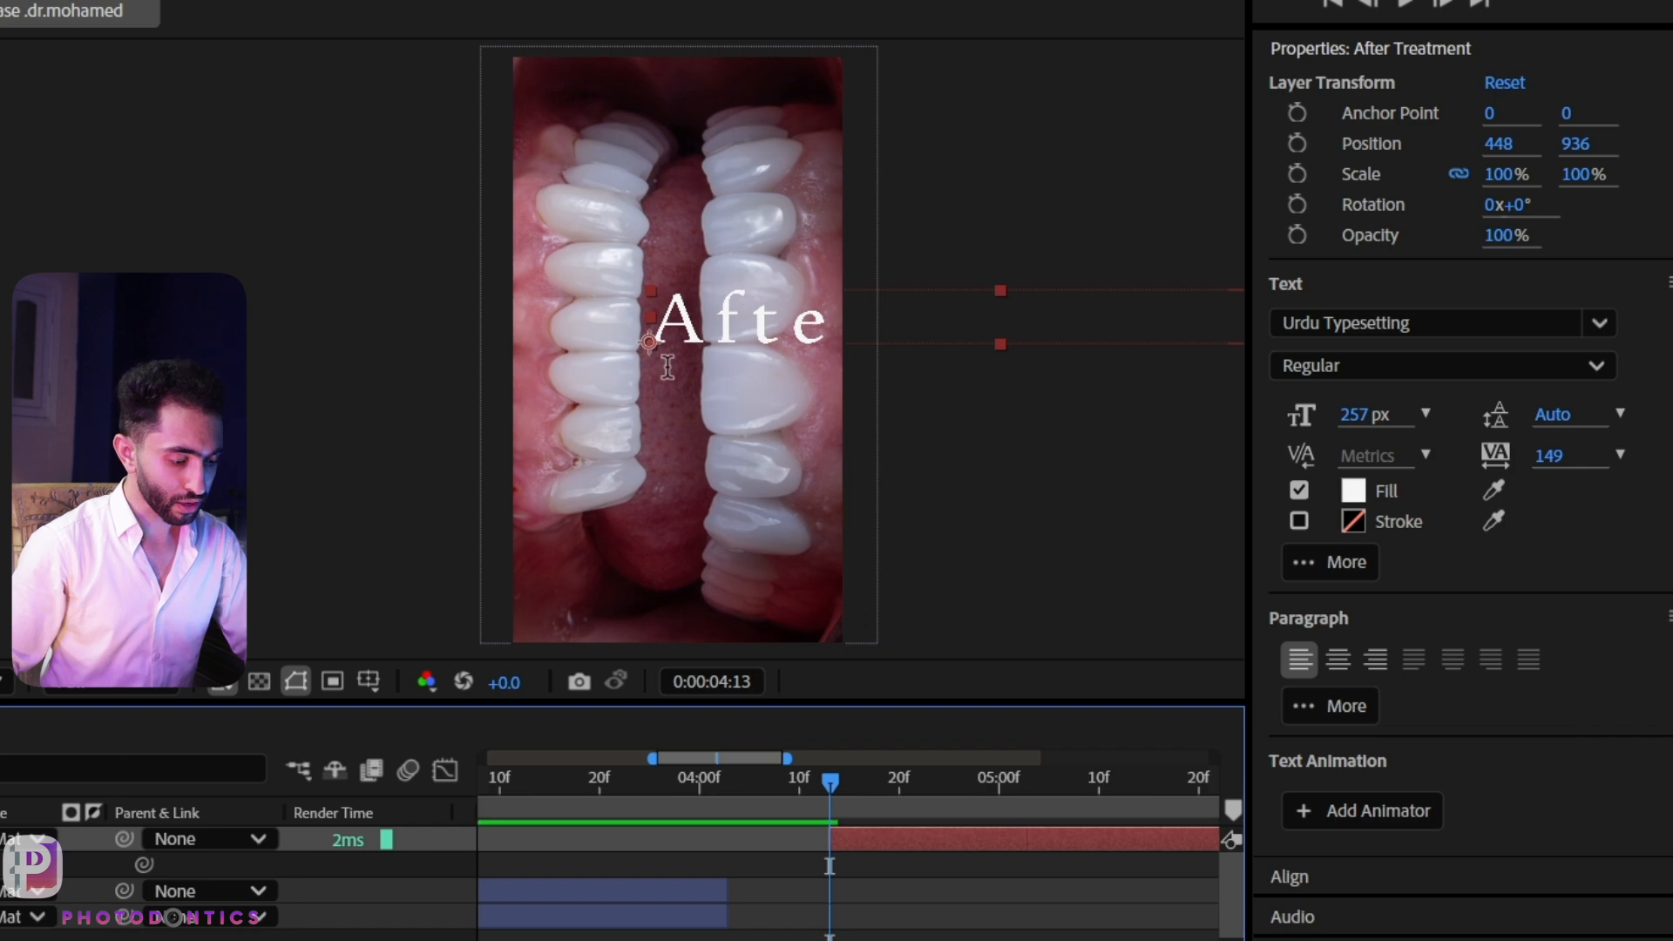
Step: Rotate the After Treatment layer 90° and place it vertically over the dark gap between the two rows of teeth
drag(763, 339, 507, 406)
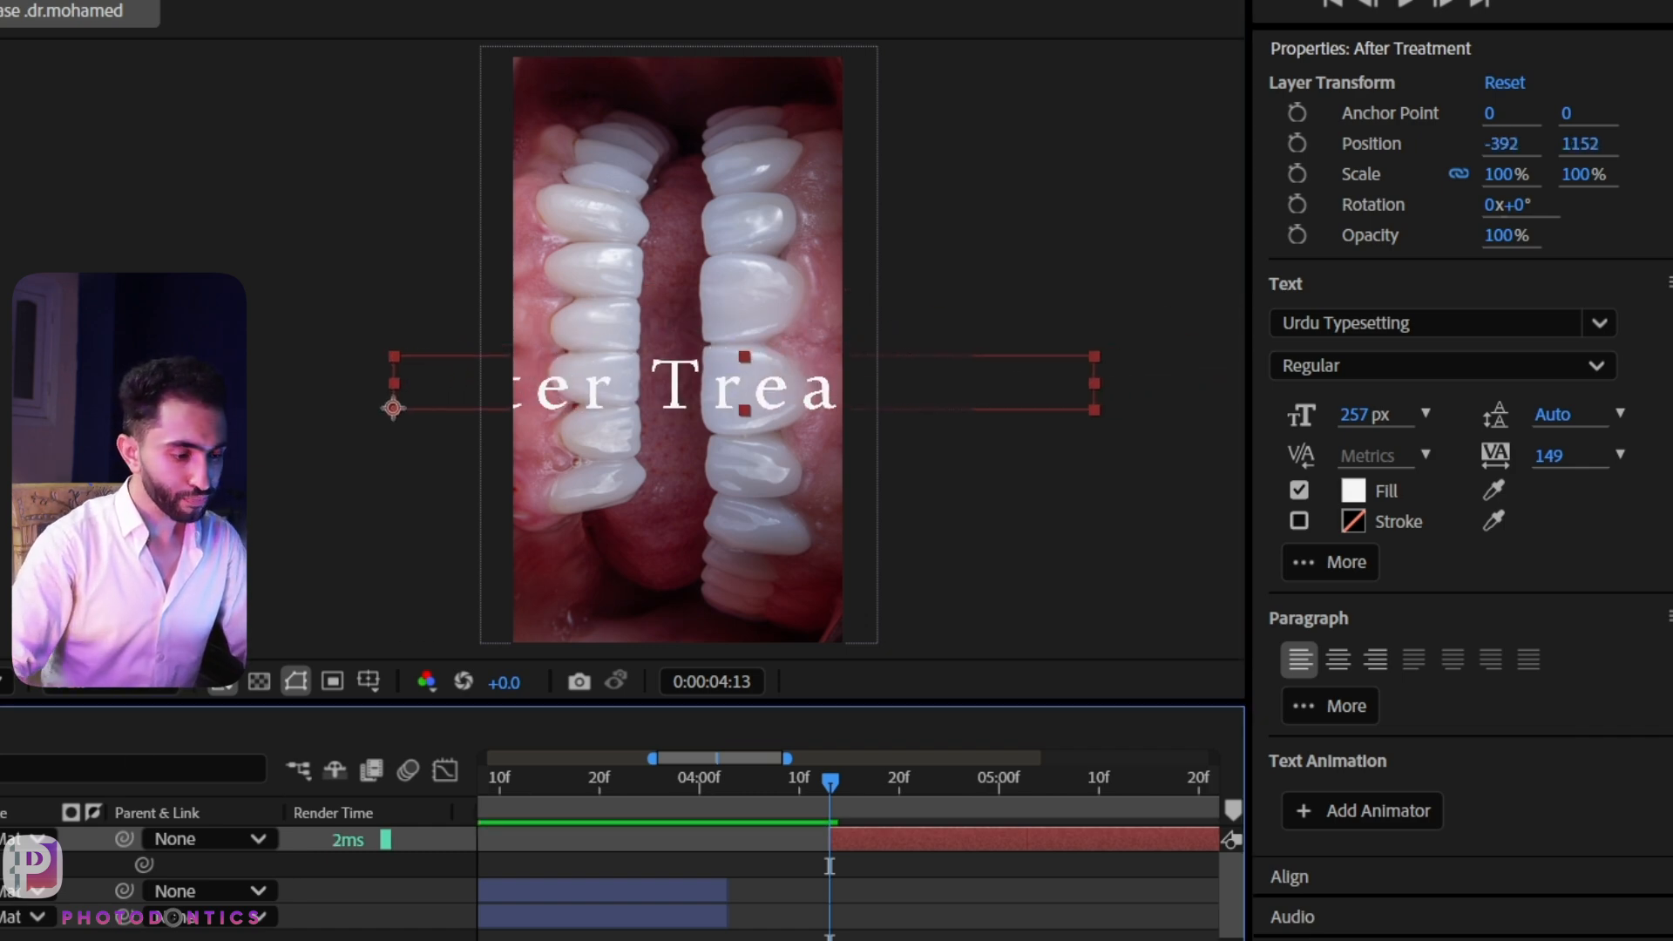
text(90)
key(Return)
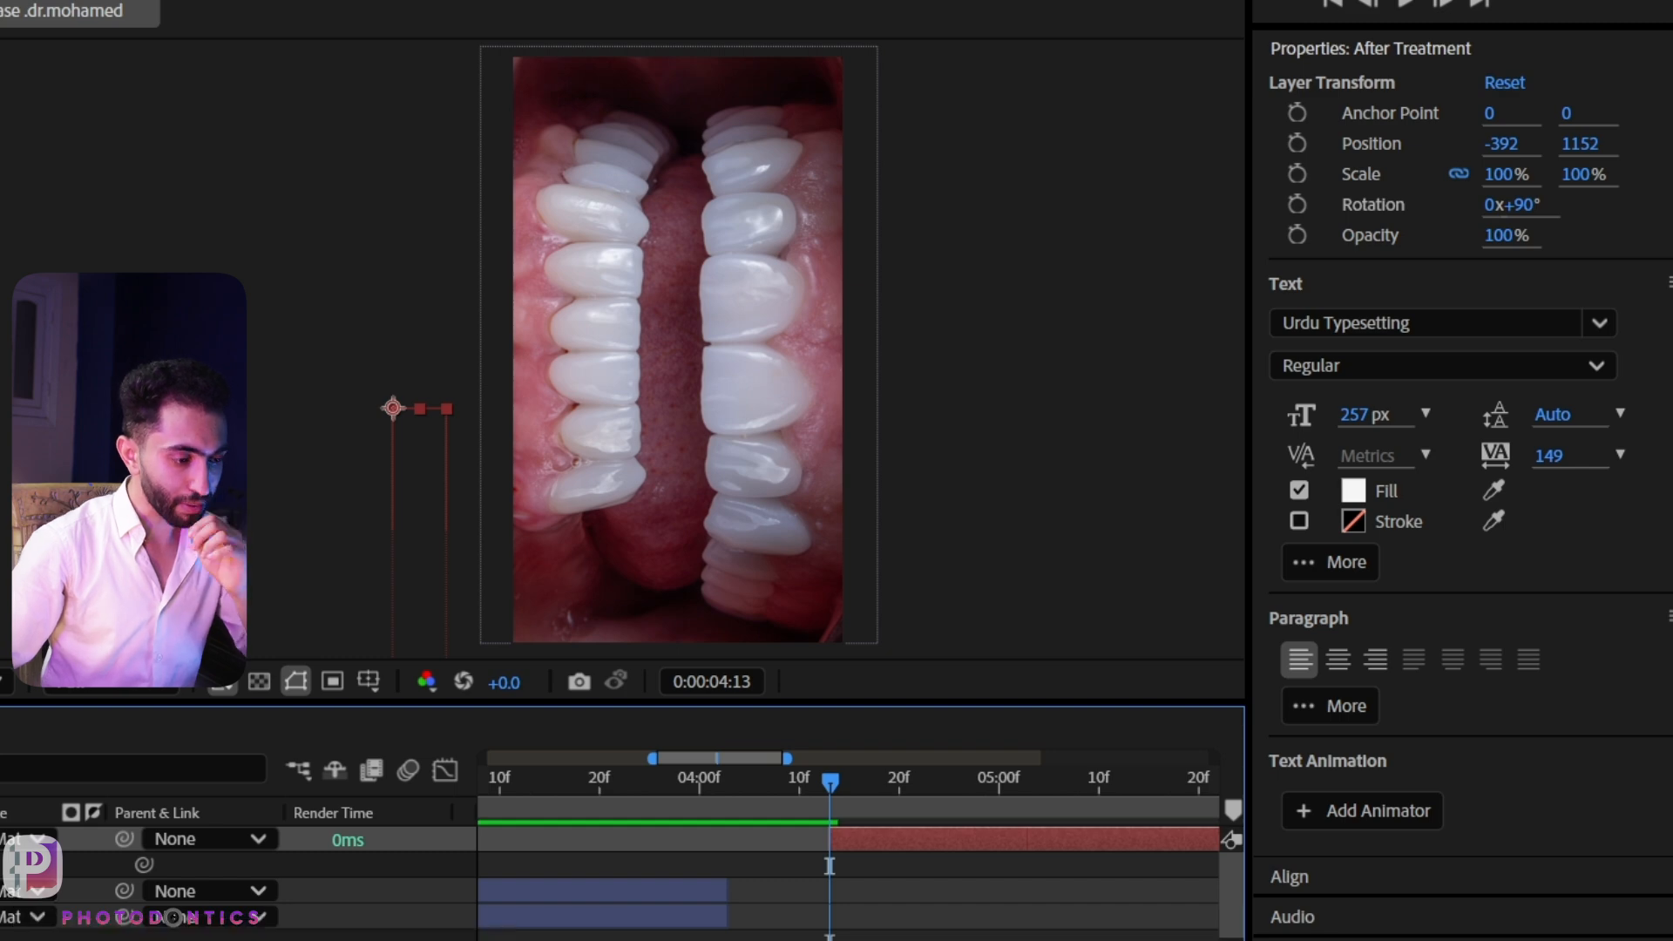
drag(429, 530, 675, 206)
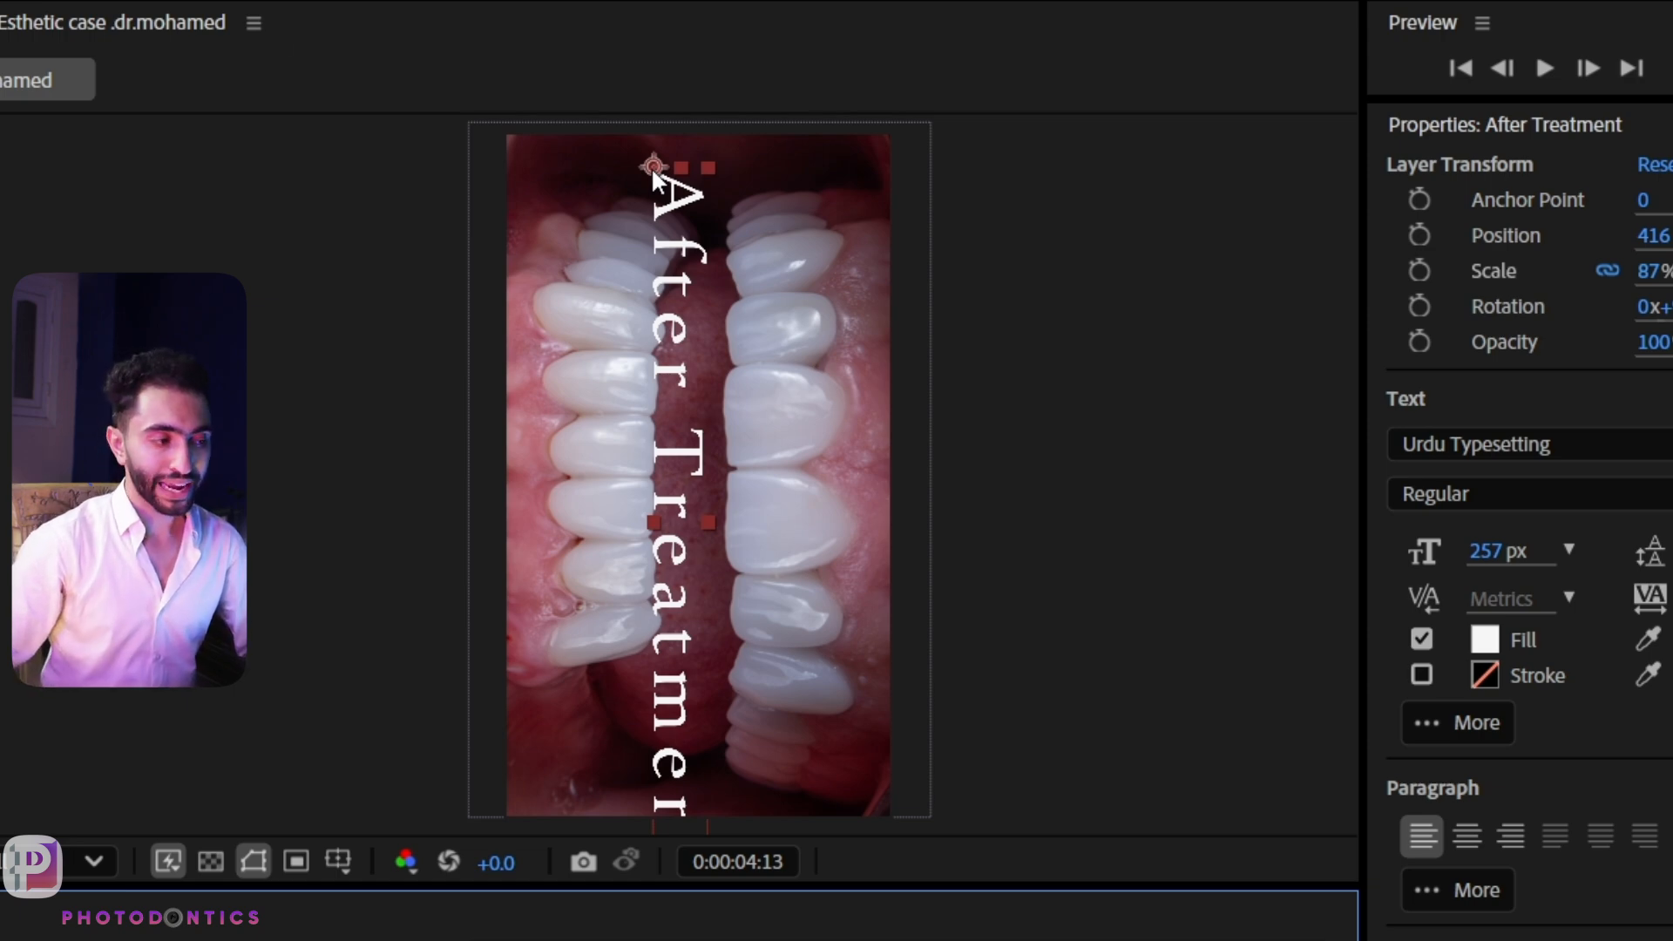
Step: Move the text layer's anchor point to the middle of the lettering and scale the layer to 74%
click(274, 84)
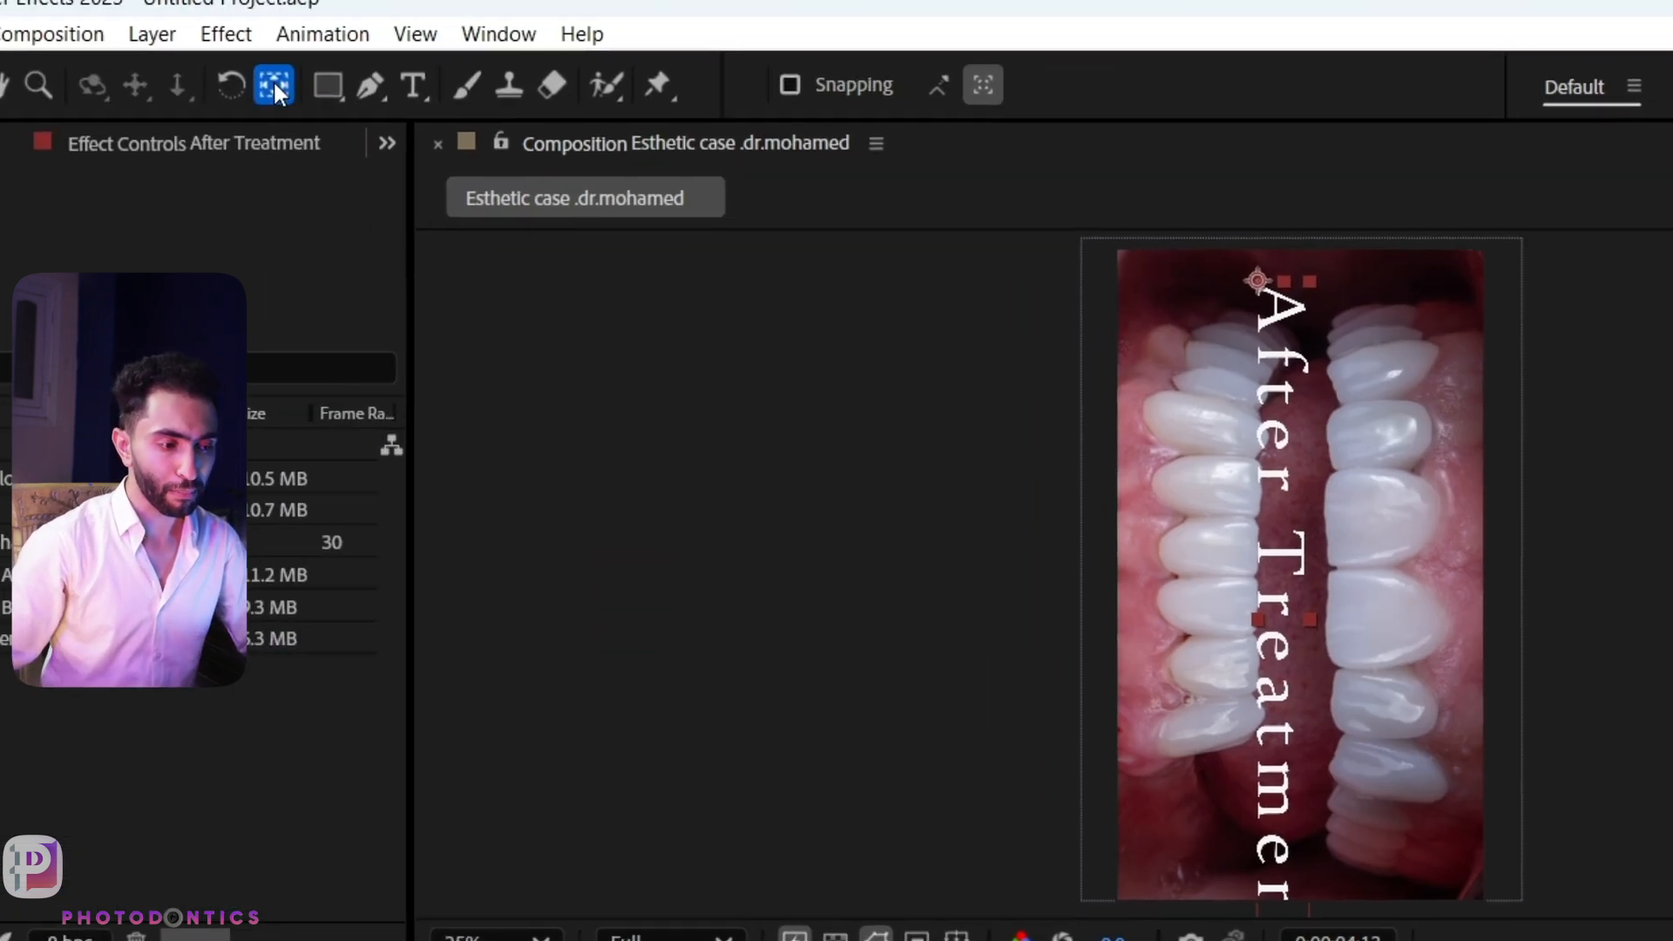
click(1257, 280)
drag(1257, 280, 1276, 609)
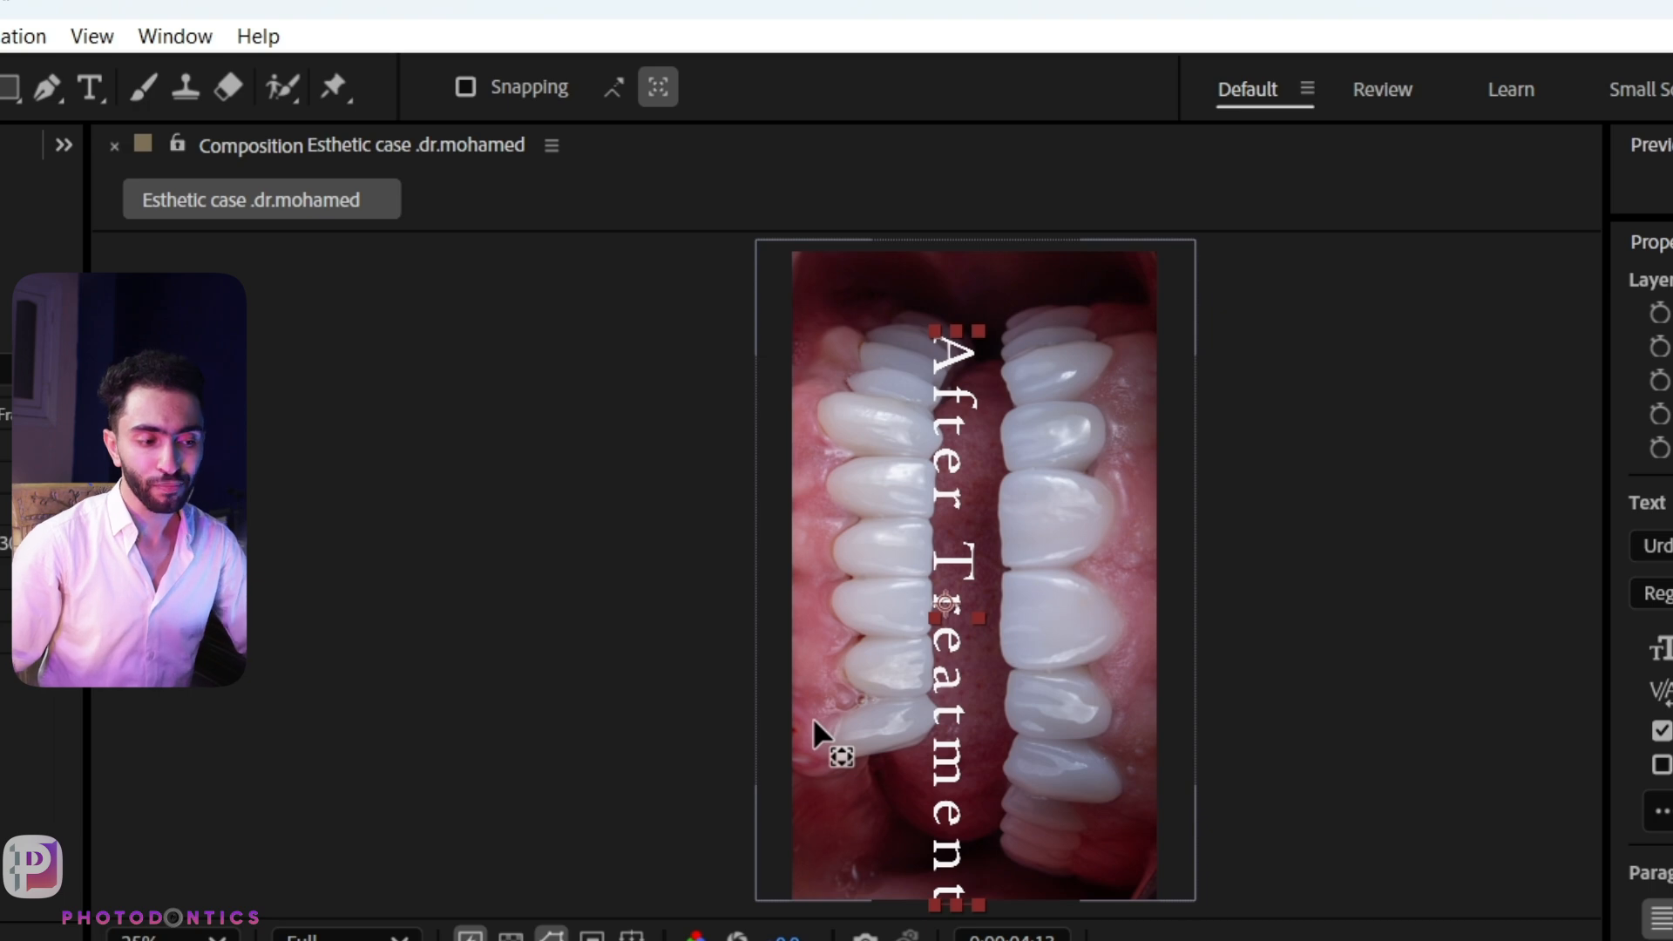
Step: Move the vertical text up to position 488, 940 so that it fits within the photo between the teeth
key(v)
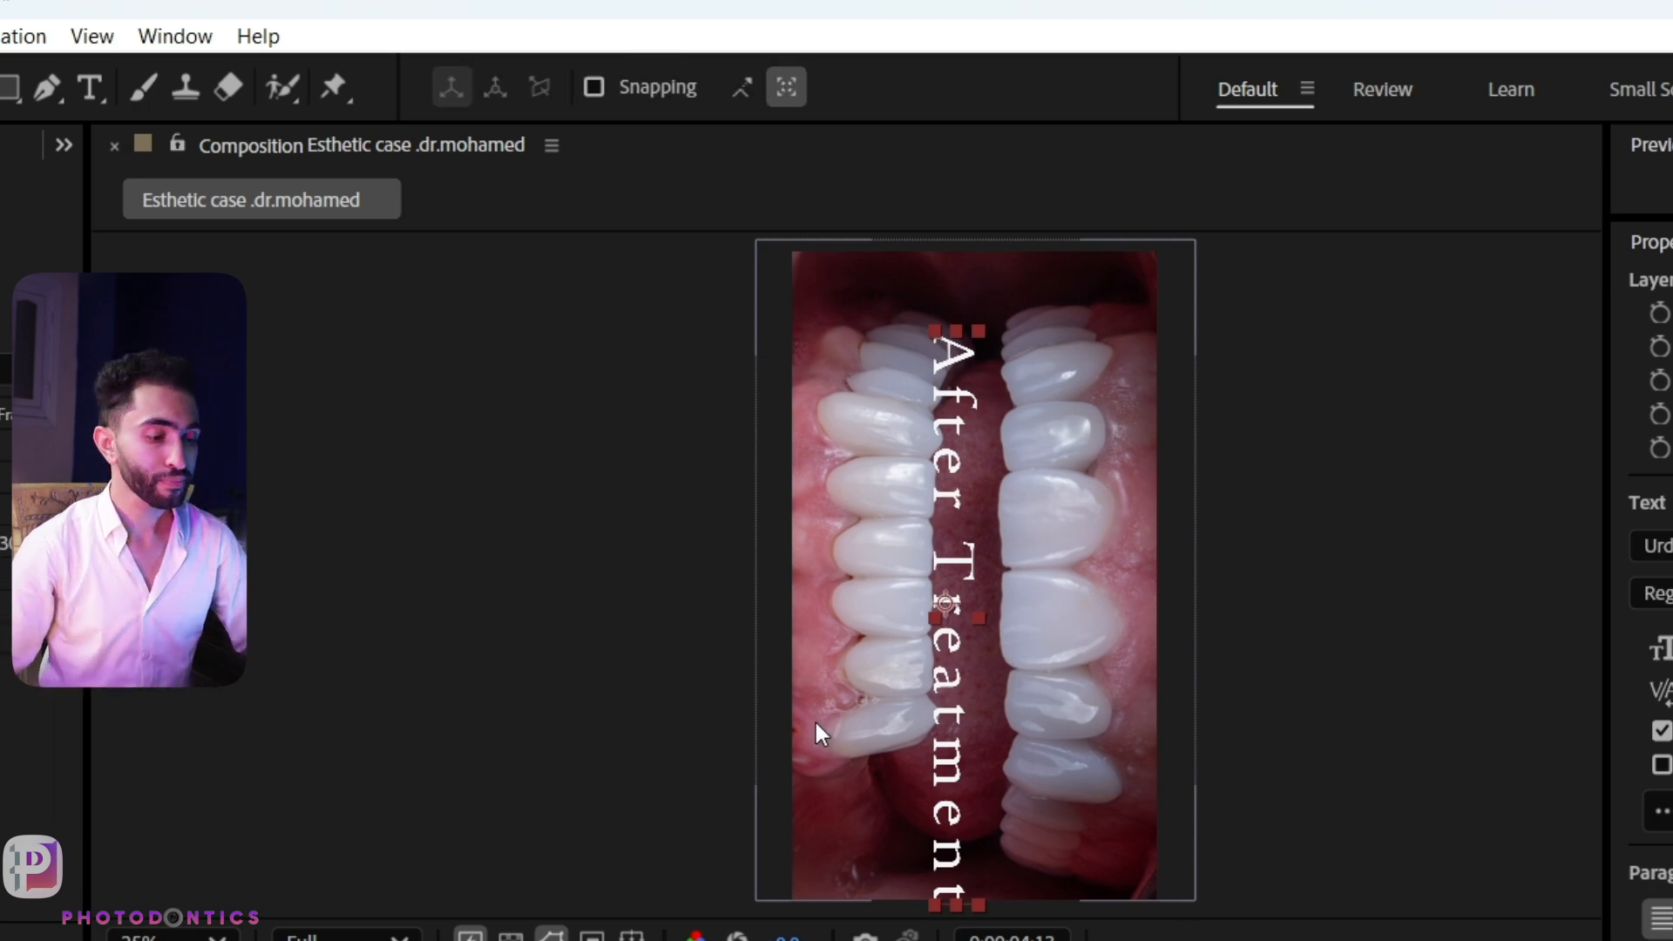
click(956, 751)
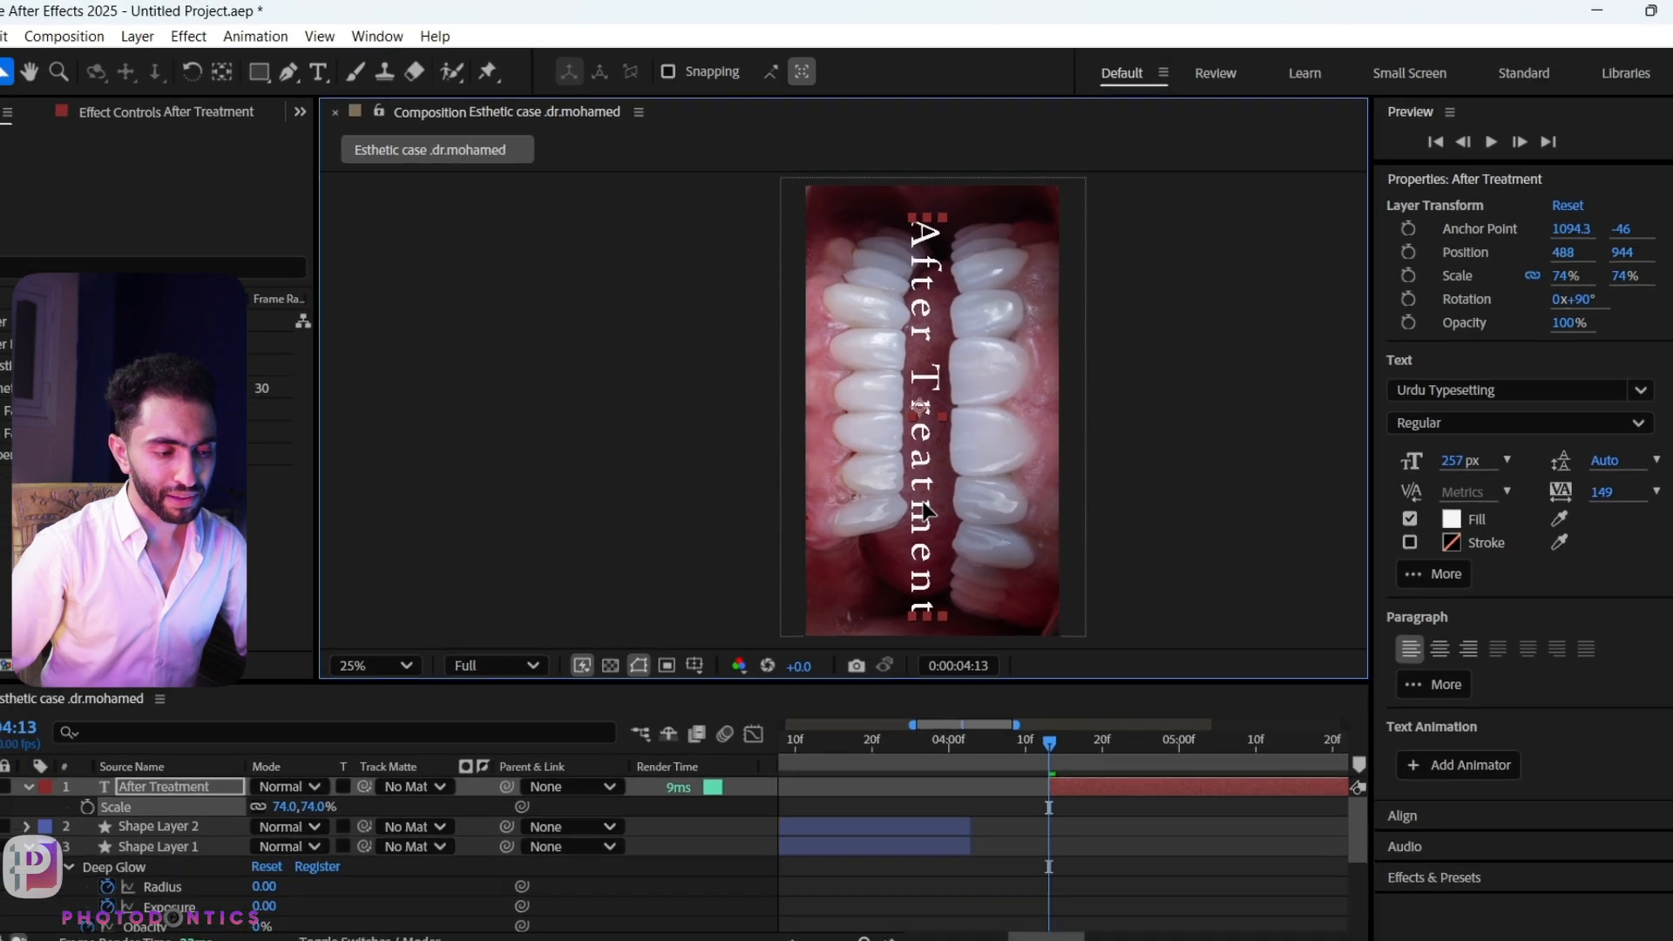
click(1221, 855)
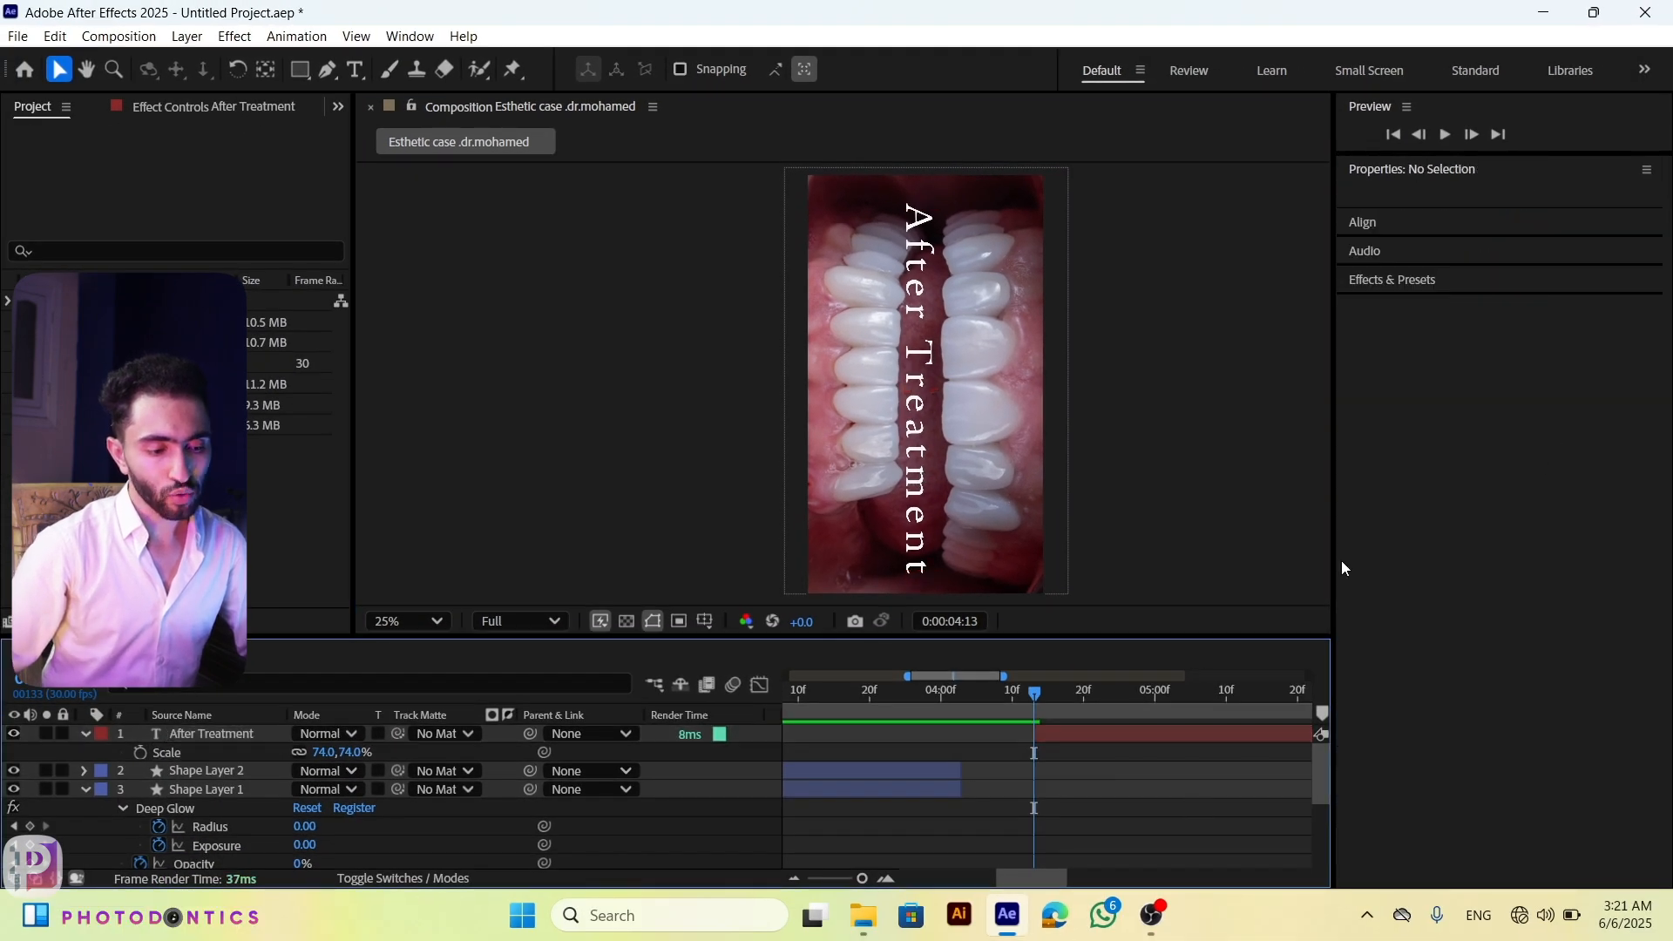
Step: Set the tracking of the After Treatment text to 164
click(1153, 732)
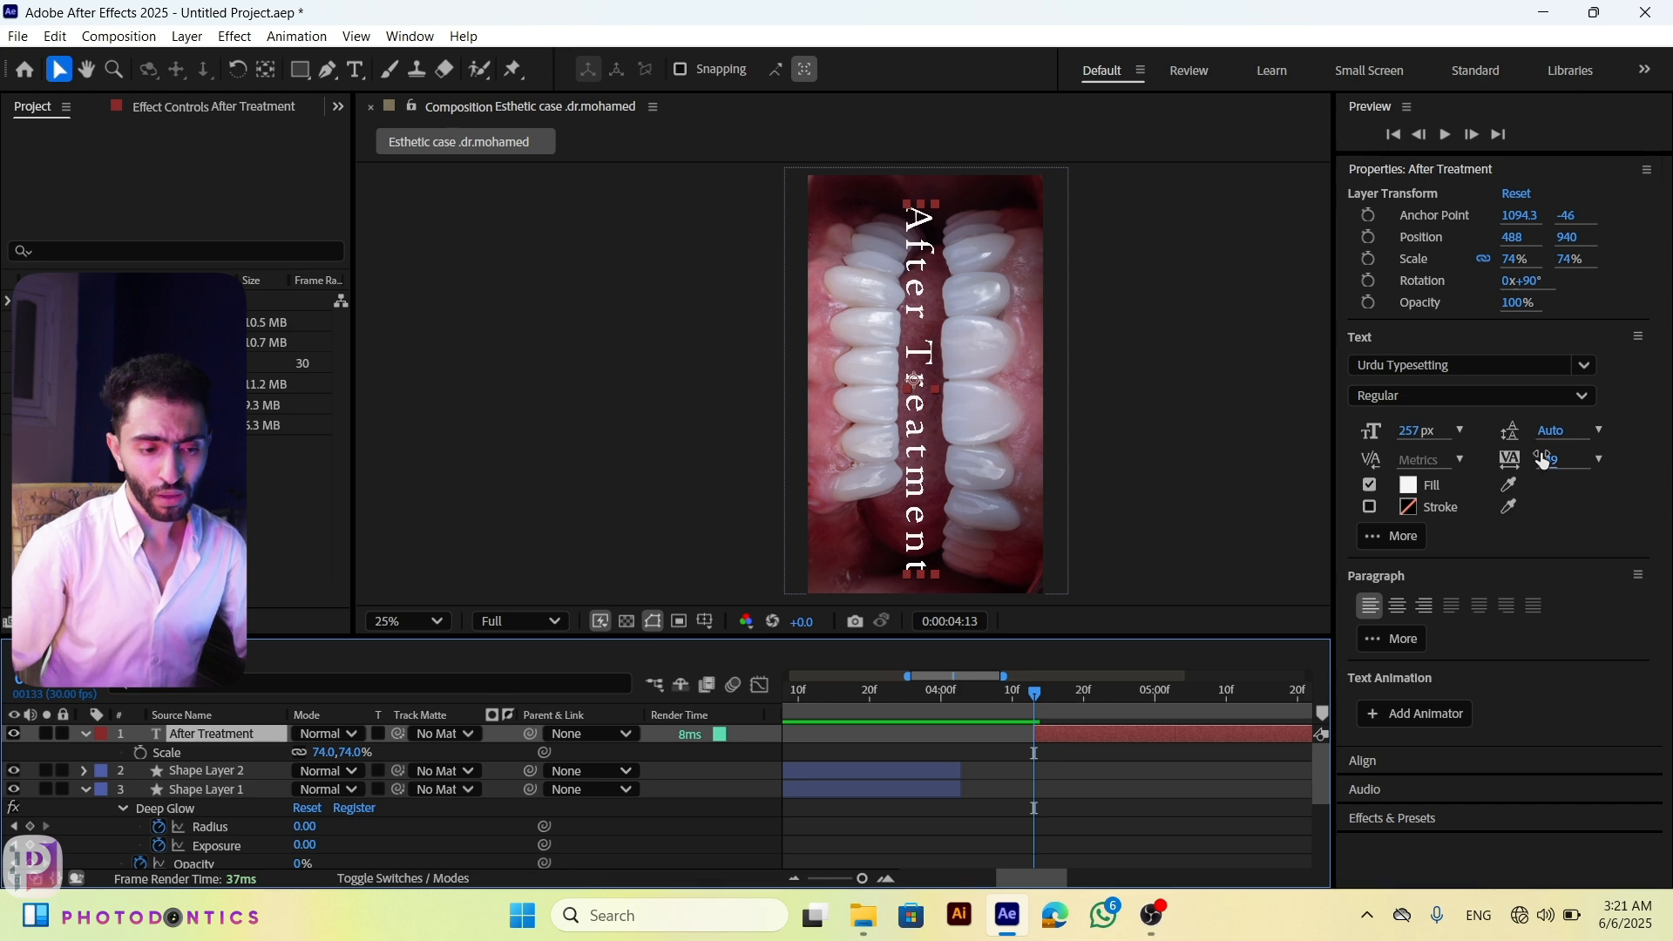
mouse_move(1547, 462)
mouse_down()
mouse_move(1403, 454)
mouse_move(1573, 472)
mouse_up()
click(1068, 801)
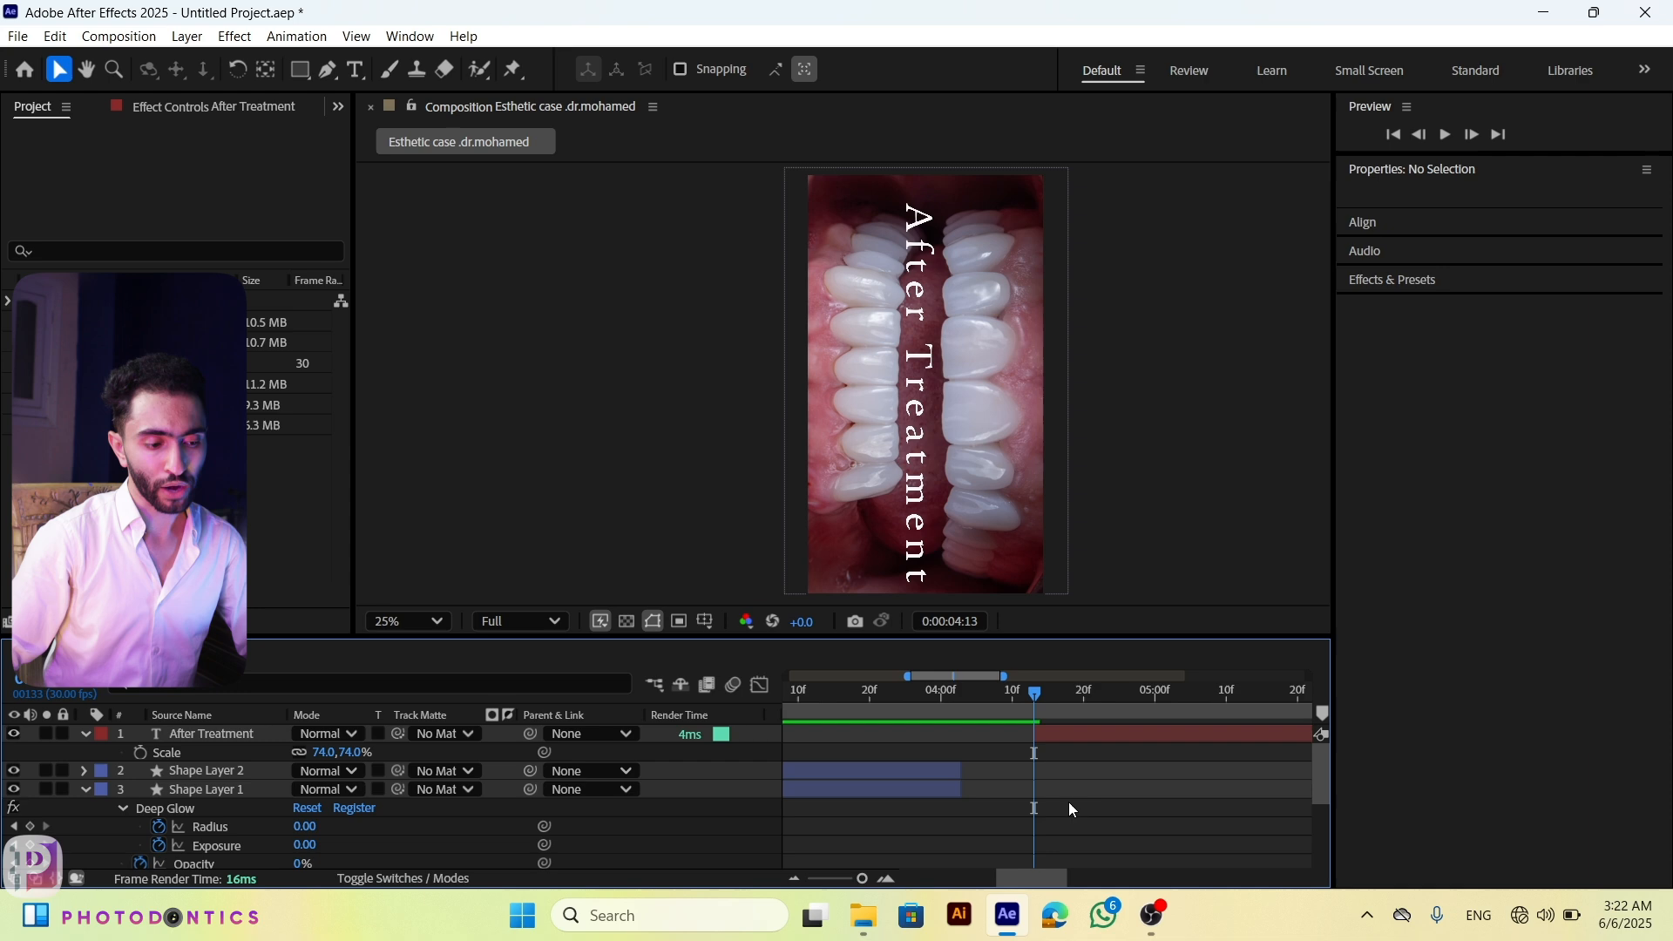
Step: Preview the text's appearance from just before the layer starts, and return the playhead to 0:00:04:13
click(1085, 736)
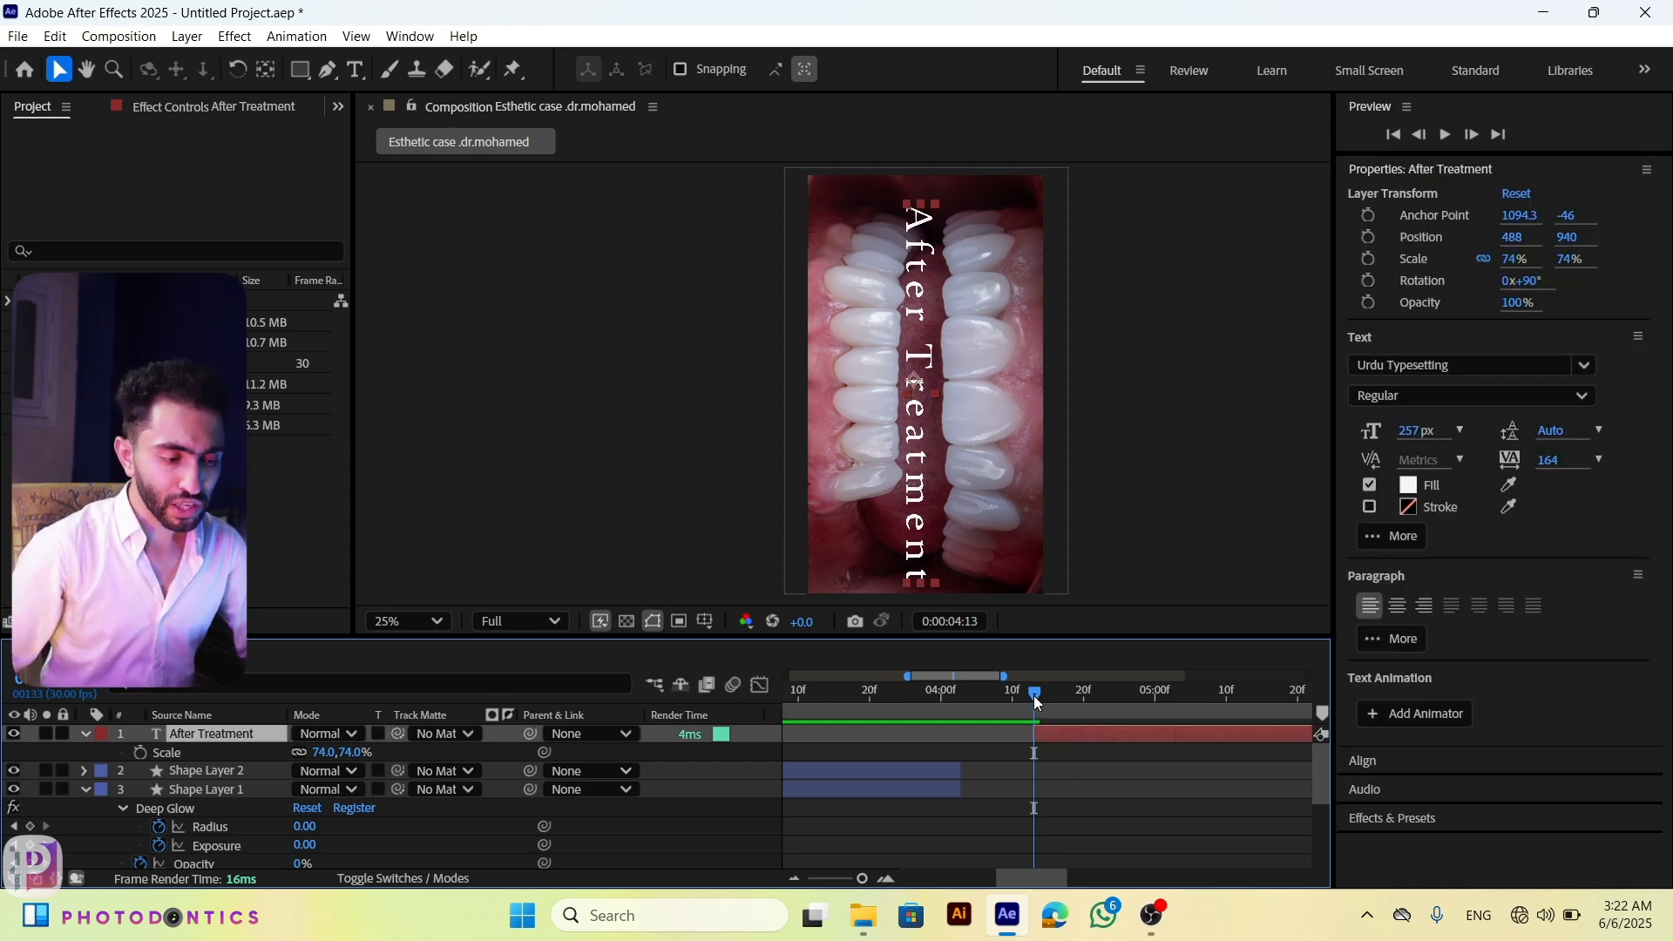
mouse_move(1036, 701)
mouse_down()
mouse_move(967, 700)
mouse_move(1009, 700)
mouse_up()
key(space)
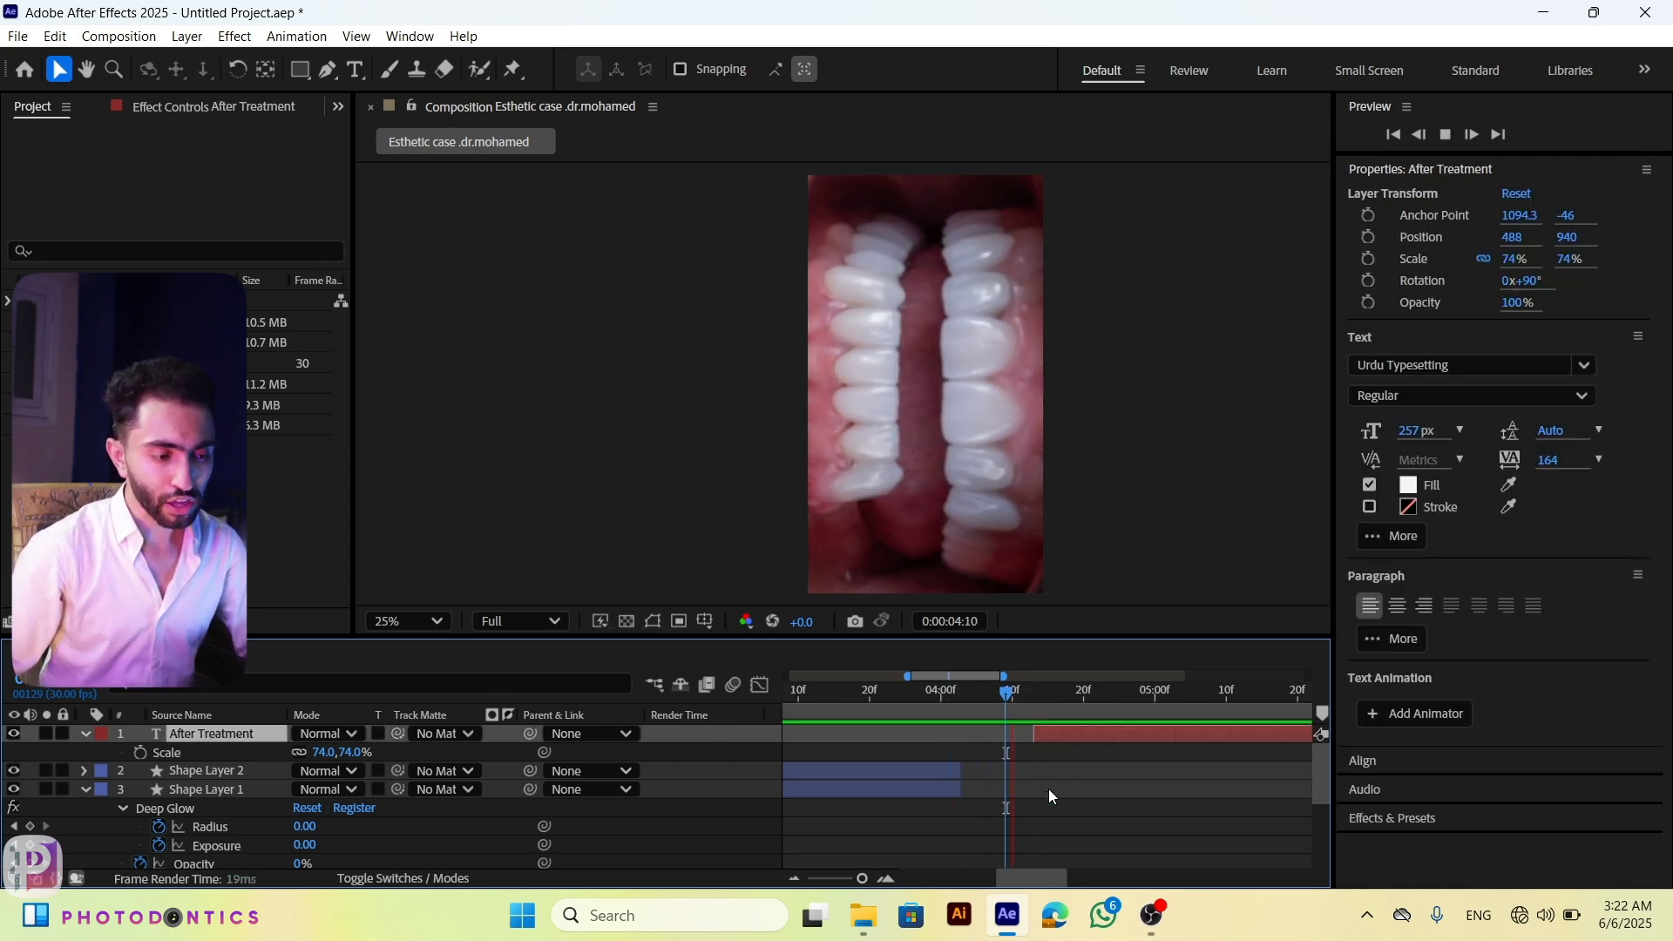
key(space)
click(1073, 774)
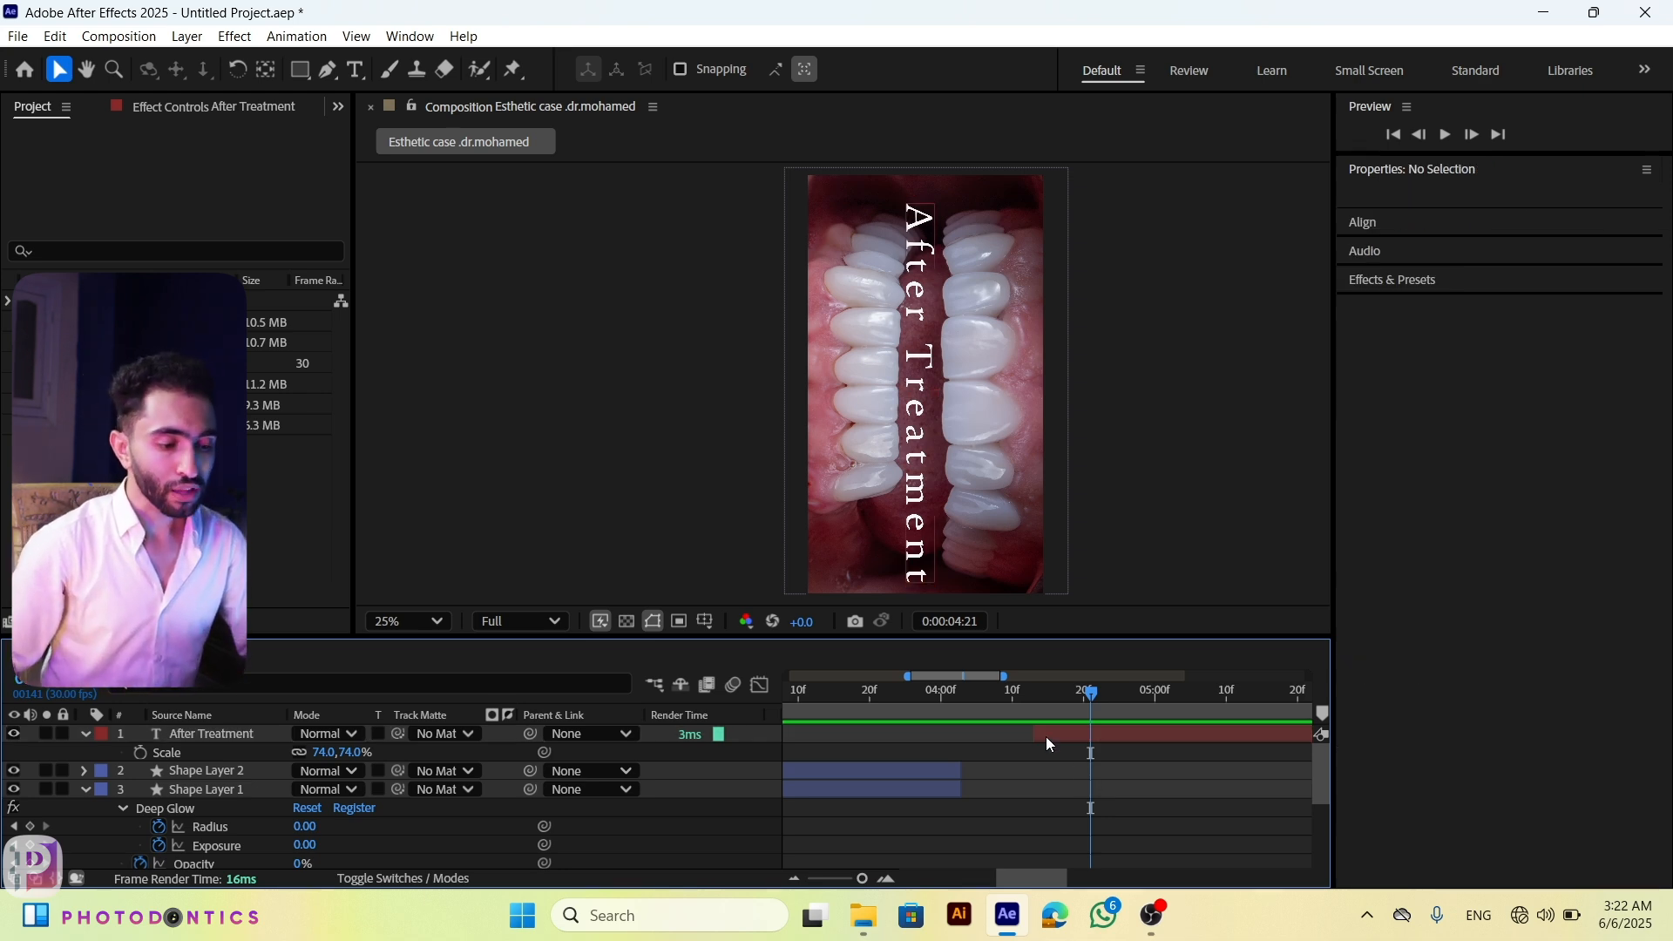
drag(1092, 691, 1051, 688)
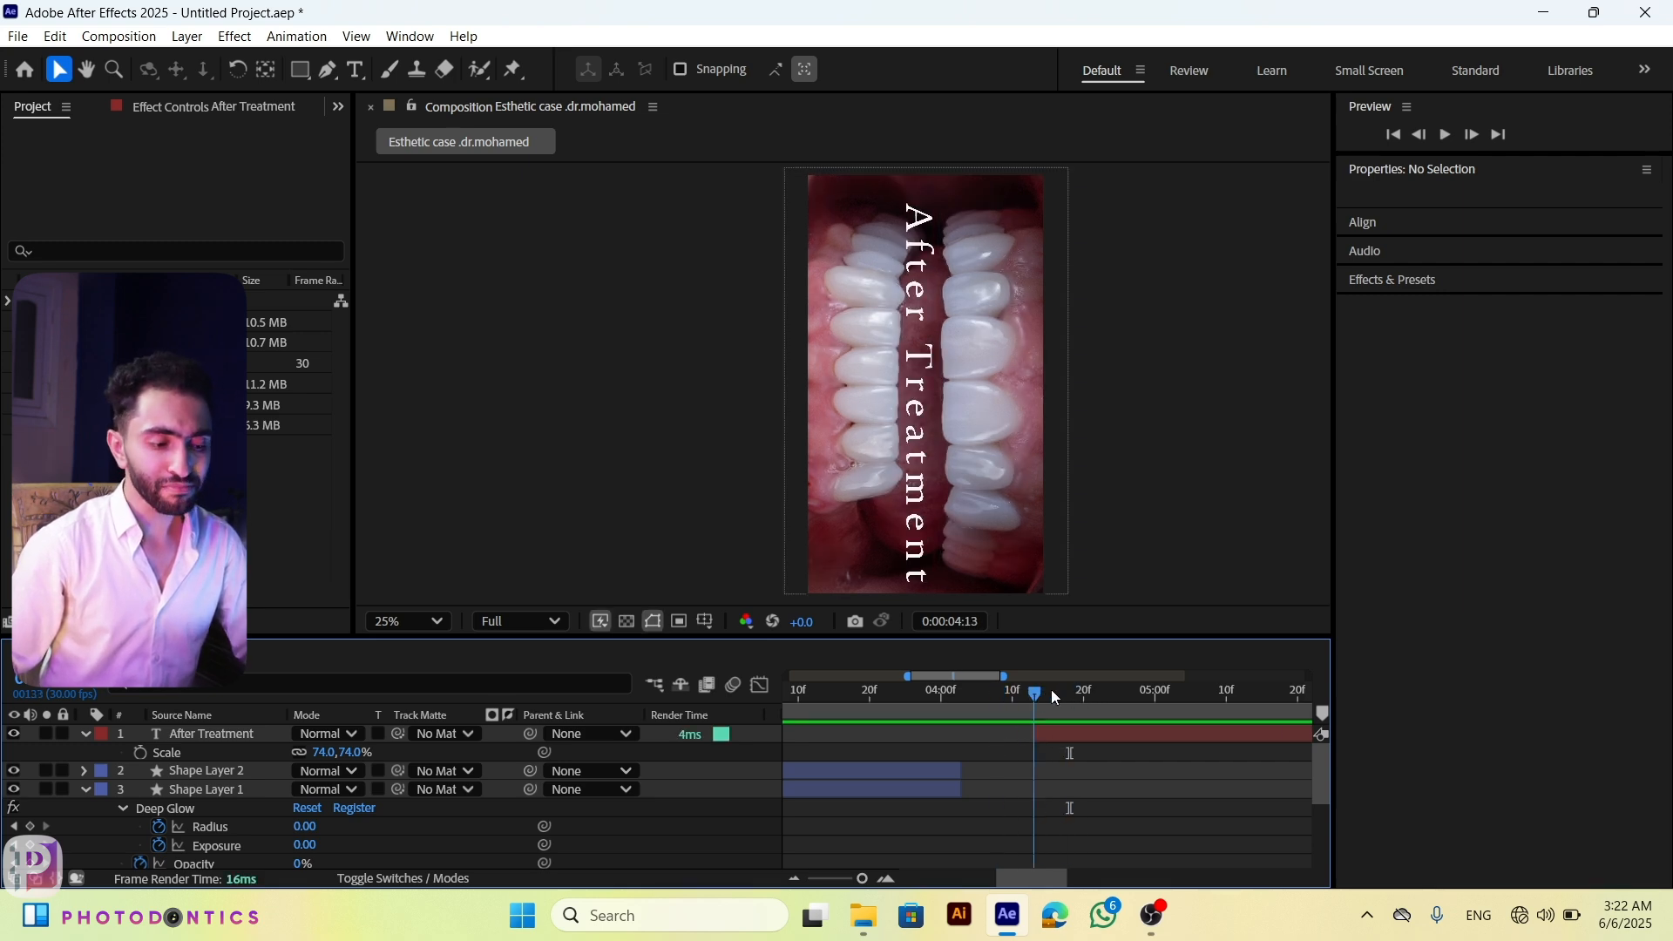
Step: Select the After Treatment text layer and search the effects and presets for "type"
click(1060, 737)
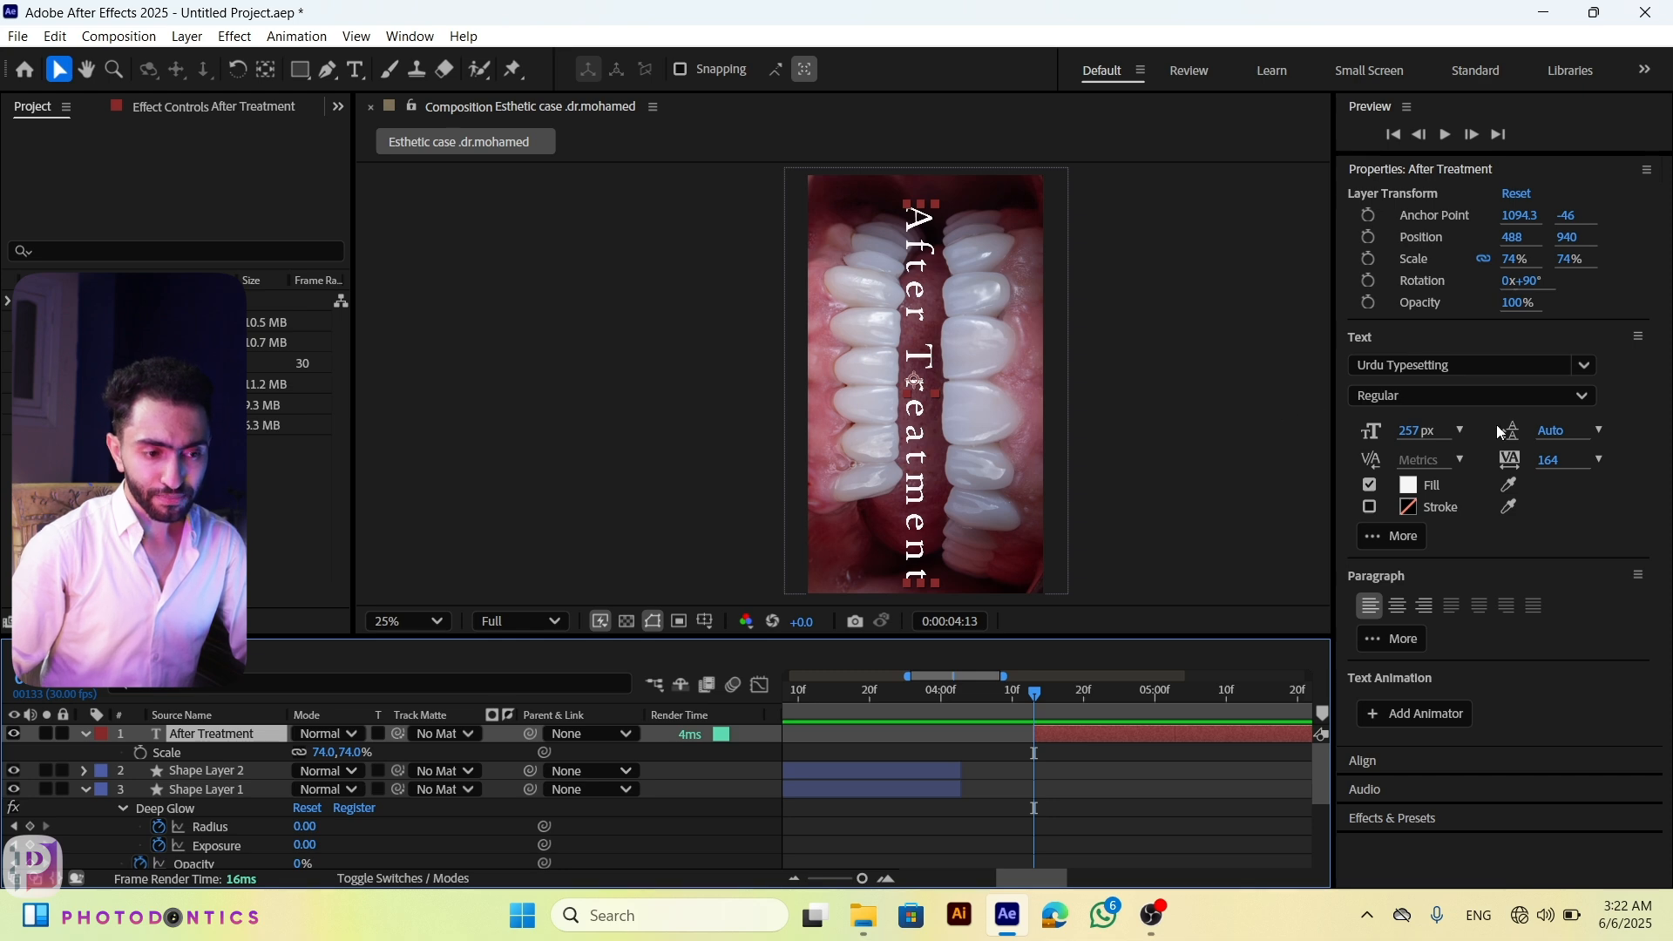
click(1304, 758)
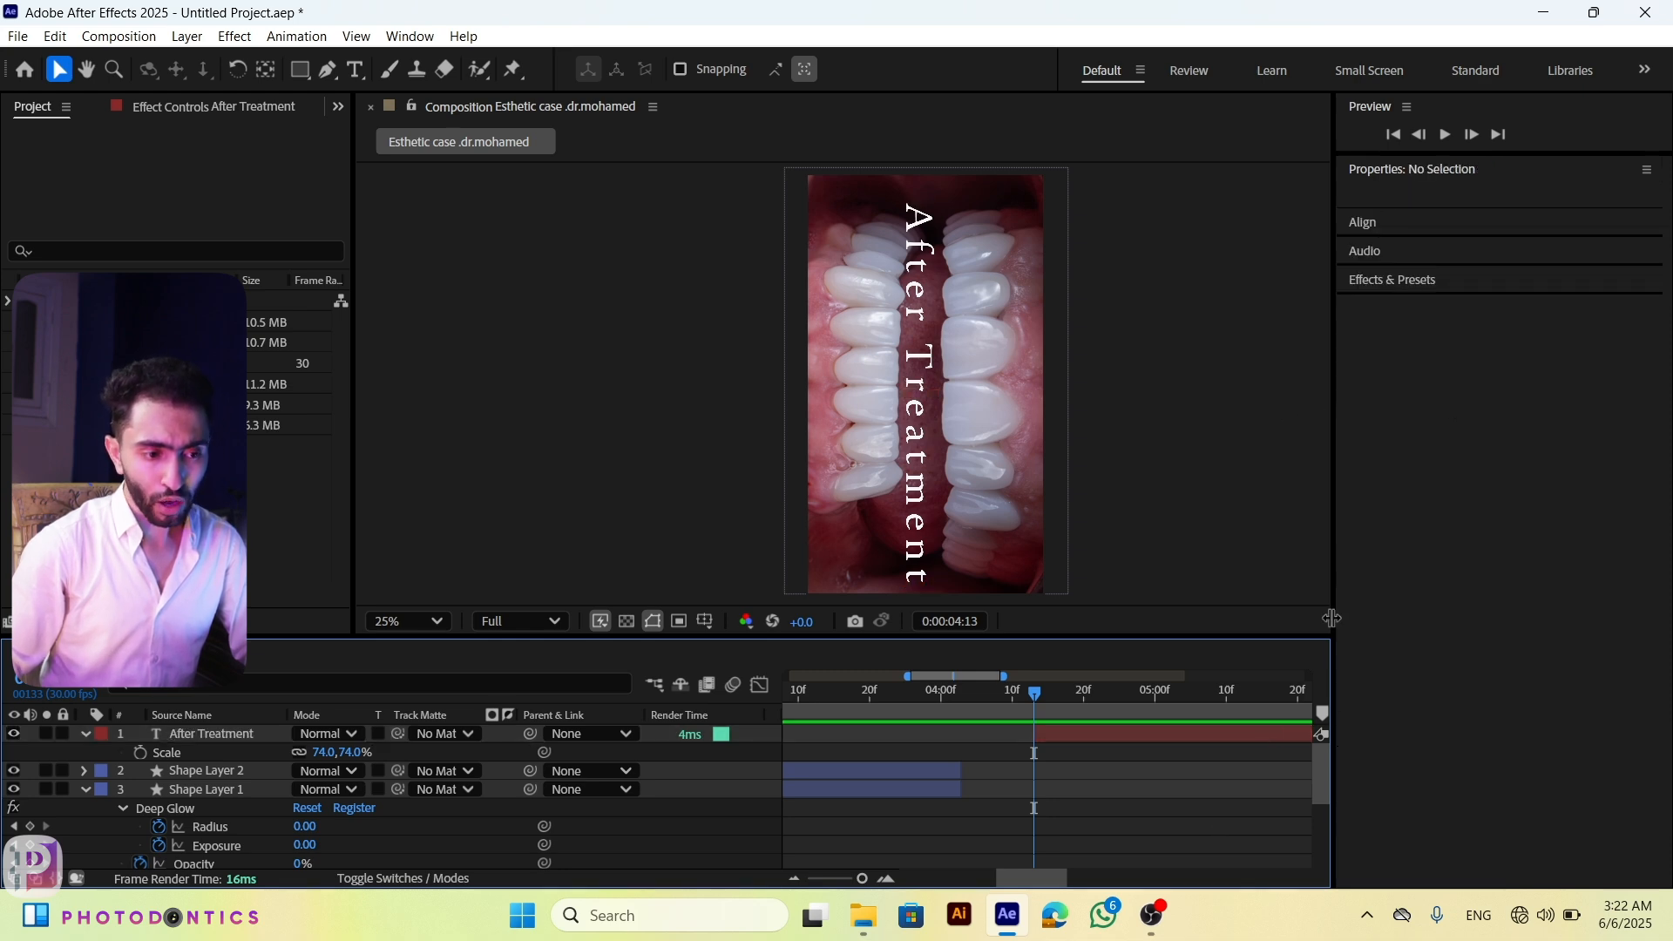
click(1389, 282)
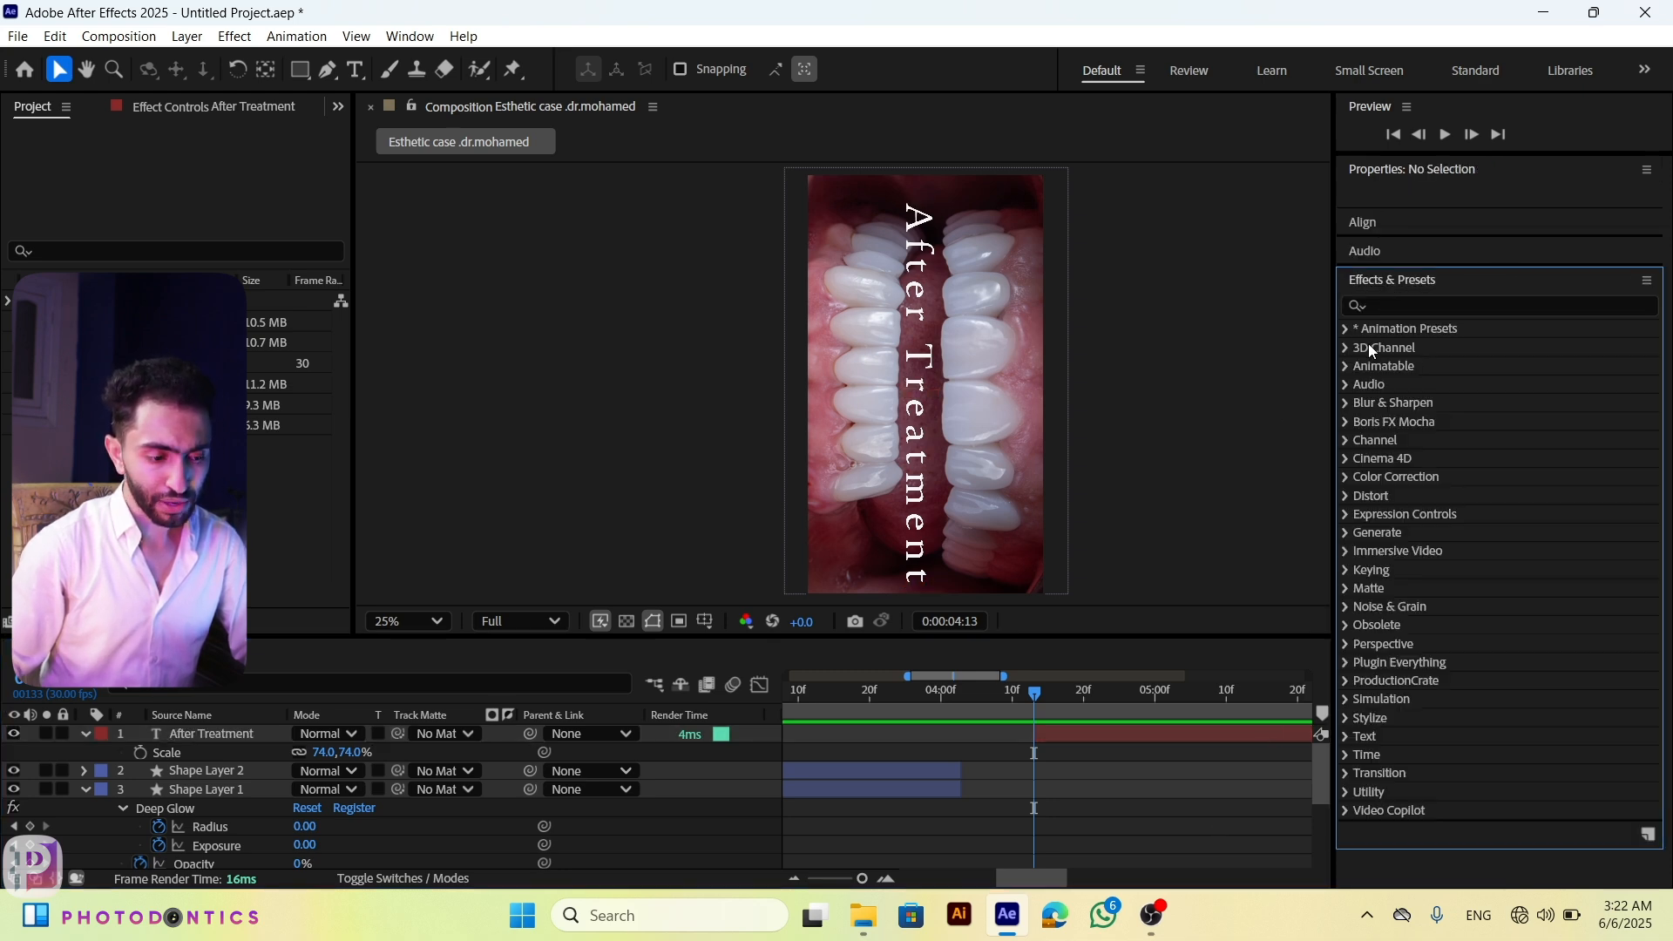
click(1087, 741)
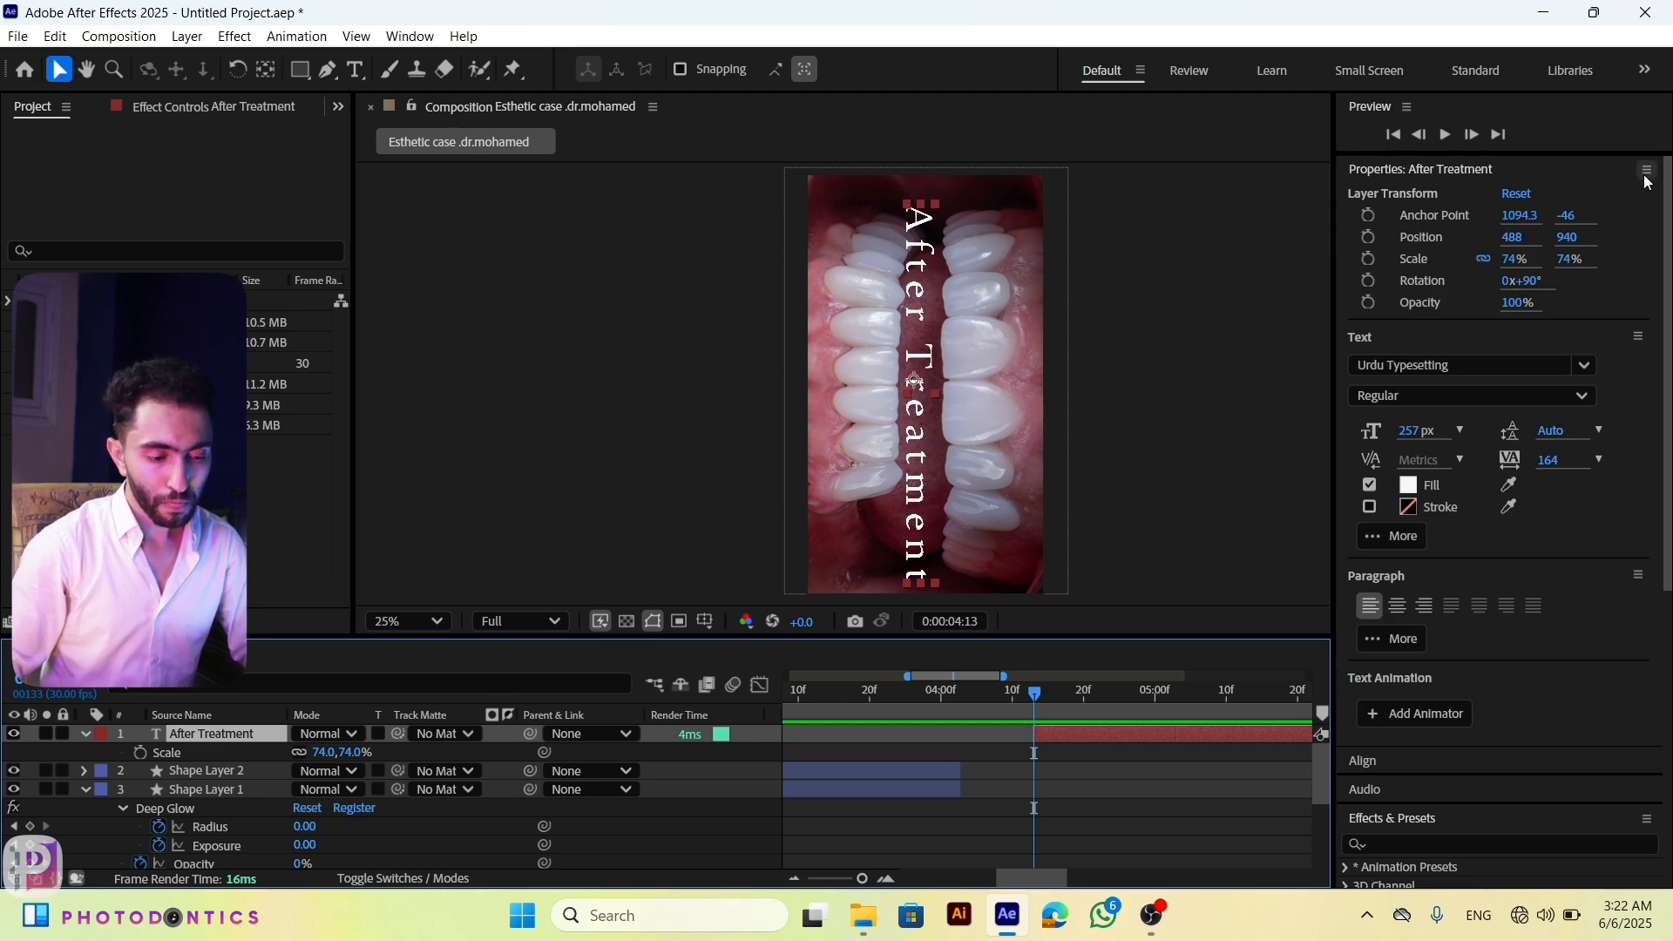
scroll(1481, 688, down, 4)
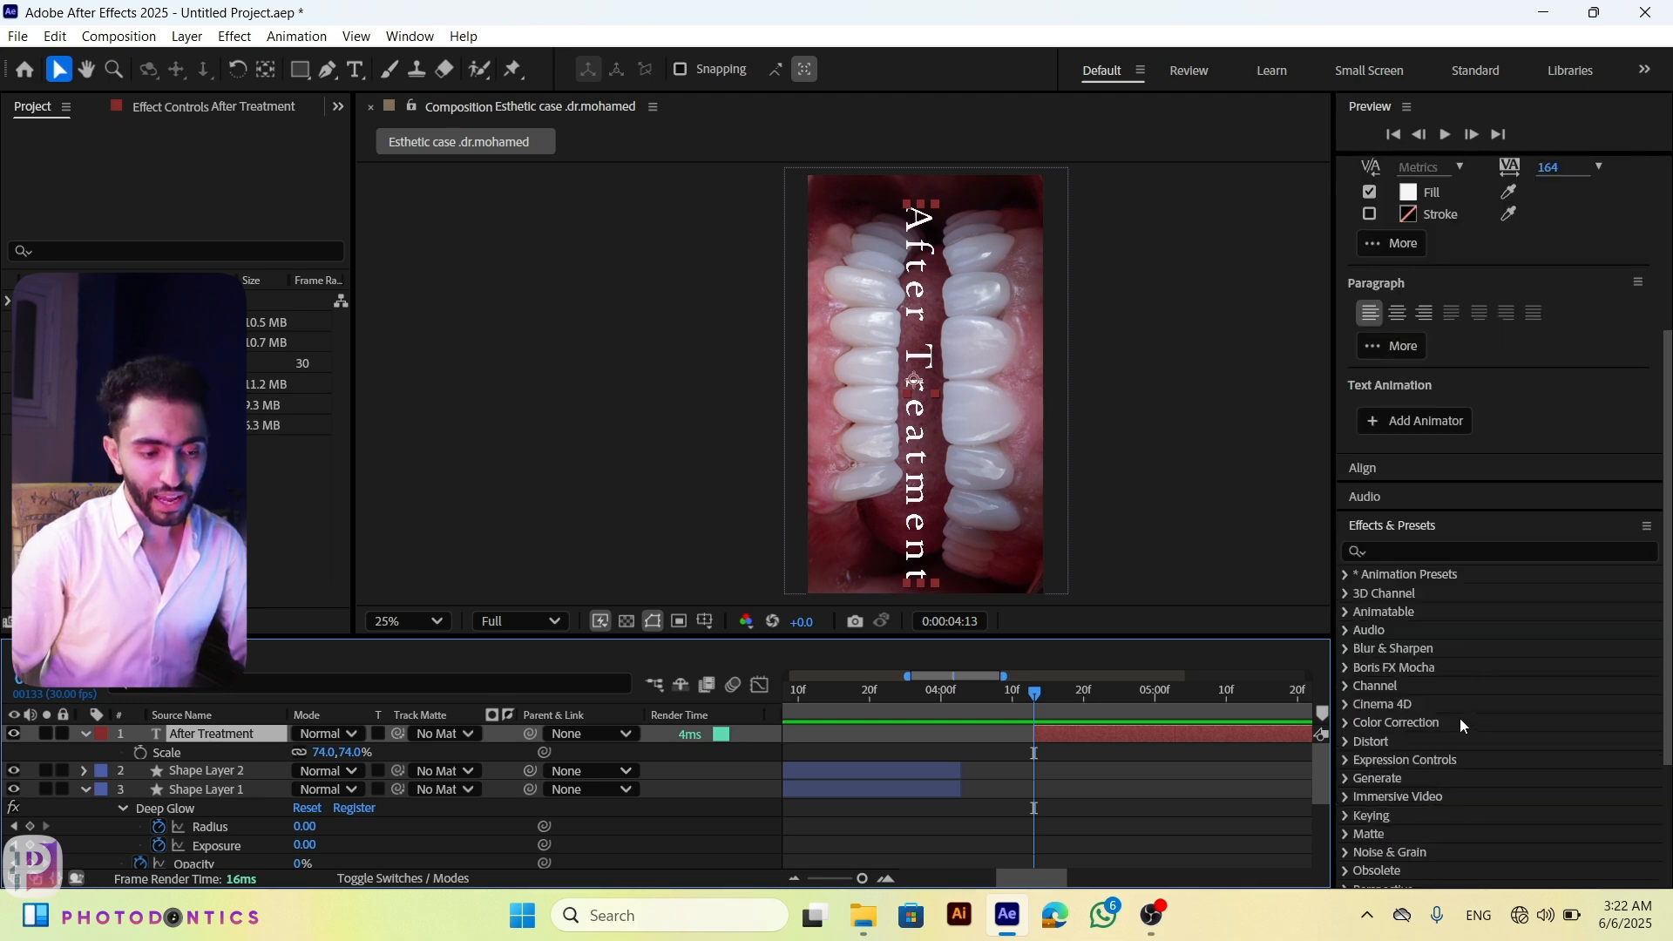
click(1422, 551)
scroll(1400, 608, down, 2)
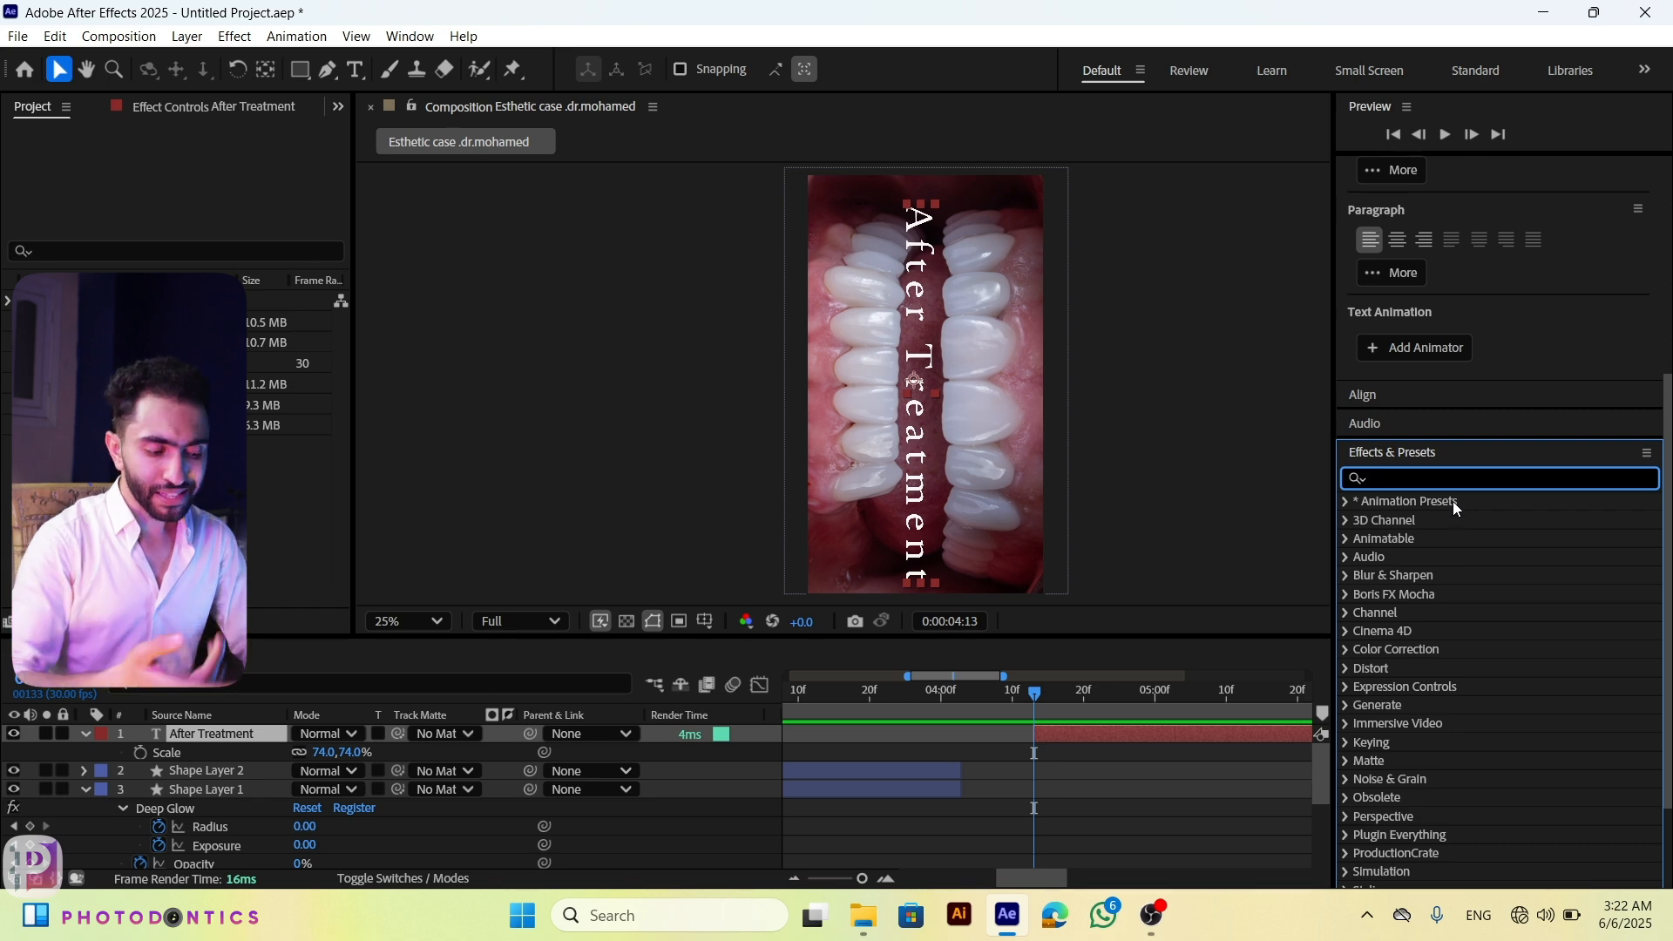
text(typ)
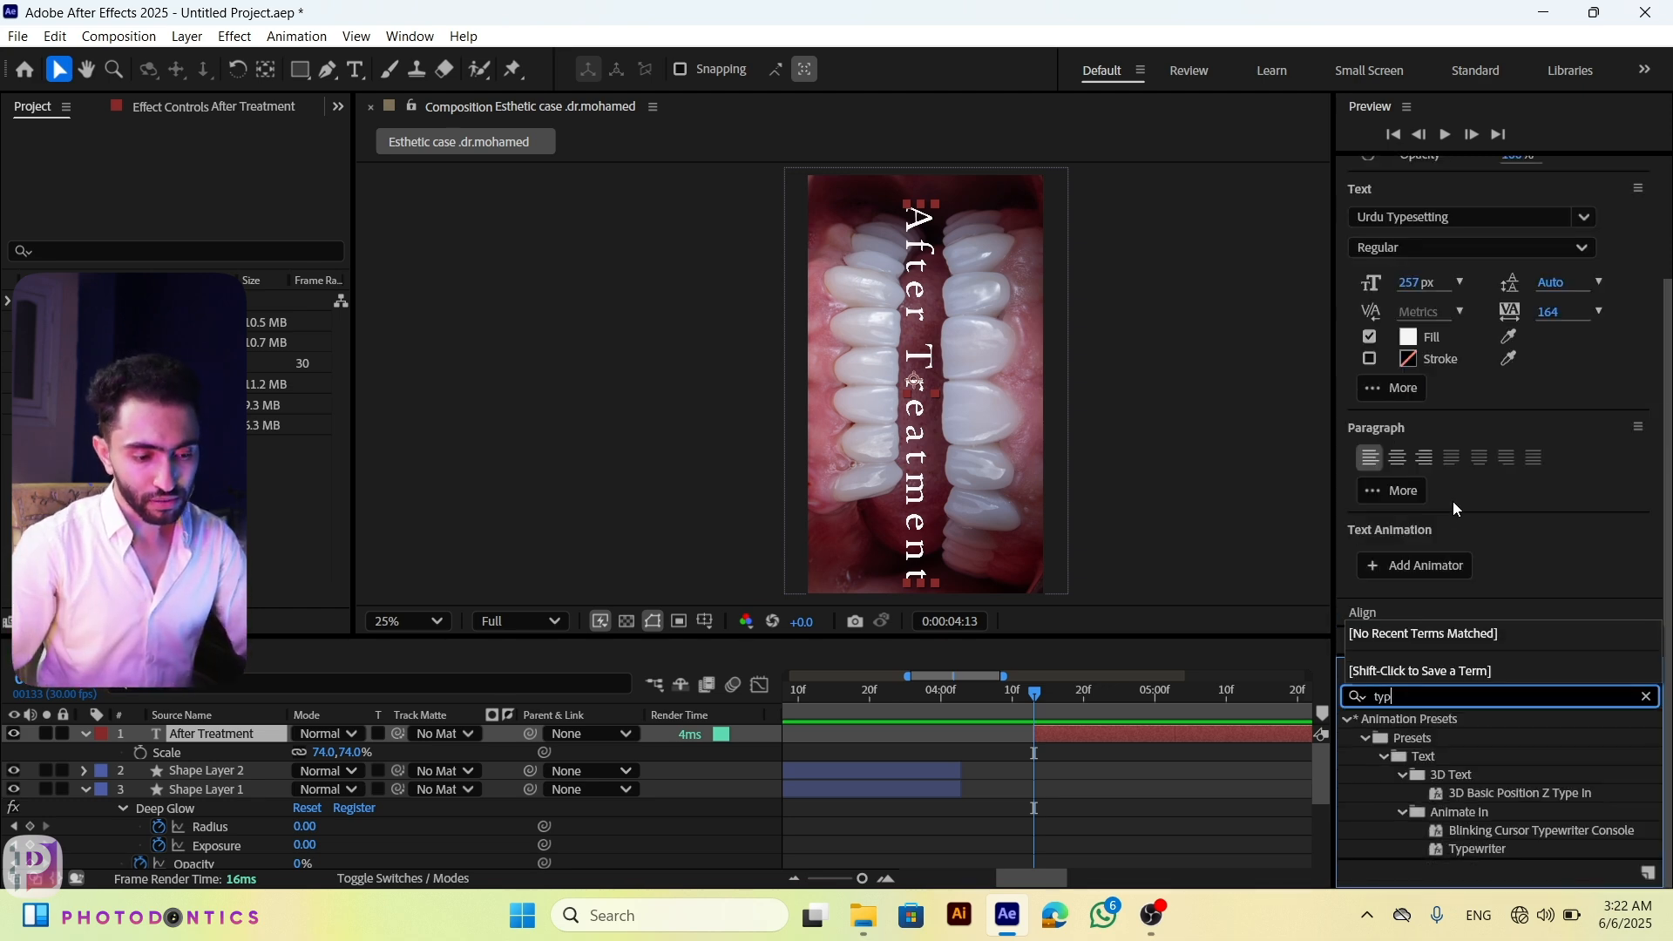
text(e)
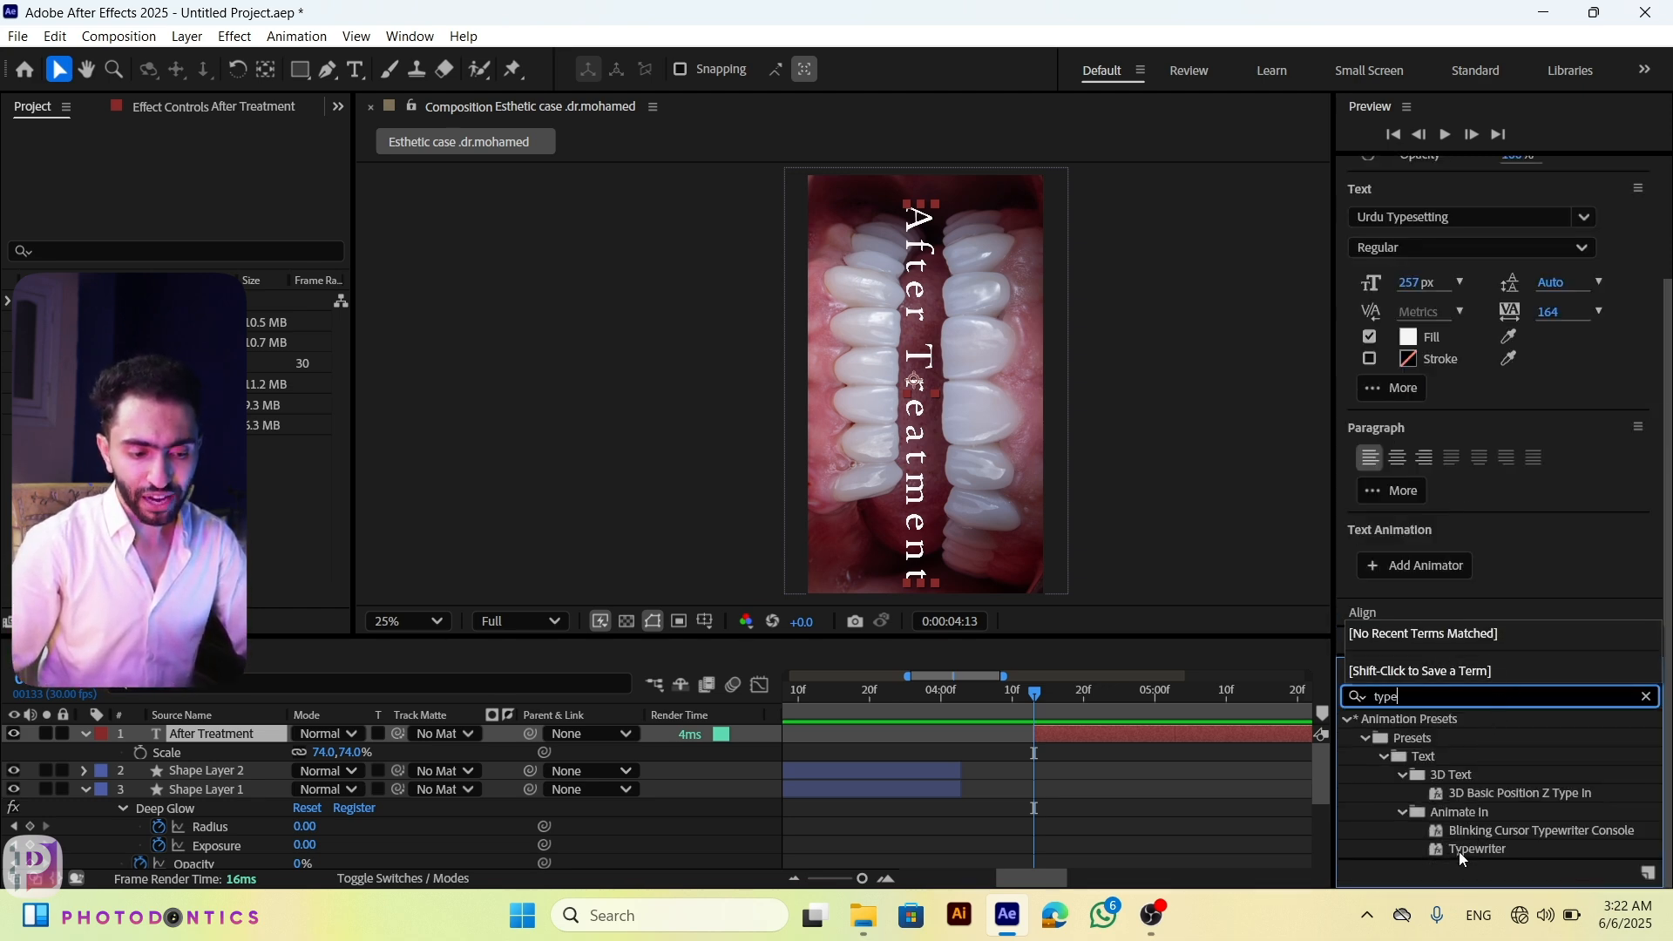
Step: Try the Typewriter preset on the After Treatment layer at 0:00:04:13 and reveal its keyframes
drag(1467, 856, 1153, 739)
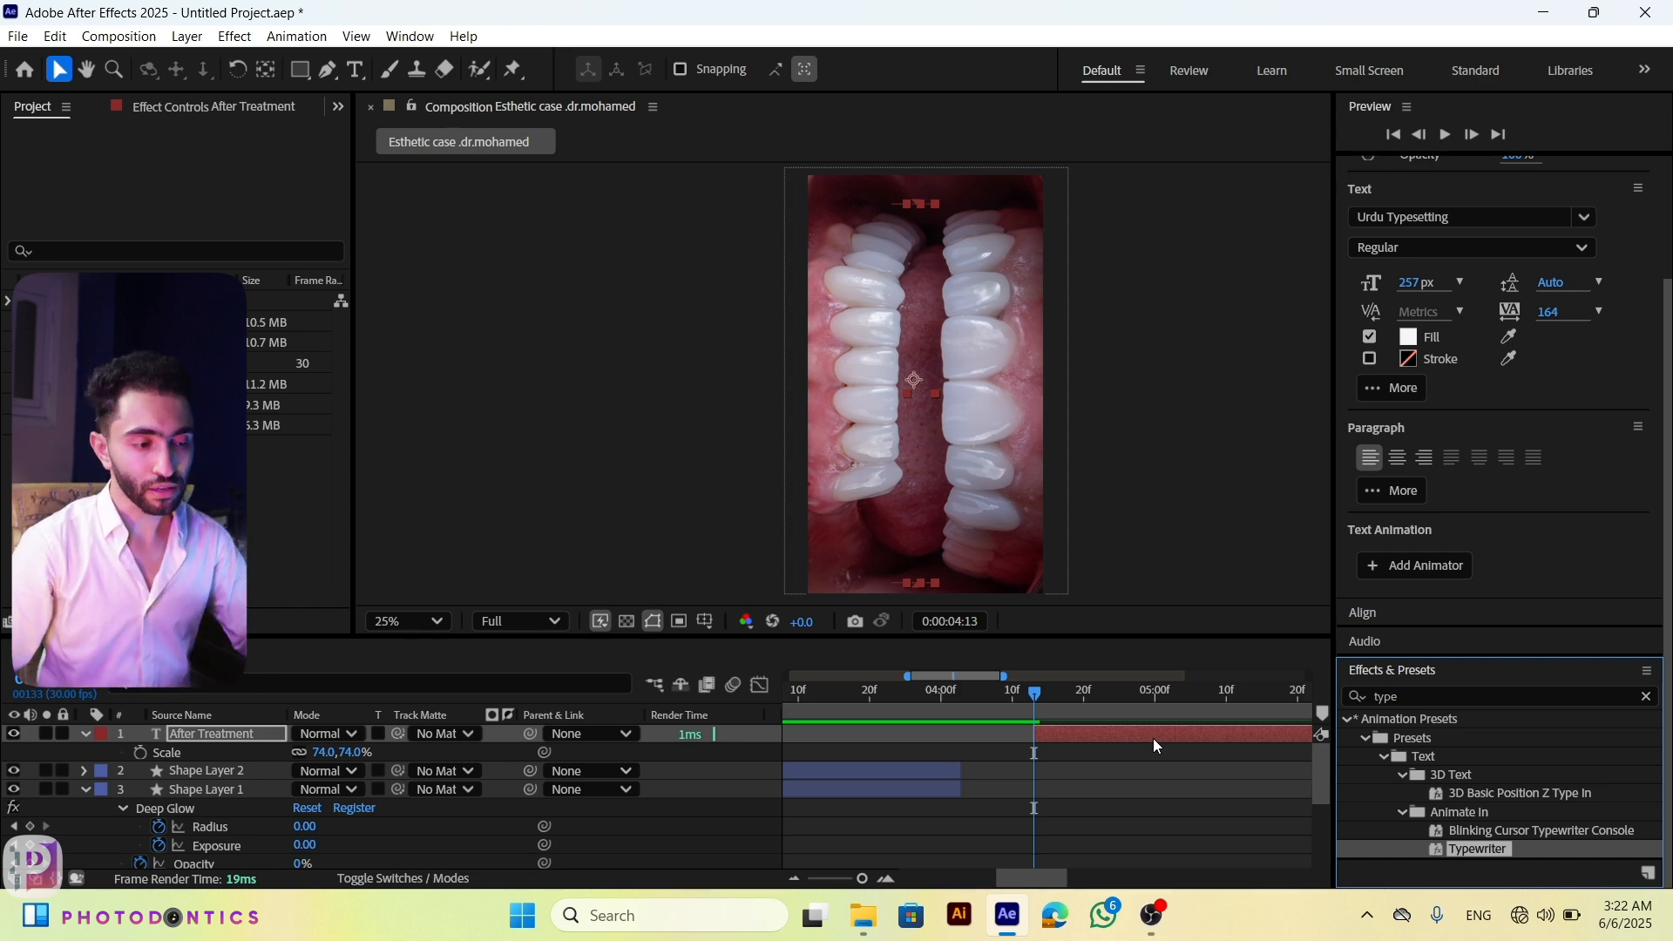
click(1080, 738)
key(u)
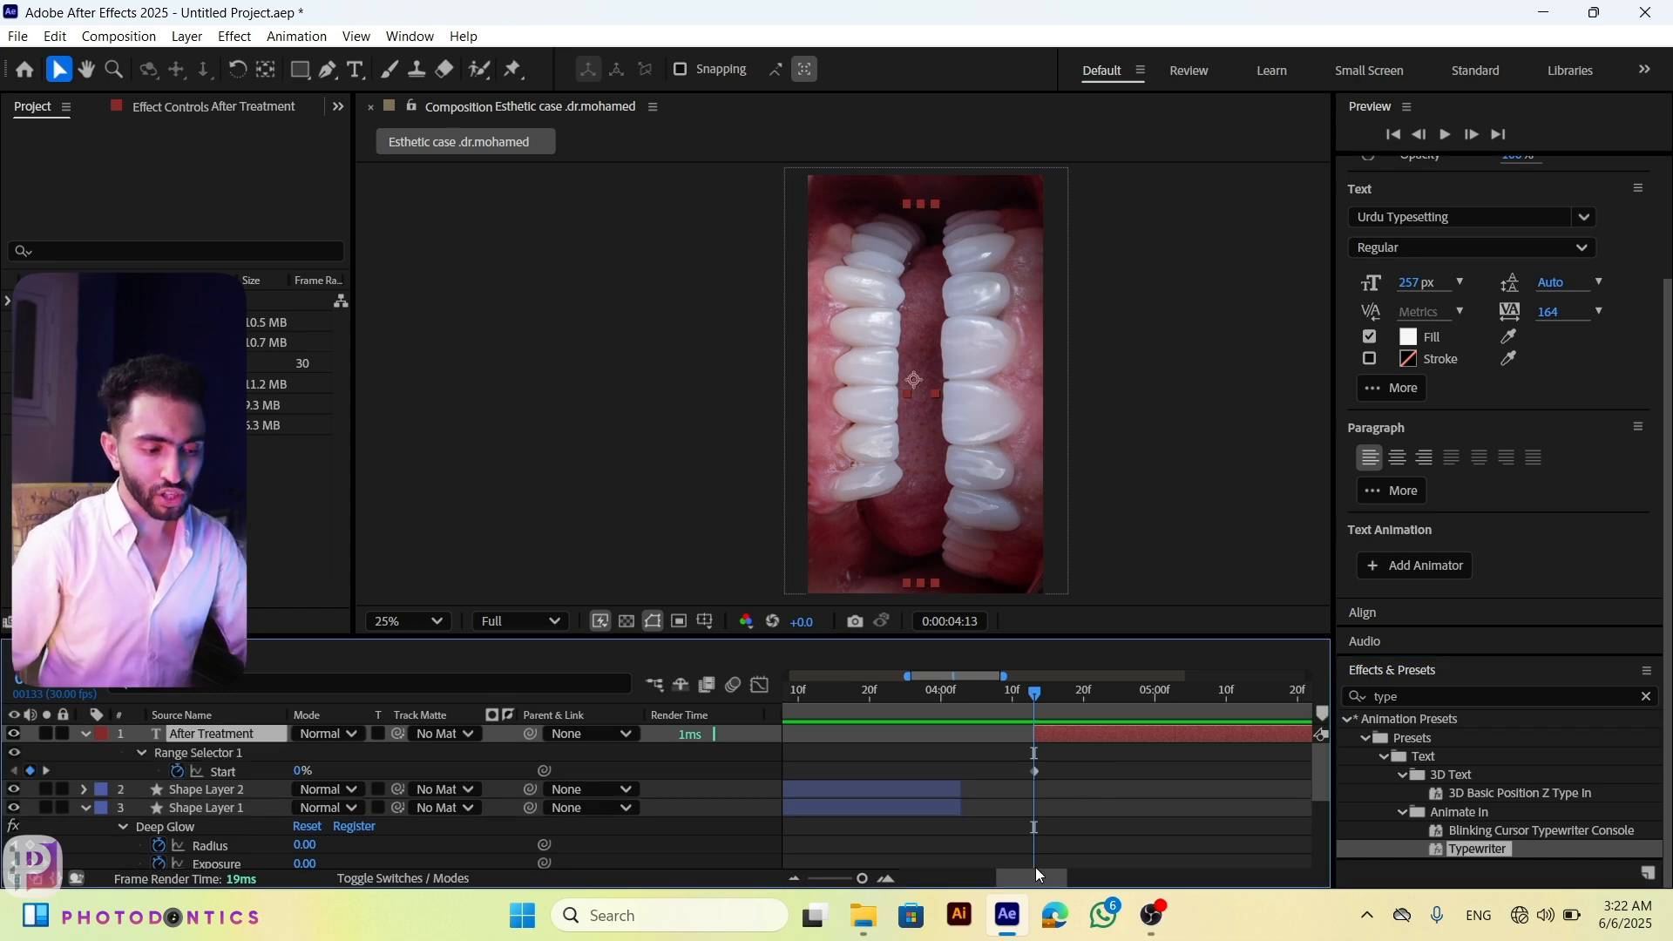
Step: Move the ending Range Selector Start keyframe earlier to about 0:00:05:05 and preview the typing animation
drag(1031, 877, 1076, 879)
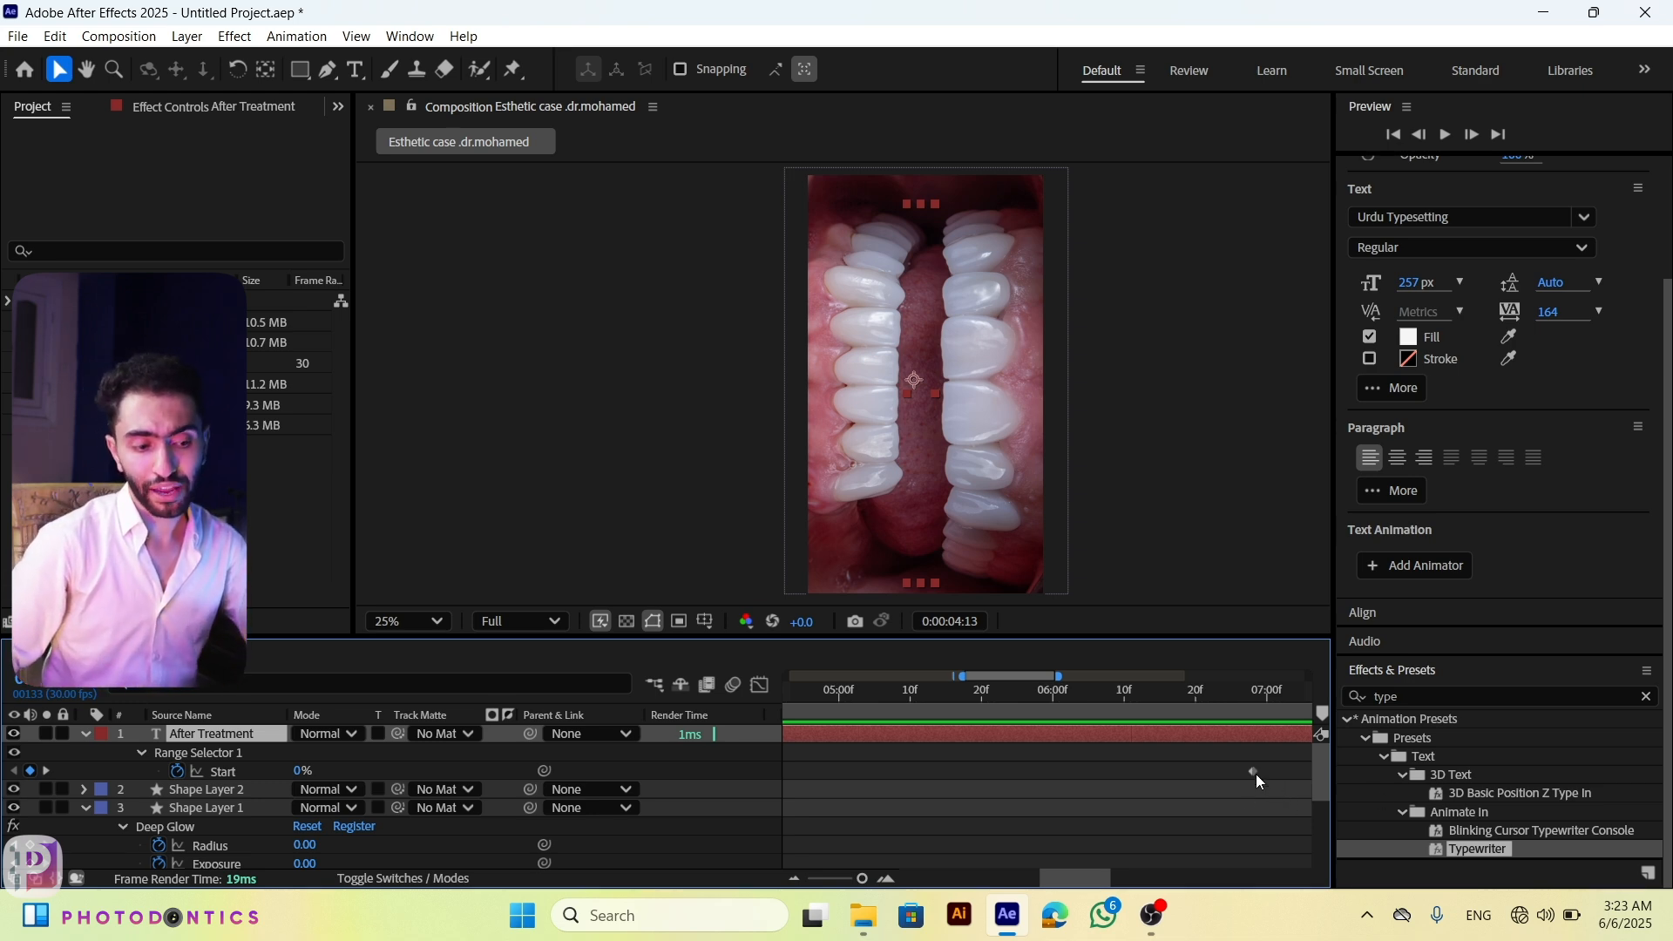
drag(1256, 774, 1217, 776)
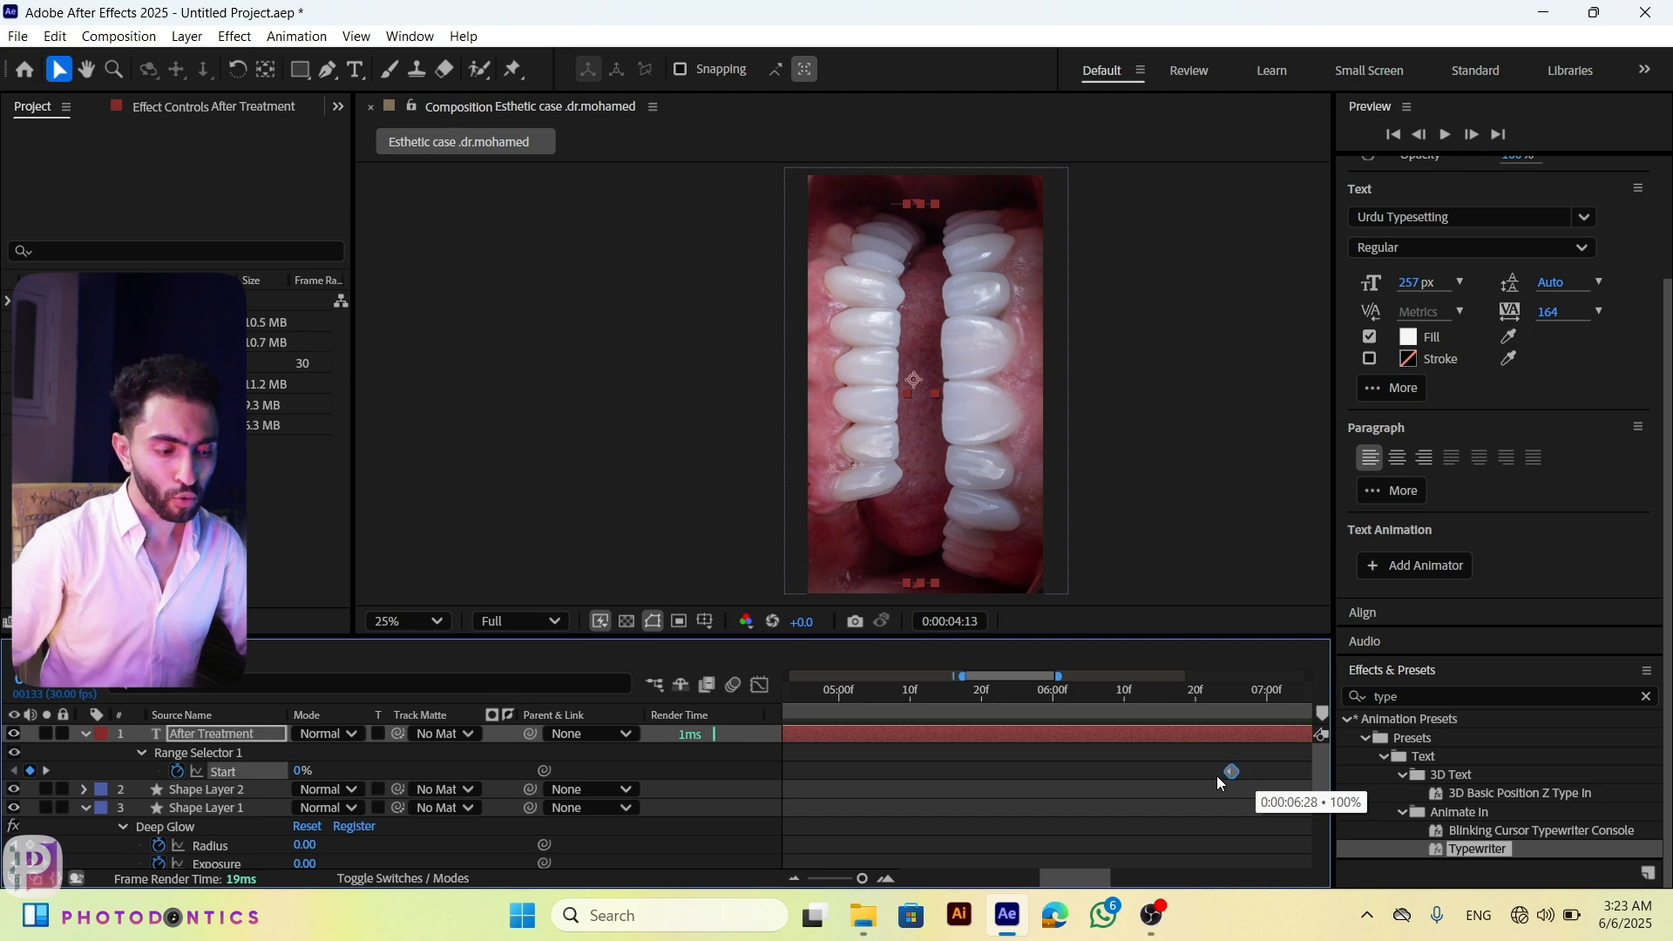
drag(1074, 877, 1048, 876)
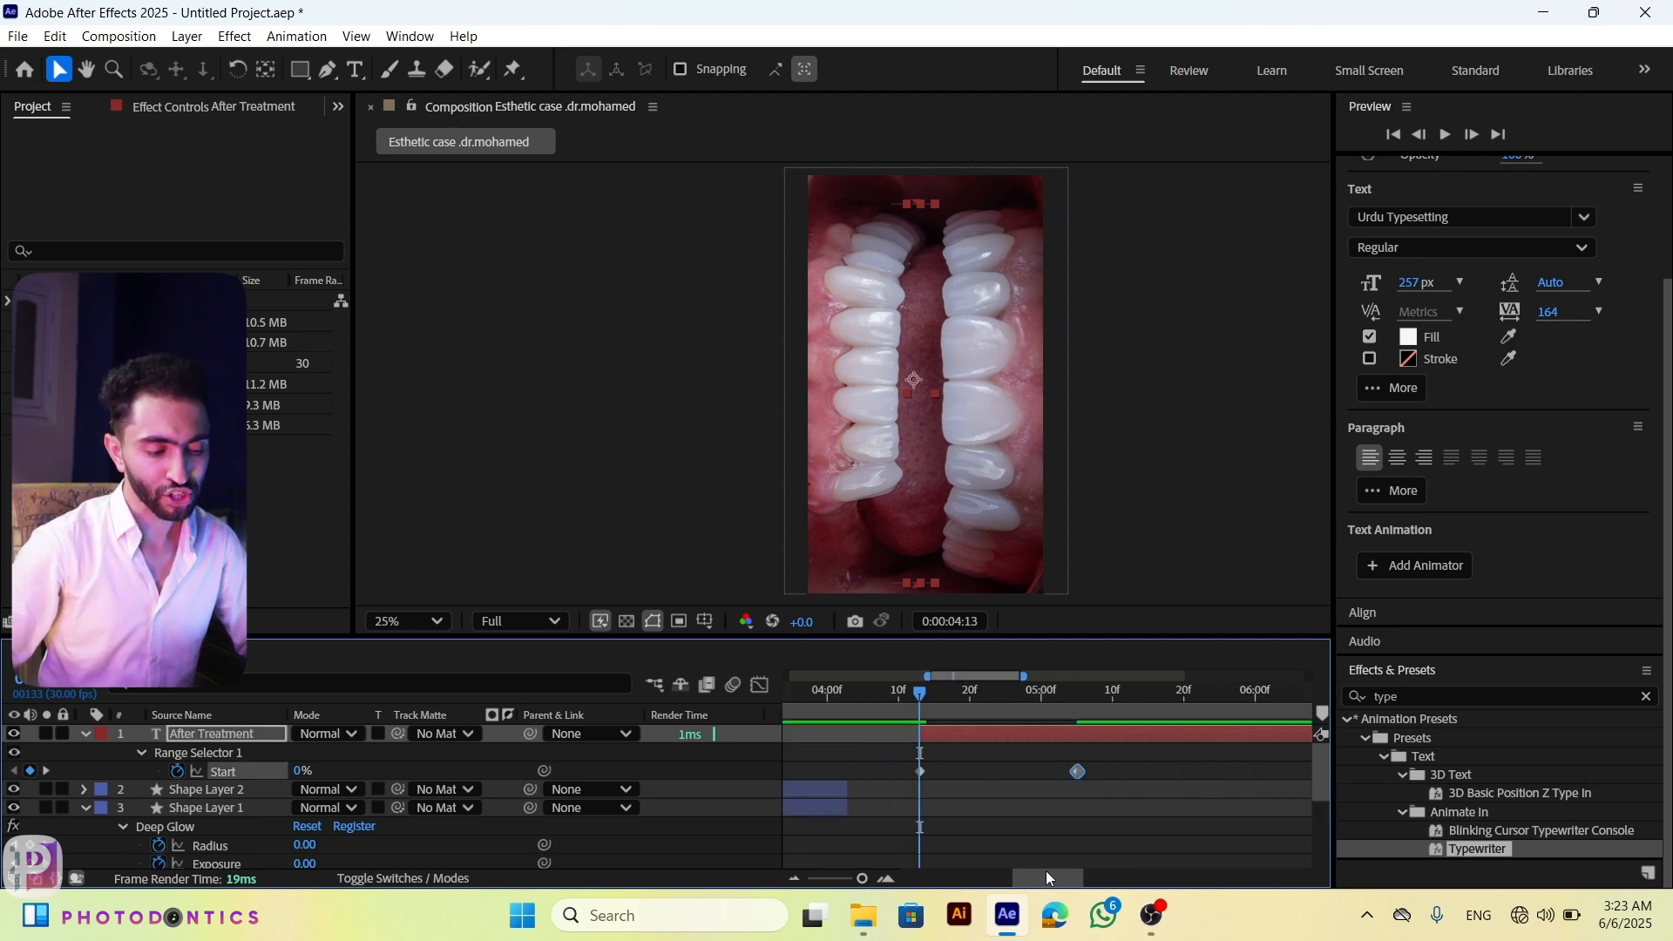
key(space)
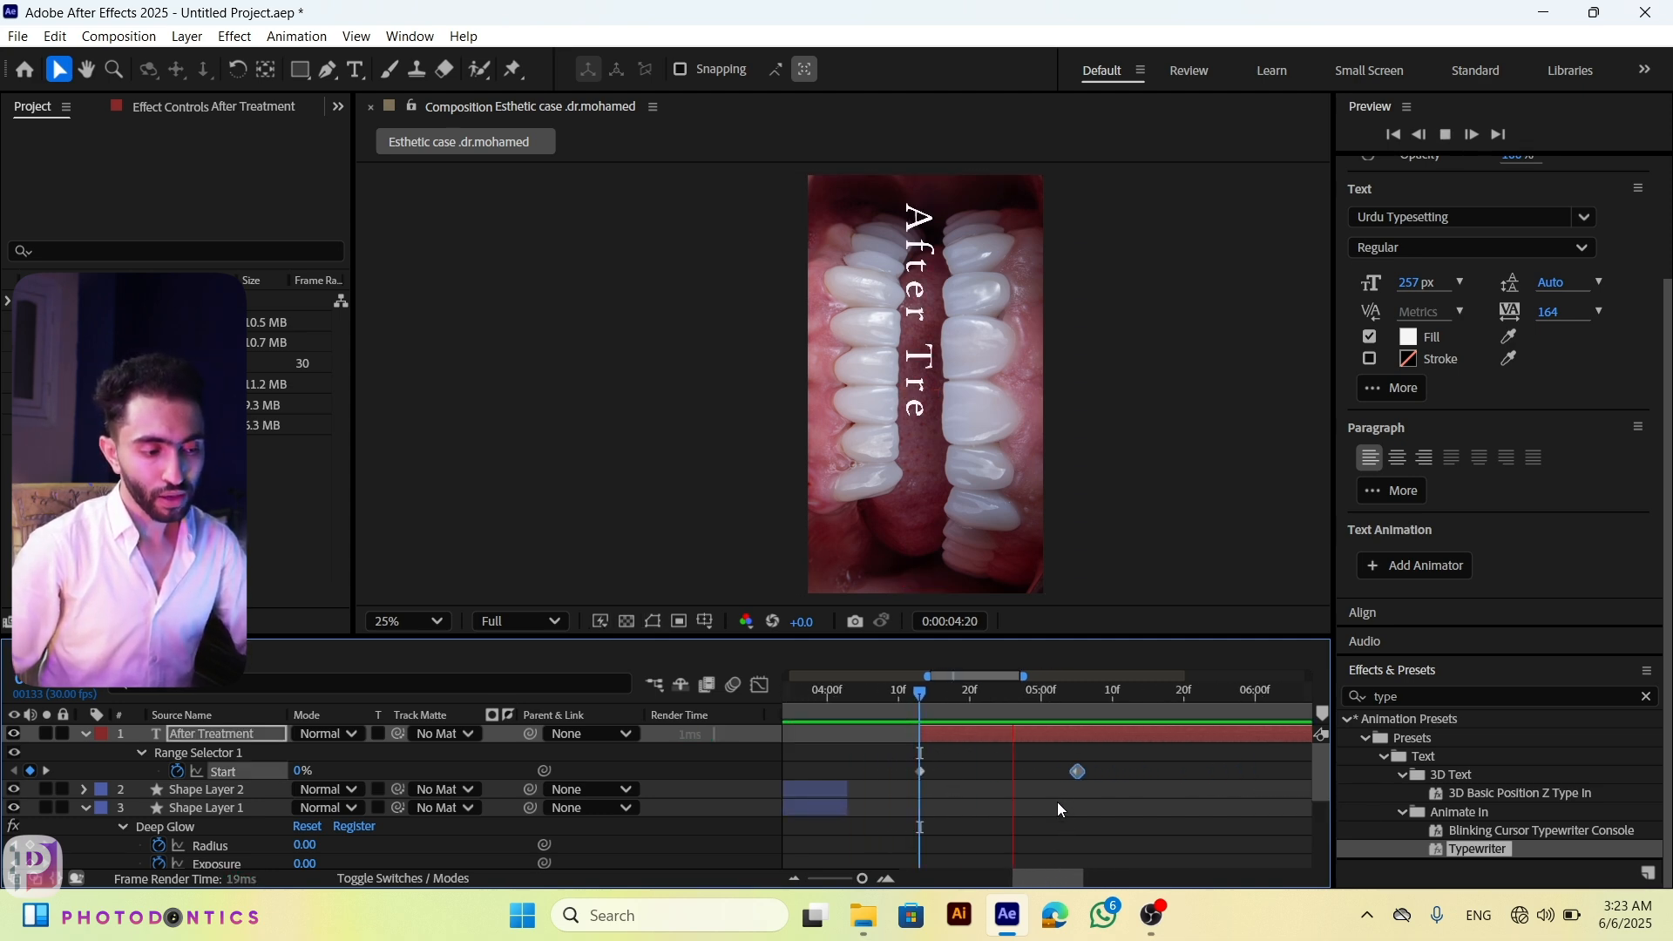
key(space)
key(space)
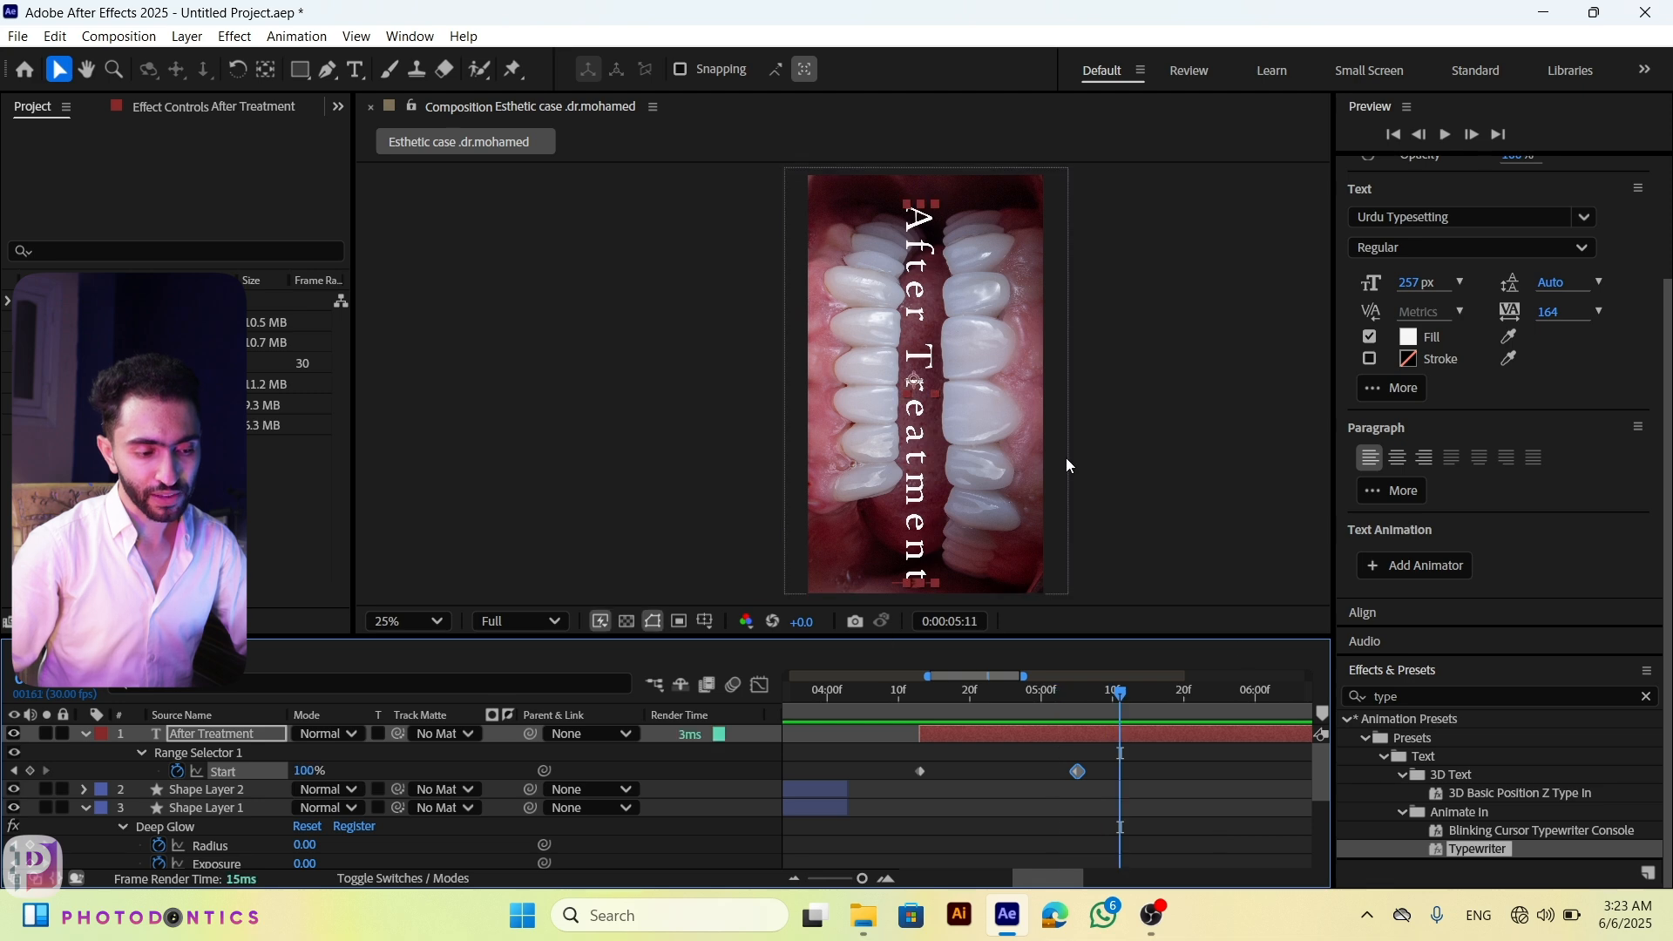
Step: Undo the keyframe move and the Typewriter preset on the After Treatment layer
click(1224, 782)
key(ctrl+z)
drag(1121, 694, 1100, 723)
key(ctrl+shift+z)
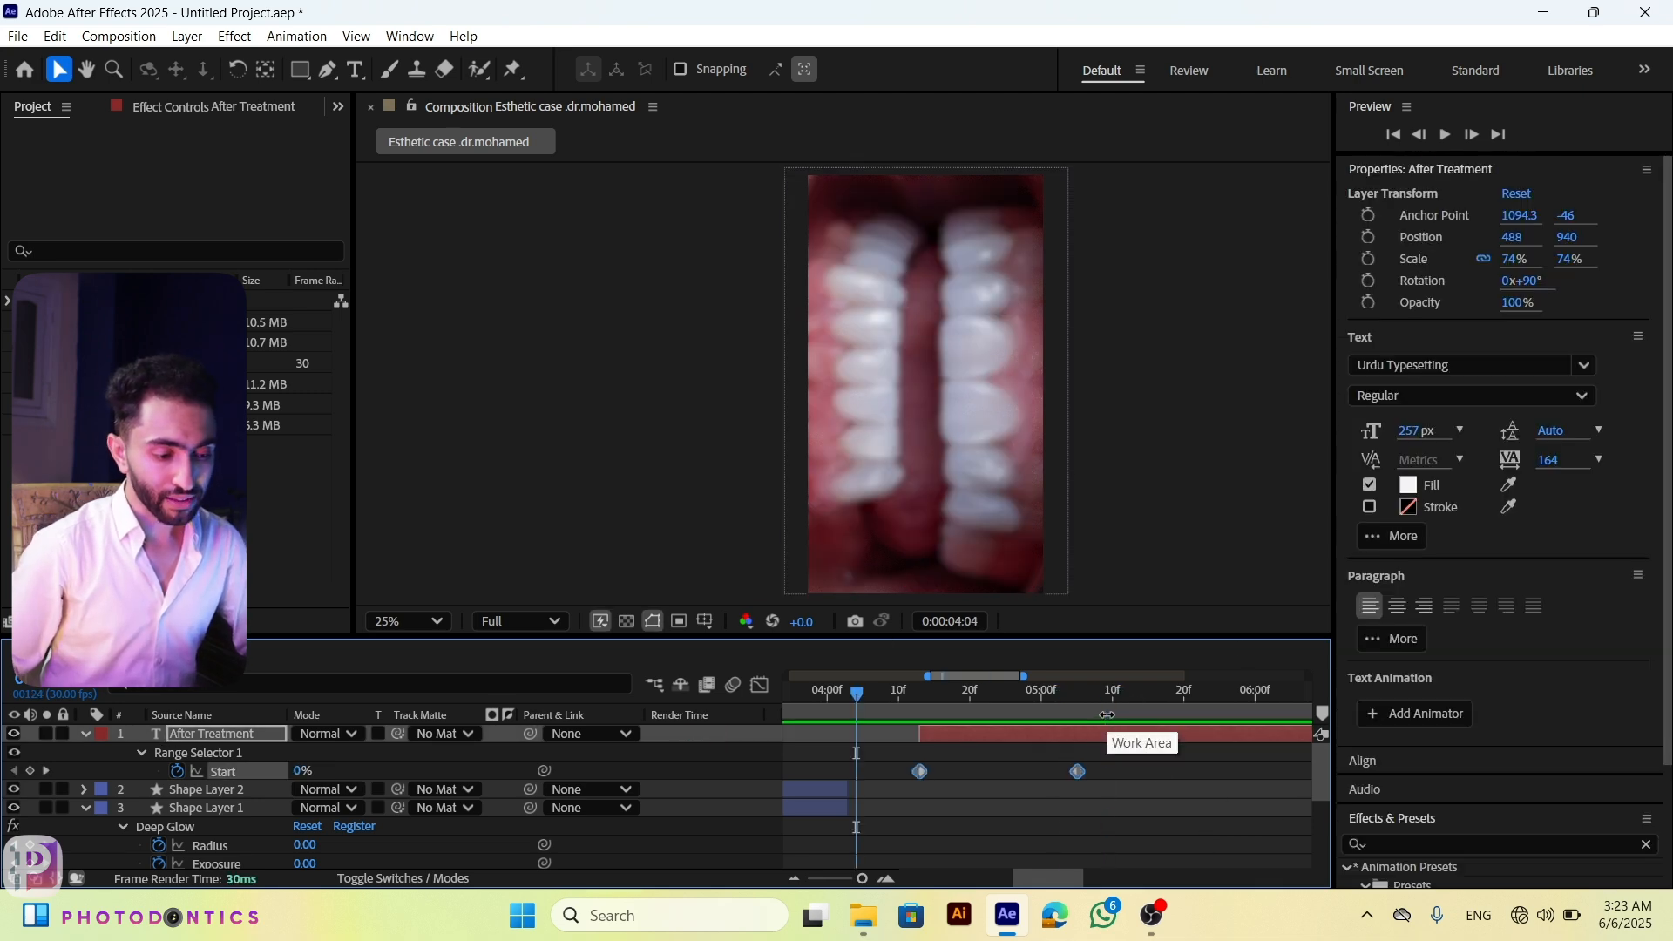
key(k)
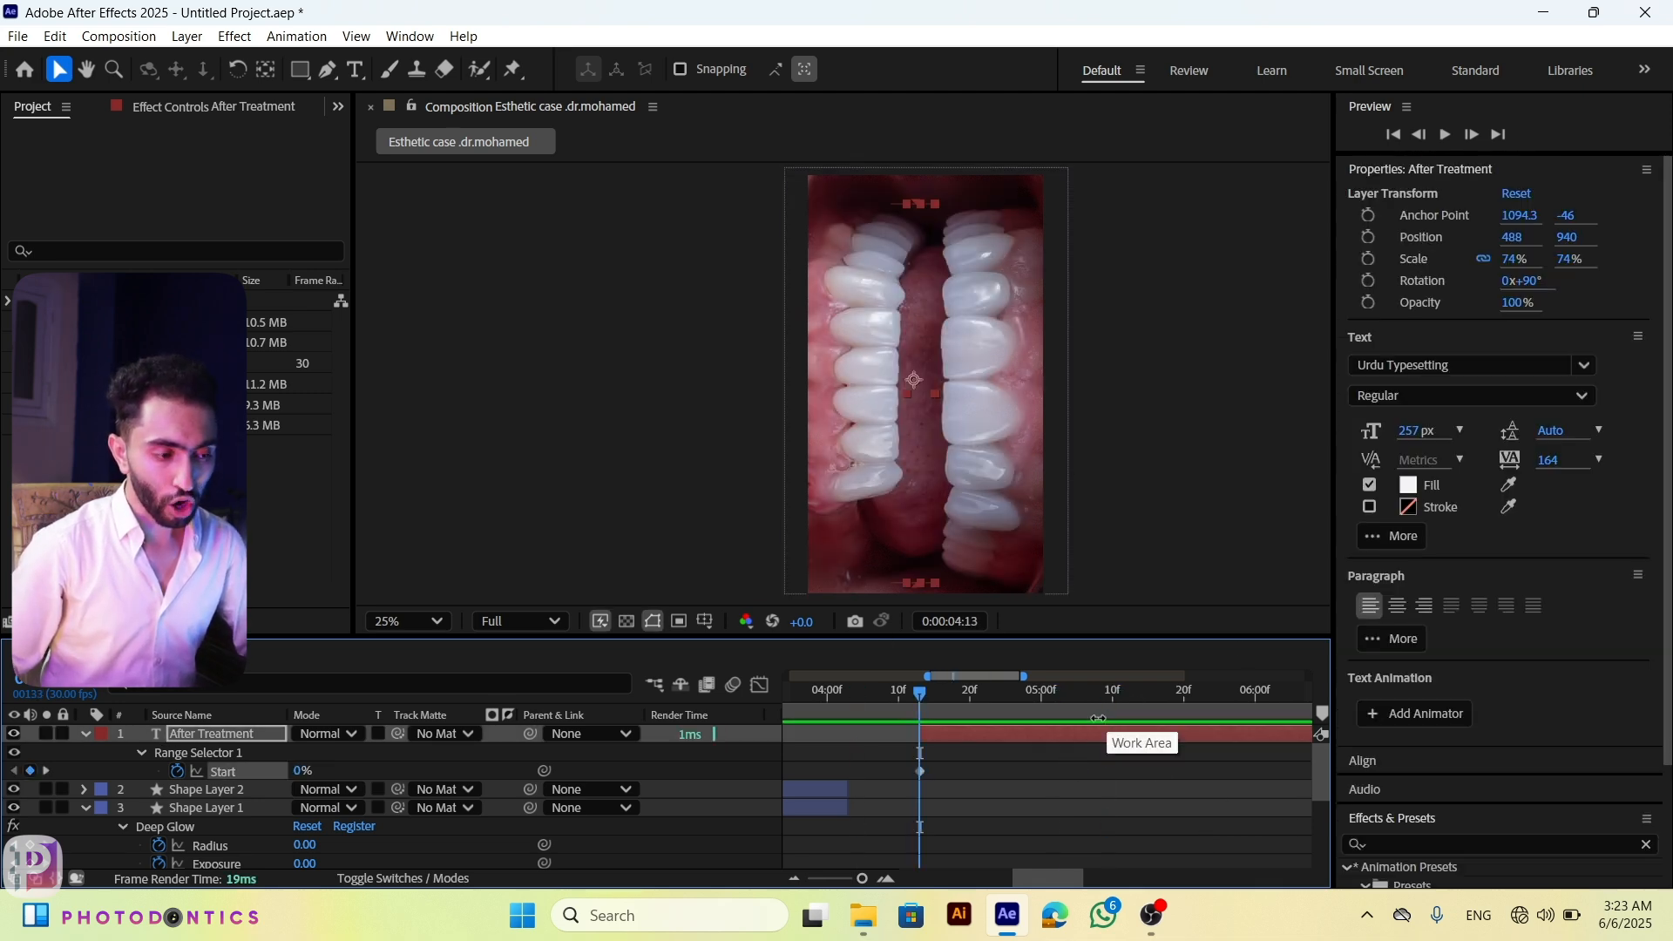
key(ctrl+z)
click(944, 733)
Step: Play from 0:00:04:04, stop at 0:00:04:25 and apply the Typewriter preset to the After Treatment layer there
drag(917, 689, 857, 690)
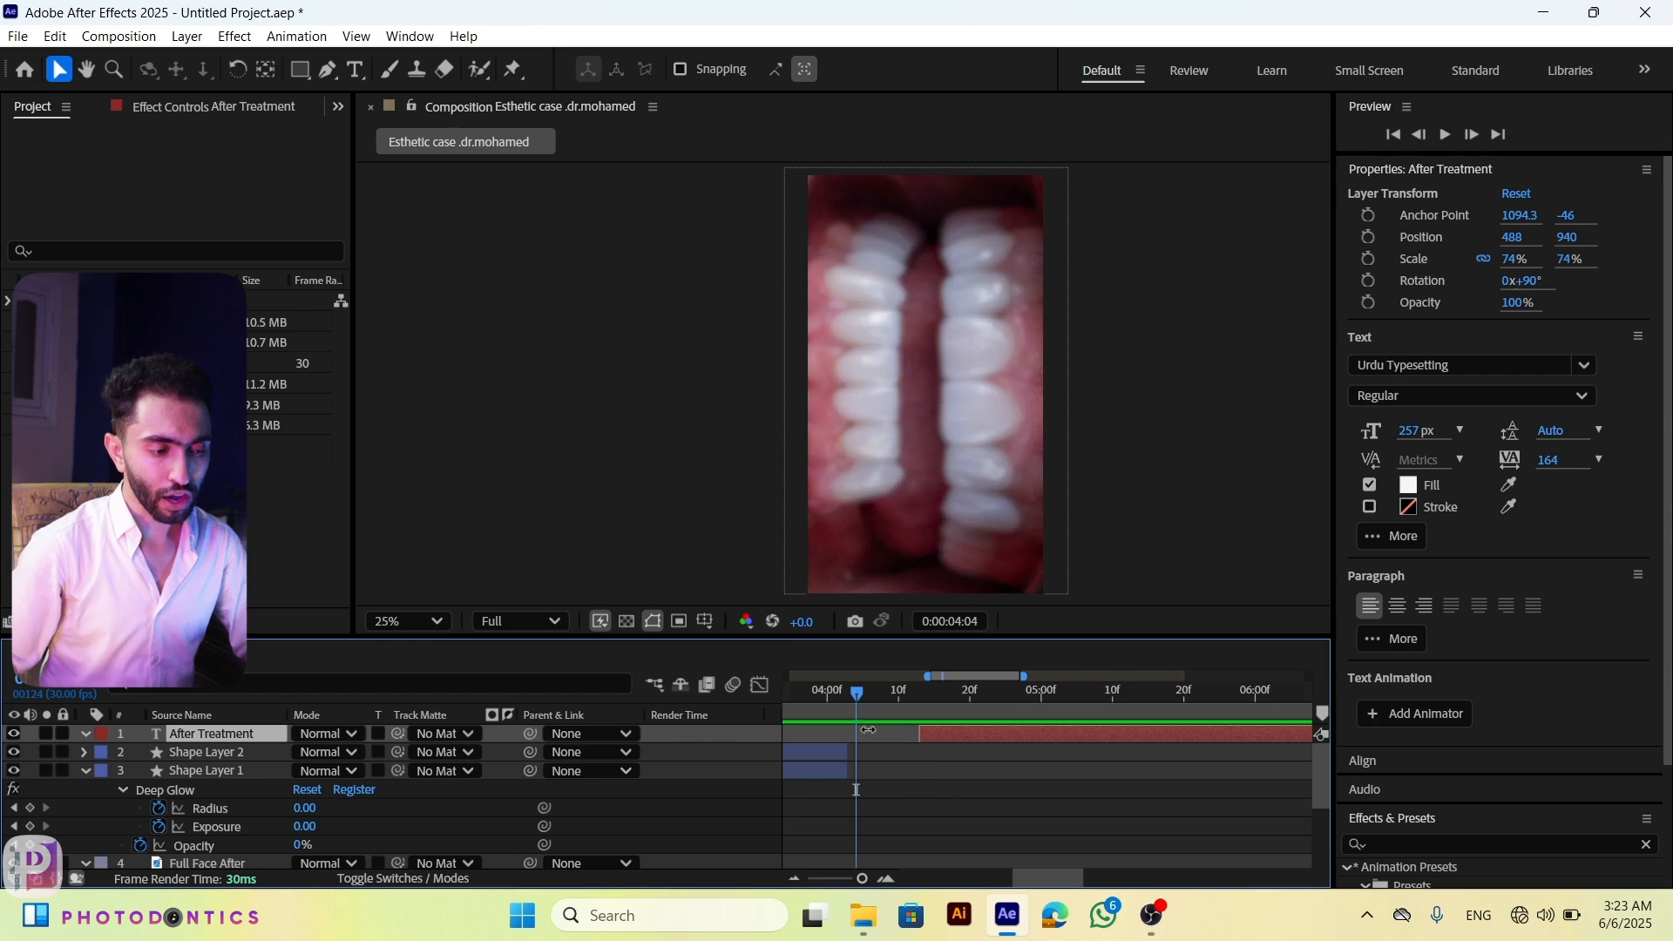
key(space)
key(space)
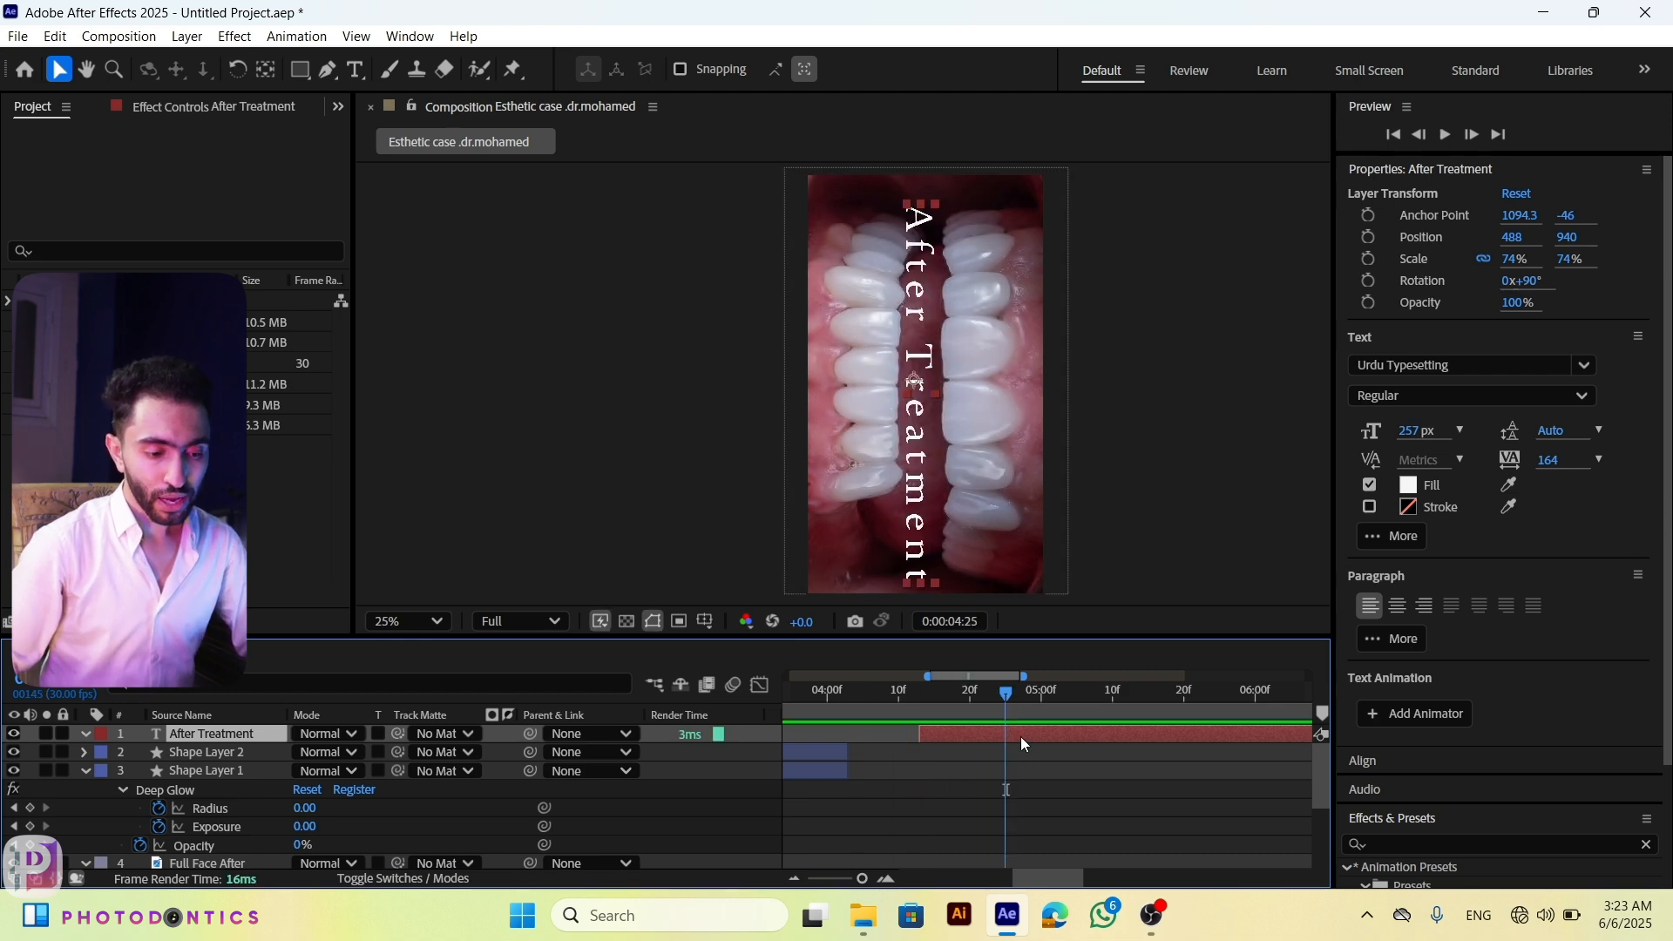
scroll(1380, 678, down, 3)
drag(1472, 849, 1089, 735)
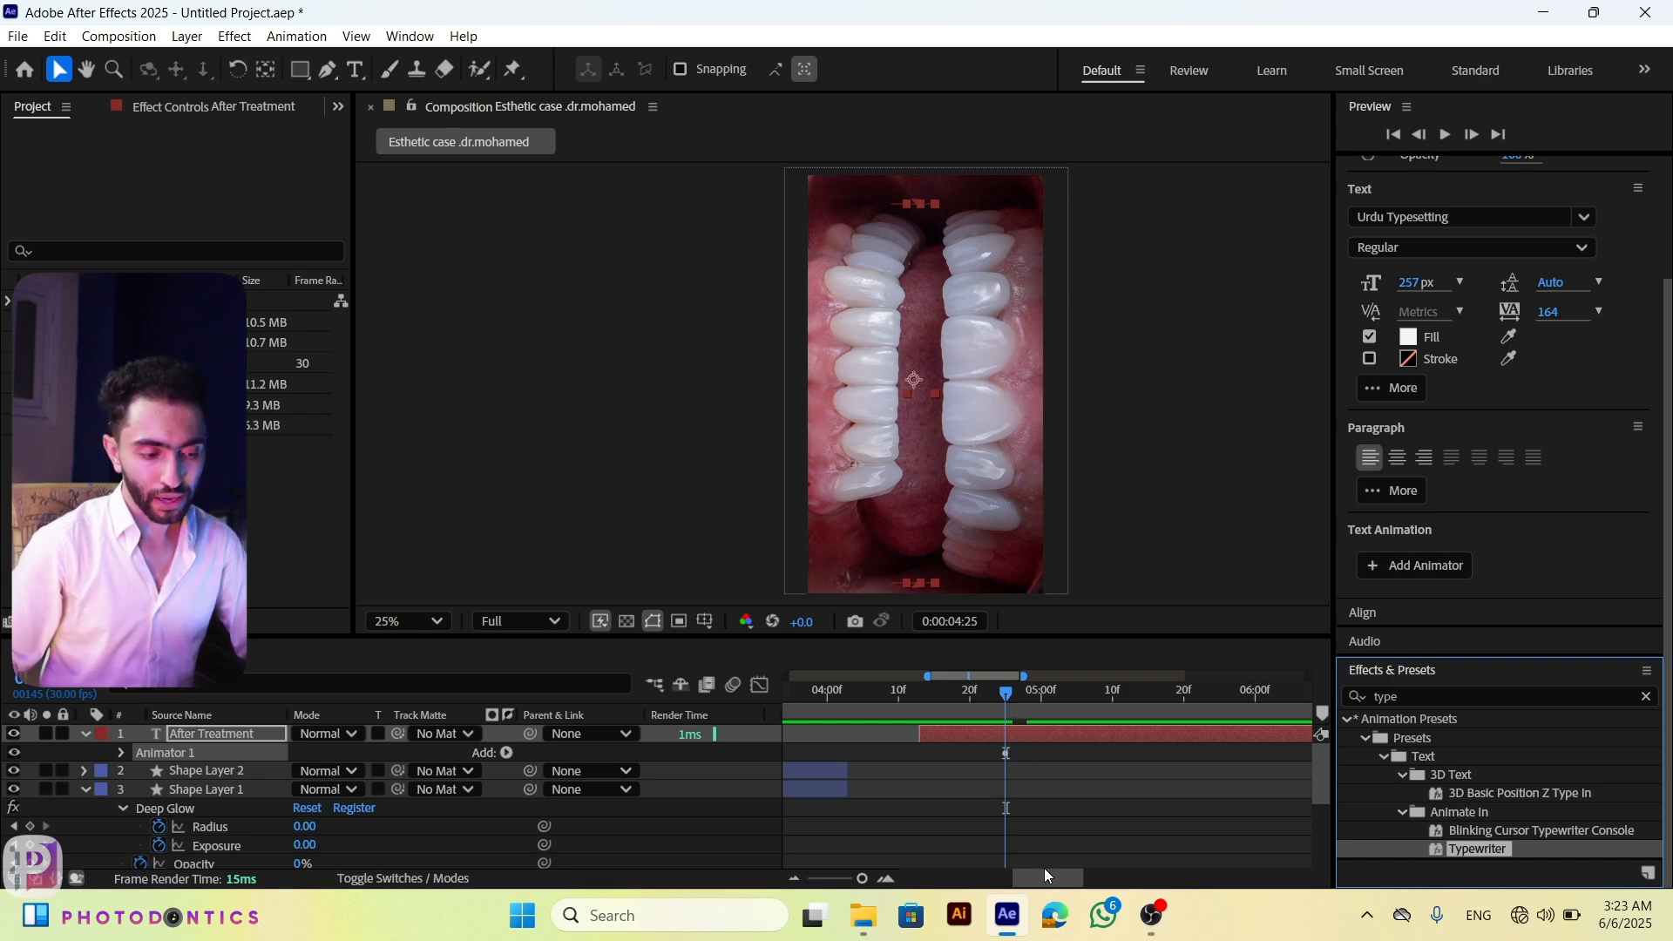
Step: Reveal the After Treatment keyframes and move the ending Range Selector Start keyframe earlier to 0:00:05:20
drag(1043, 870, 1108, 870)
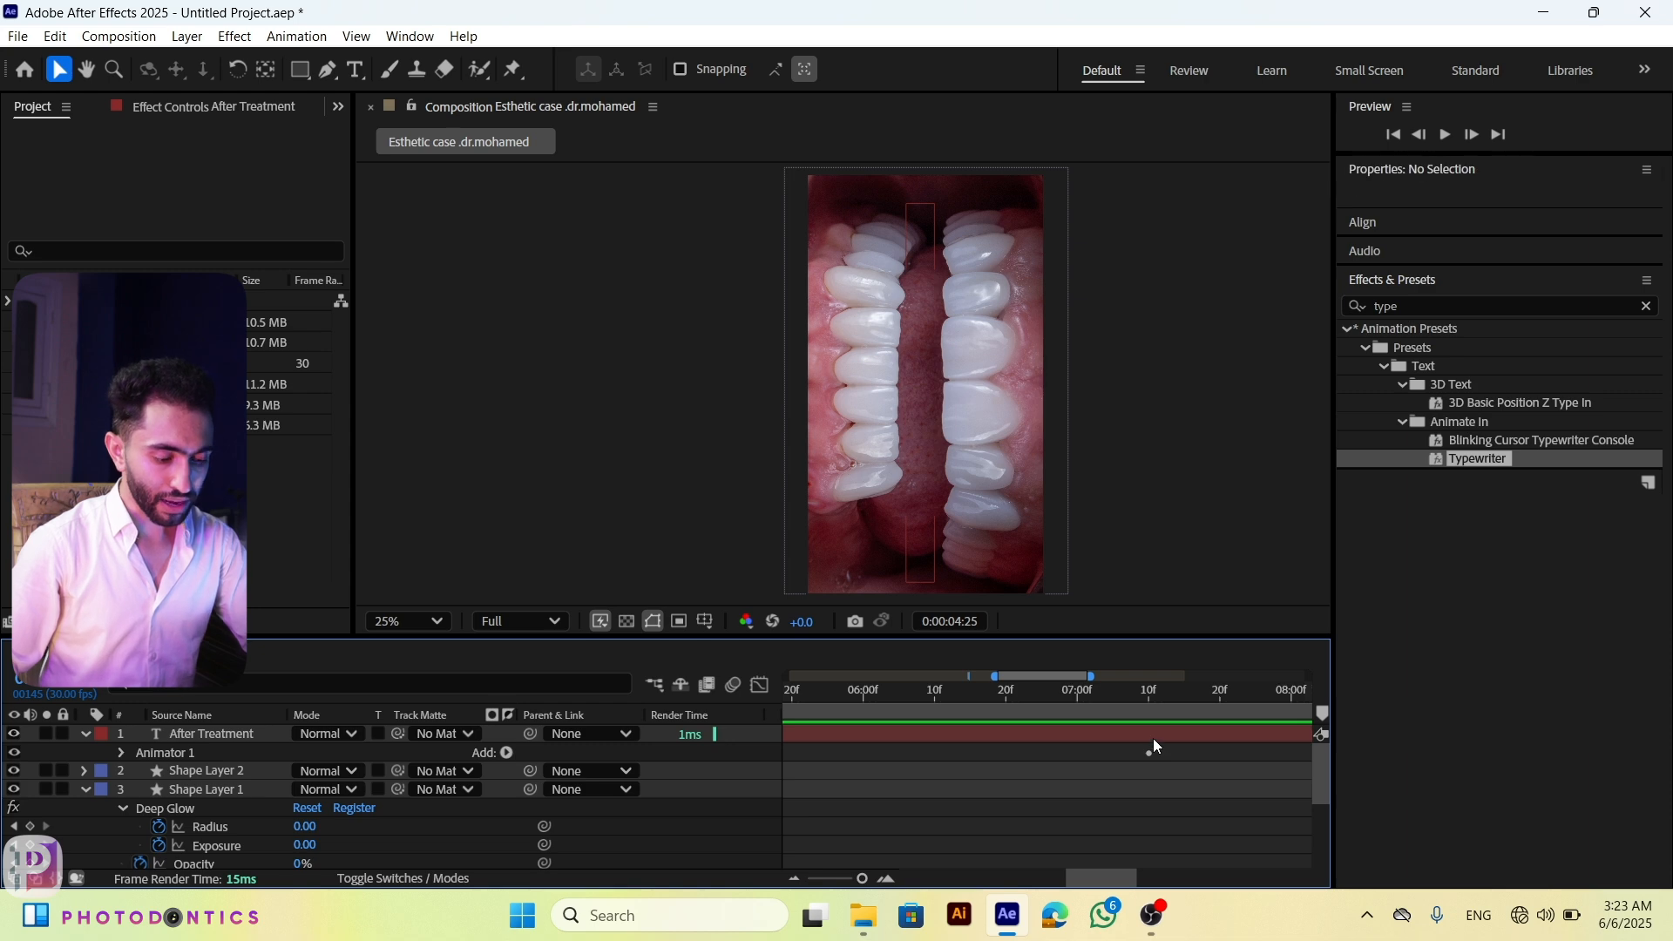
click(1152, 739)
key(u)
click(1148, 771)
drag(1148, 771, 838, 787)
drag(1113, 877, 1074, 878)
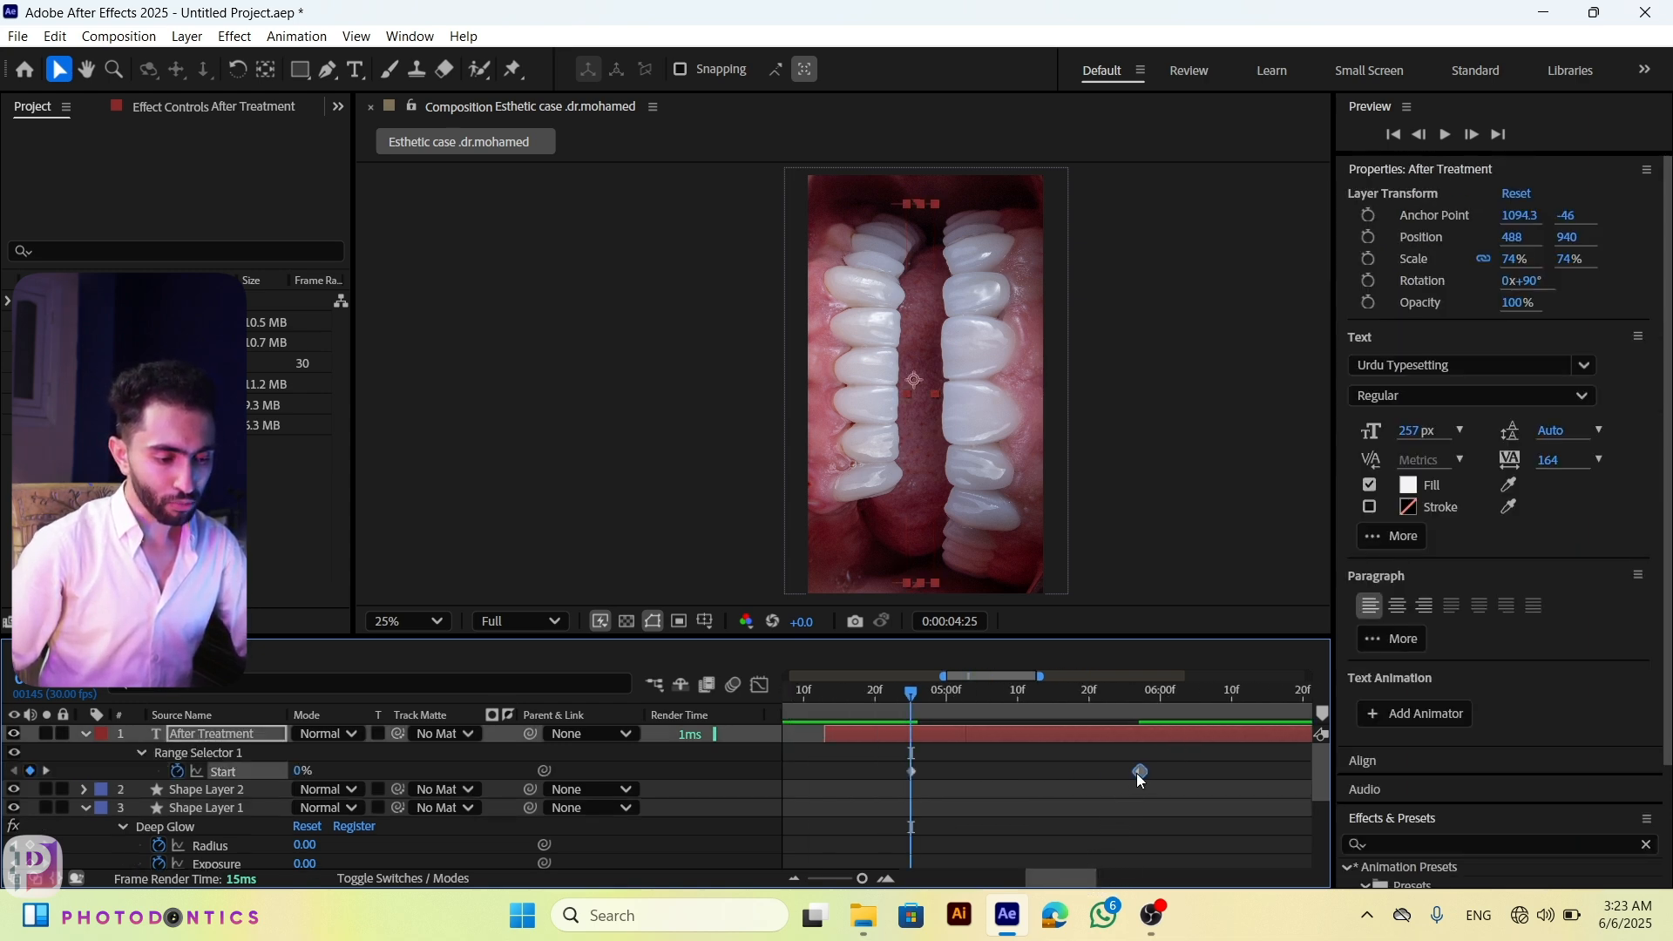
drag(1140, 773, 1089, 773)
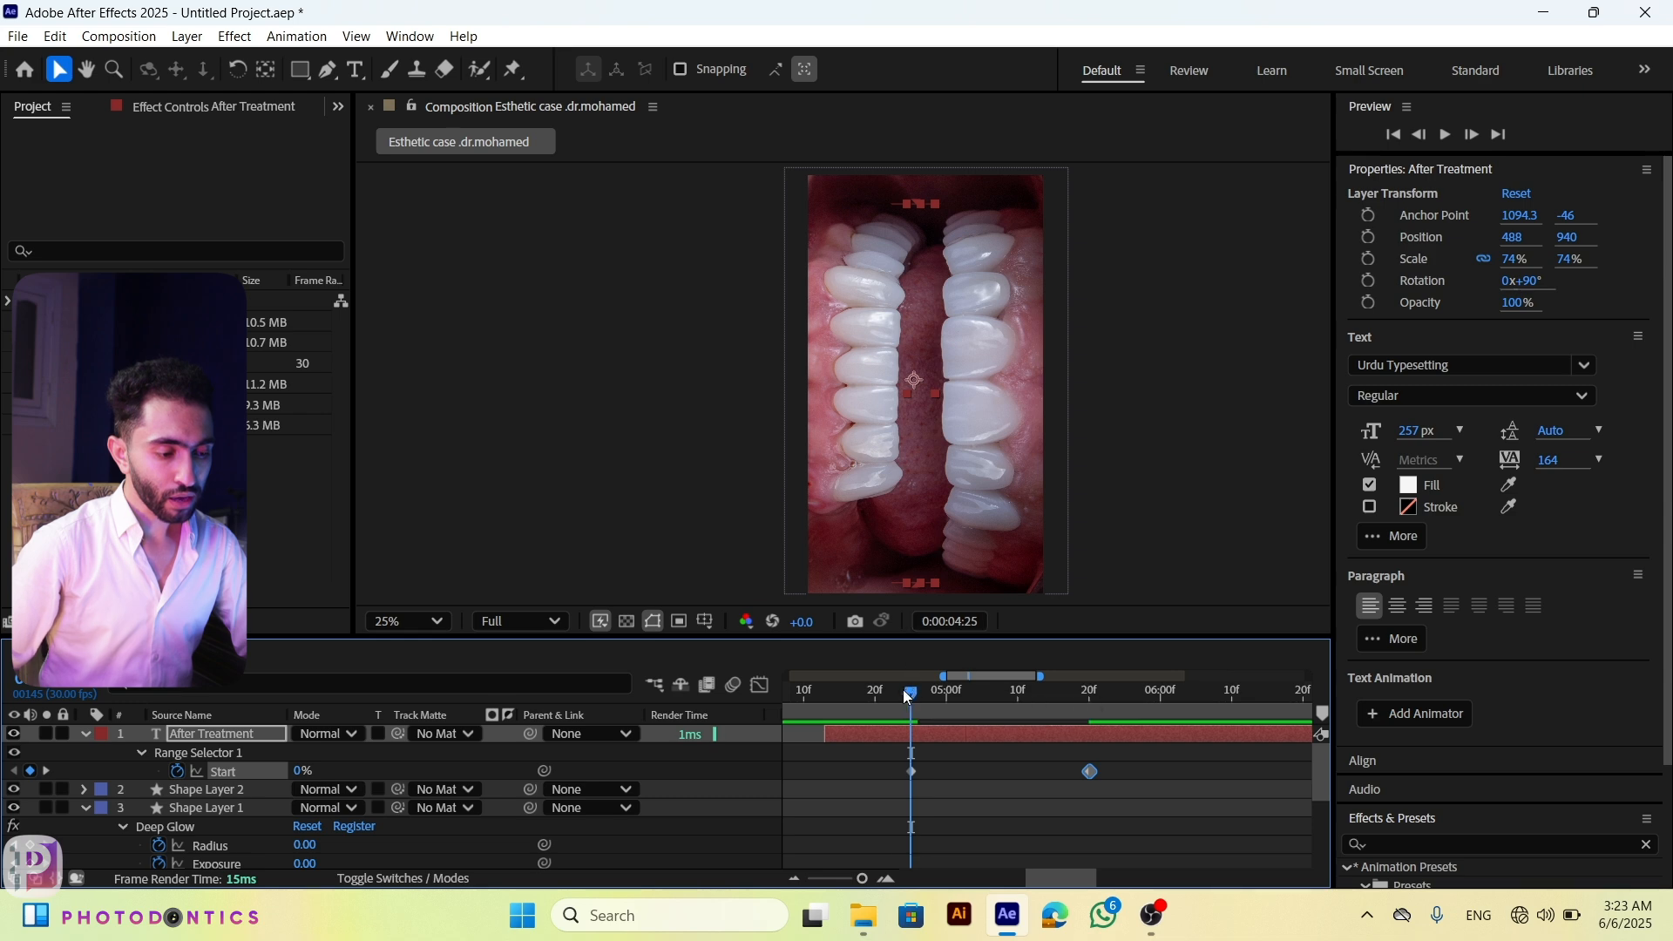
Step: Preview the typewriter animation of the After Treatment text from 0:00:04:09
drag(906, 694, 796, 705)
key(space)
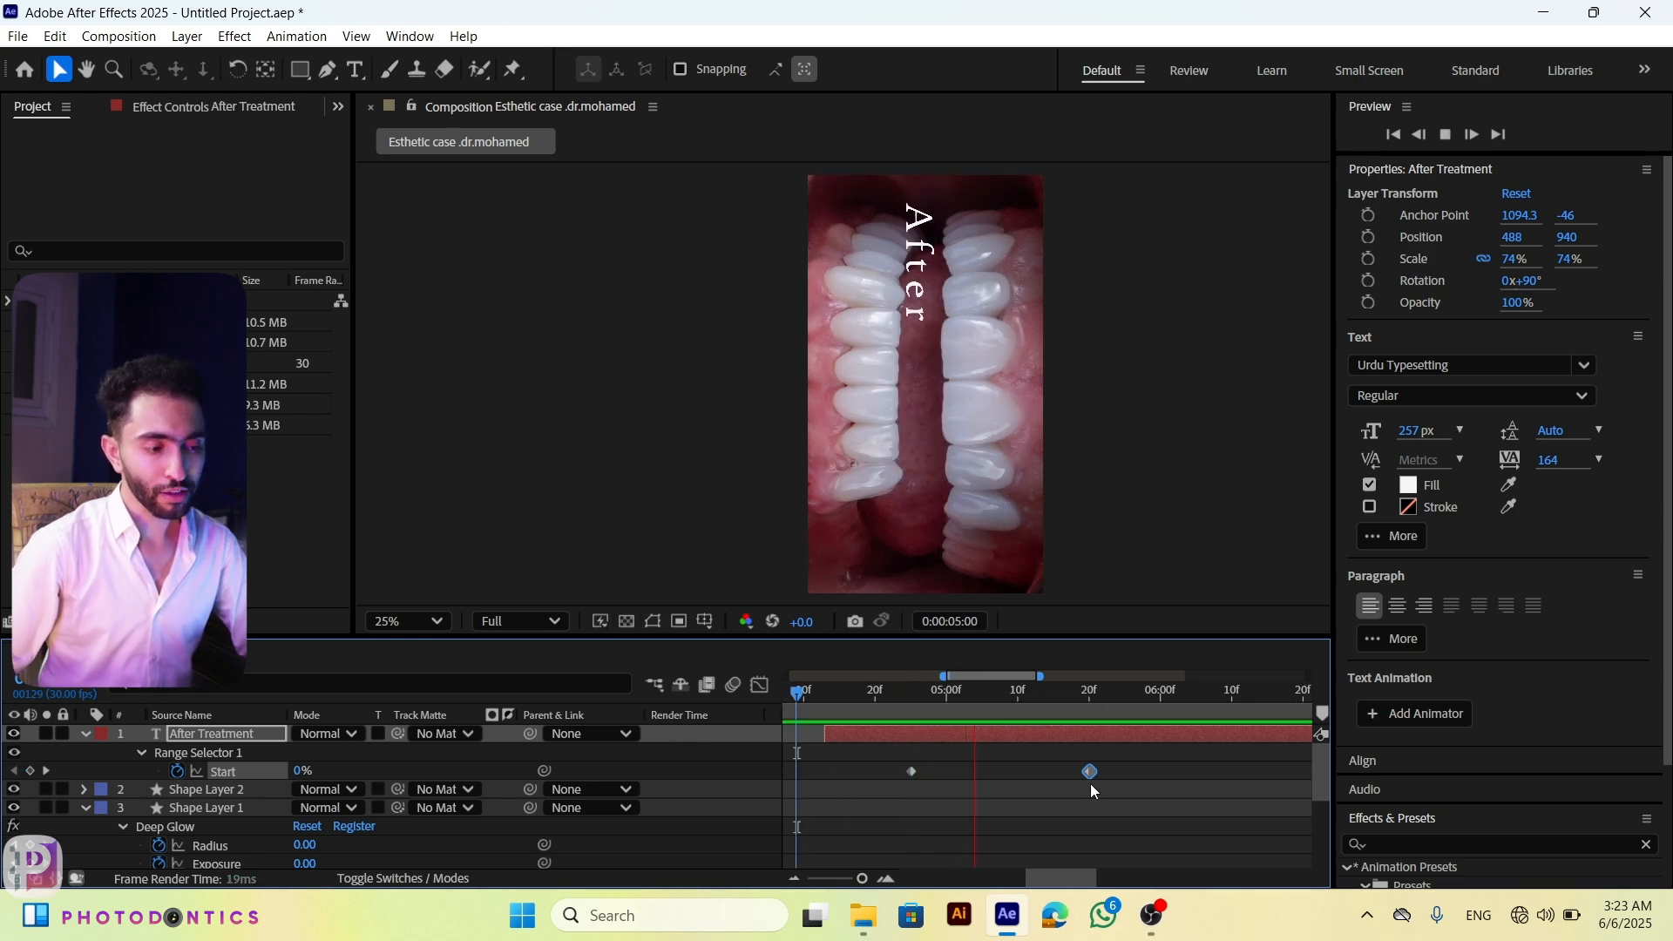
key(space)
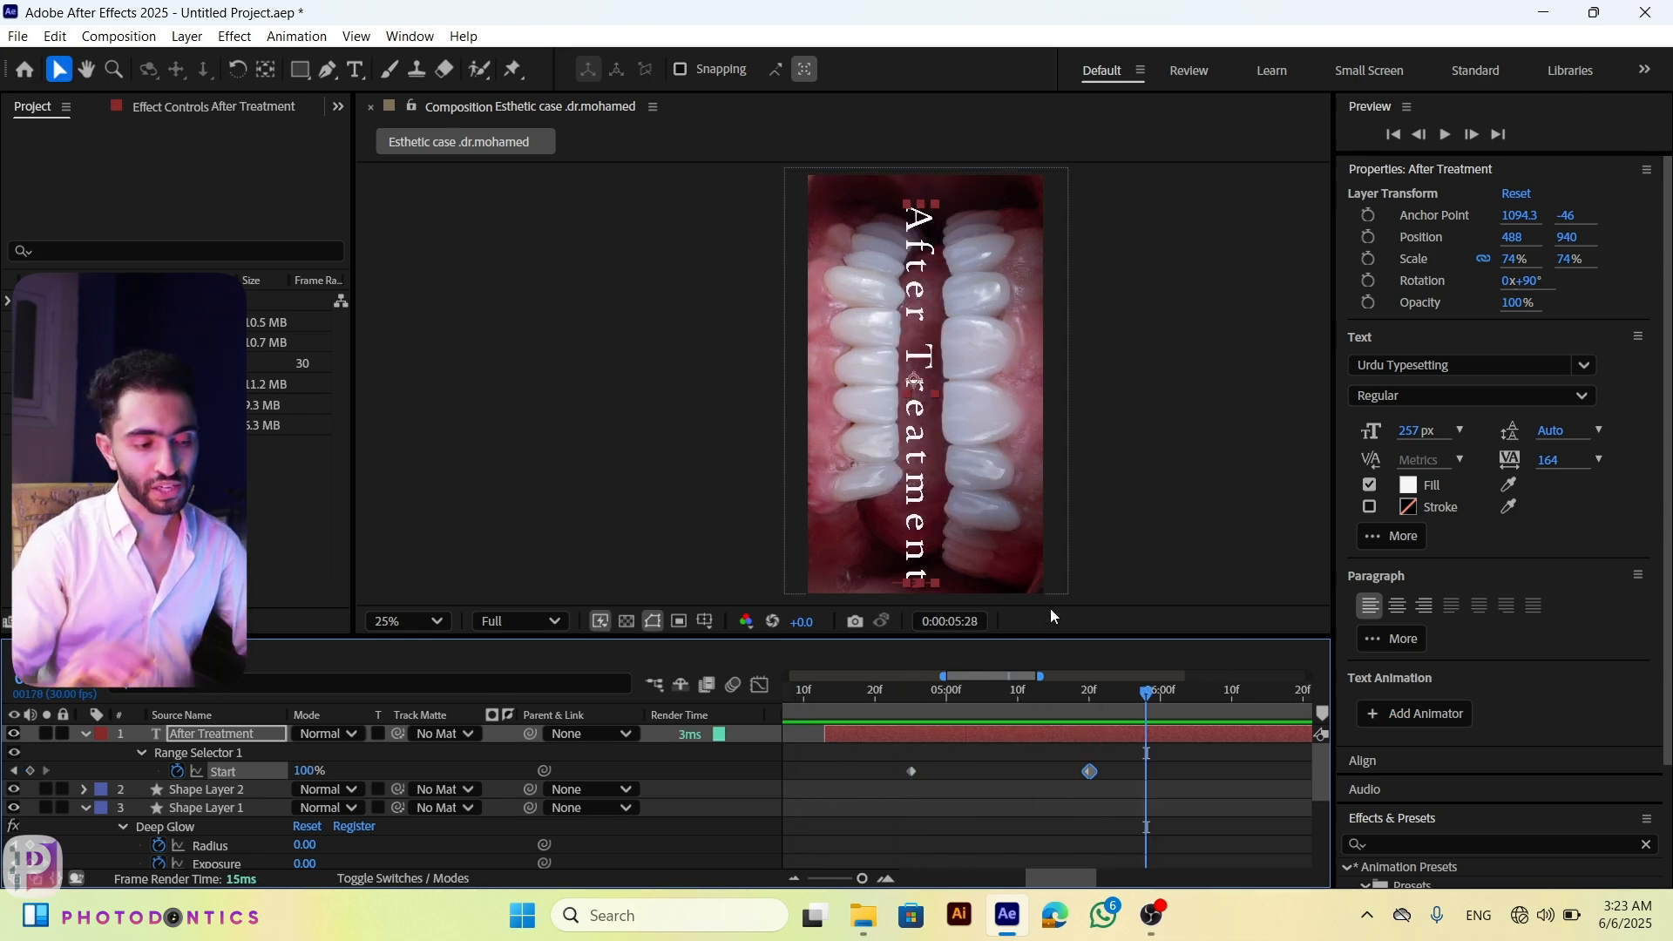
click(1159, 771)
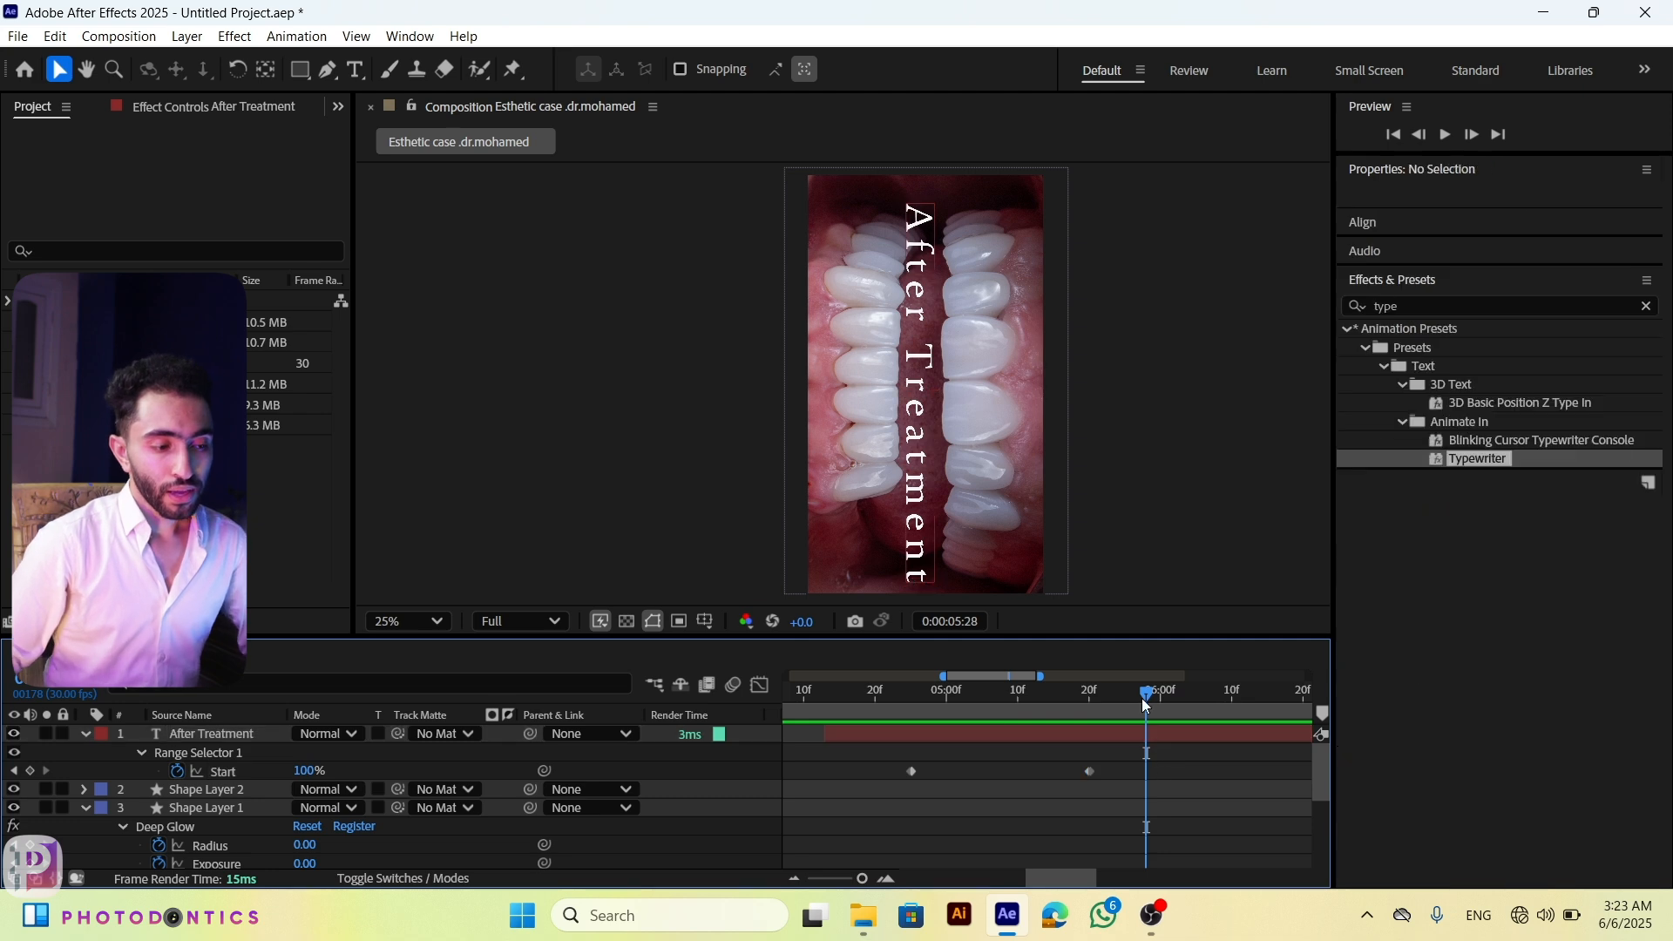
Step: Place the playhead at 0:00:05:20, search the effects for "glow" and apply Deep Glow to the After Treatment layer
drag(1146, 718, 1087, 736)
click(1051, 743)
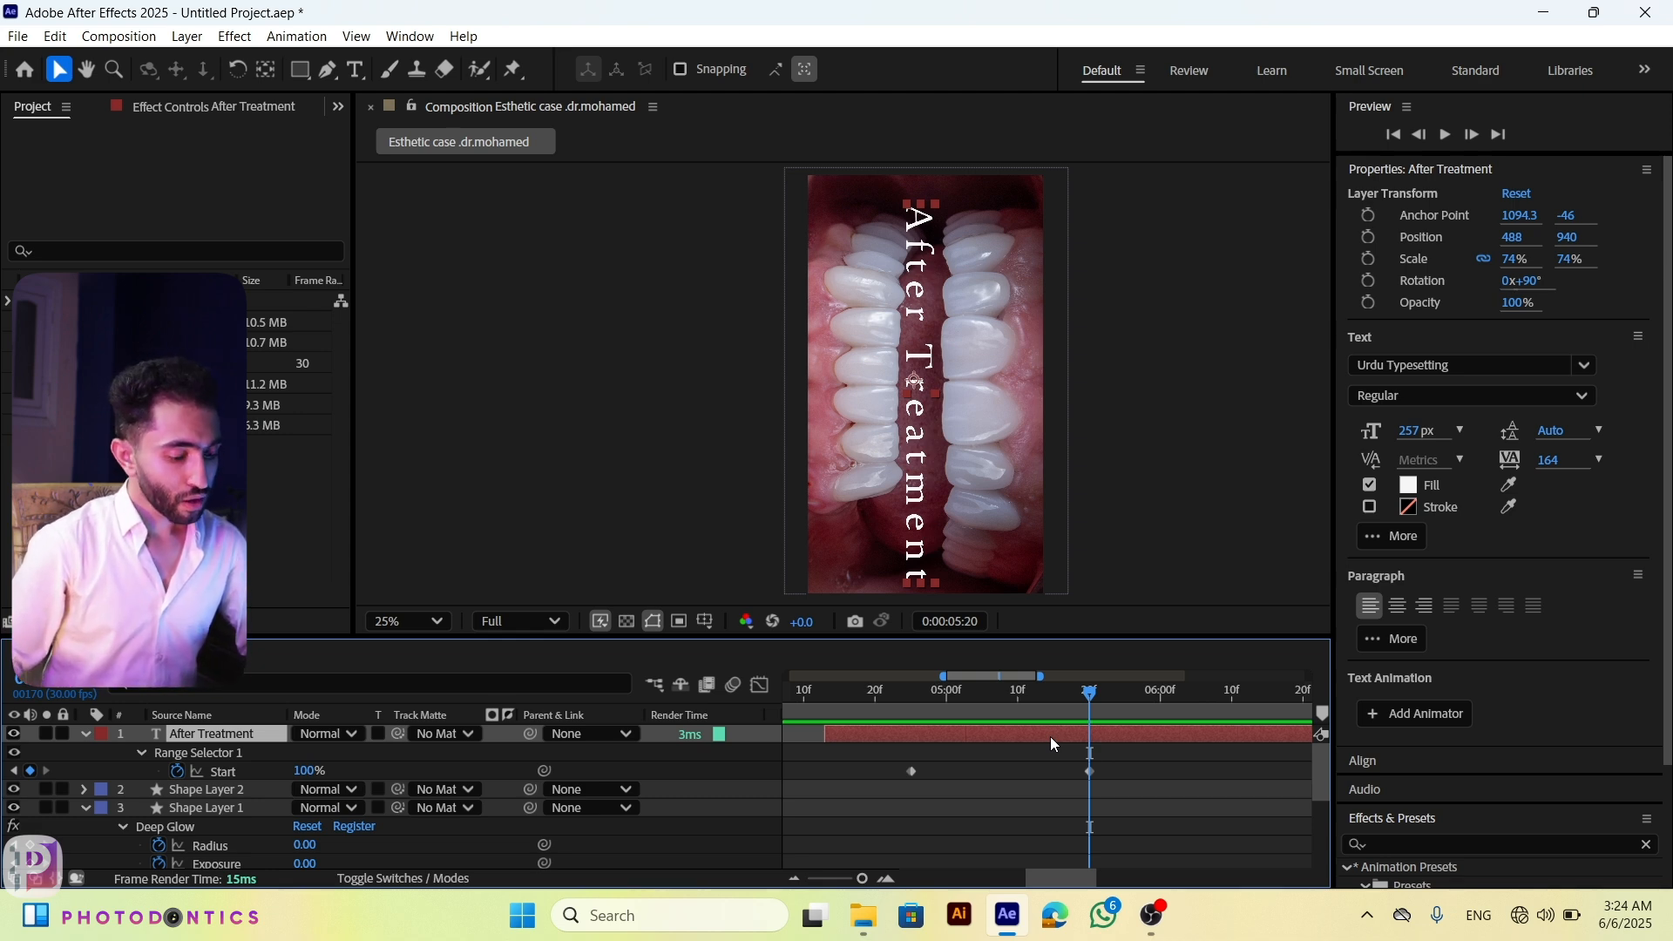
scroll(1422, 709, down, 3)
click(1425, 696)
text(type)
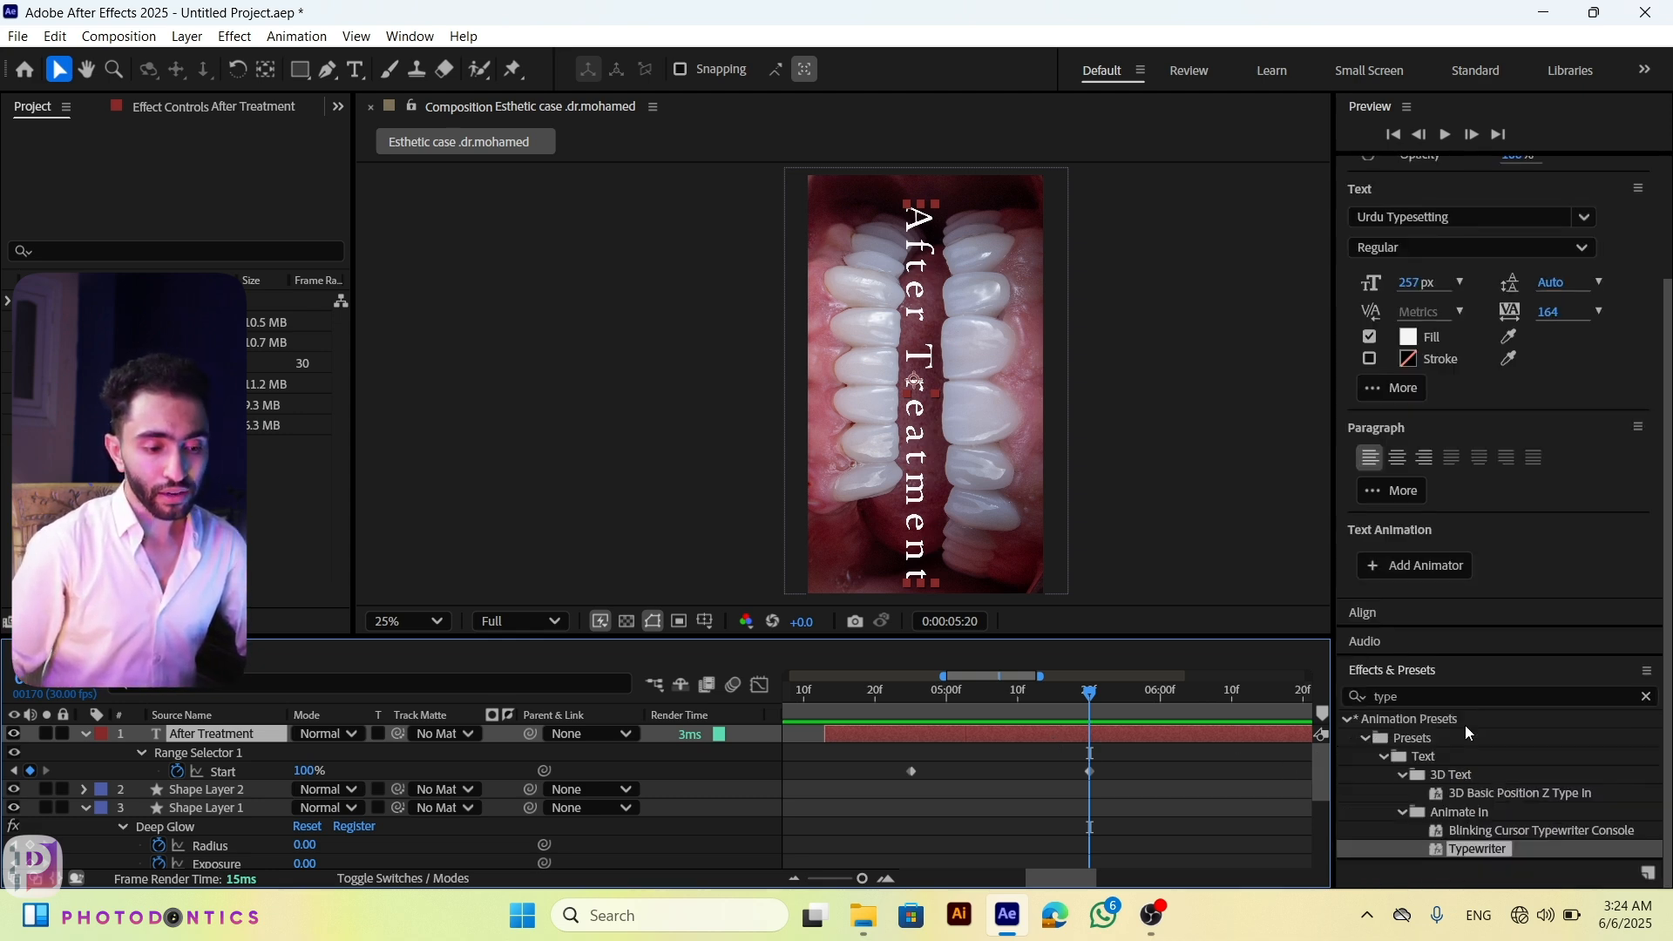
click(1425, 695)
key(BackSpace)
text(glow)
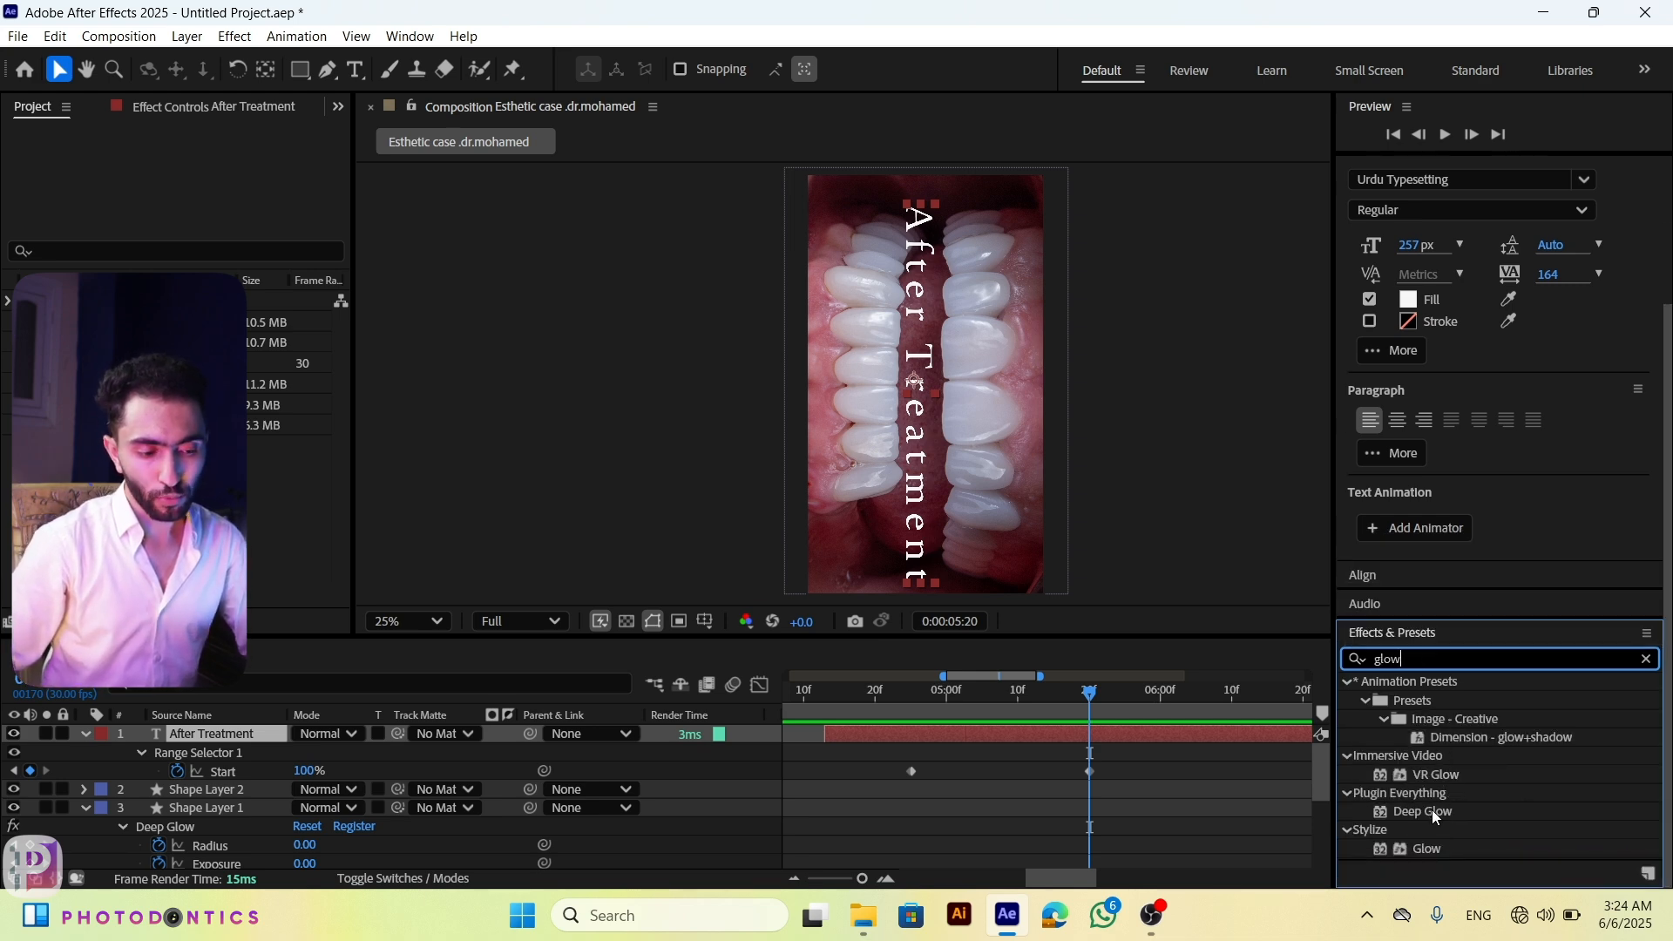
drag(1435, 816, 1100, 740)
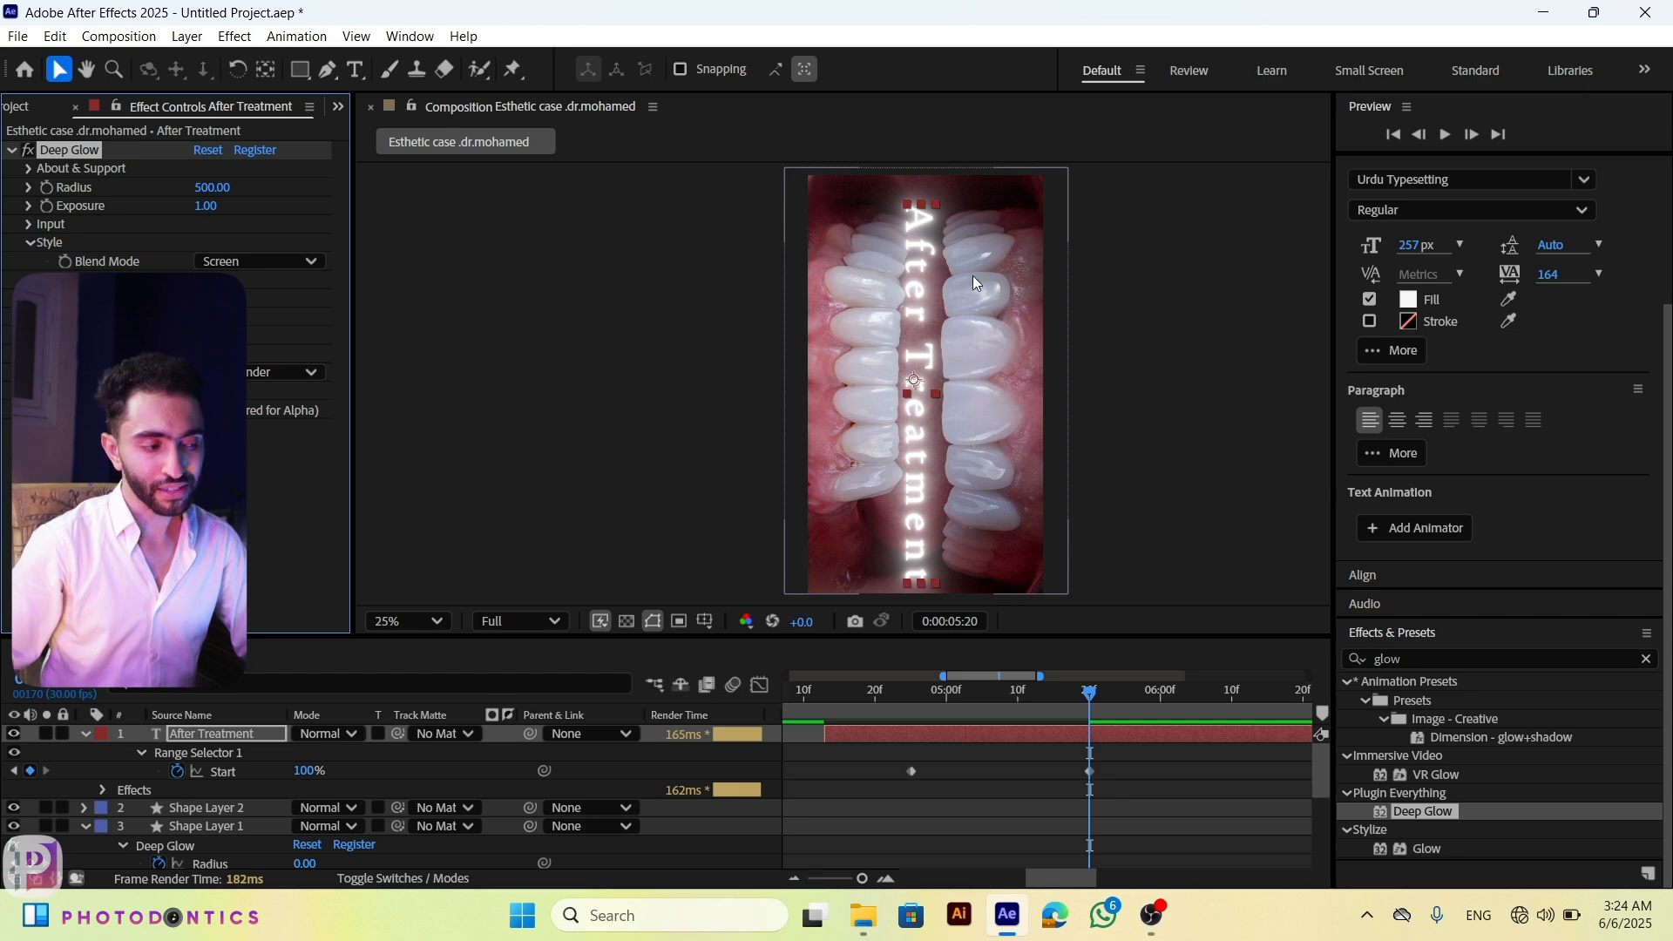
Step: Compare the text with and without Deep Glow, and set the glow's radius to 442 and exposure to 0.50
click(887, 775)
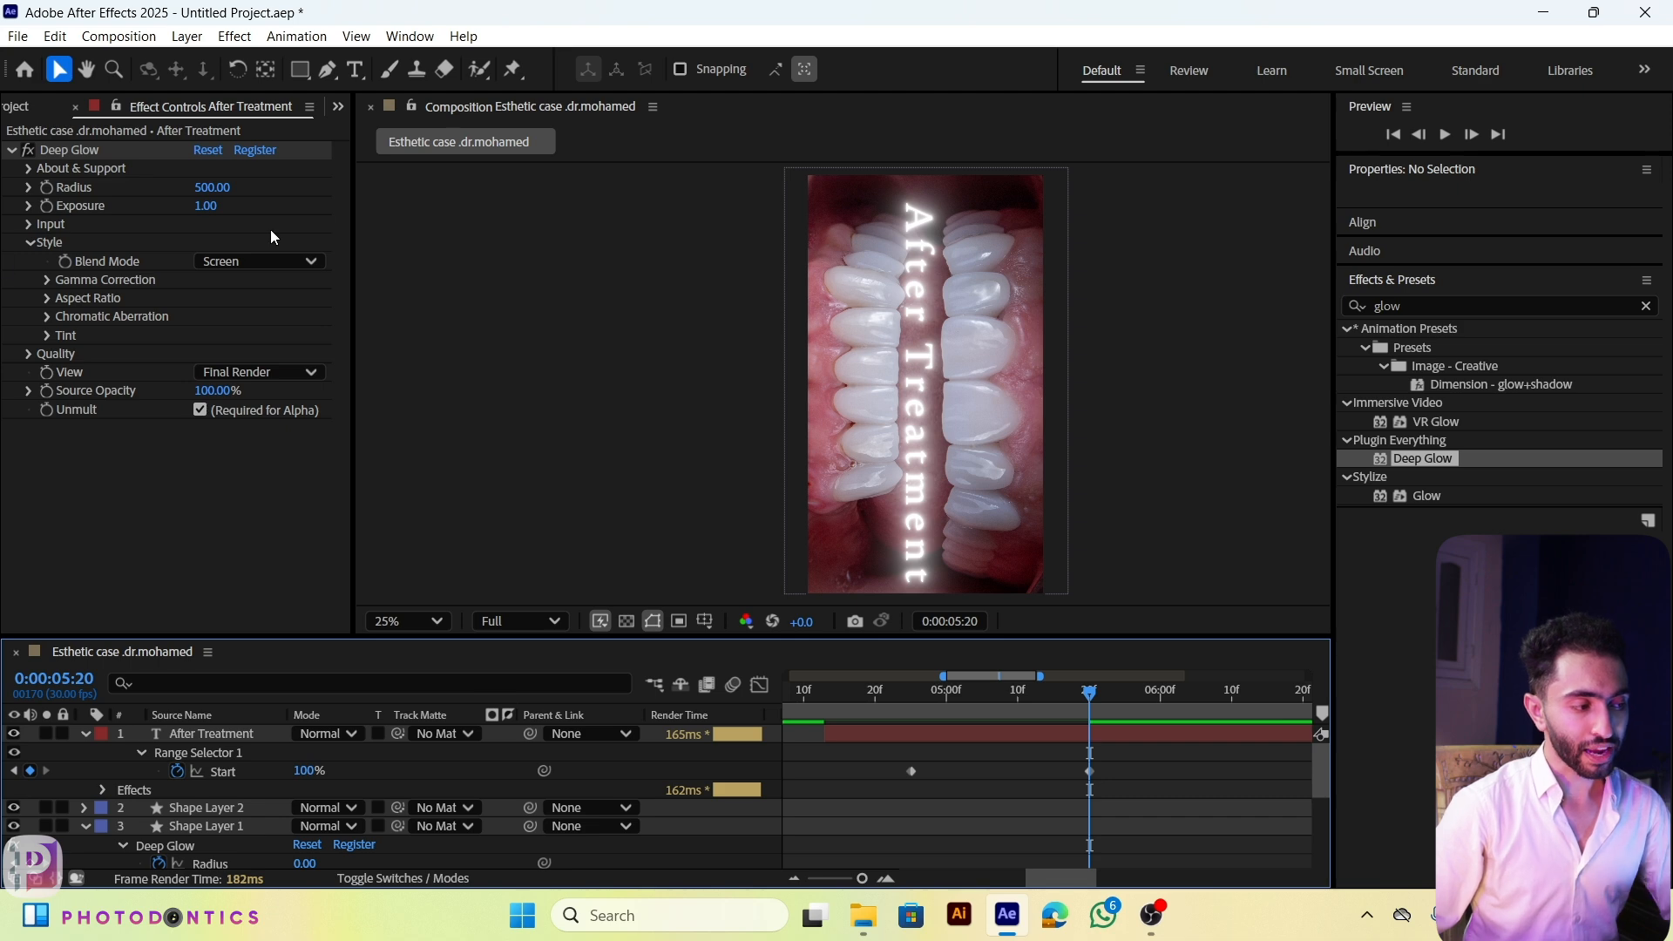
click(31, 151)
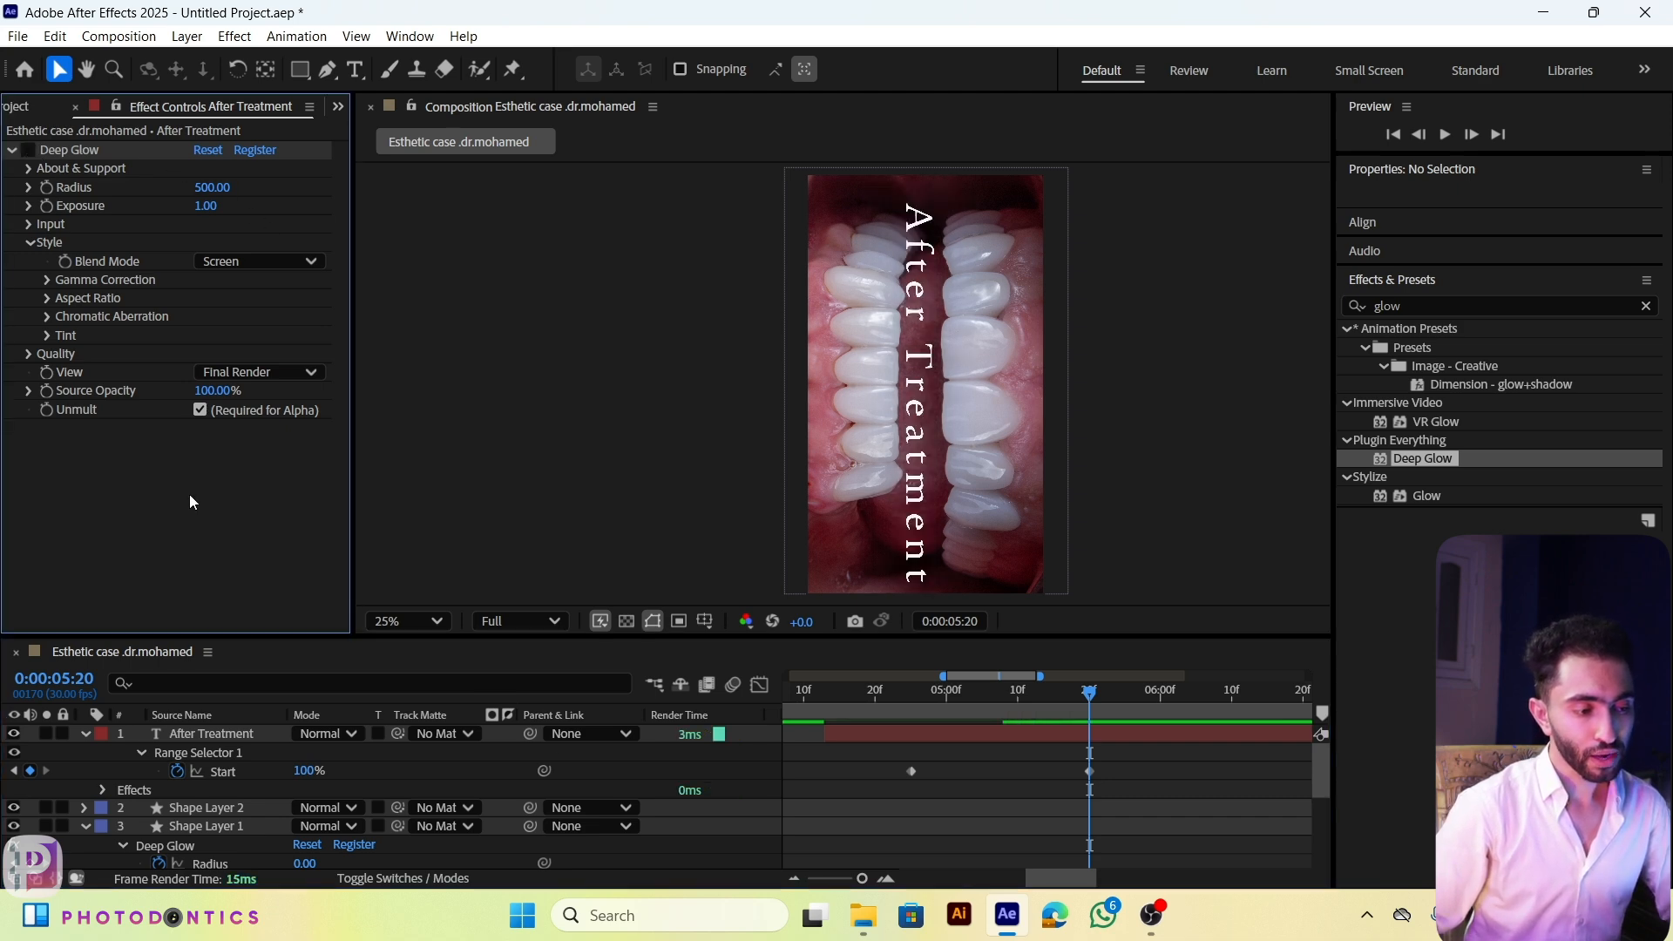
click(29, 152)
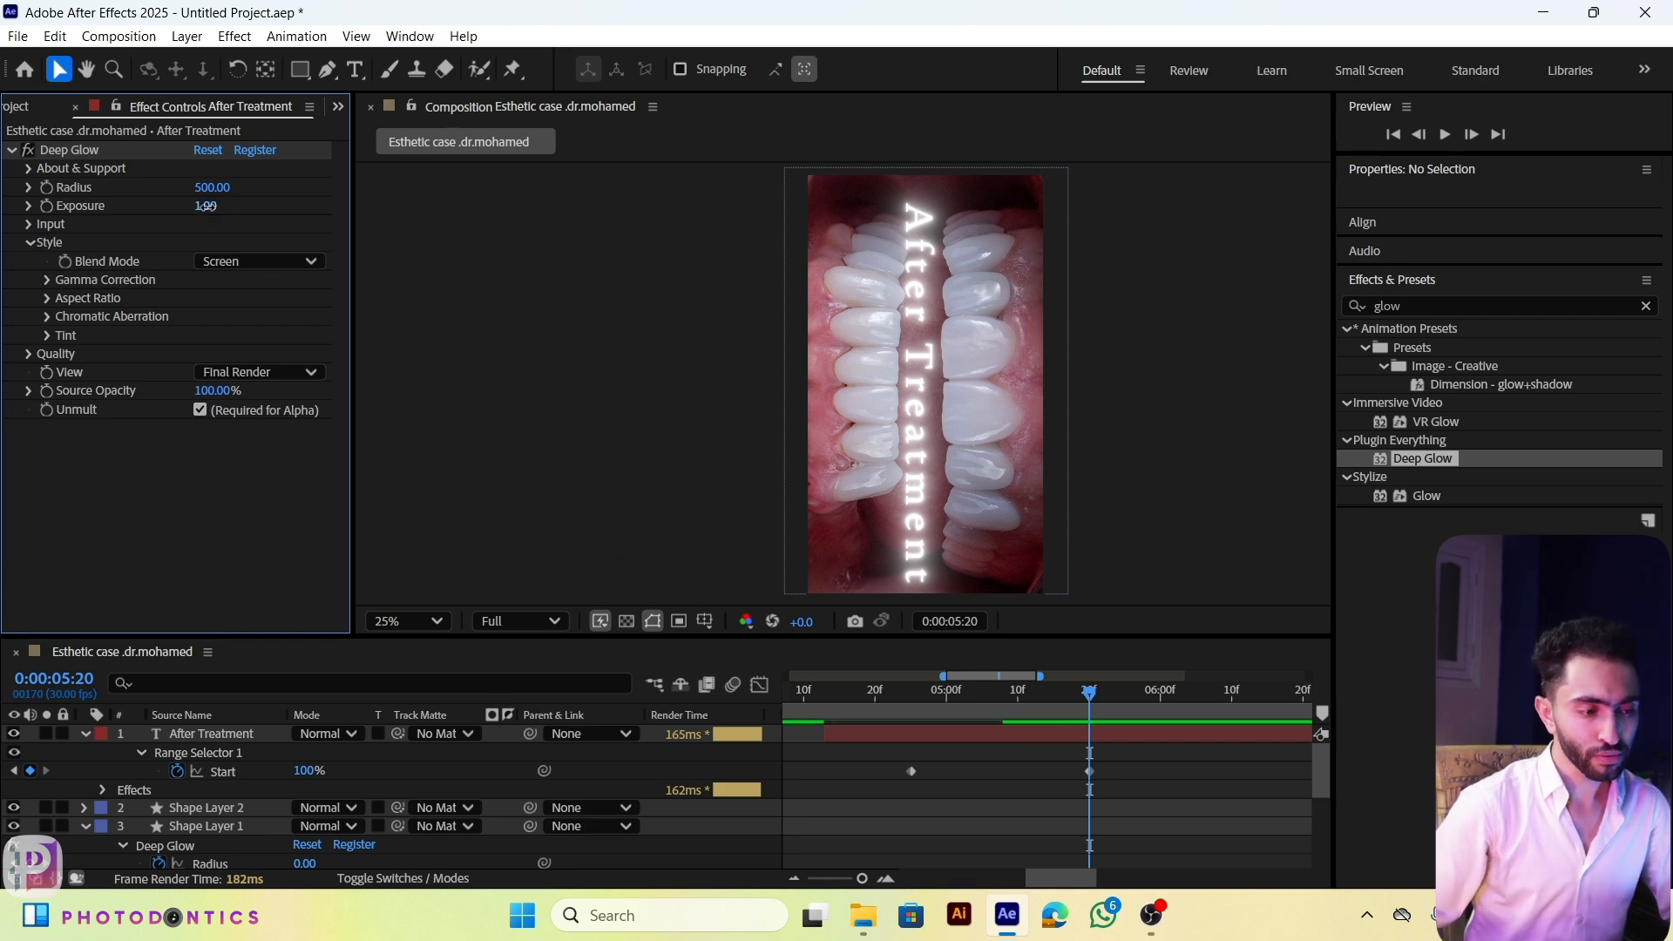
drag(208, 205, 143, 181)
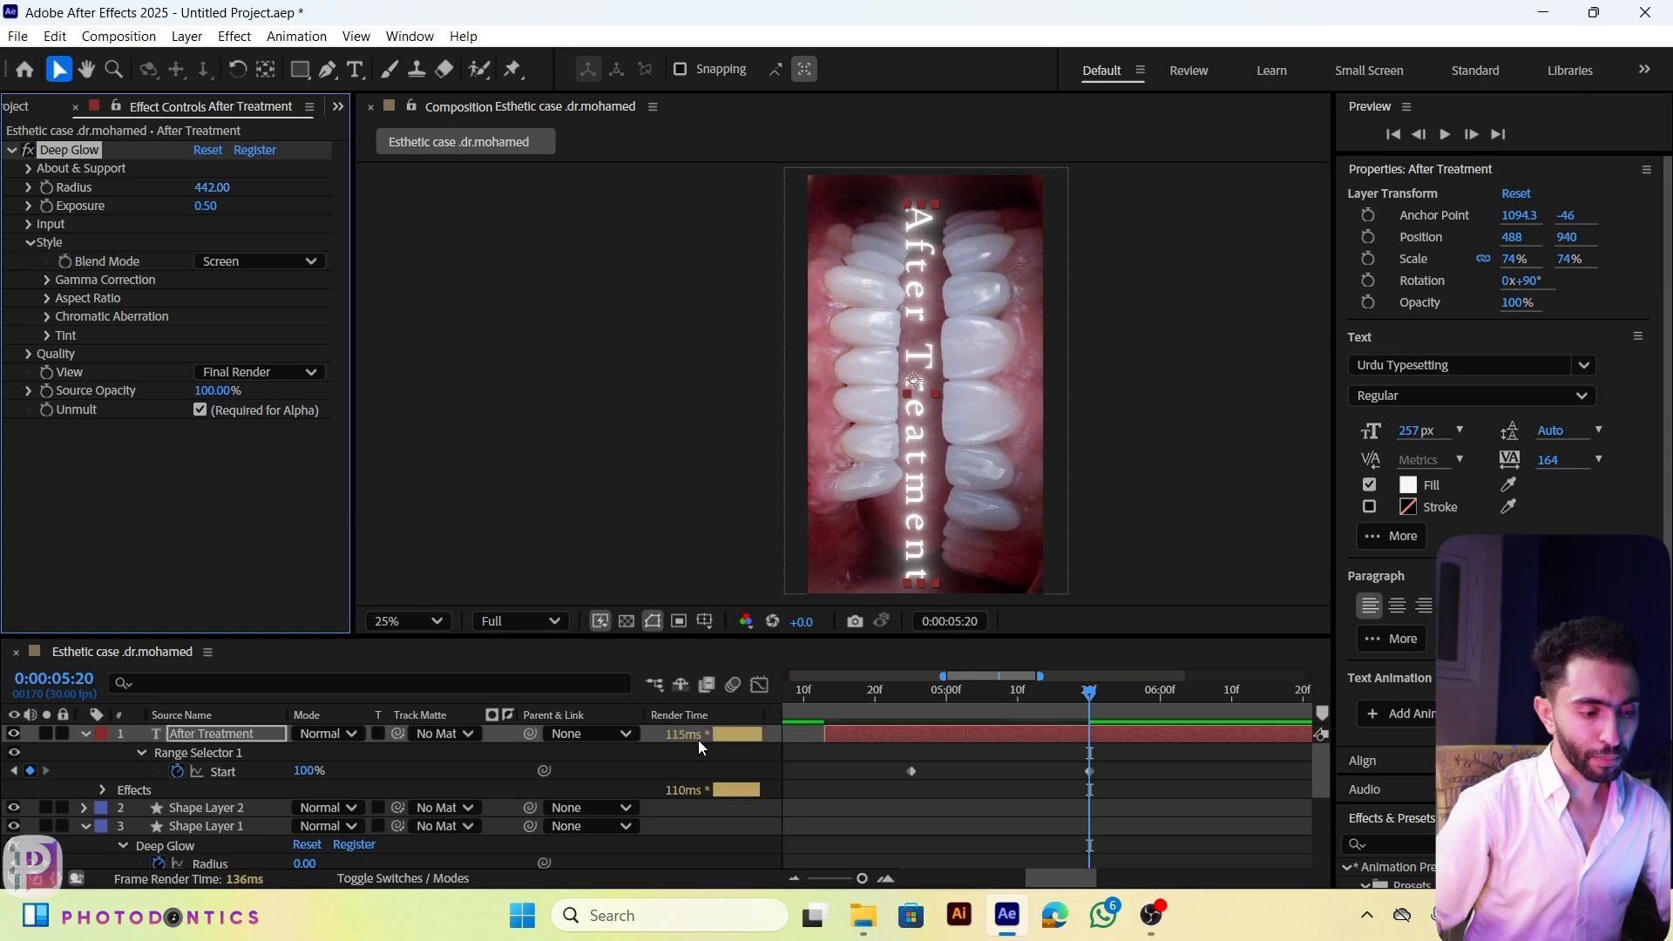
click(1000, 835)
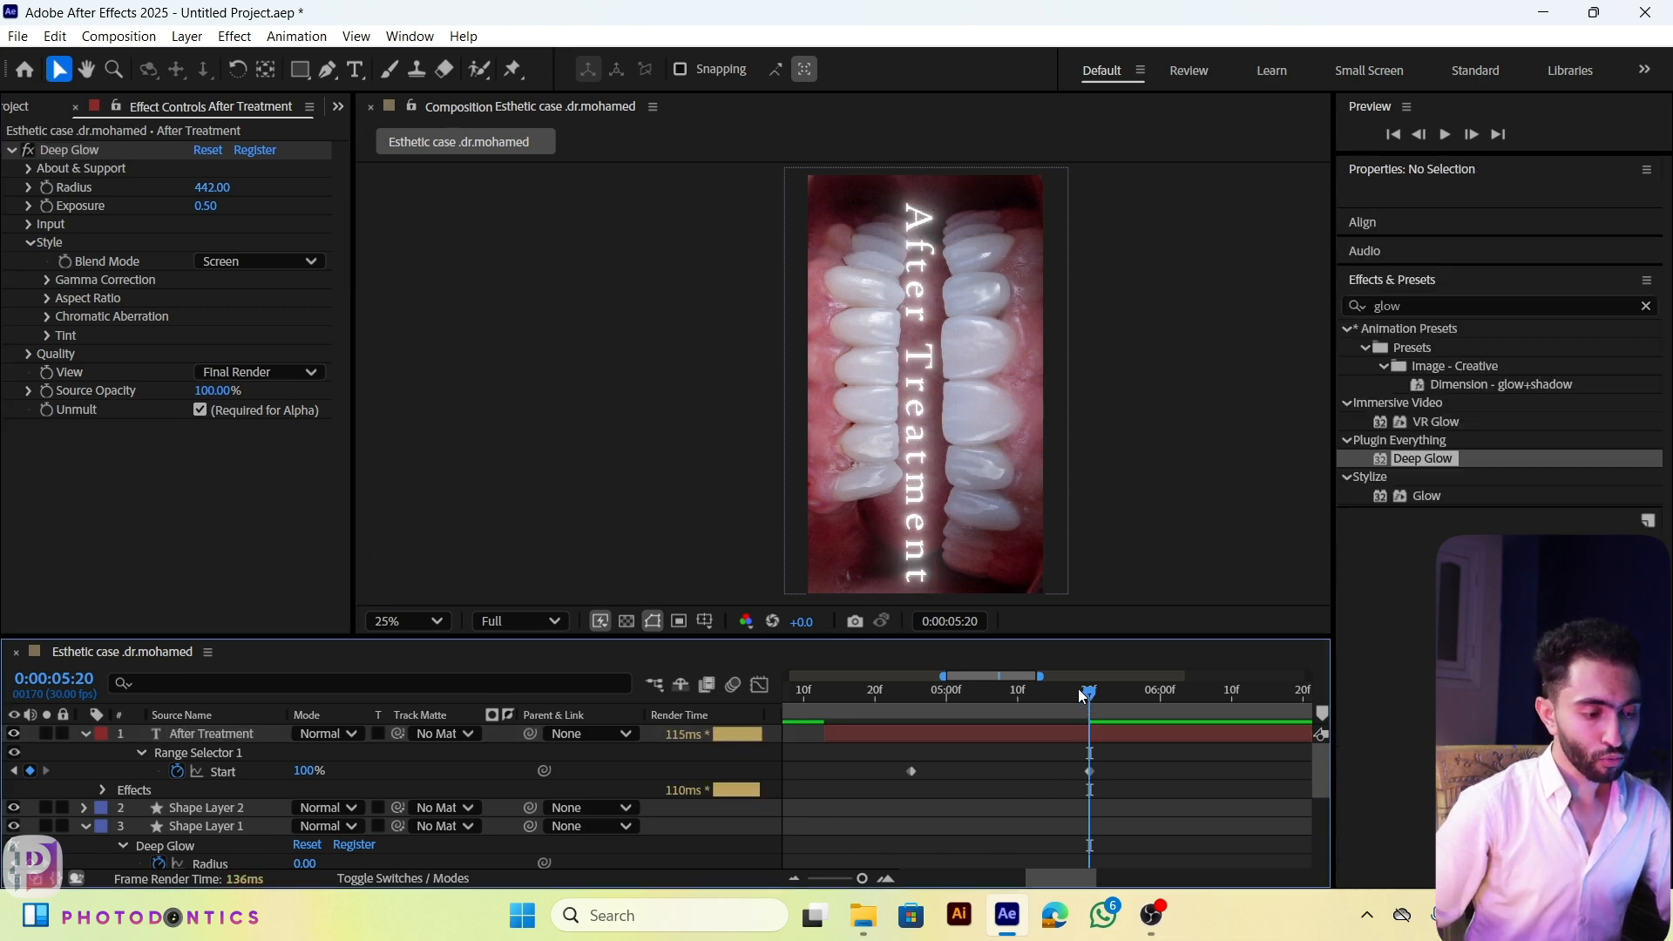
Step: Move the ending Range Selector Start keyframe to 0:00:05:12, and ease both Start keyframes with their speed graph displayed
click(847, 720)
key(space)
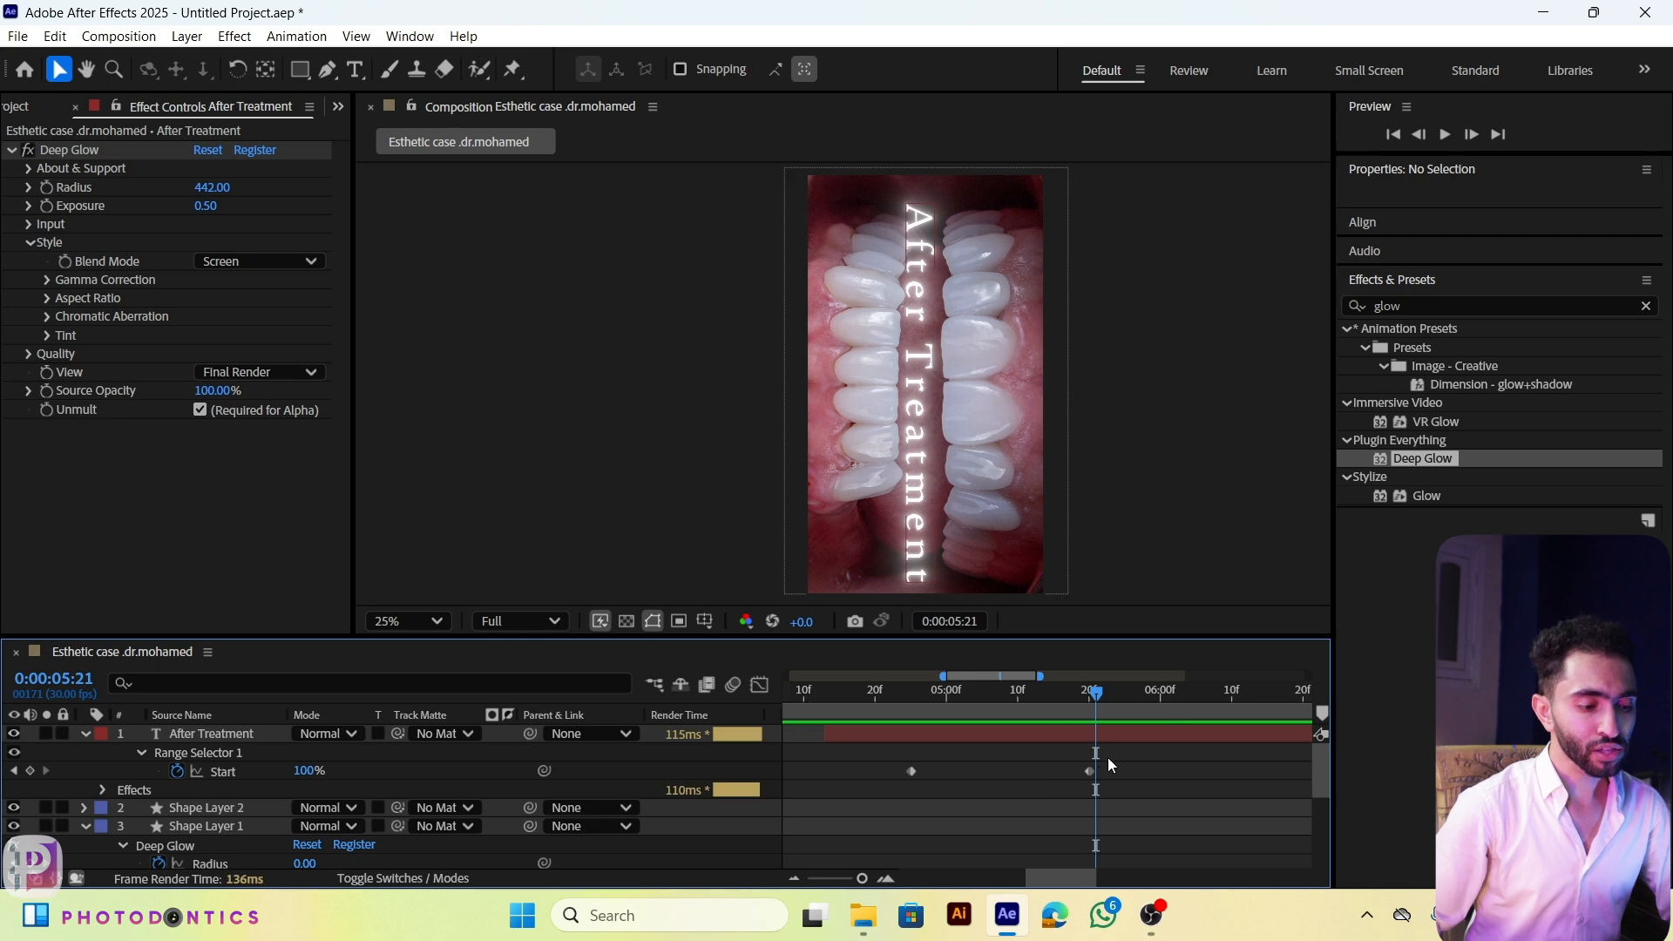
drag(1123, 756, 870, 787)
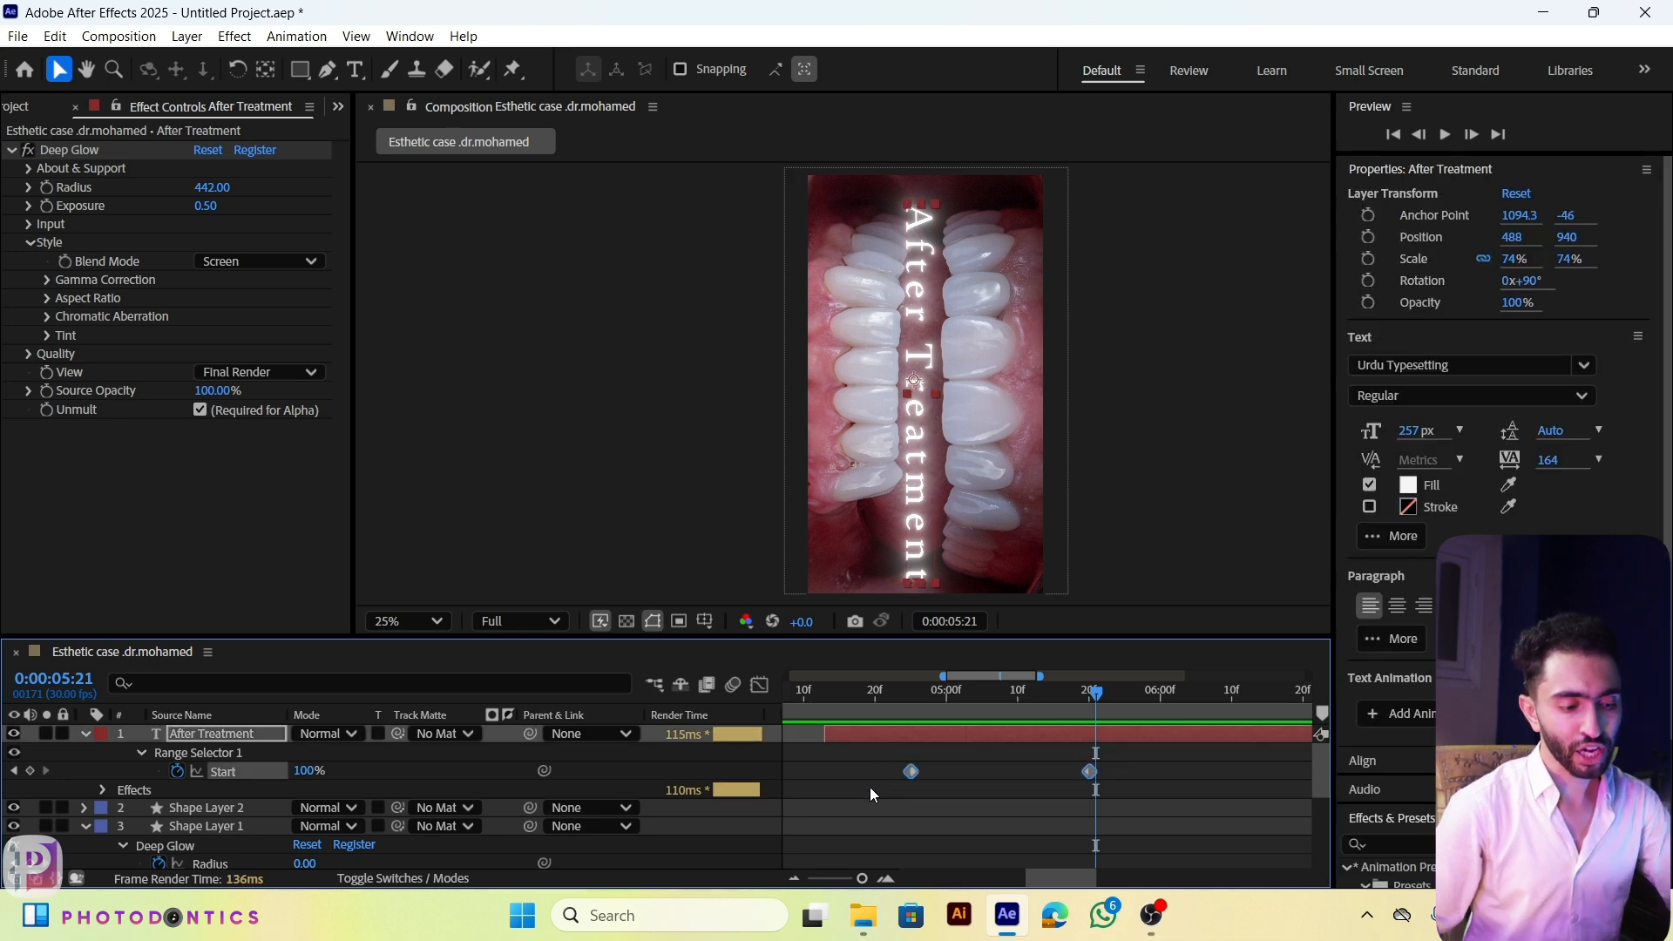
click(1168, 776)
drag(1085, 776, 893, 774)
click(1059, 765)
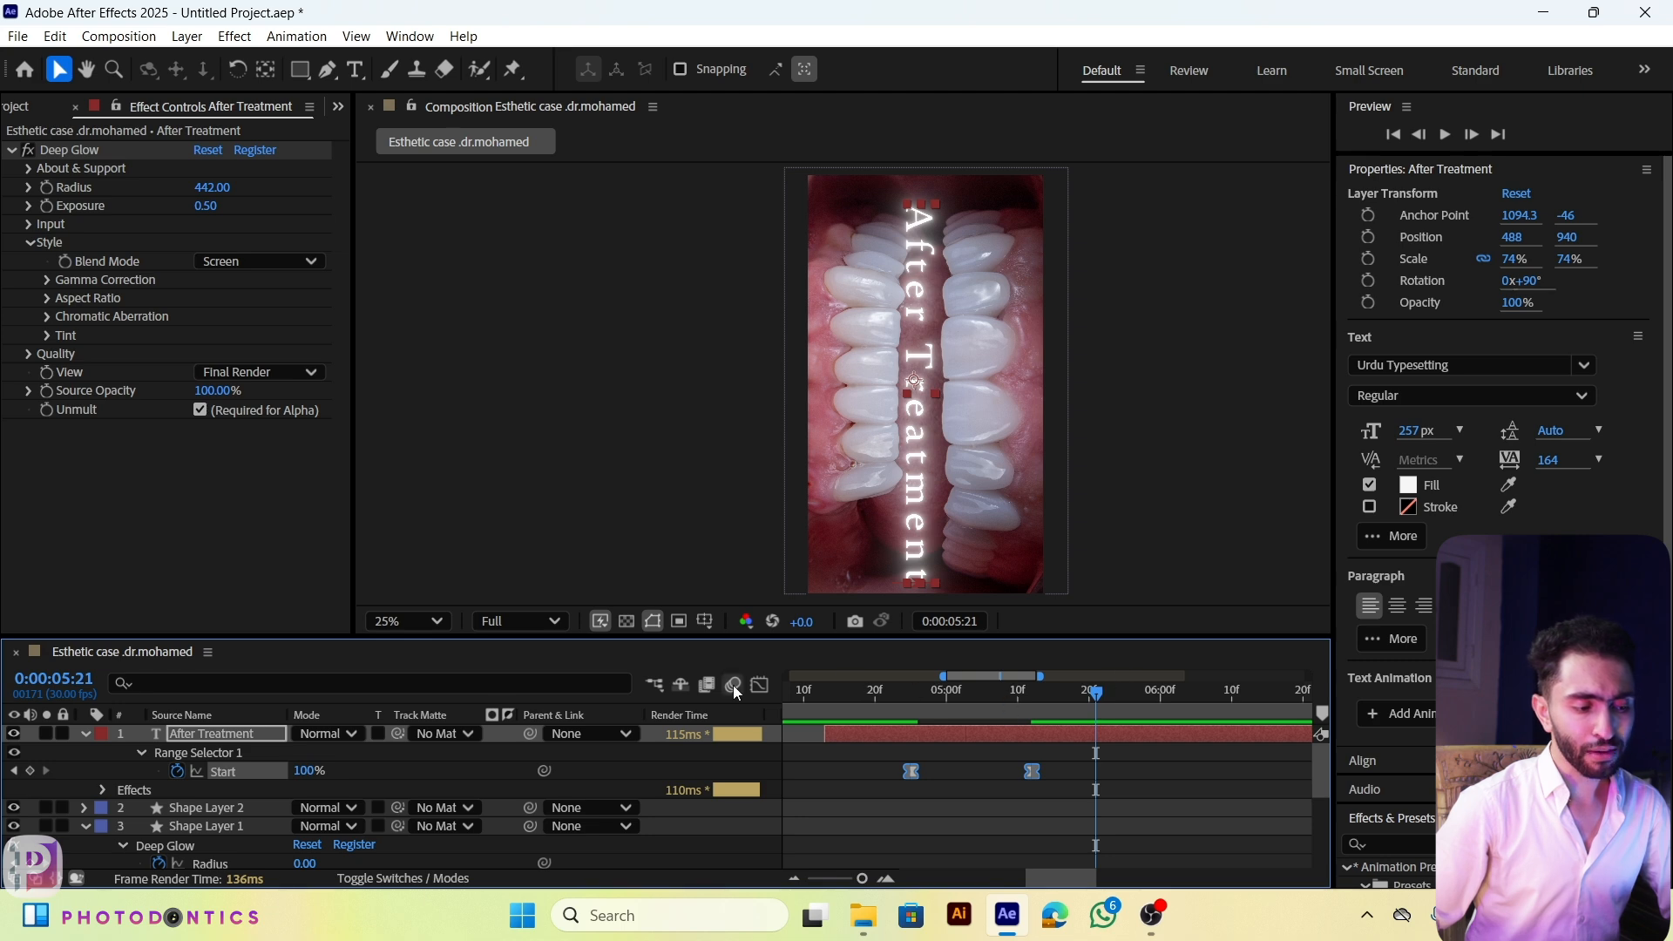
click(758, 686)
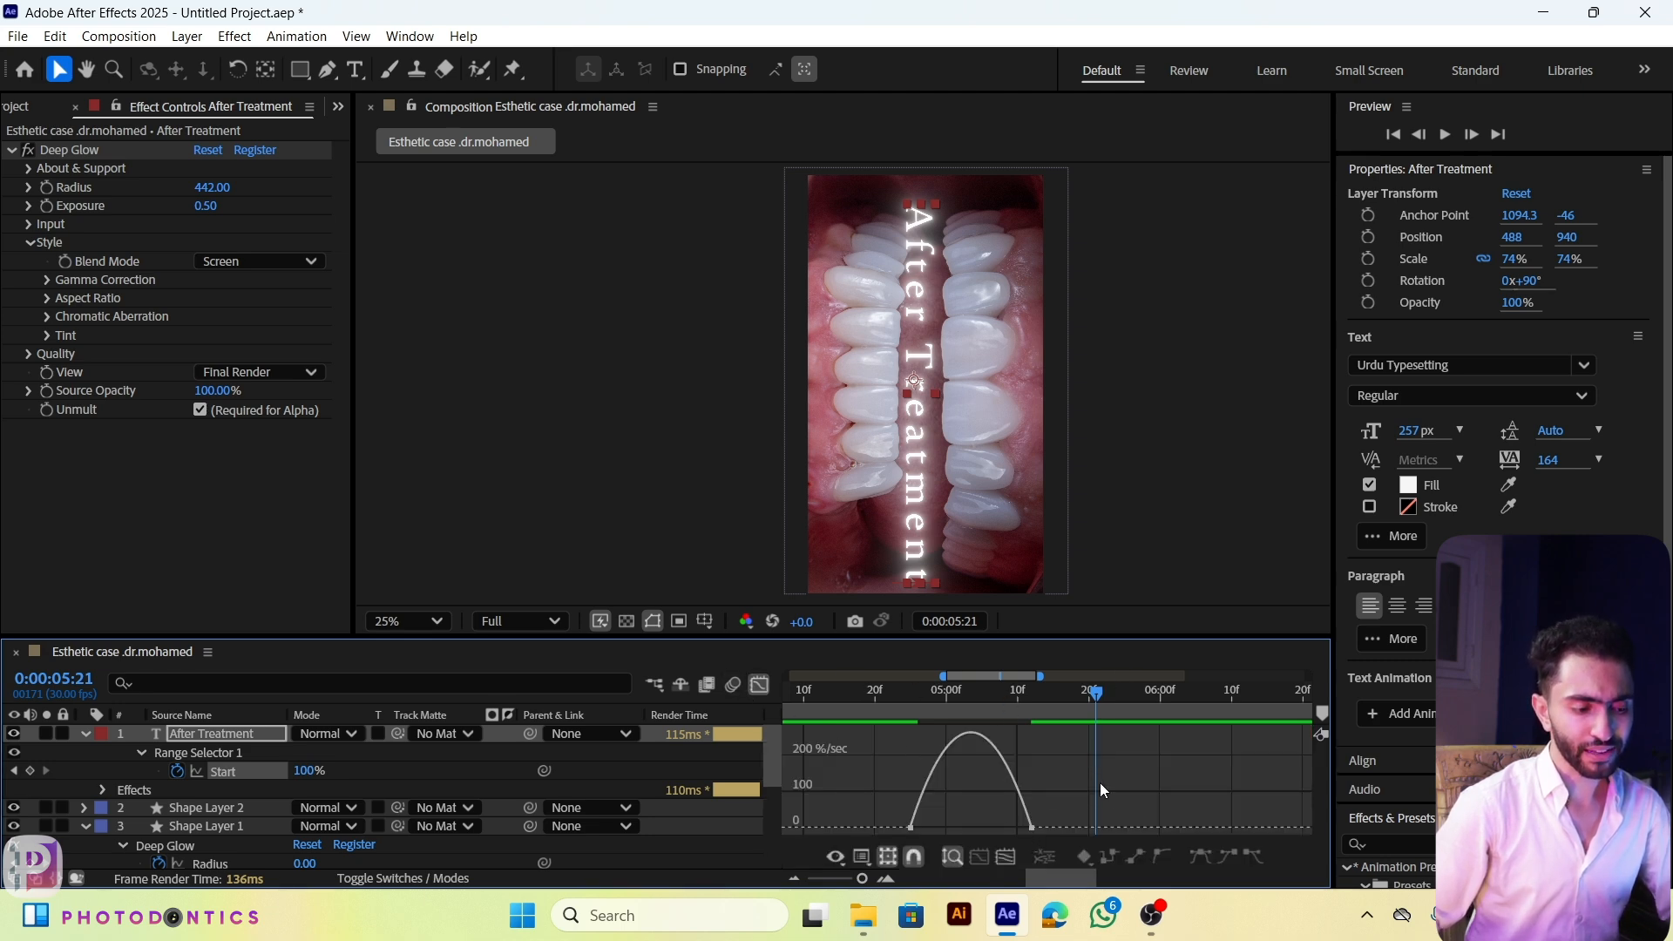
Step: Try shaping the Start speed curve into a sharp peak midway between the two keyframes, and preview the text reveal
drag(1099, 782, 970, 819)
drag(1082, 708, 847, 727)
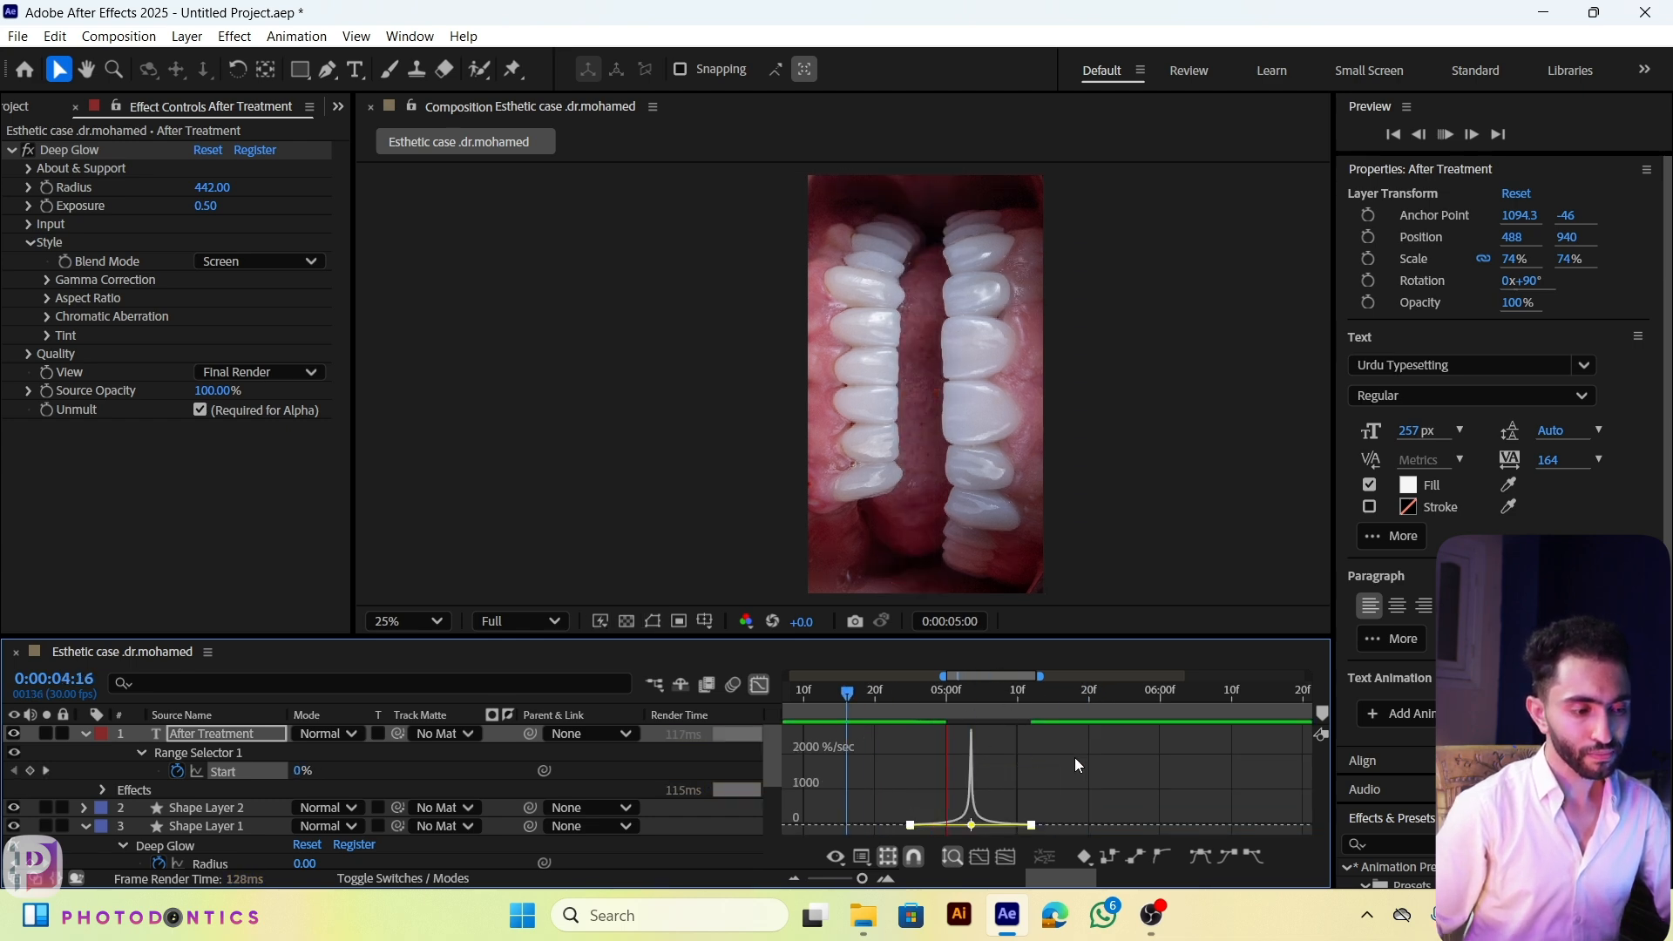
key(space)
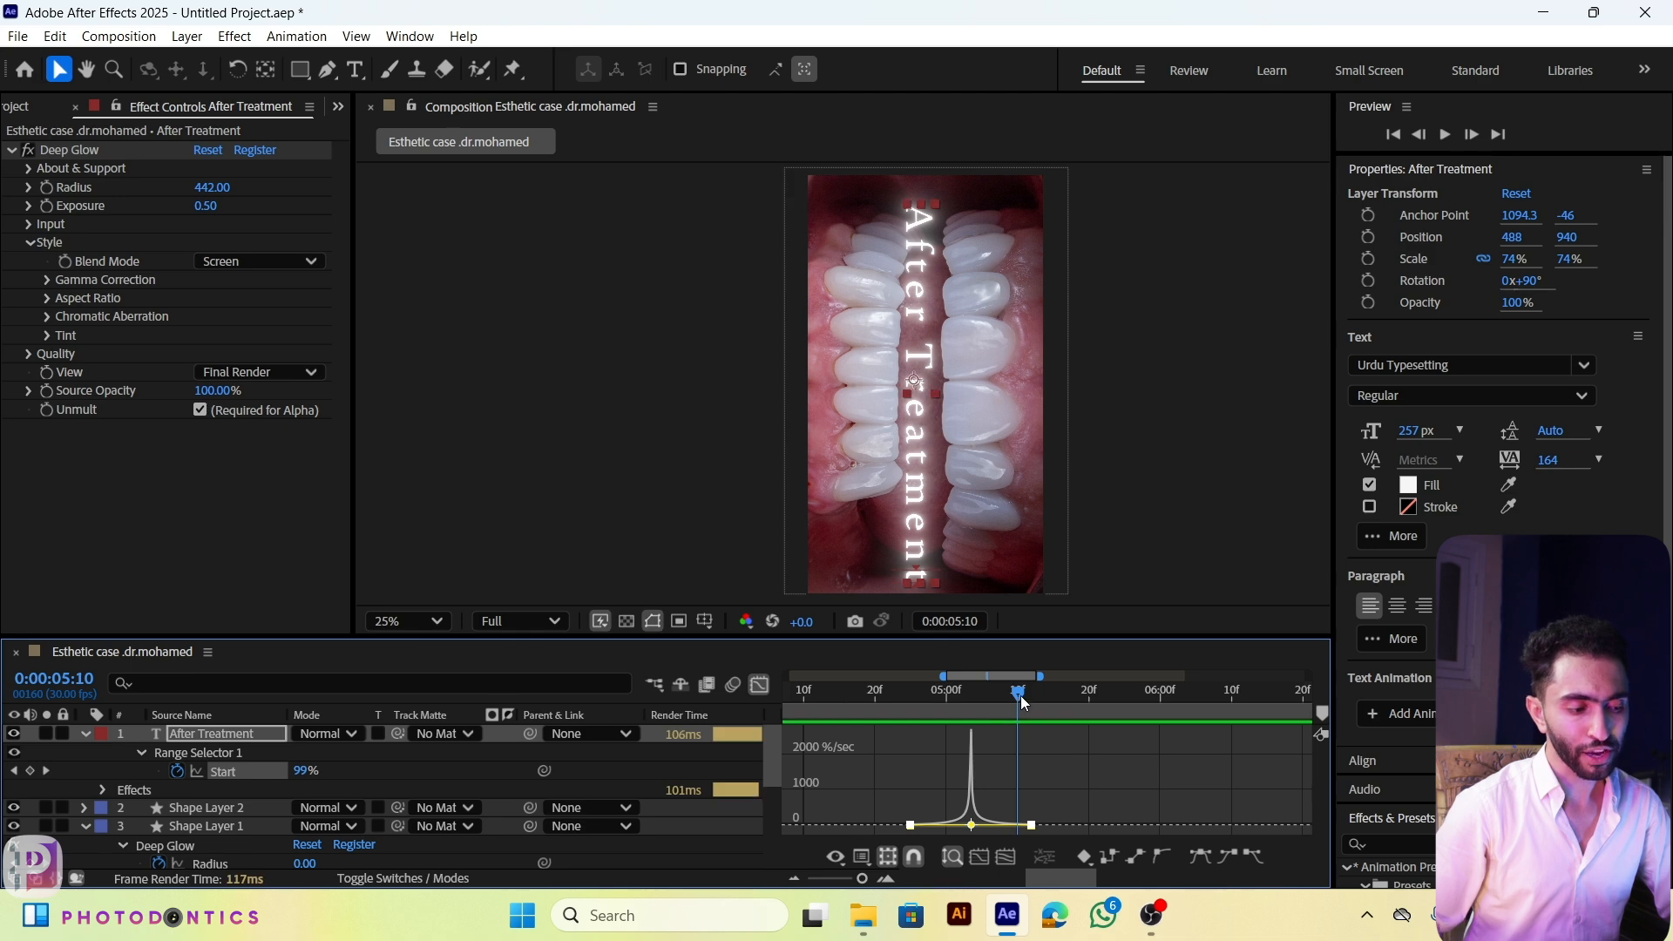
drag(1019, 693, 945, 694)
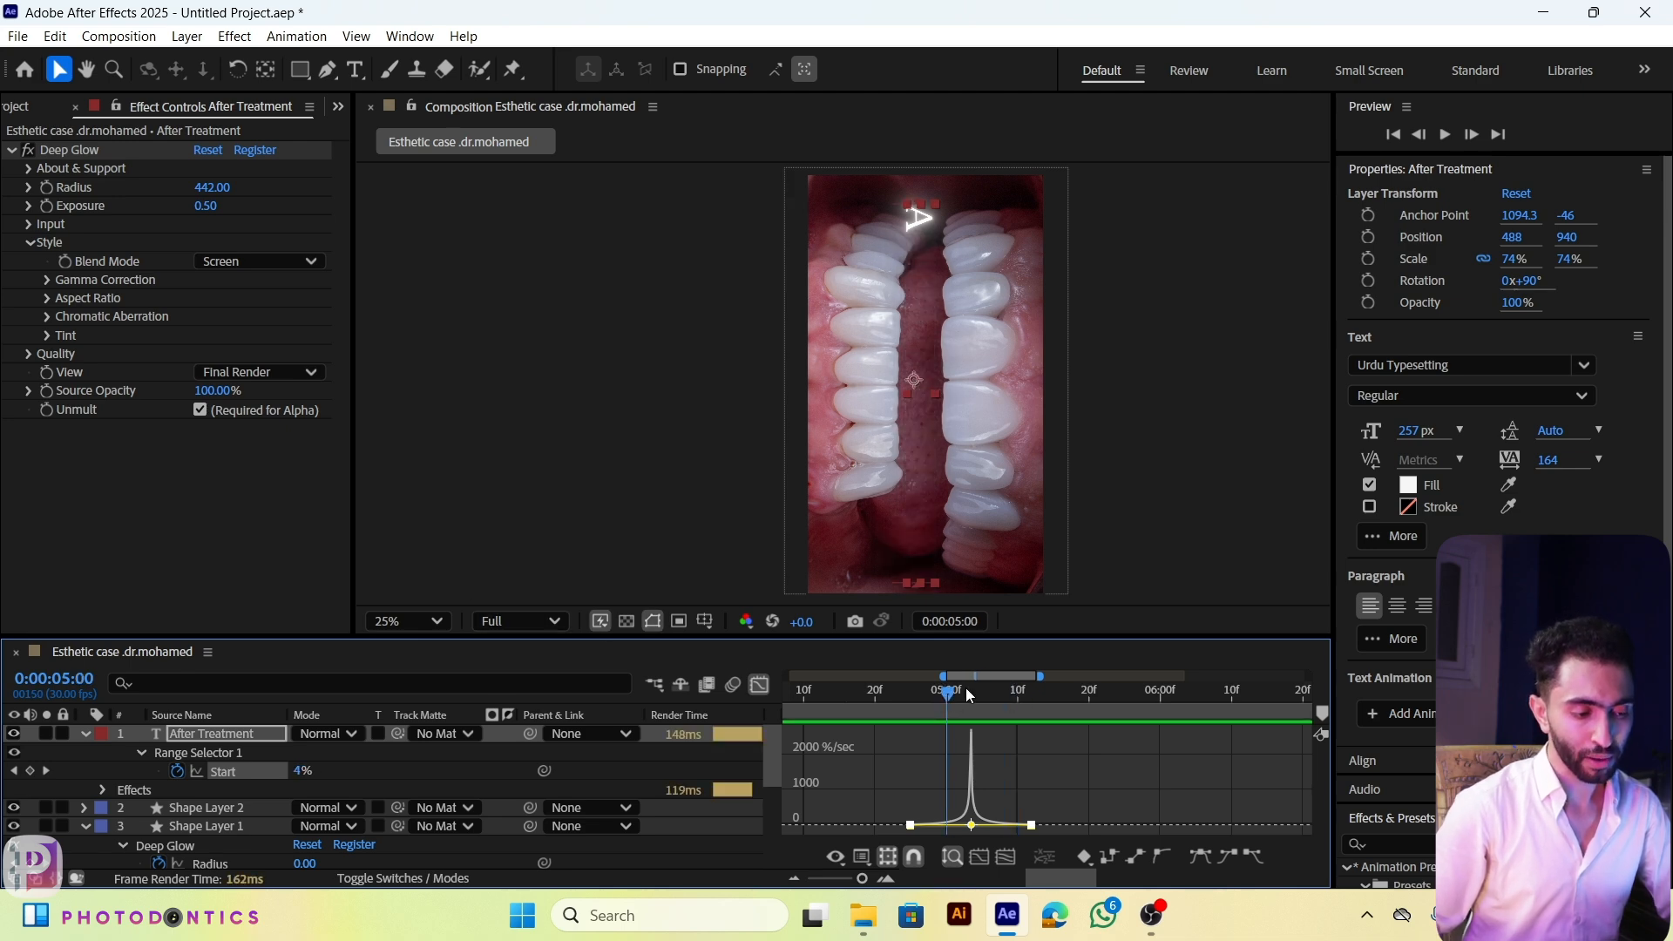
click(869, 692)
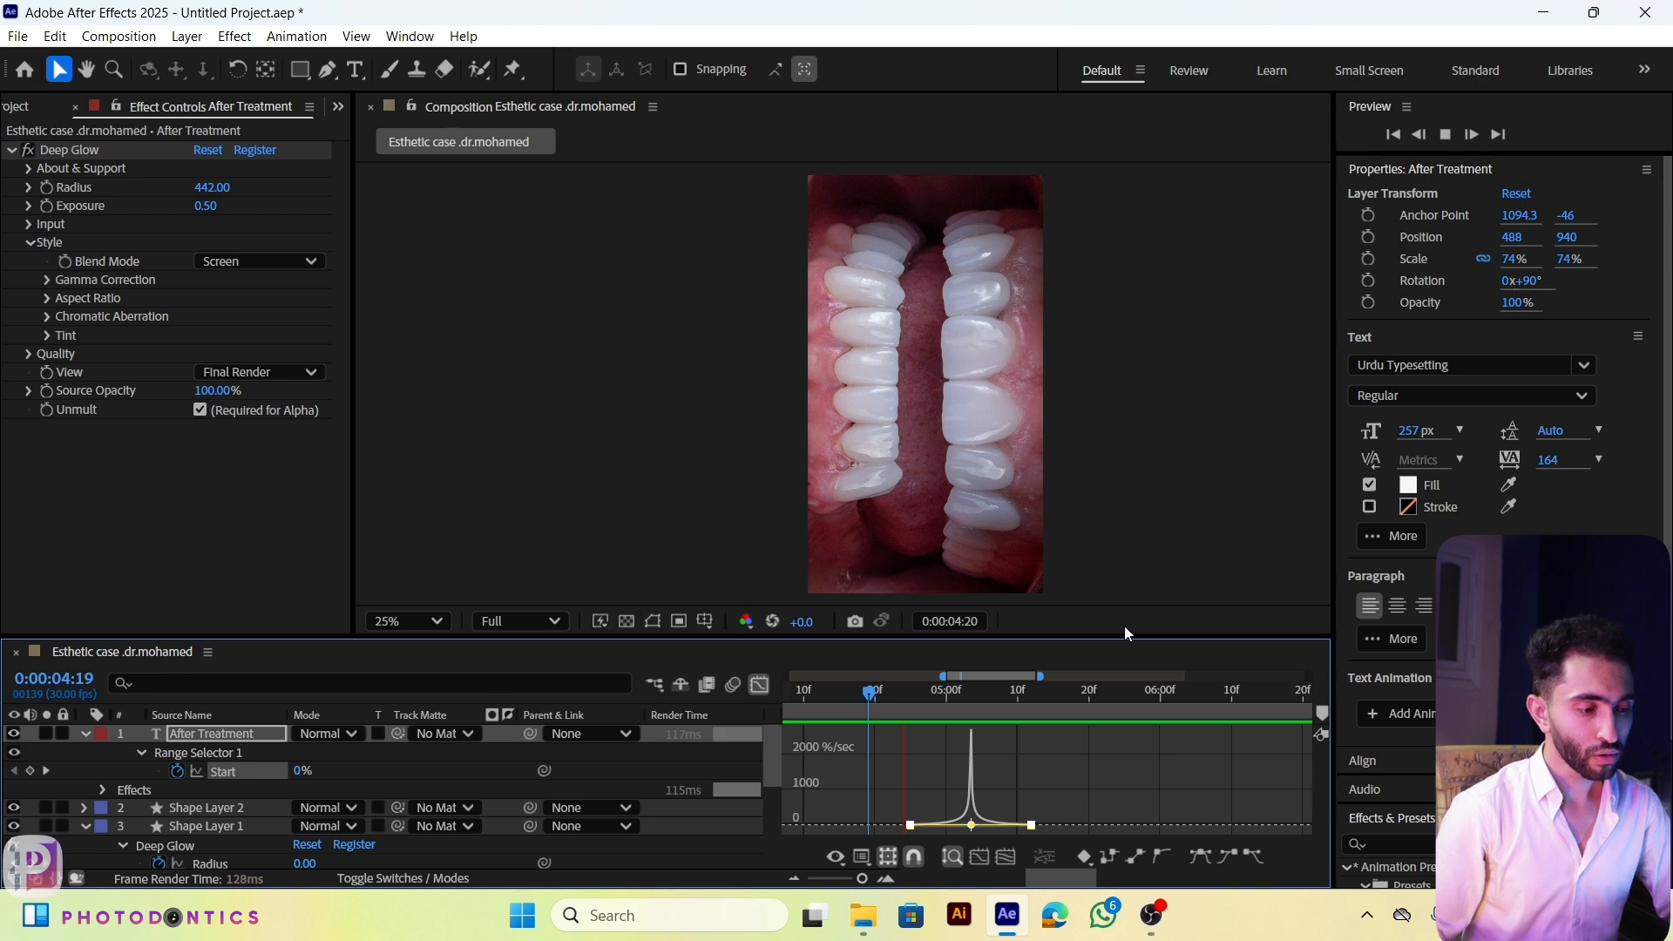
click(1063, 694)
mouse_move(1065, 702)
mouse_down()
mouse_move(884, 697)
mouse_move(1040, 697)
mouse_up()
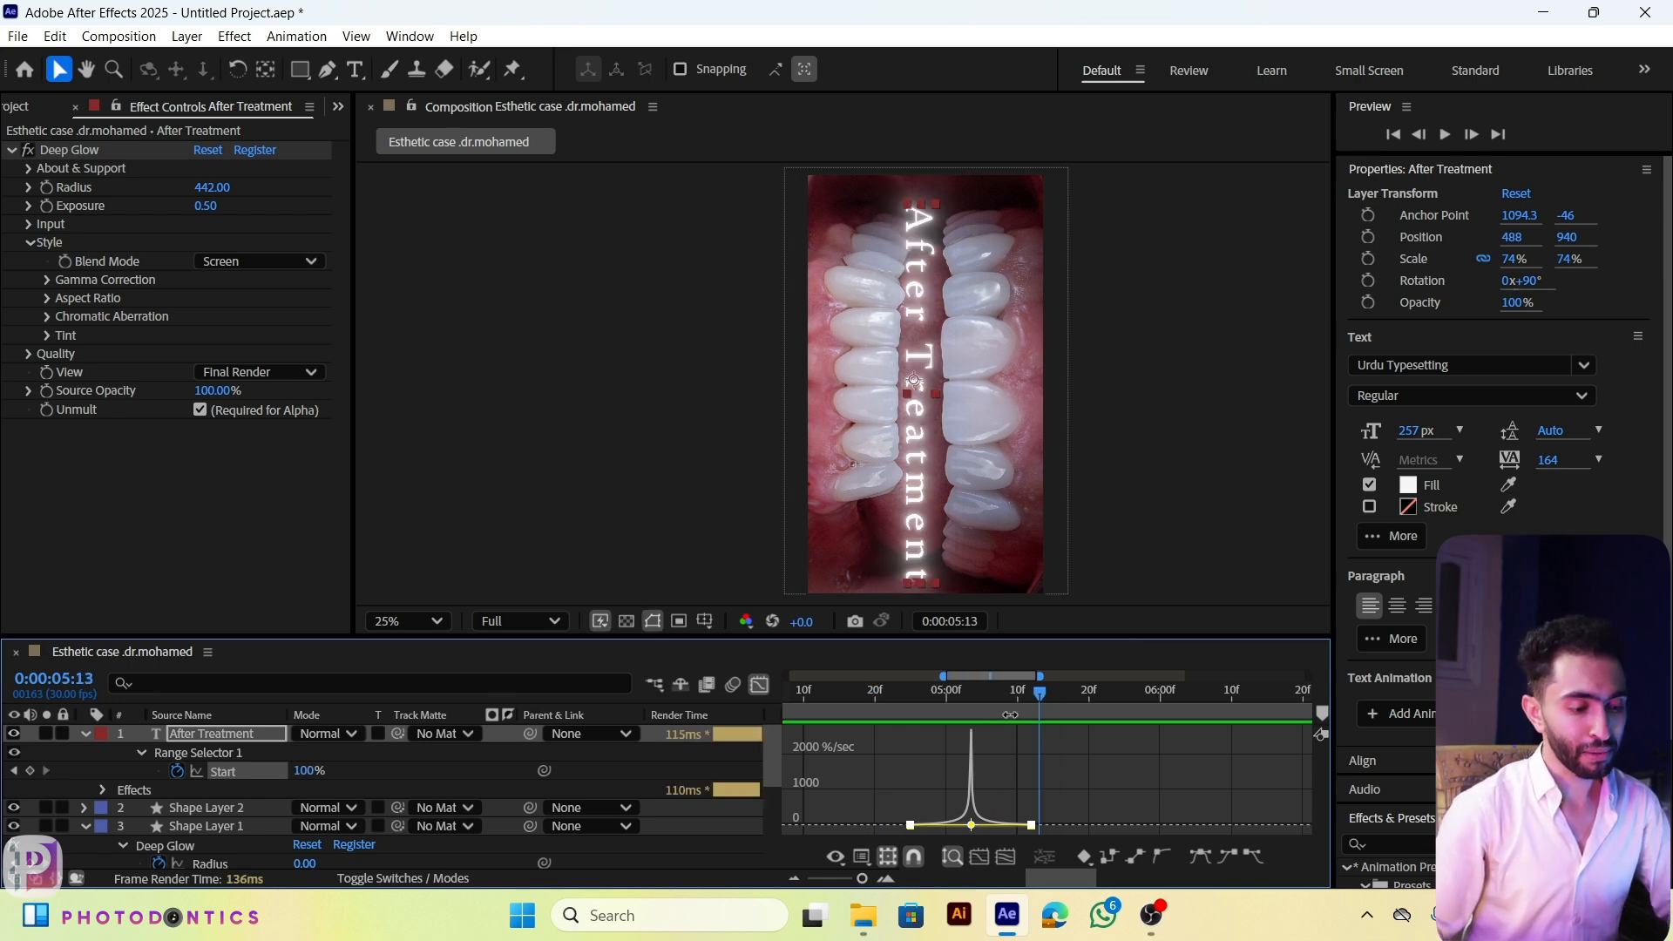
Step: Reset both Start keyframes to the standard Easy Ease curve and preview the reveal from 0:00:04:10
key(F9)
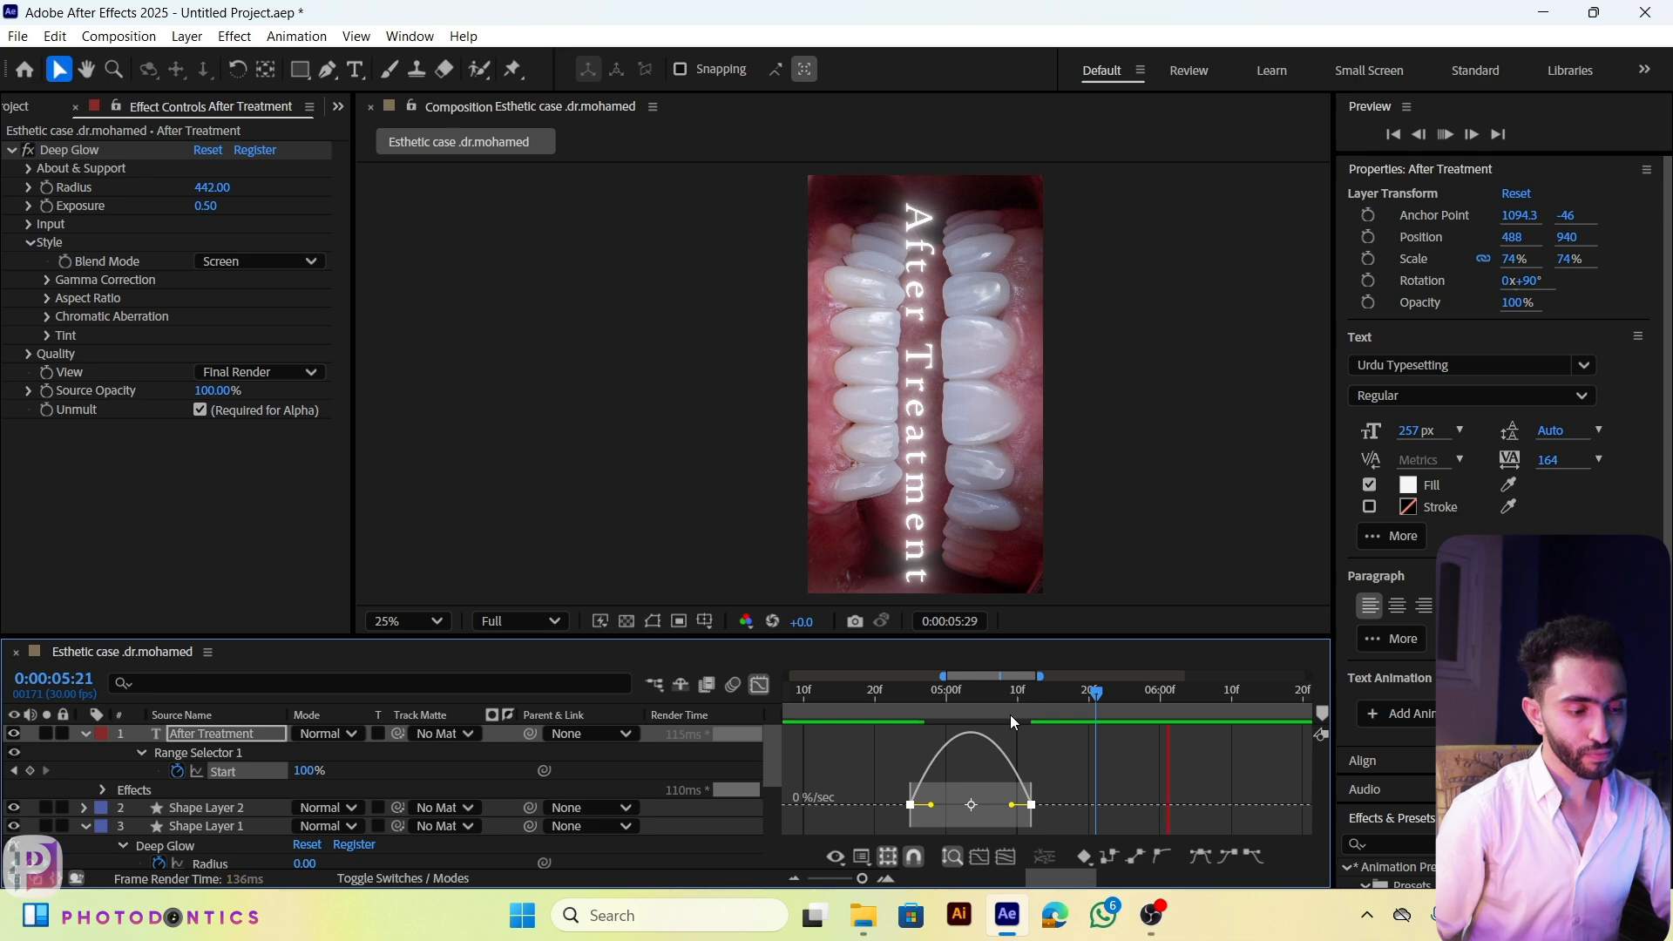
key(space)
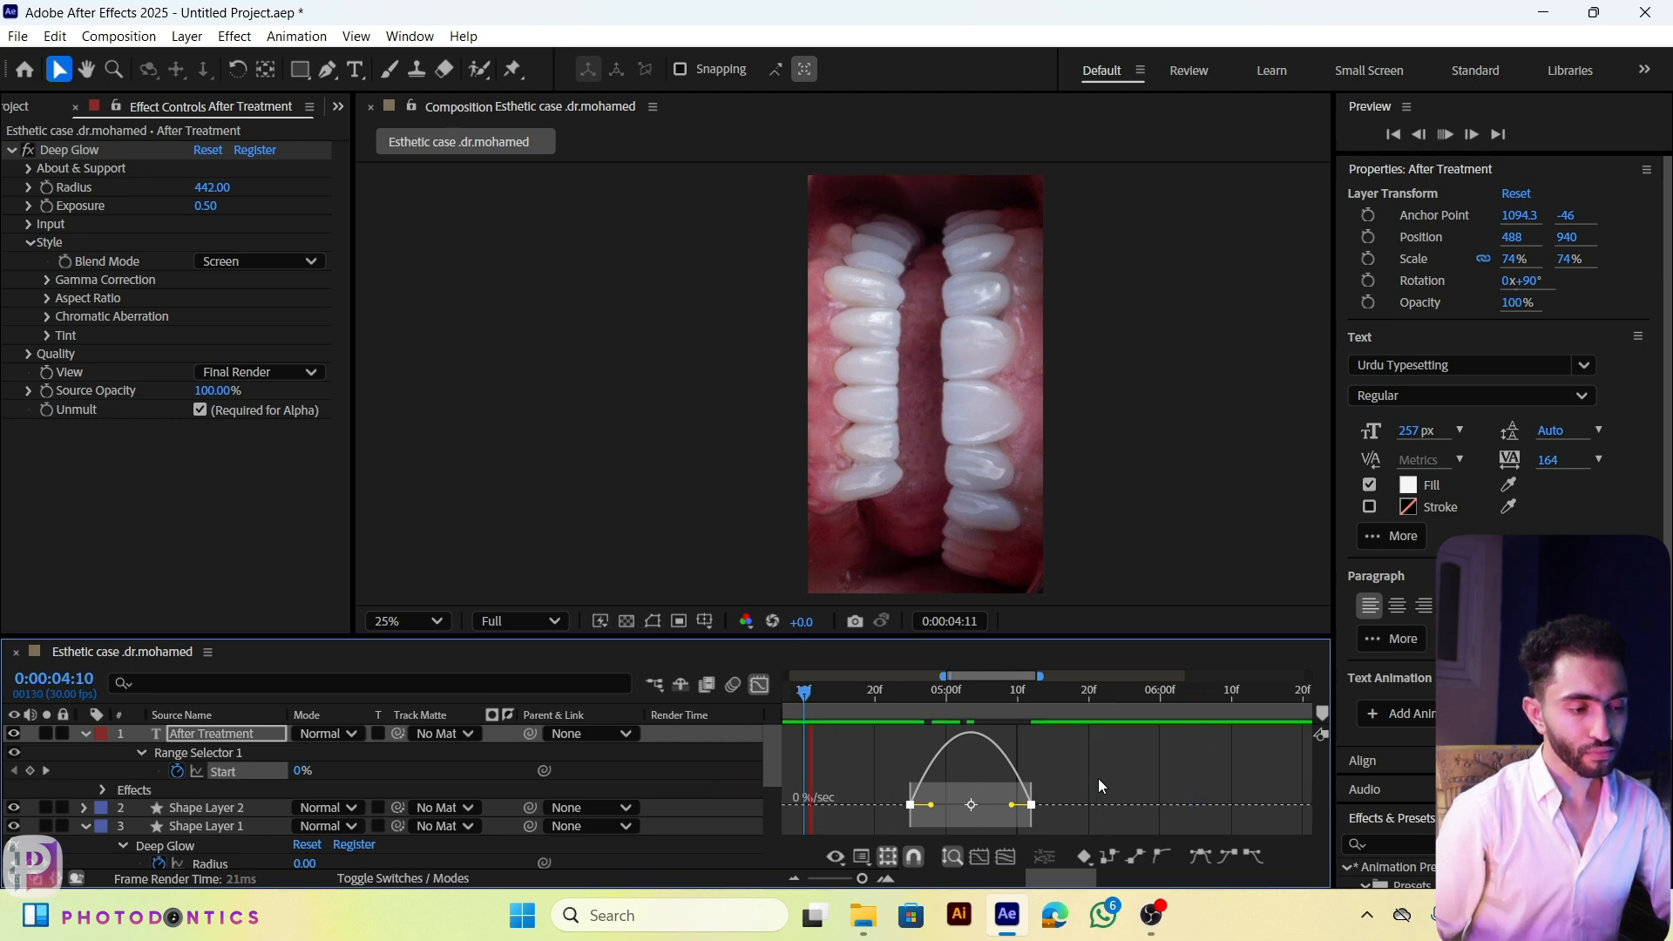
key(space)
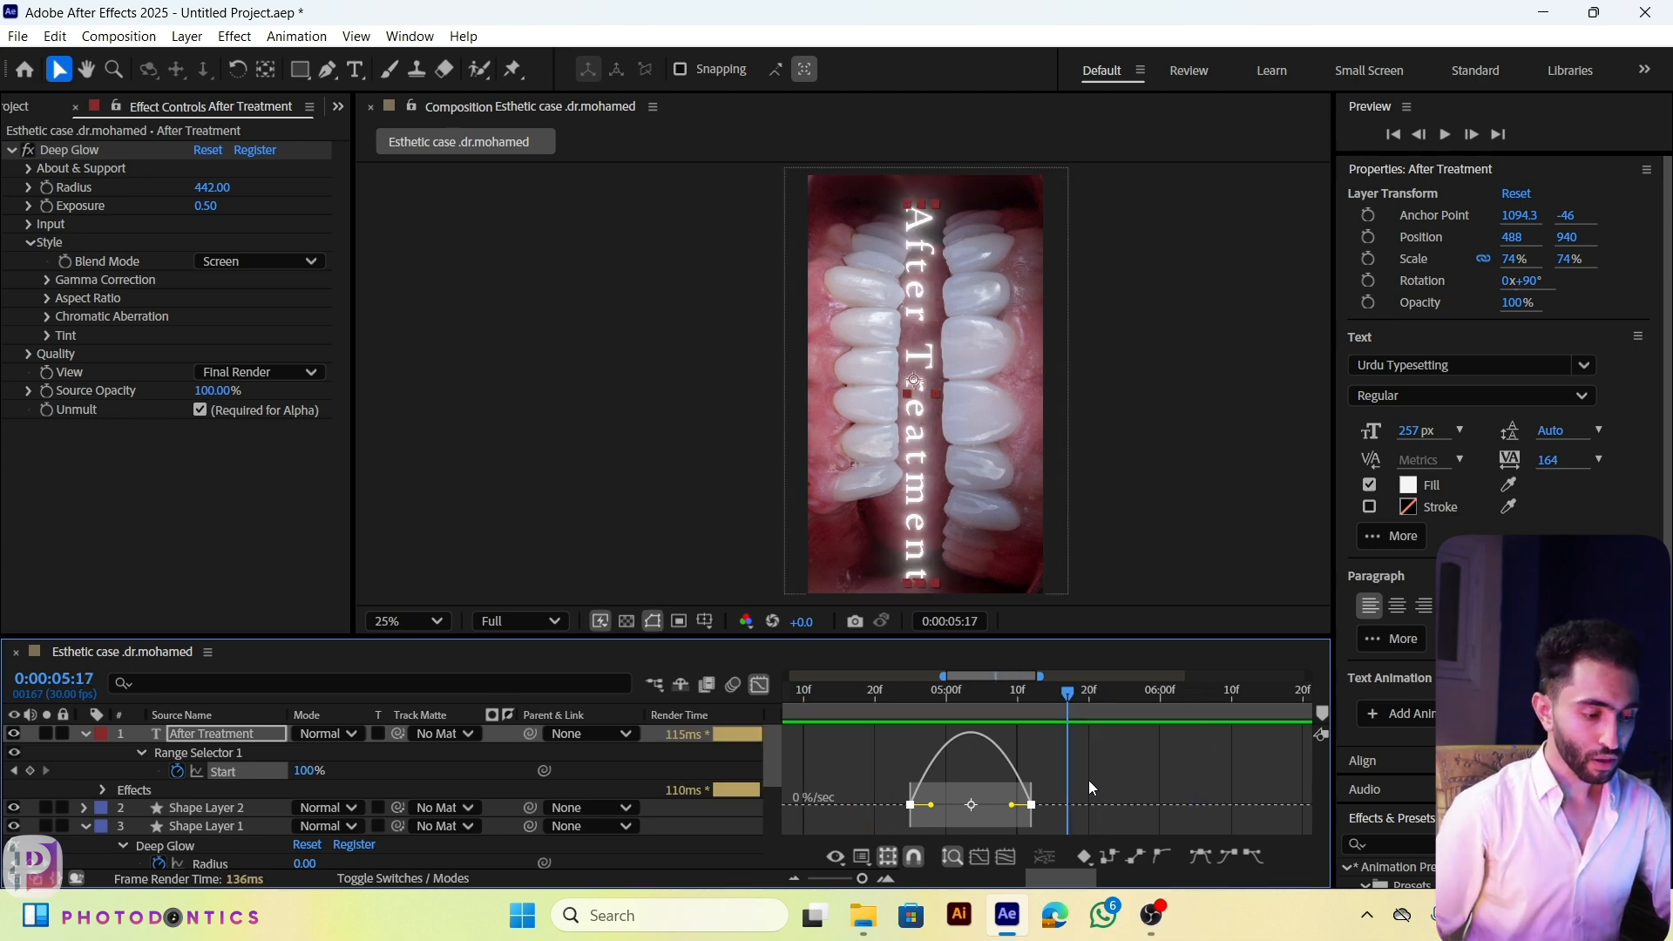
Step: Extend the first Start keyframe's influence to midway between the keyframes so the speed peaks late, preview it and close the graph
drag(930, 805, 973, 805)
key(space)
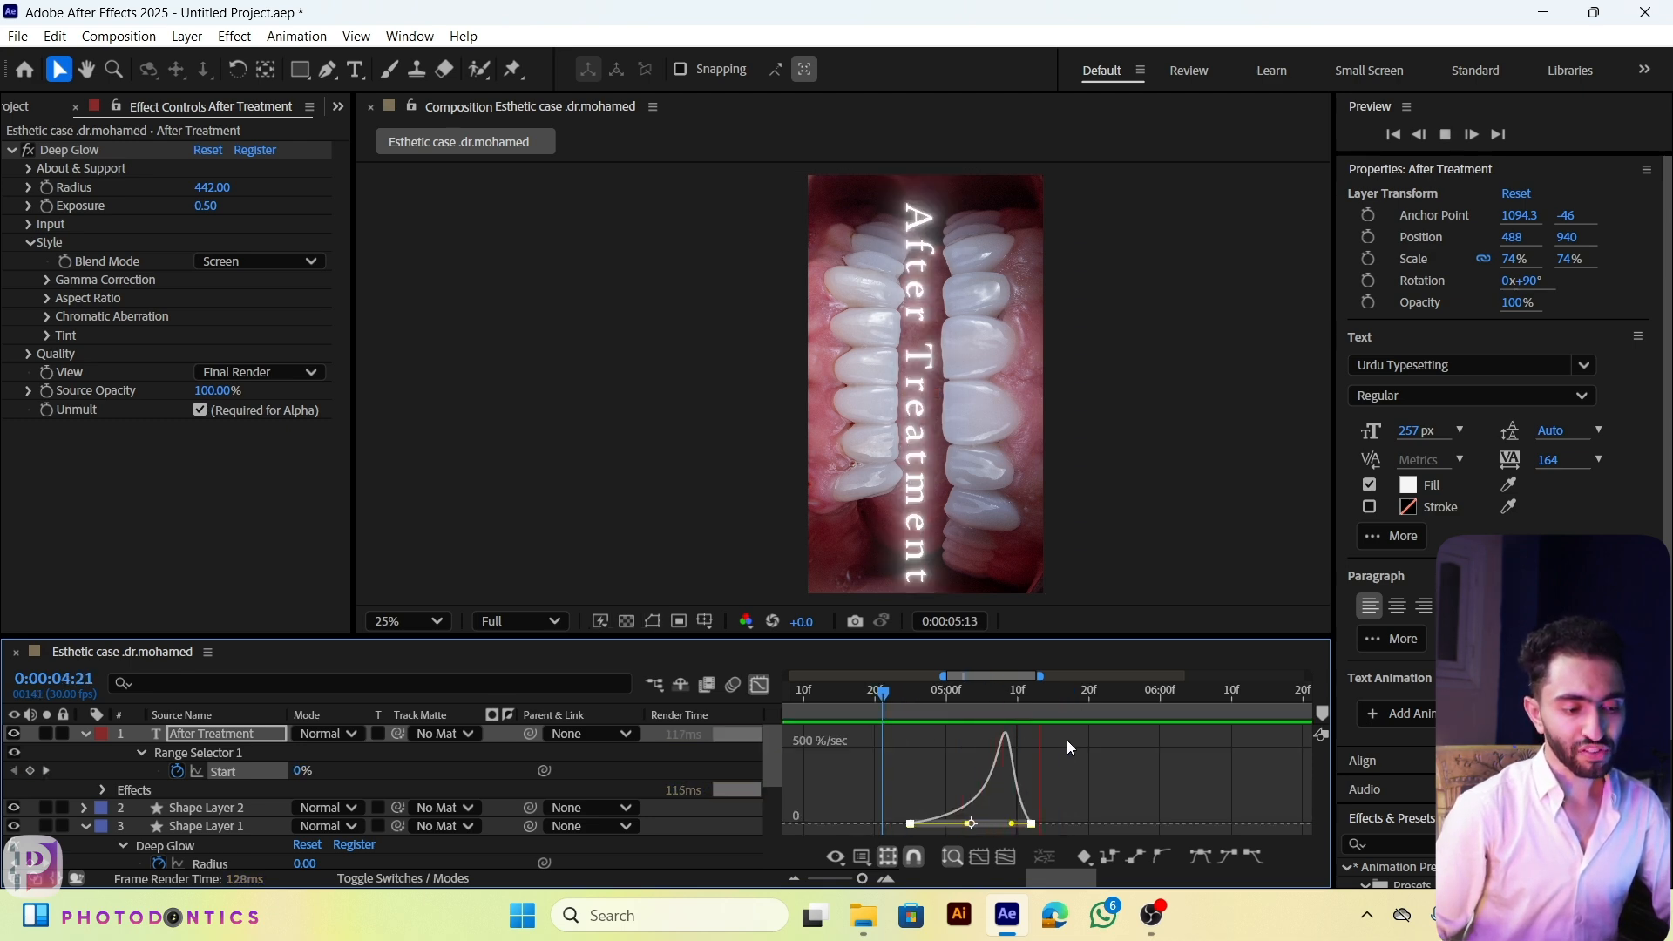
key(space)
key(space)
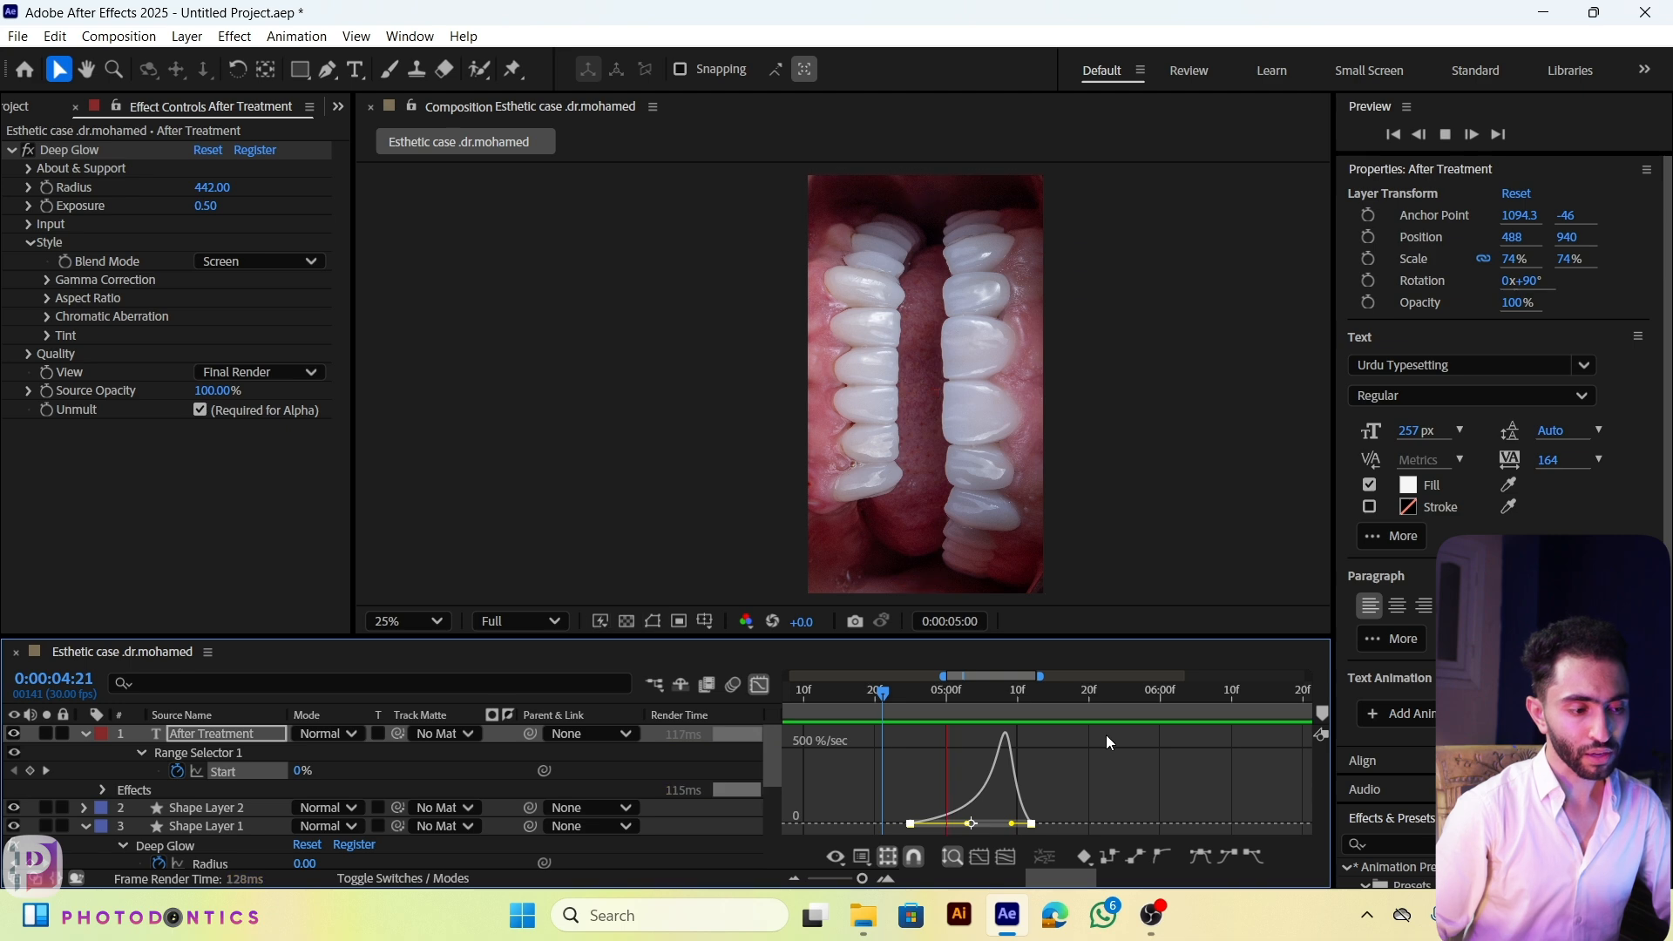
key(space)
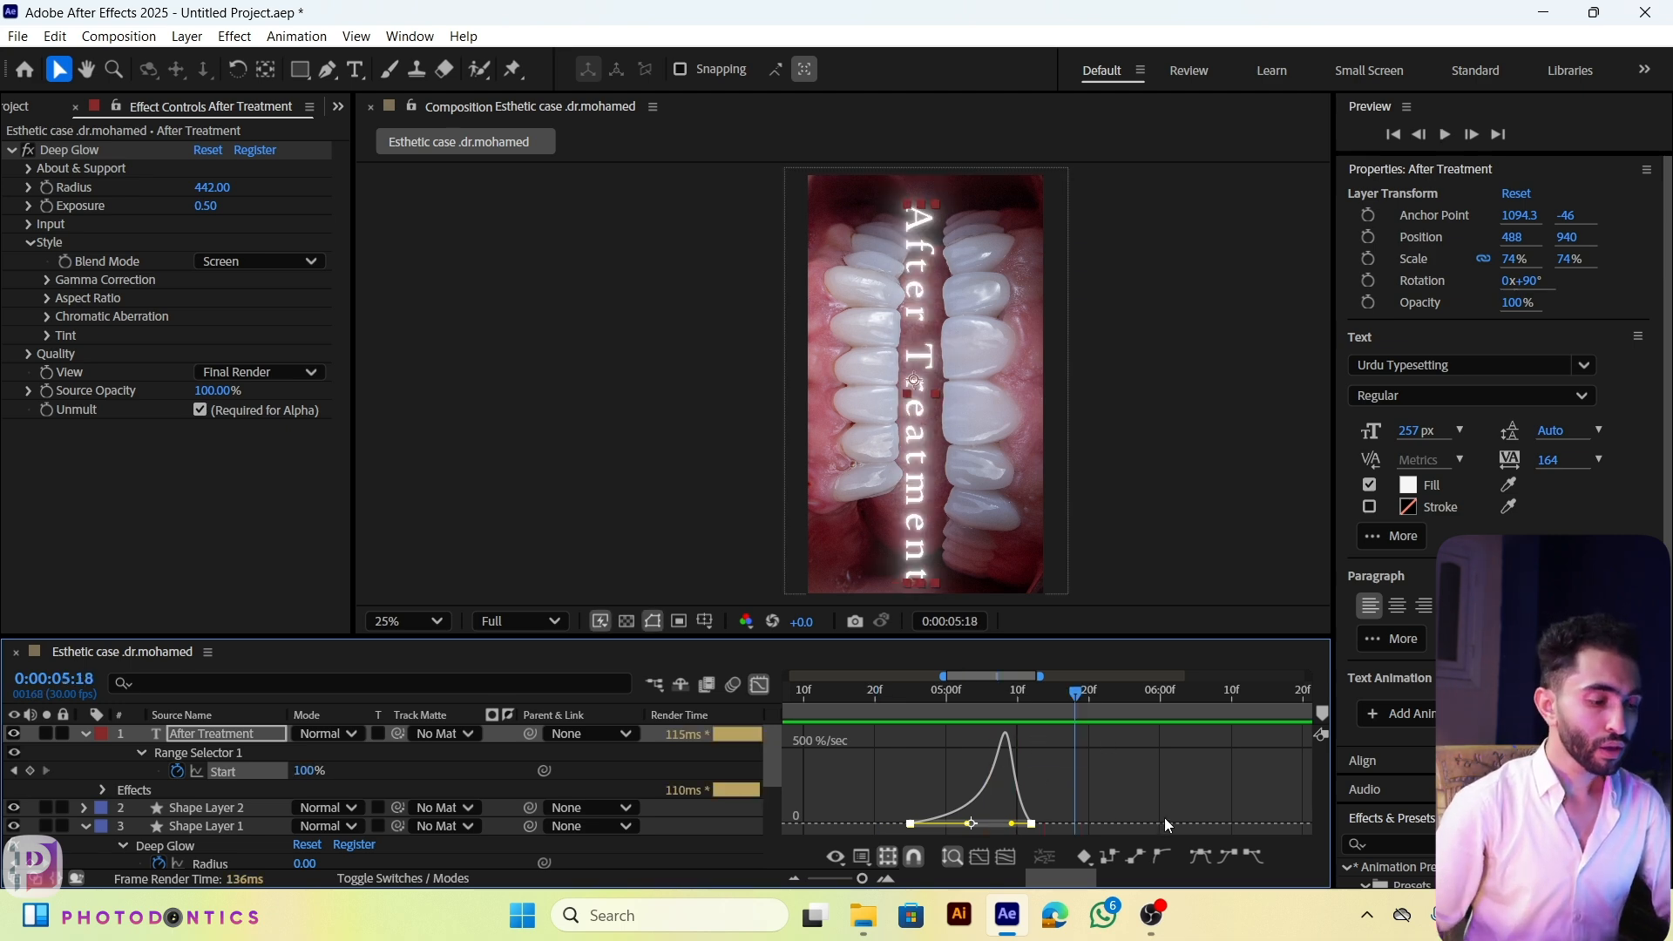
click(760, 685)
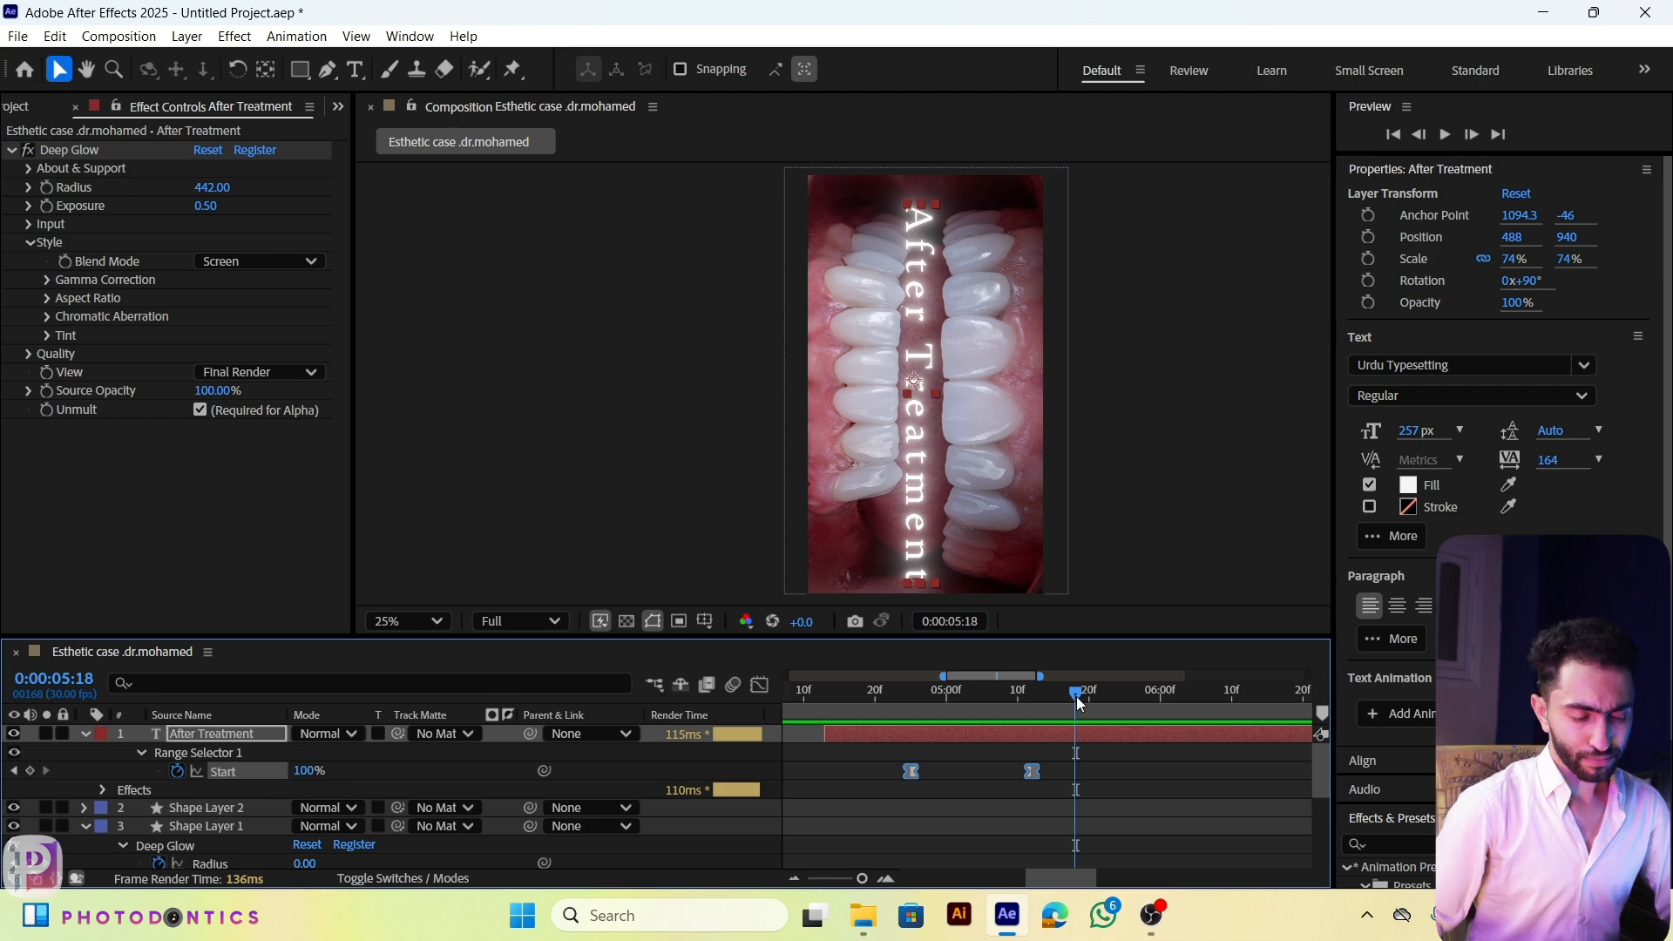
Step: Place the playhead on the ending keyframe at 0:00:05:12 and change the After Treatment text's fill to purple 9D0DE9
drag(1078, 704, 916, 718)
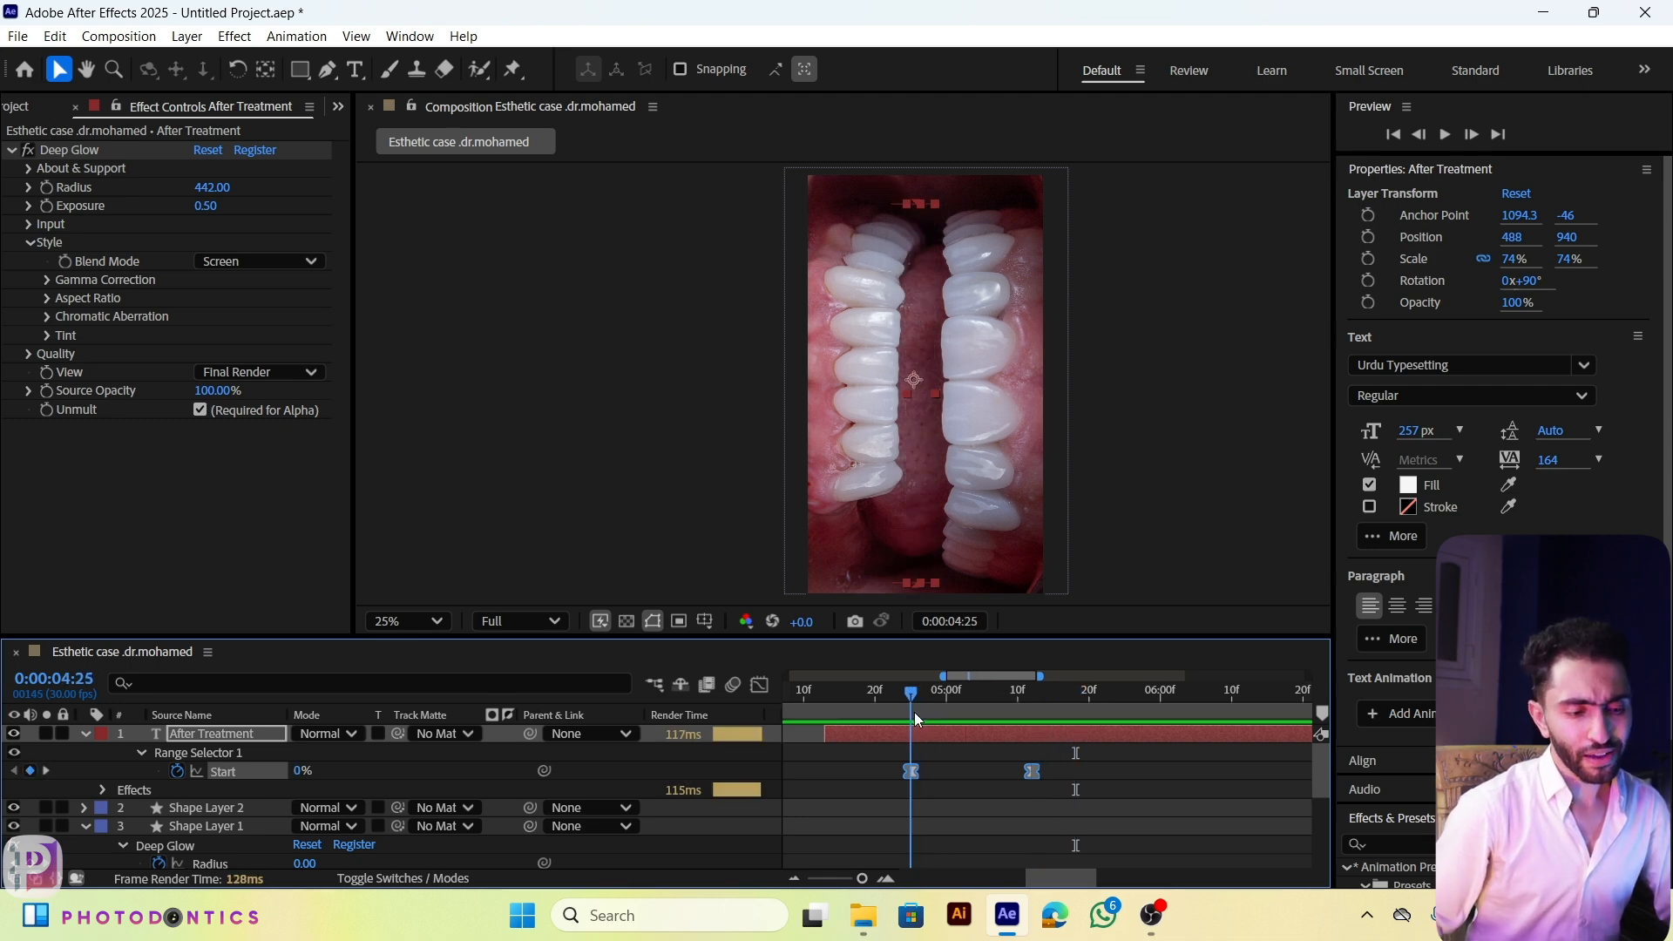
key(k)
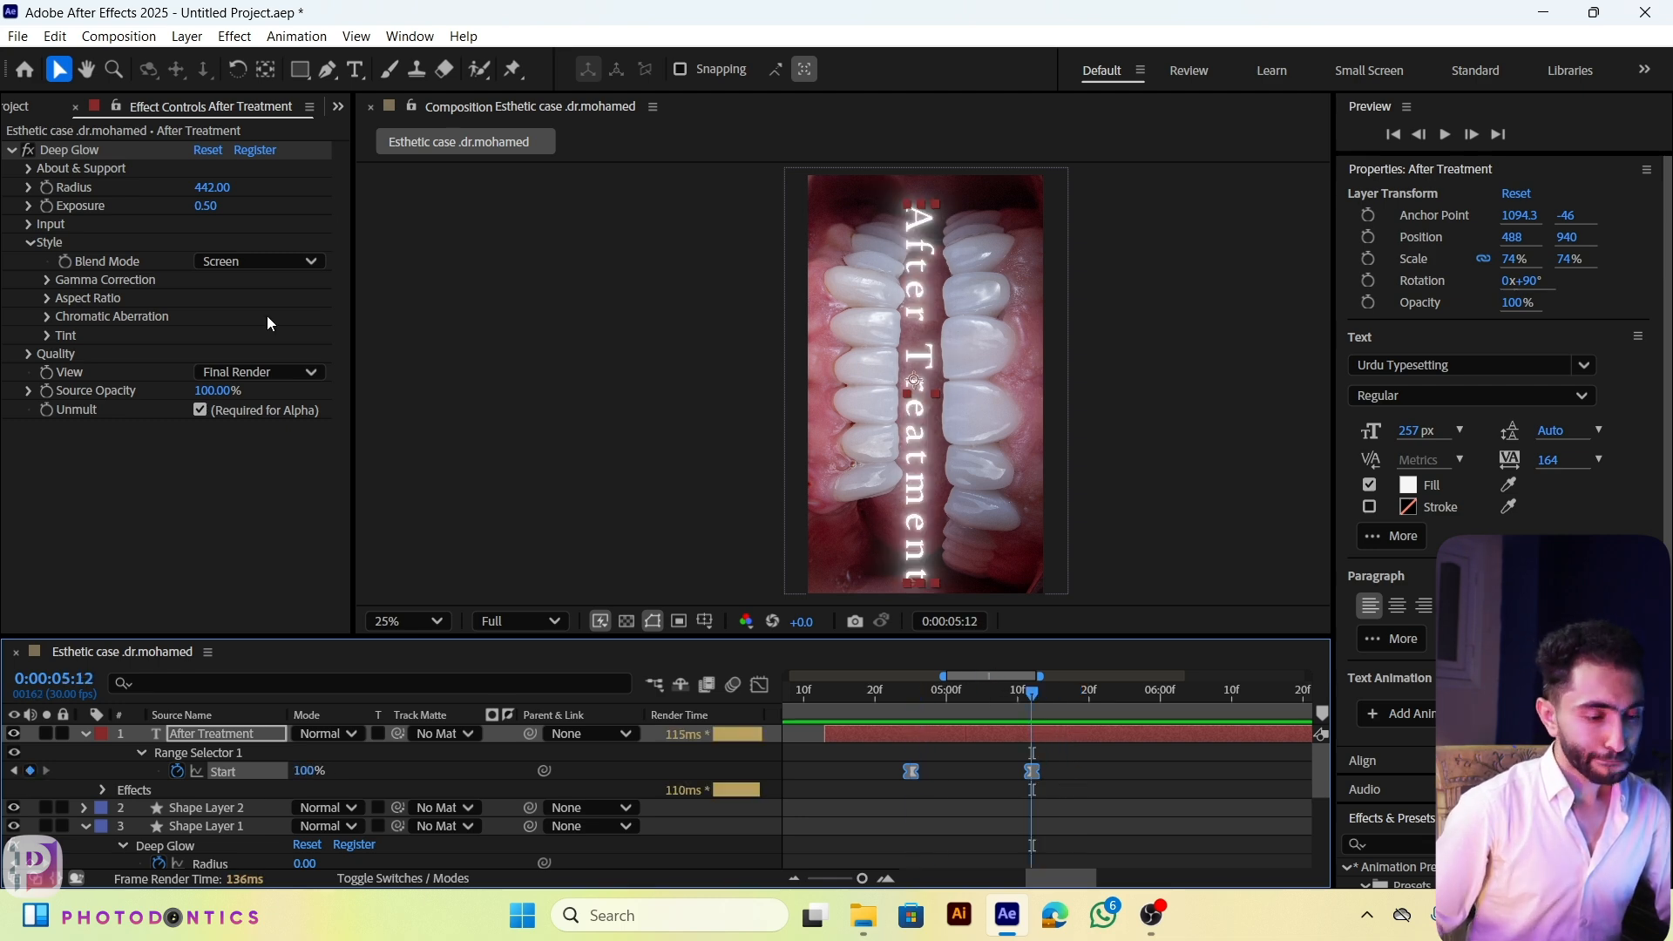
click(980, 743)
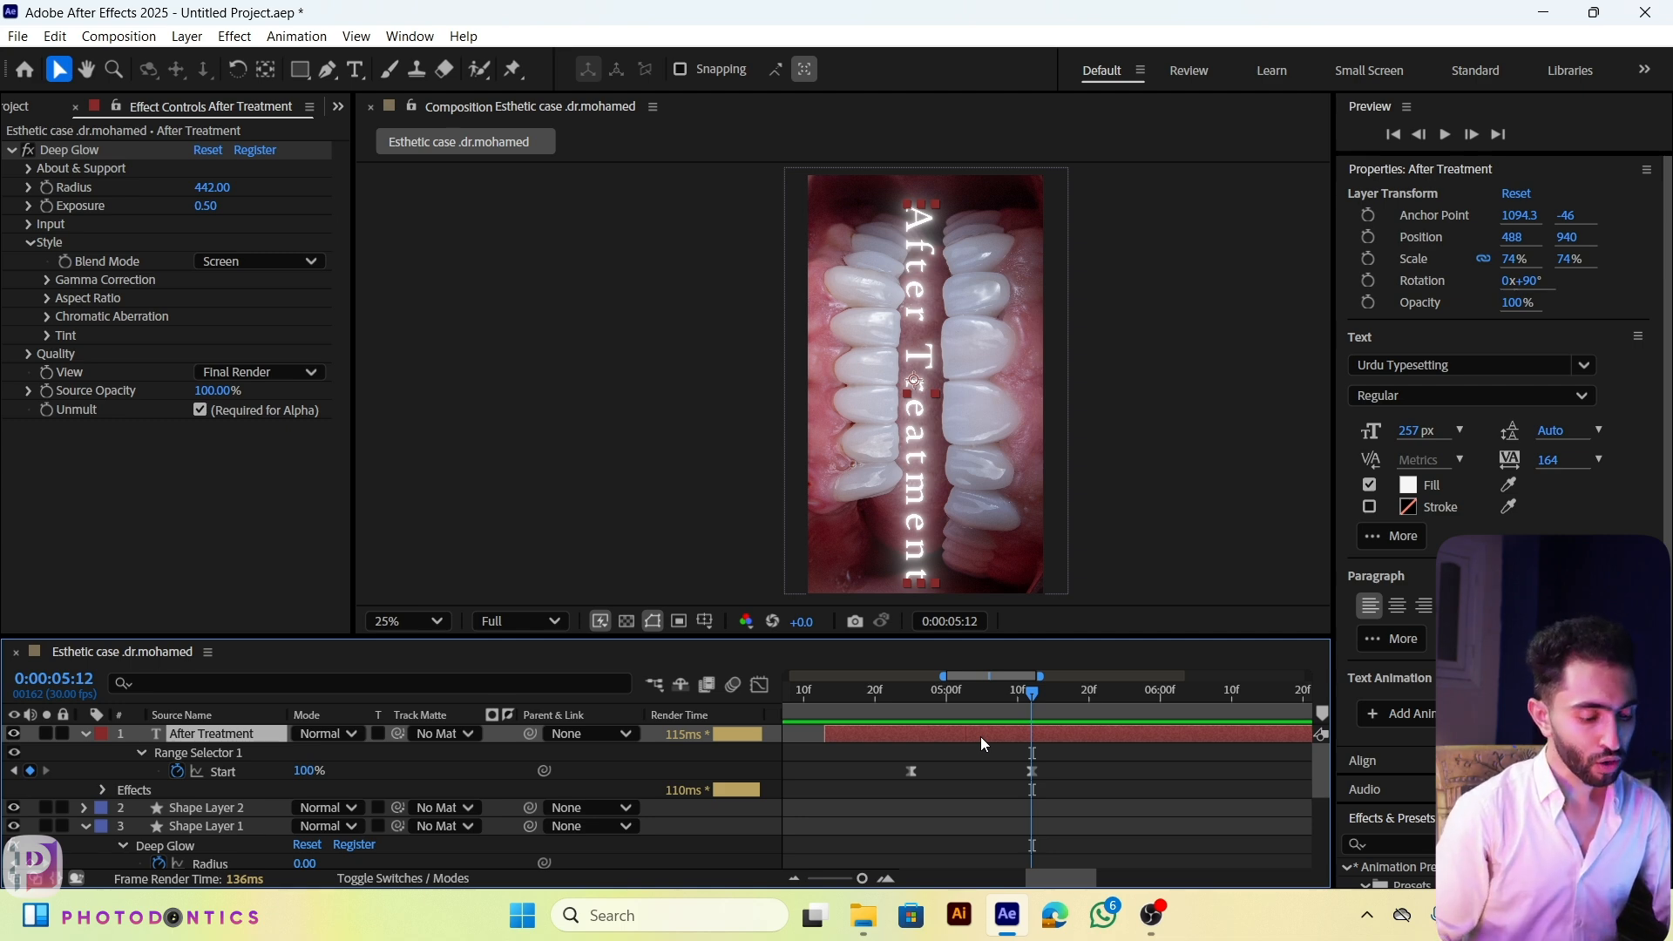
scroll(1399, 723, down, 3)
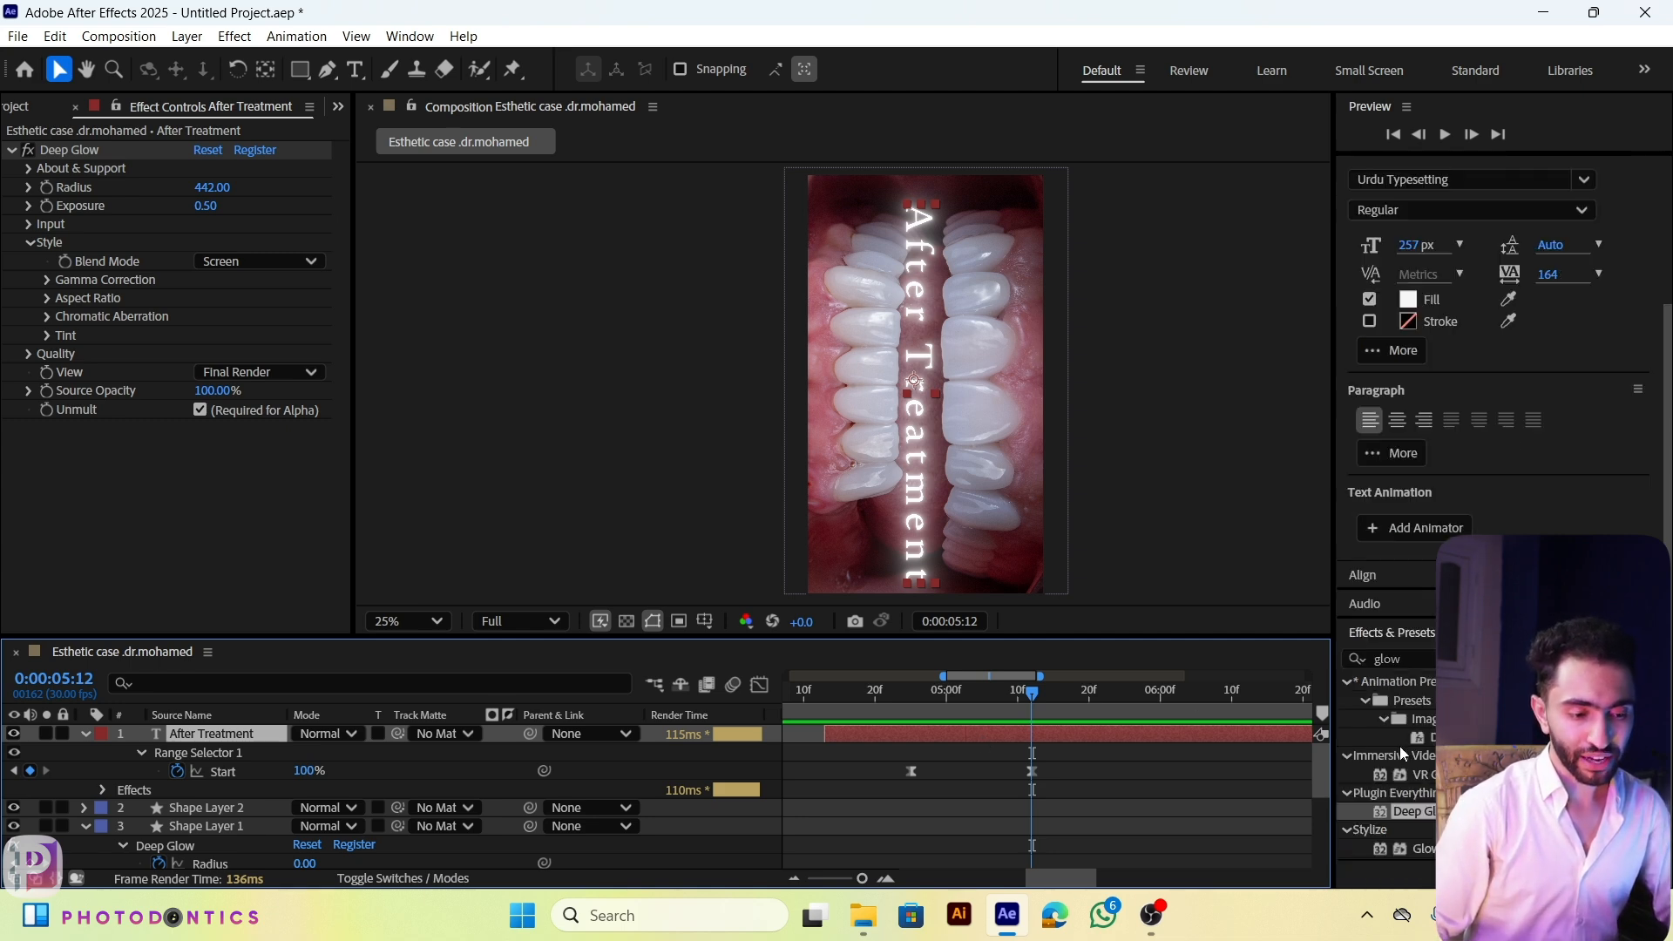
double_click(1401, 660)
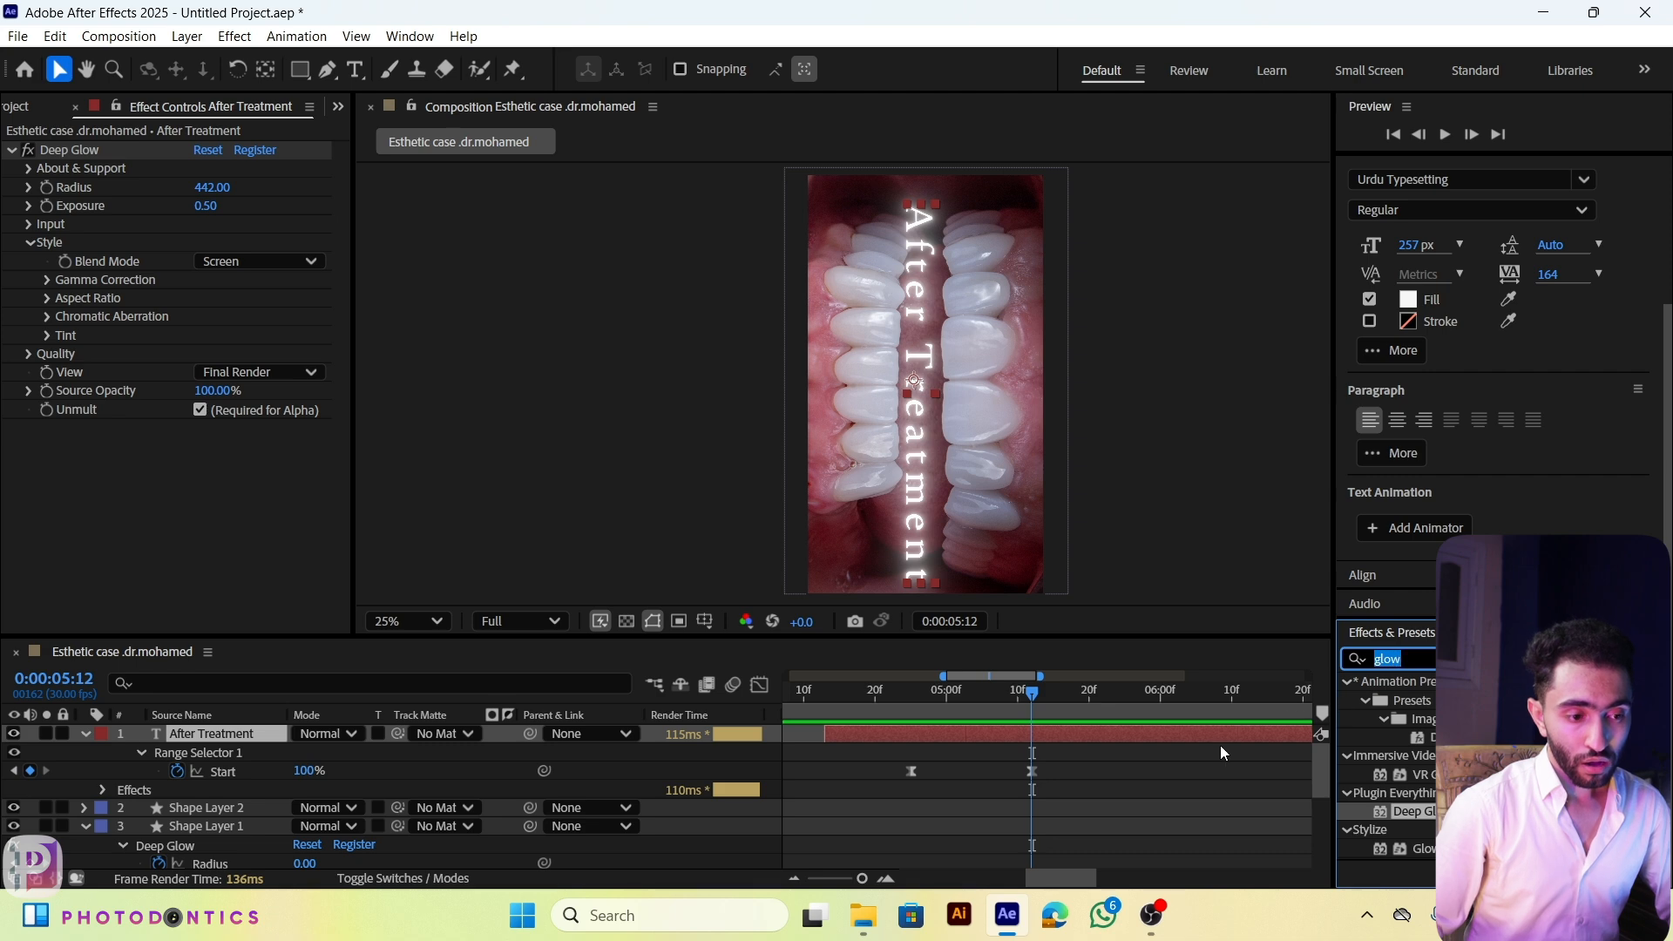
click(1408, 299)
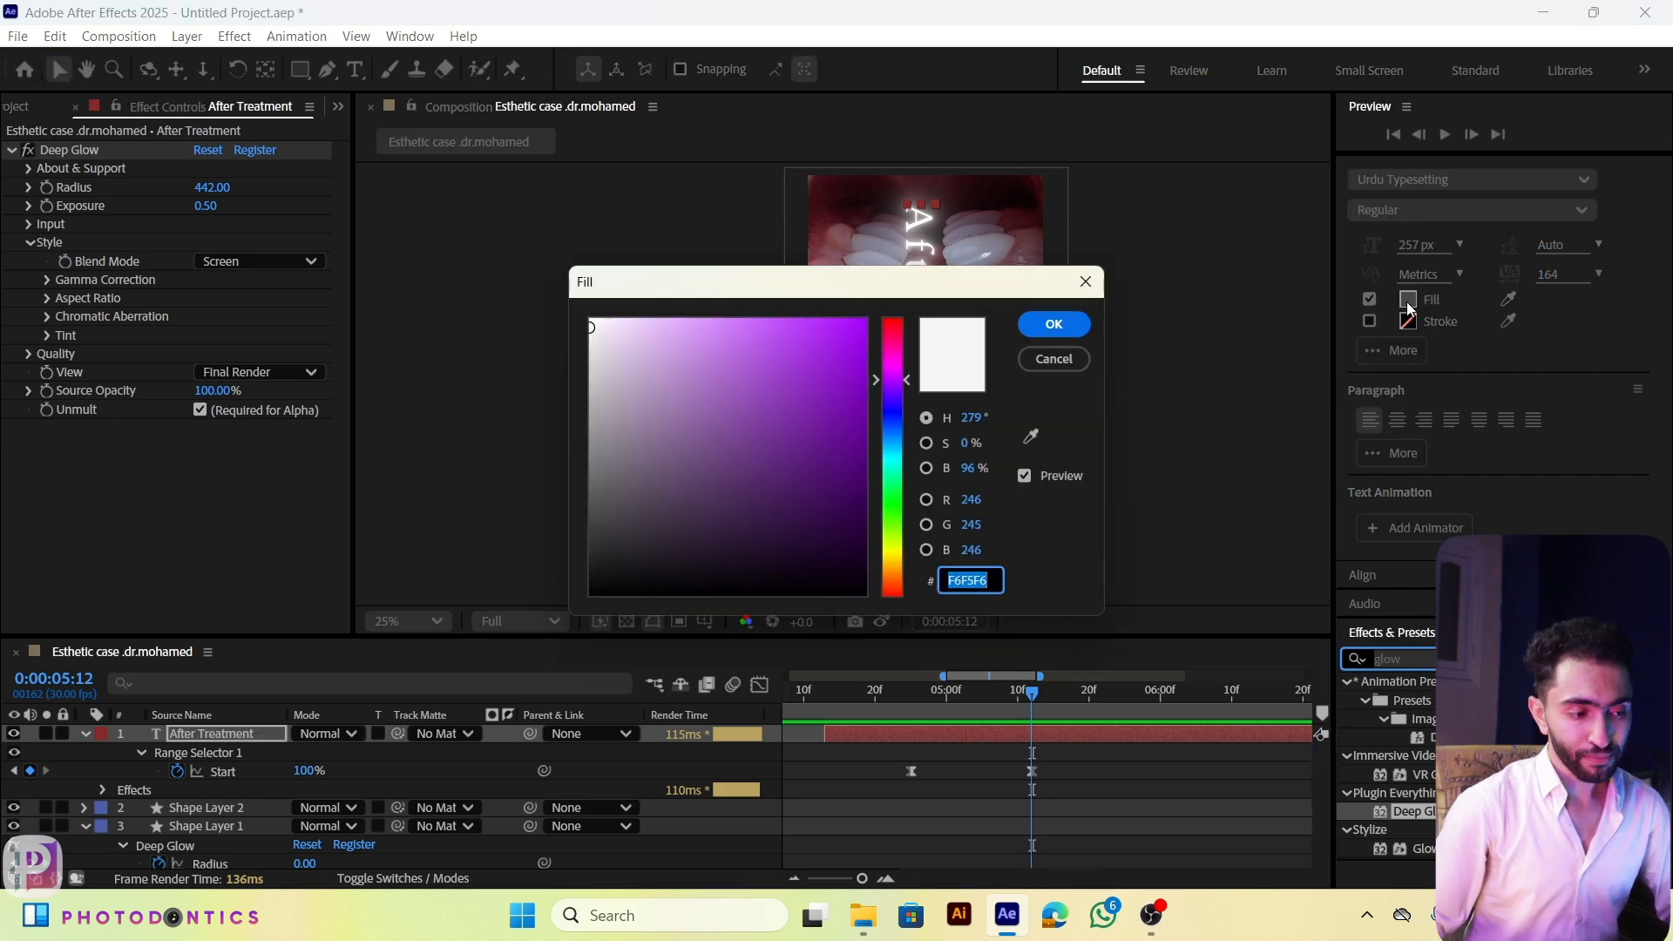
click(851, 327)
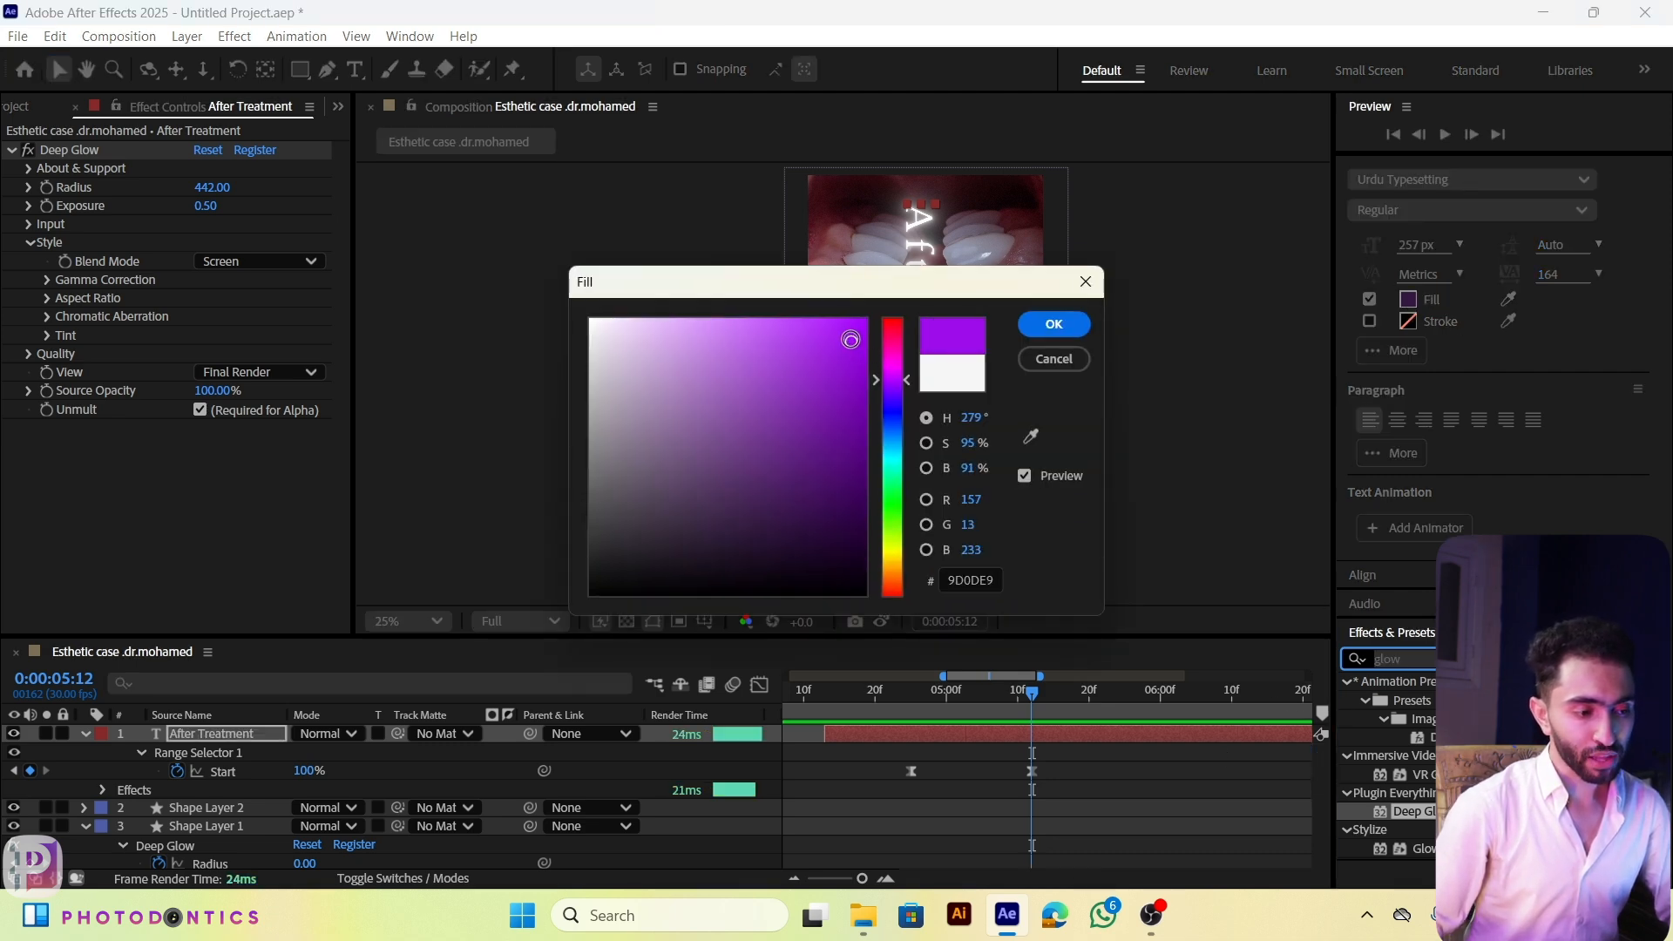
click(1049, 324)
Step: Search the effects for "tint", apply Tint to the After Treatment layer and compare the text with and without it
double_click(1433, 657)
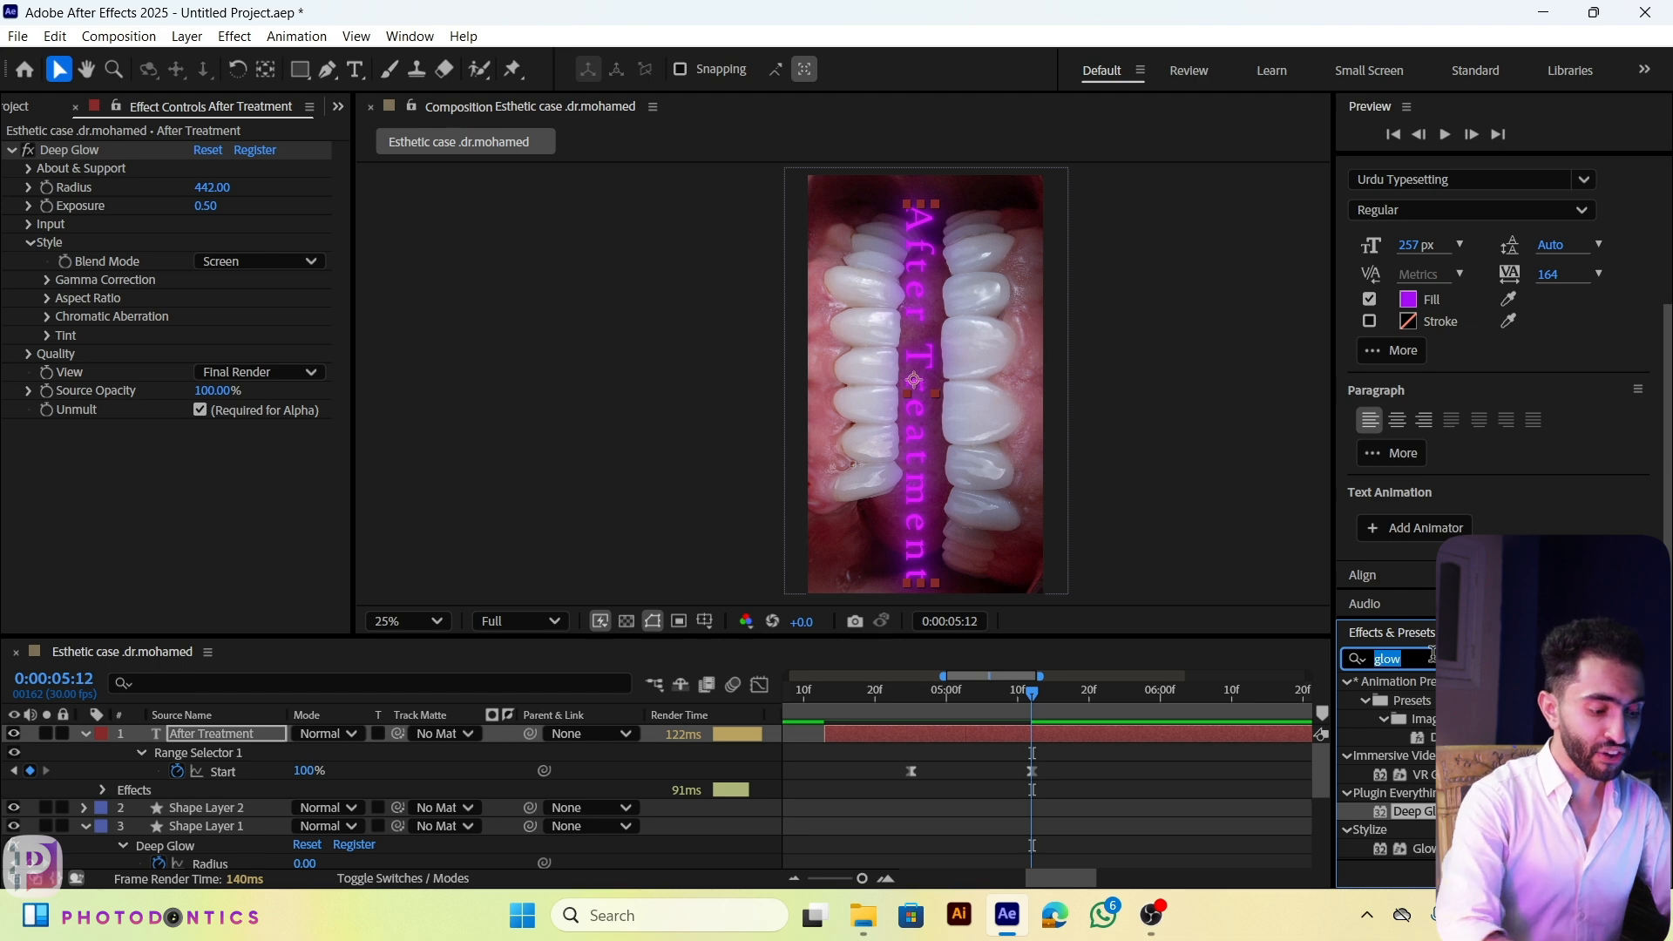
text(tint)
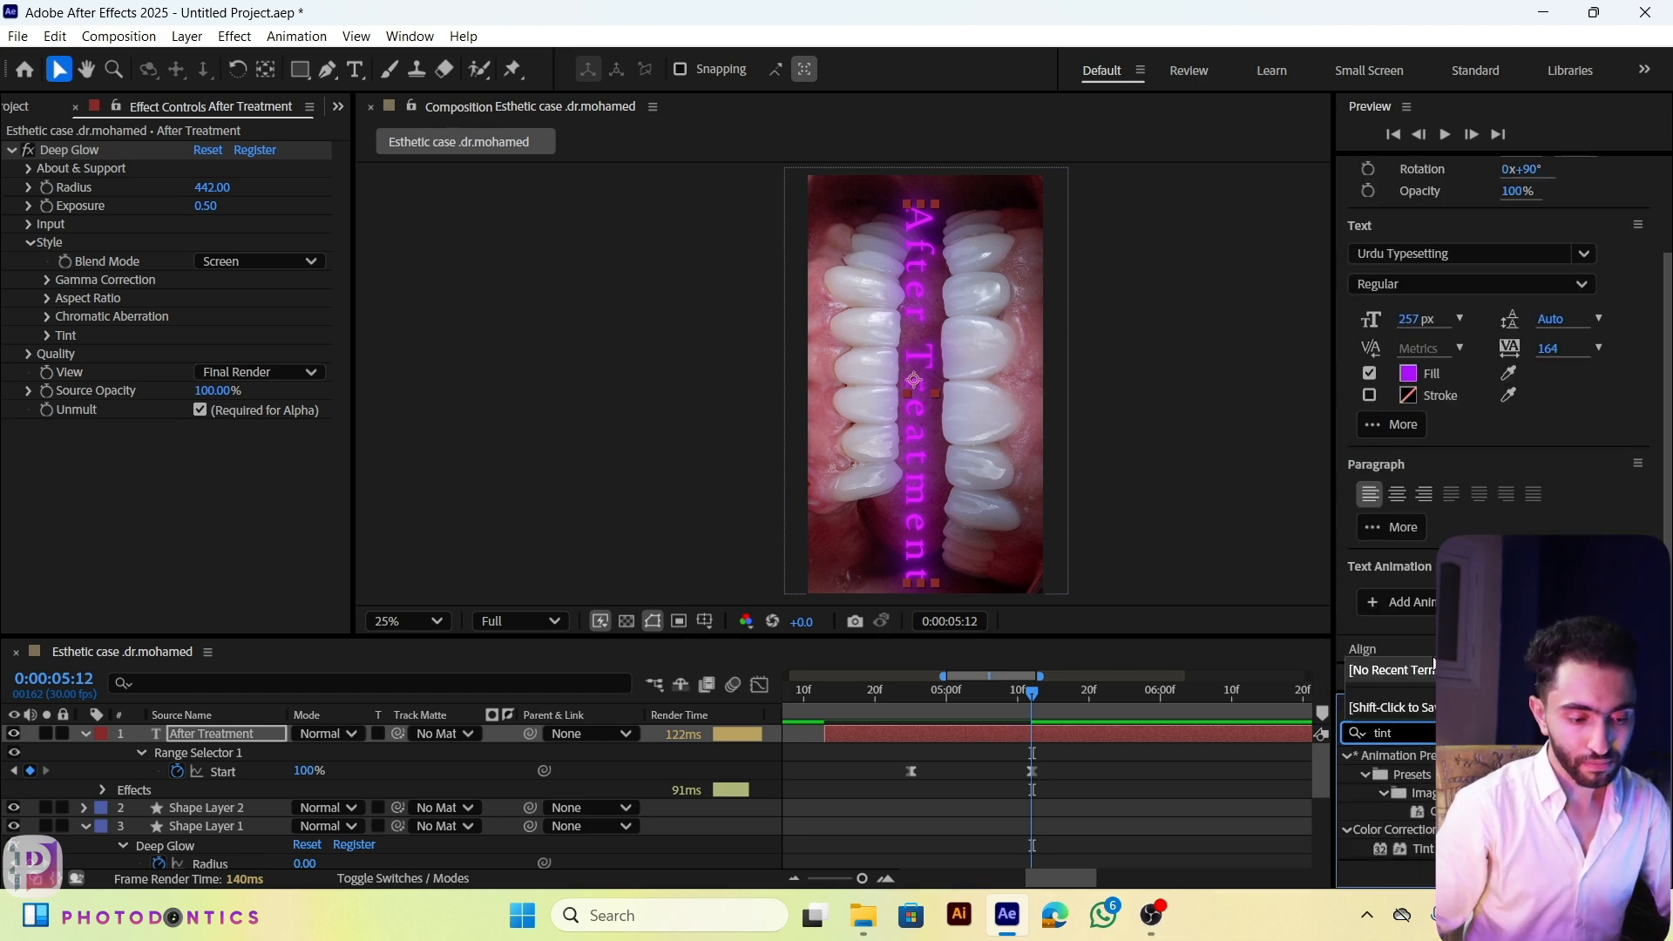
drag(1420, 849, 1133, 737)
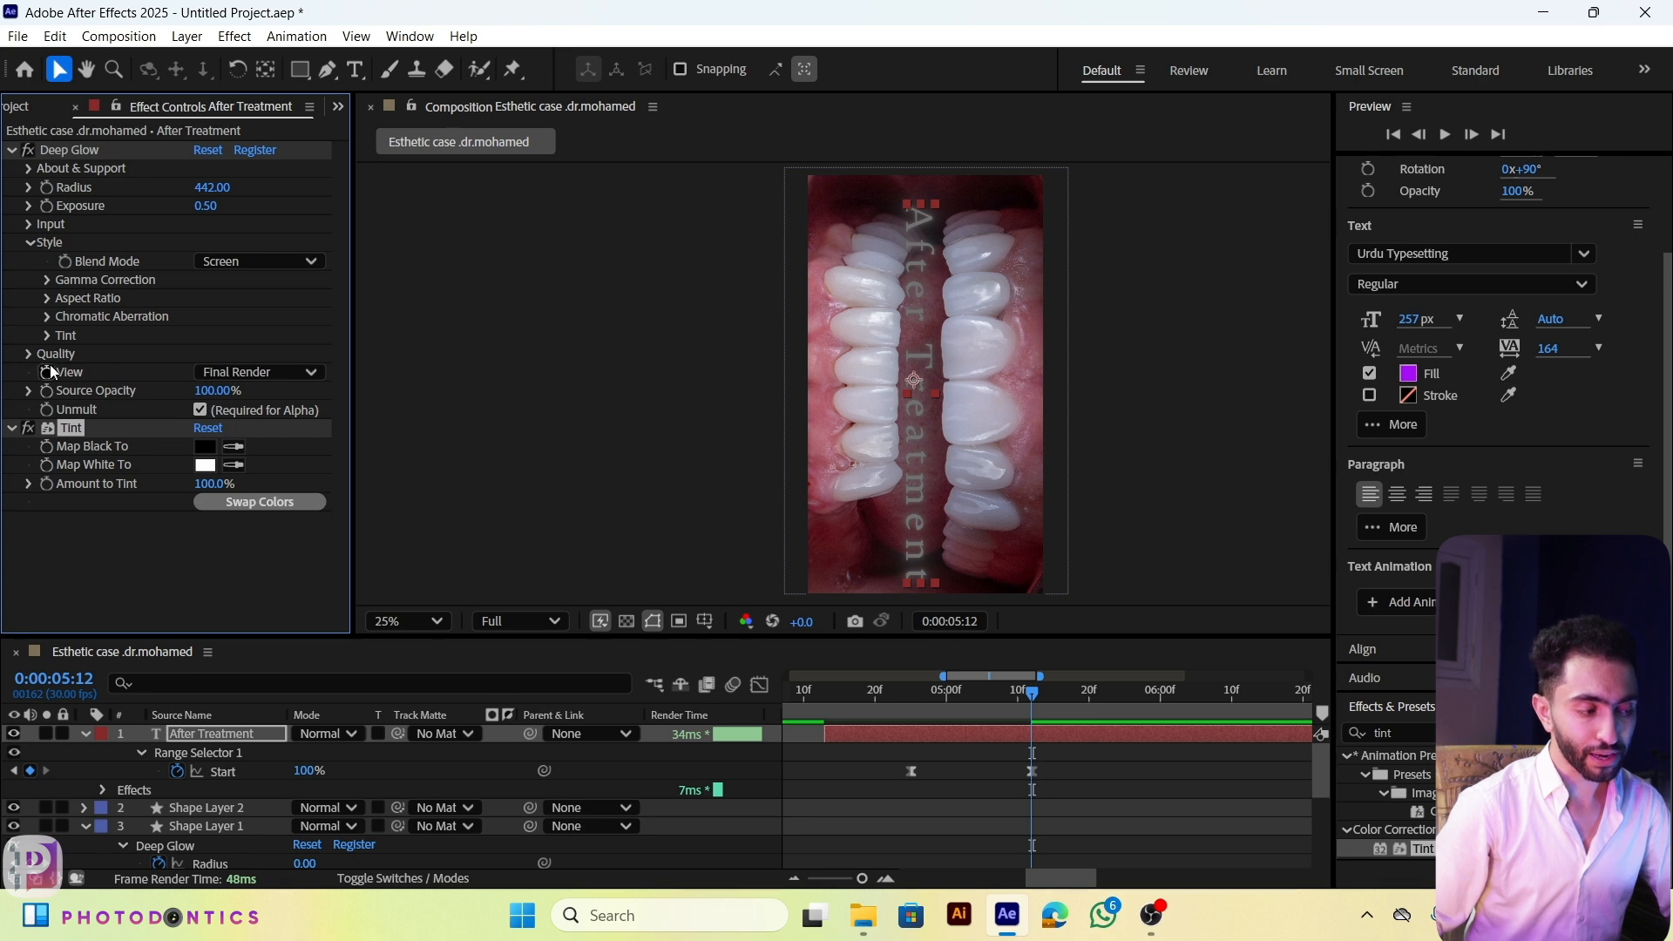
click(28, 428)
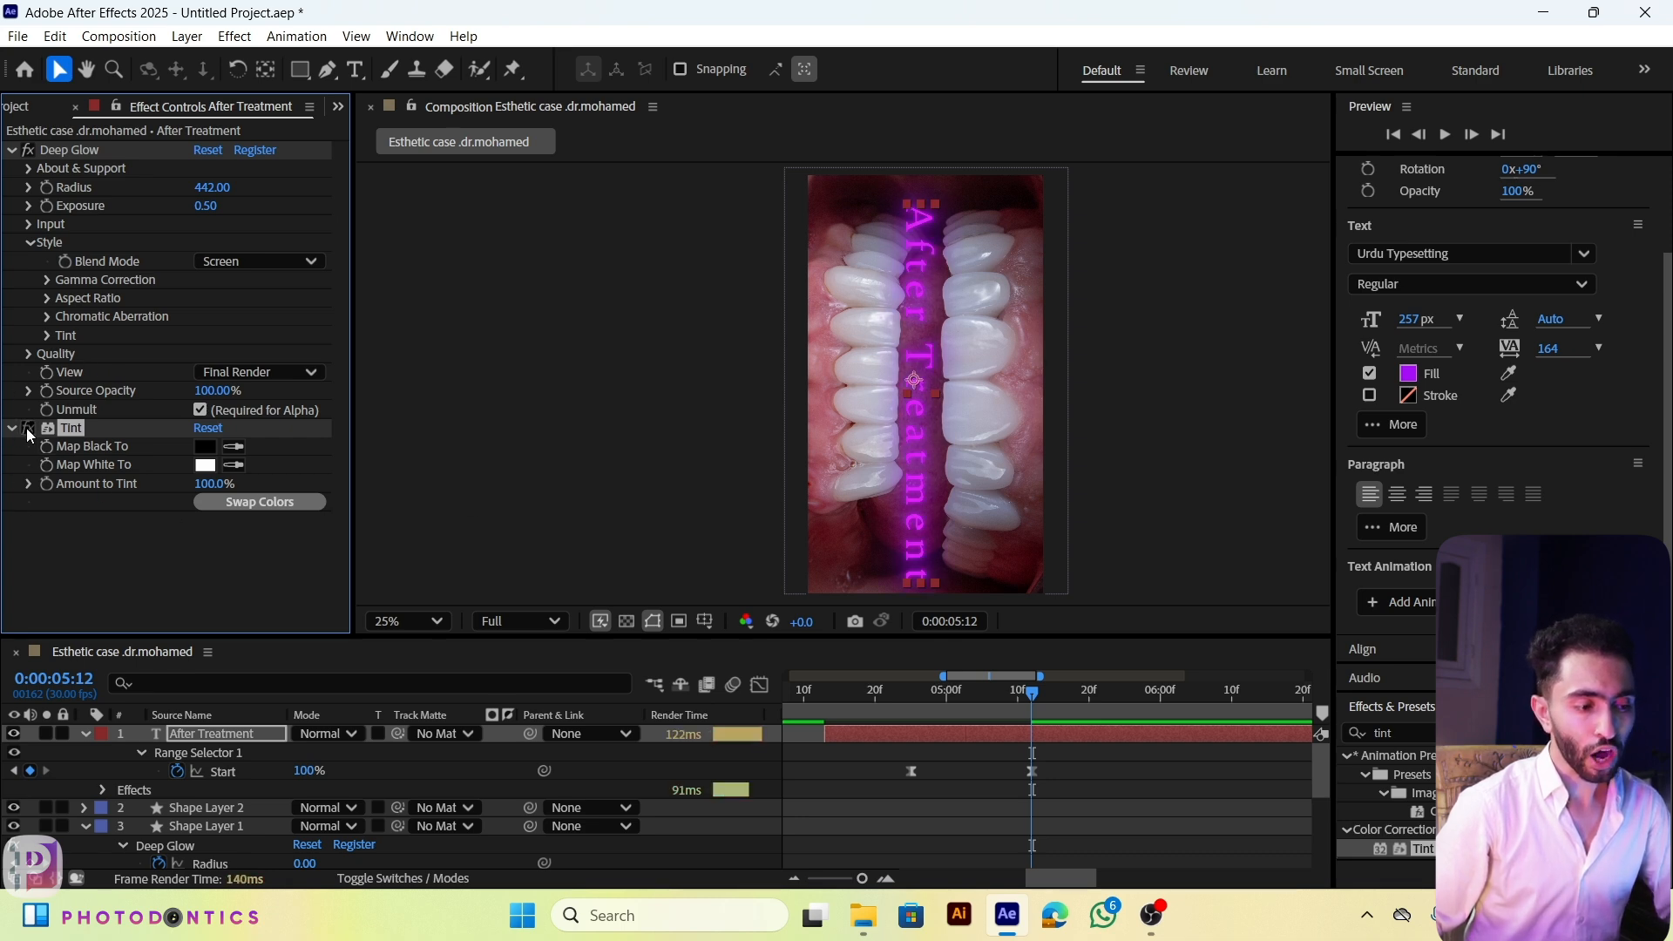
click(29, 428)
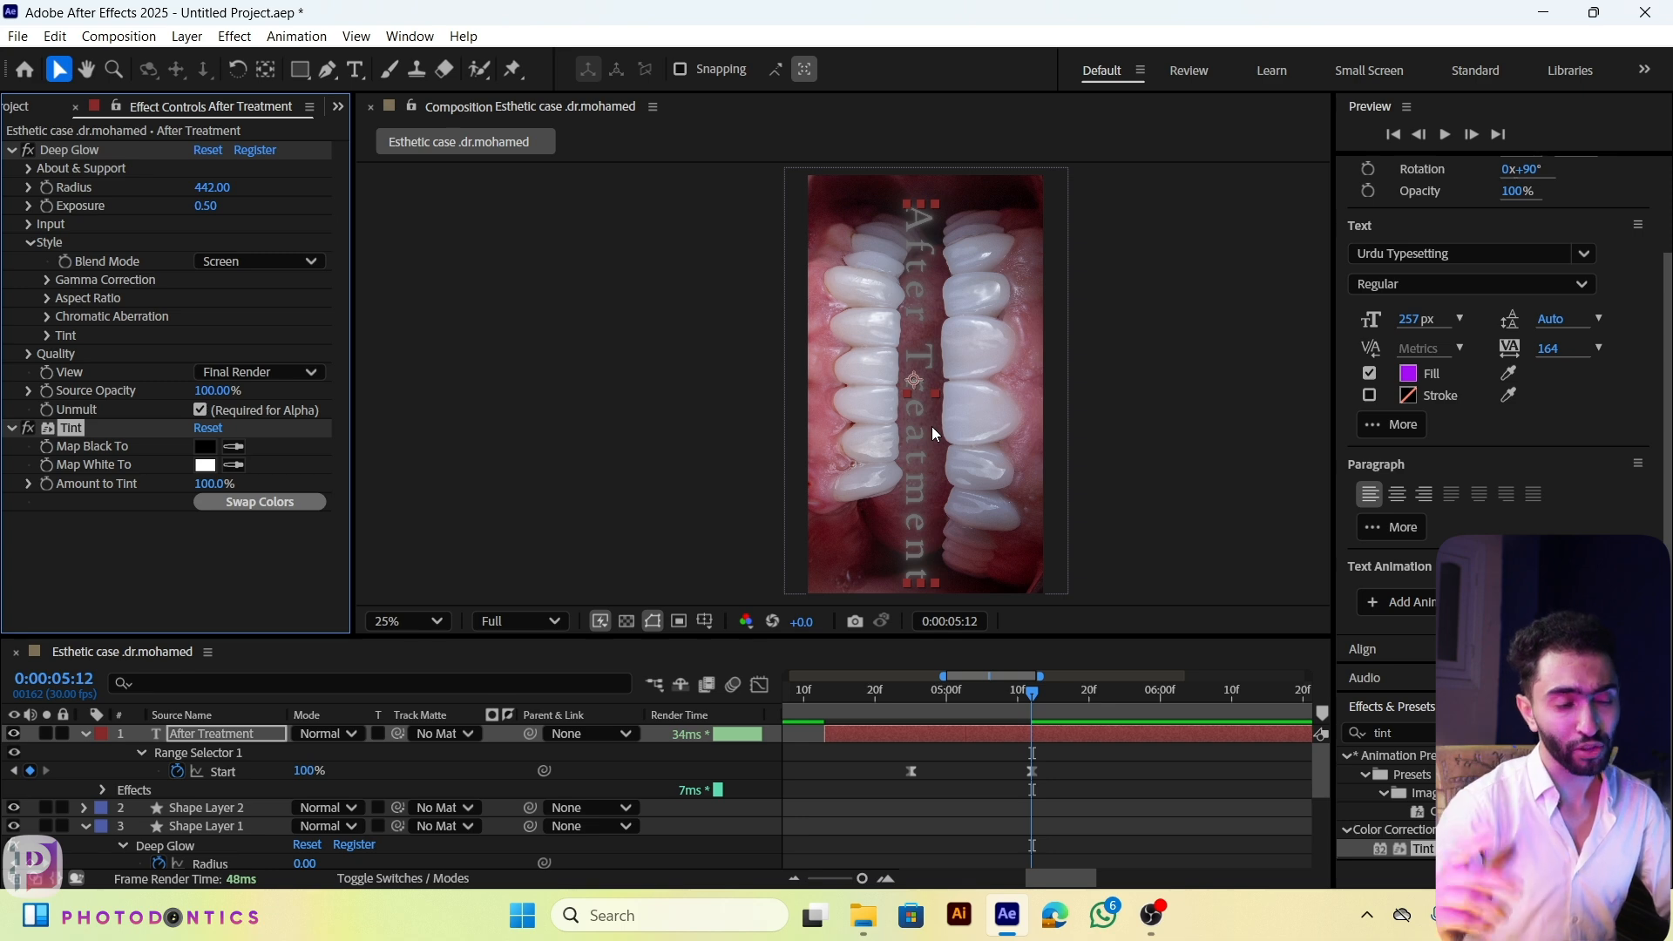
Step: Set both the Map Black To and Map White To colors of the Tint effect to bright red
click(205, 446)
mouse_move(703, 428)
mouse_down()
mouse_move(816, 381)
mouse_move(856, 322)
mouse_up()
click(1053, 324)
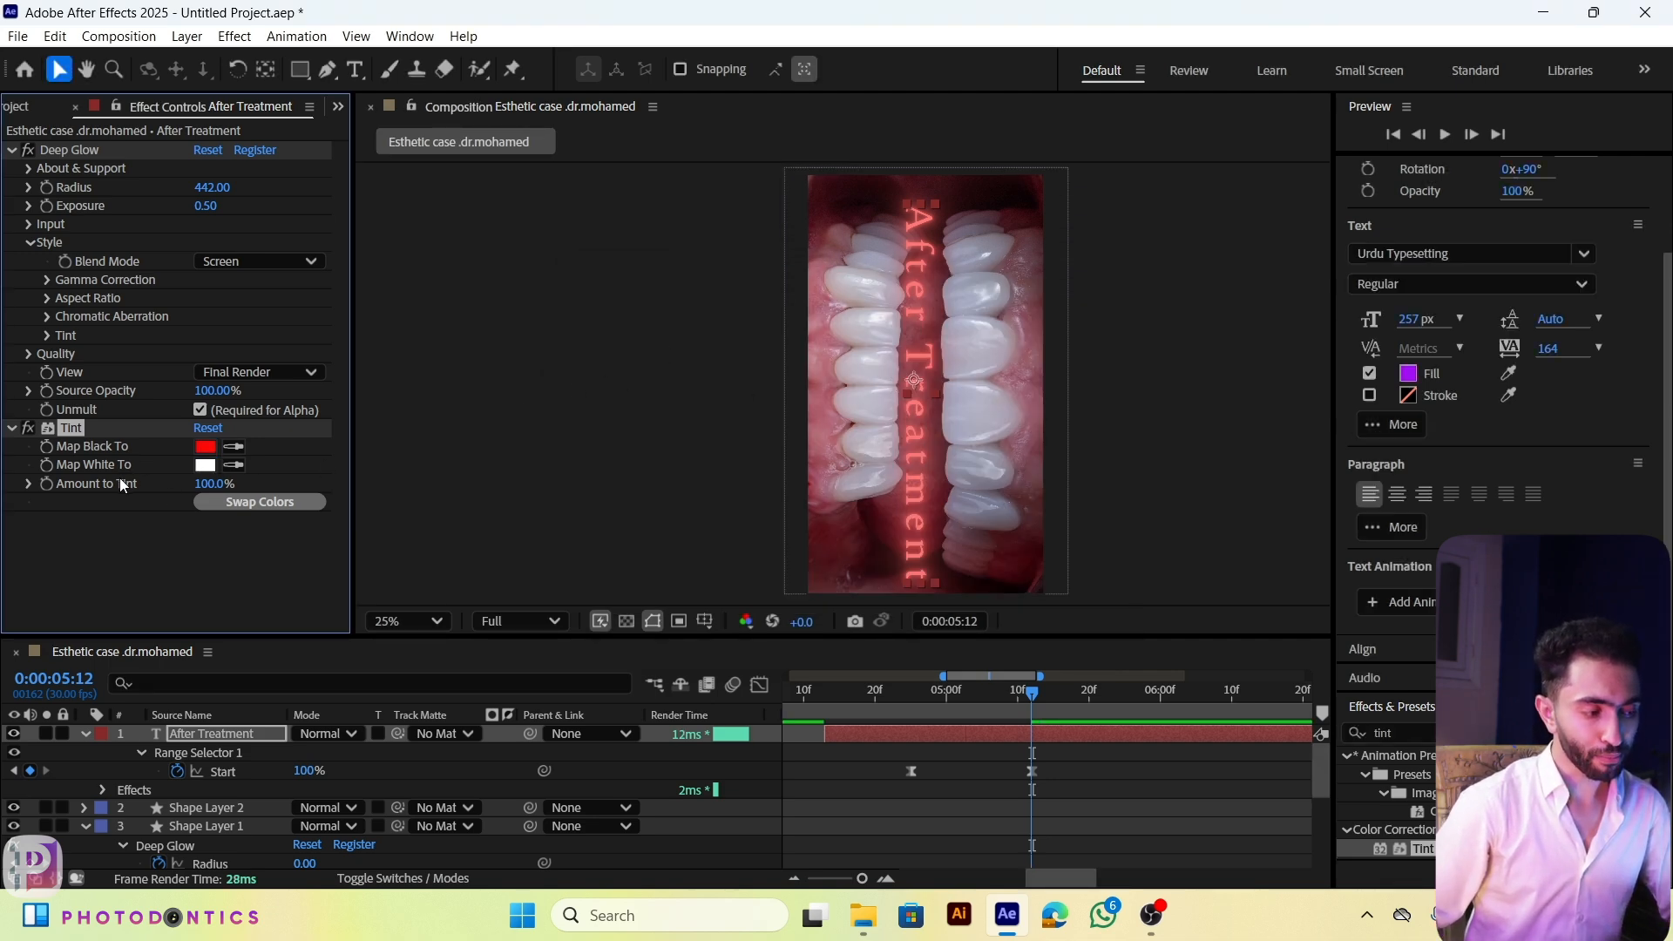
click(206, 464)
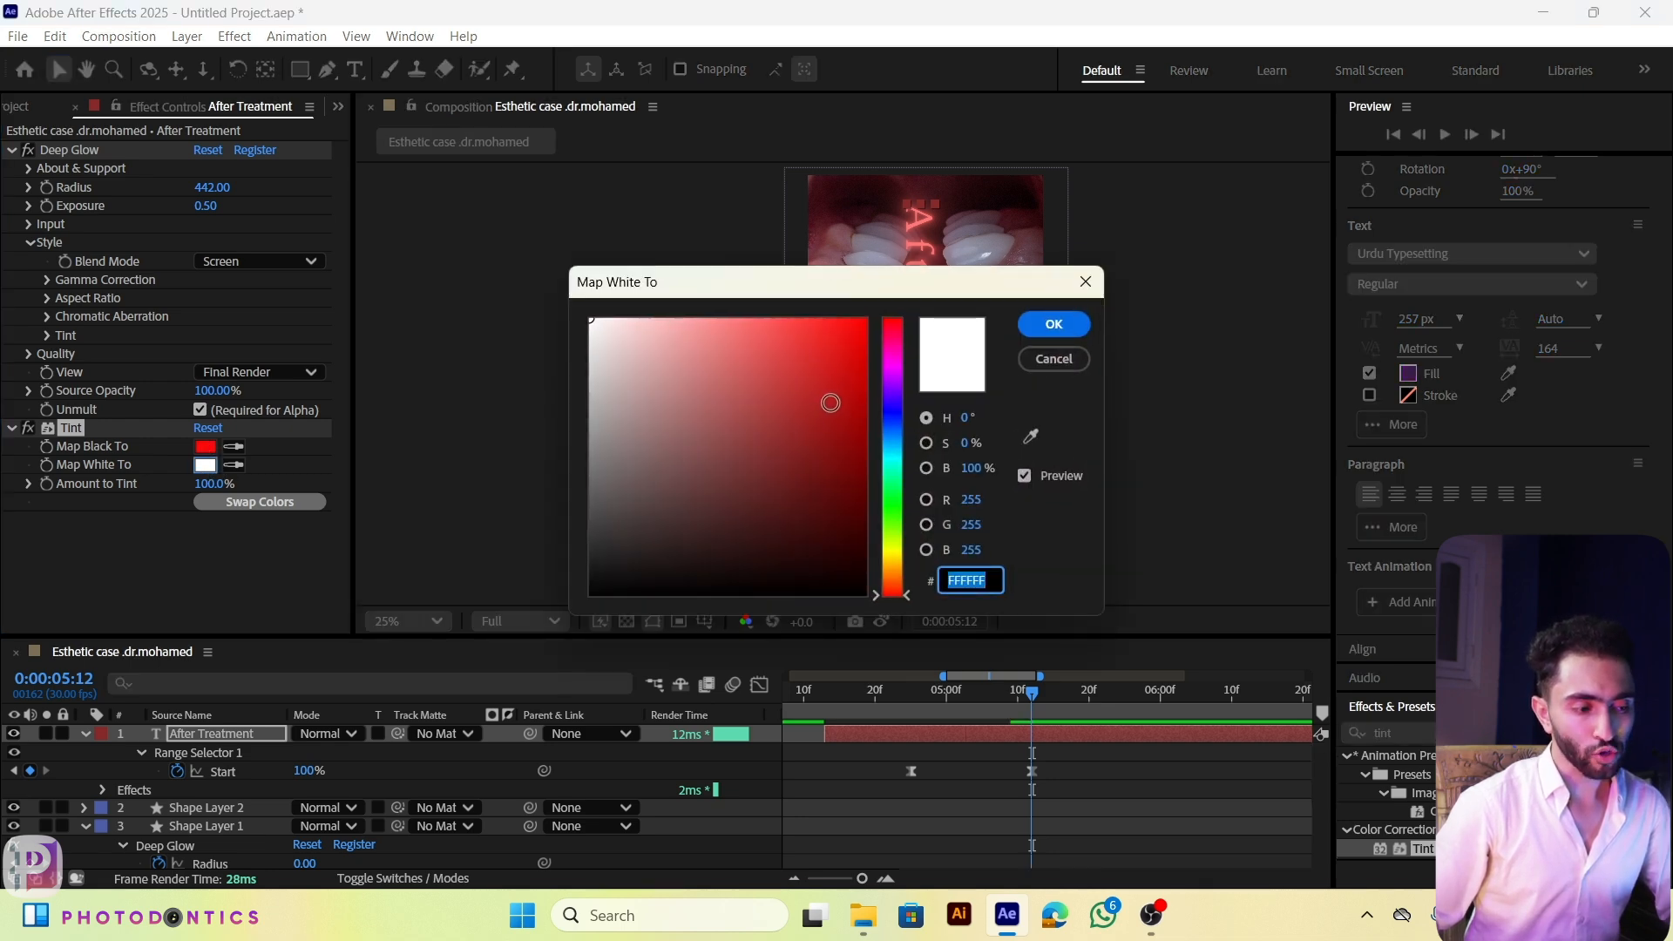
click(858, 320)
click(1075, 324)
click(1100, 771)
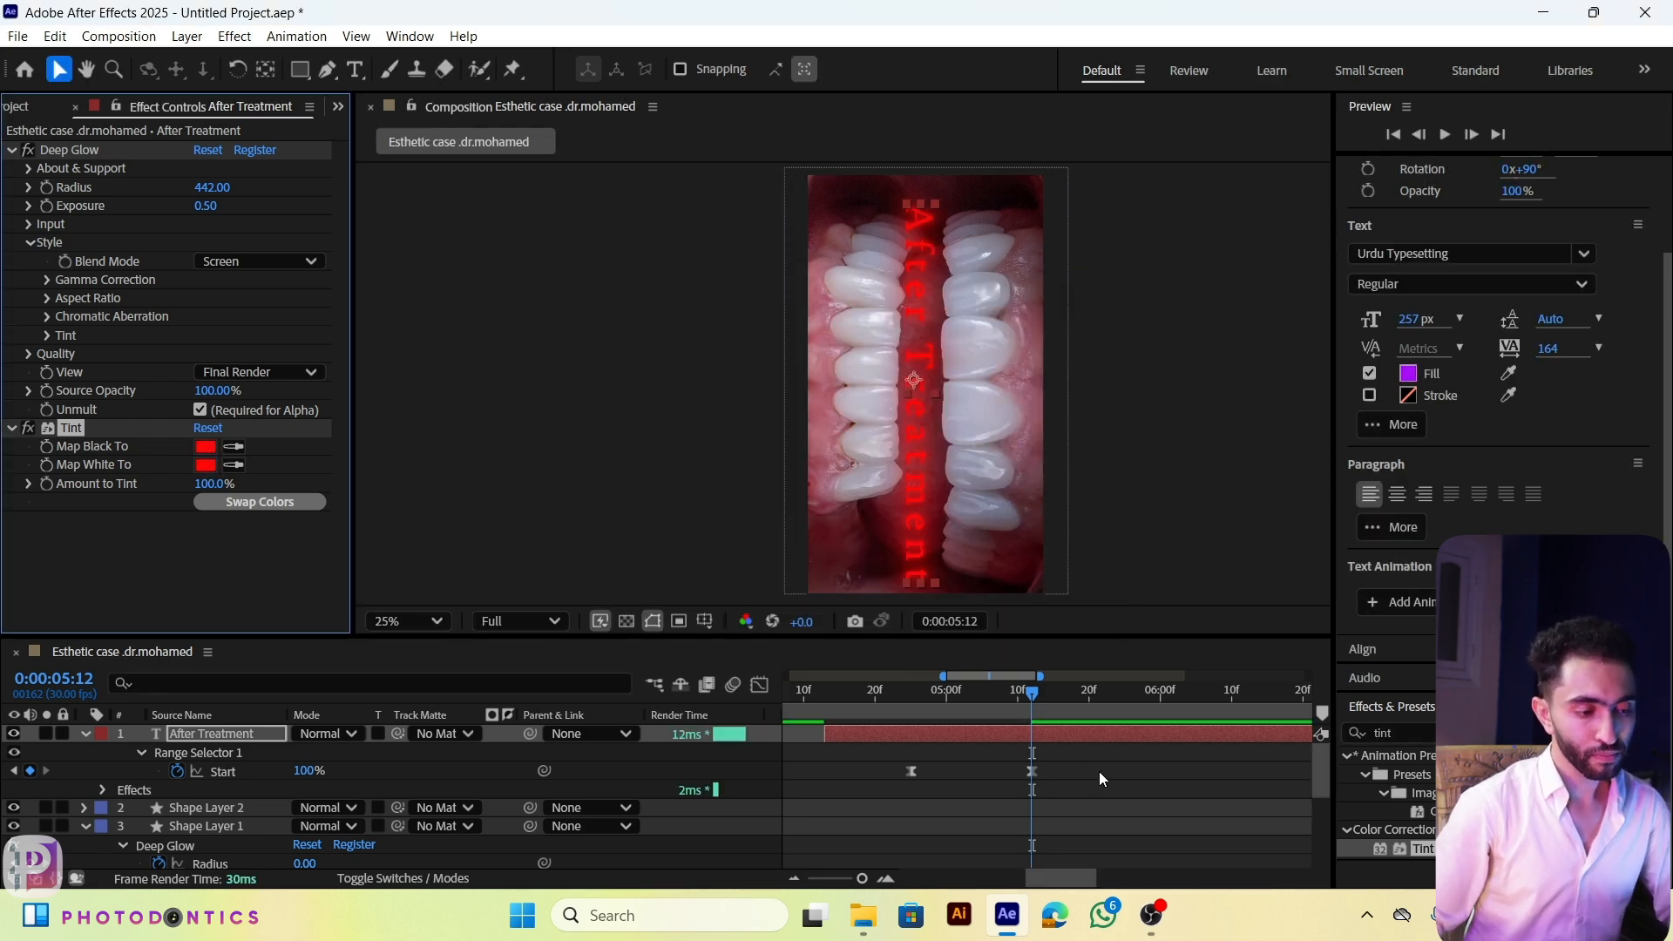
Step: Set an opacity keyframe of 50% on the After Treatment layer at 0:00:05:16
click(1033, 732)
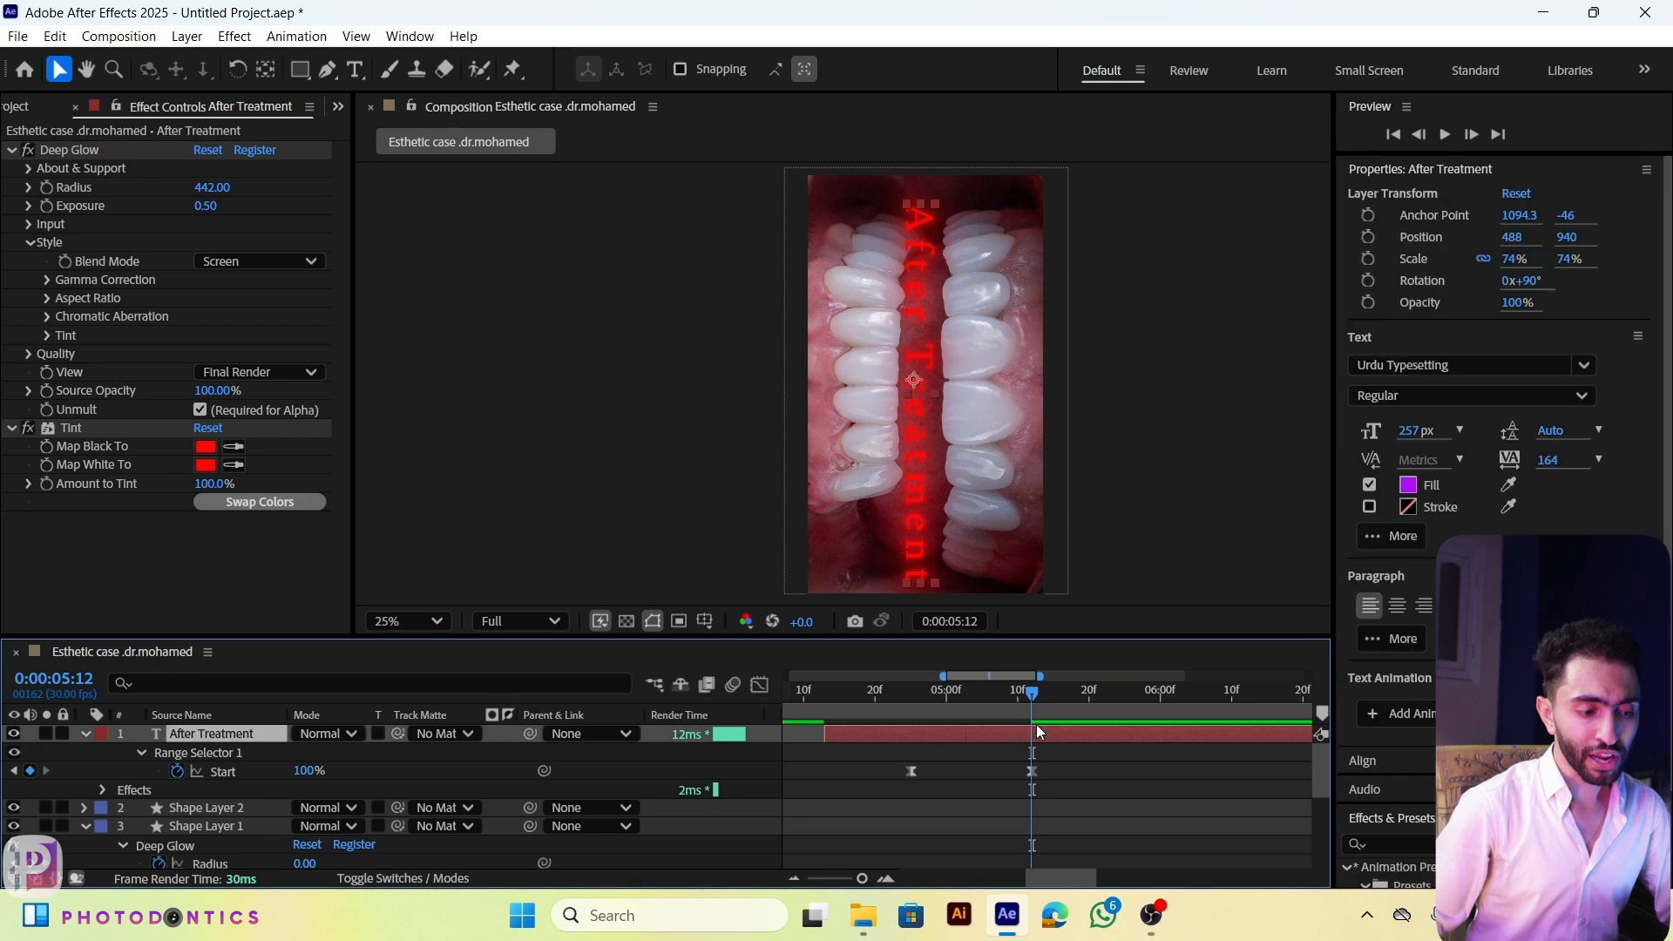
drag(1045, 696, 1056, 723)
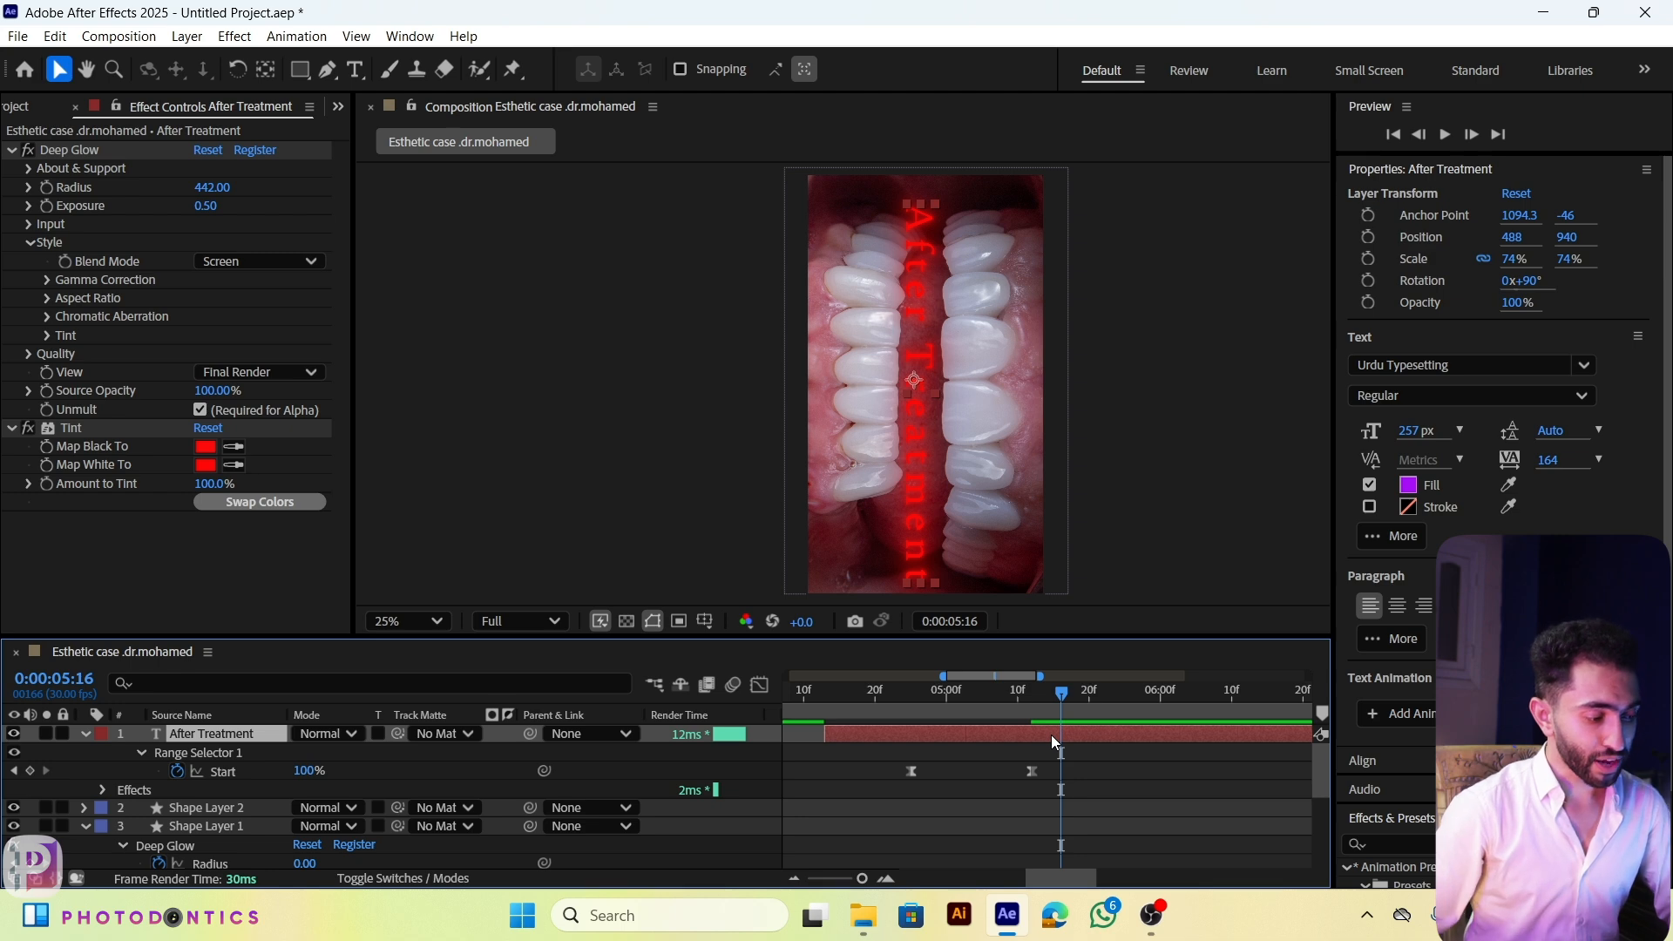
key(t)
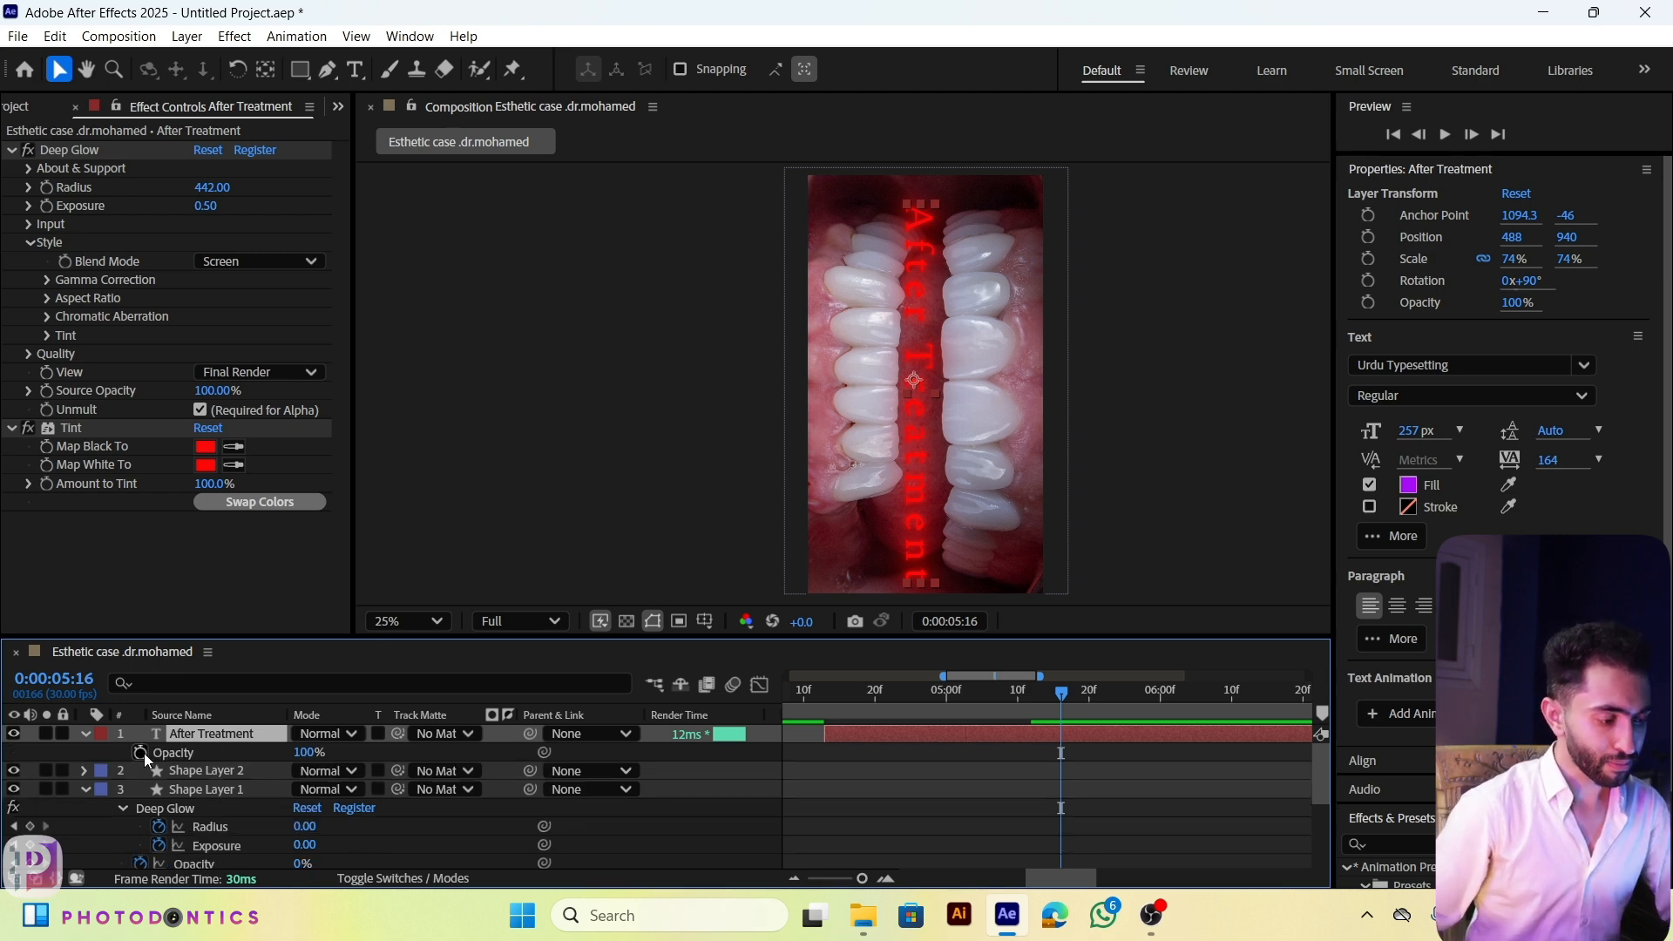
click(139, 753)
click(298, 753)
text(50)
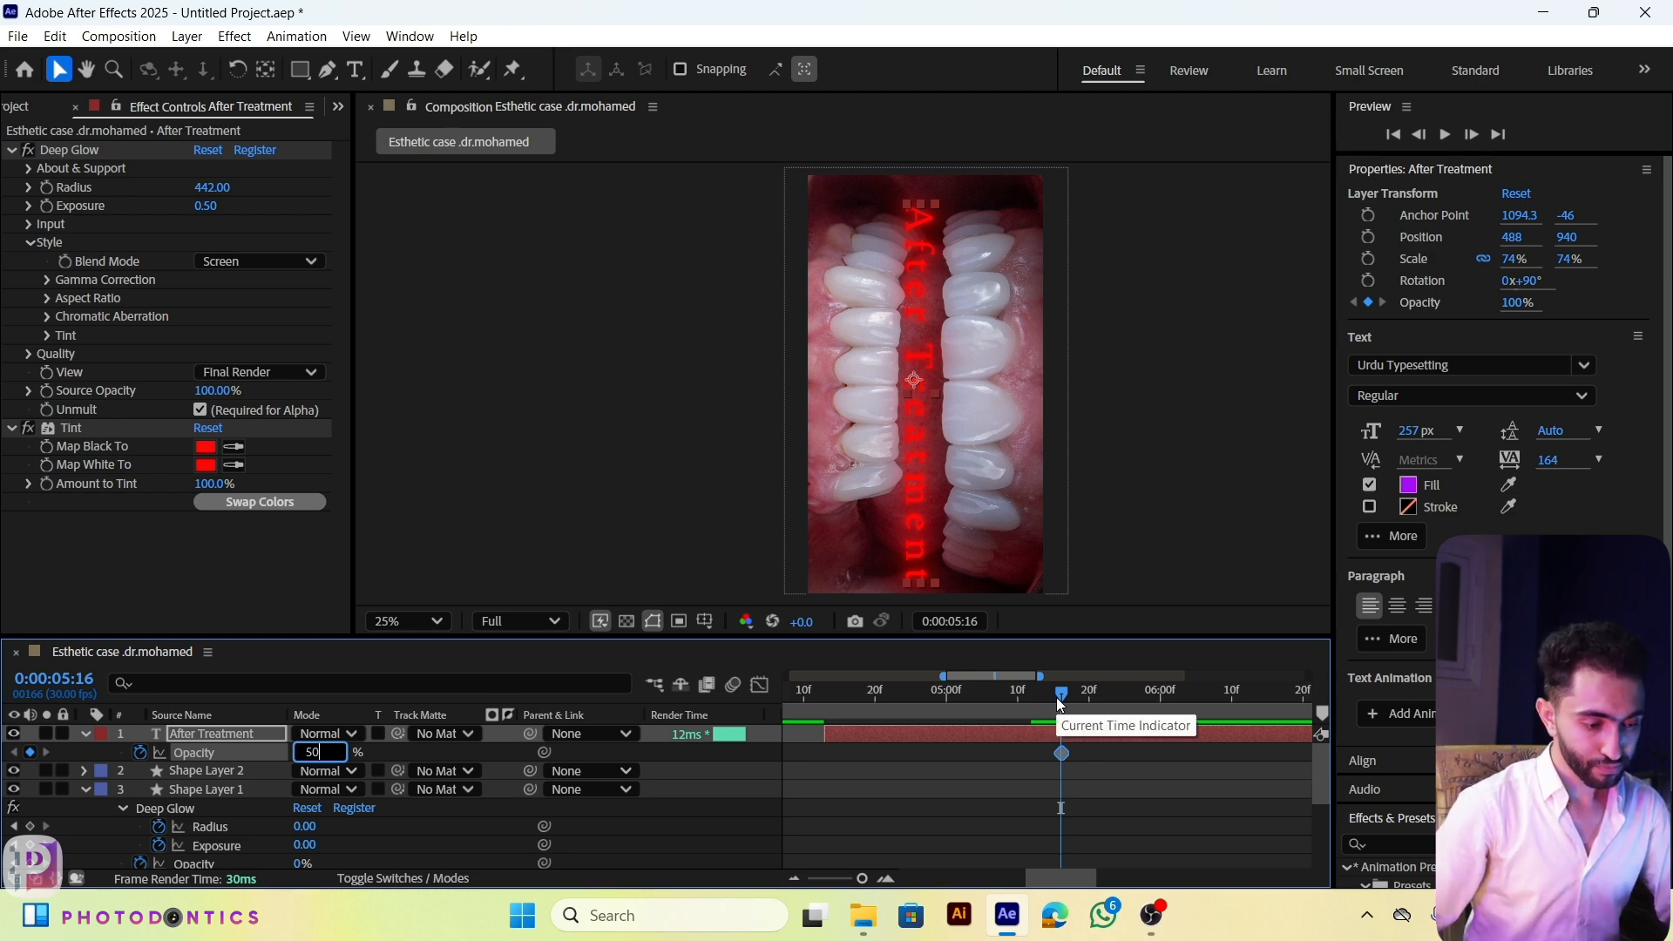
click(1099, 763)
click(1076, 730)
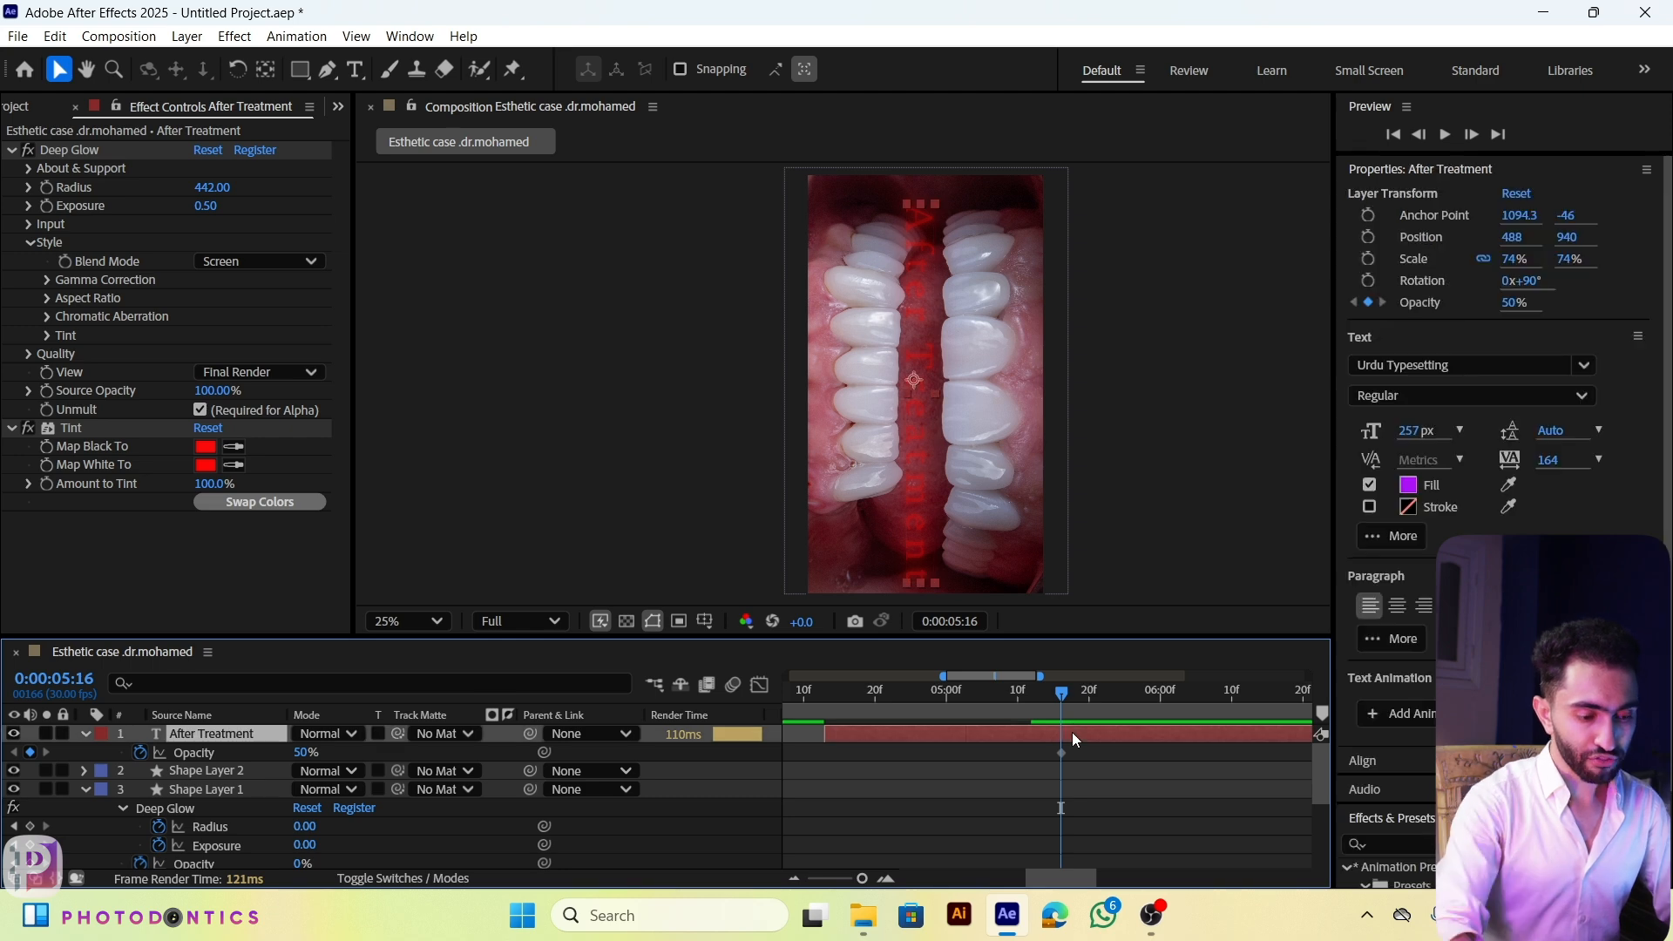
Step: Add an After Treatment opacity keyframe of 0% ten frames further on, at 0:00:05:26
key(shift+Page_Down)
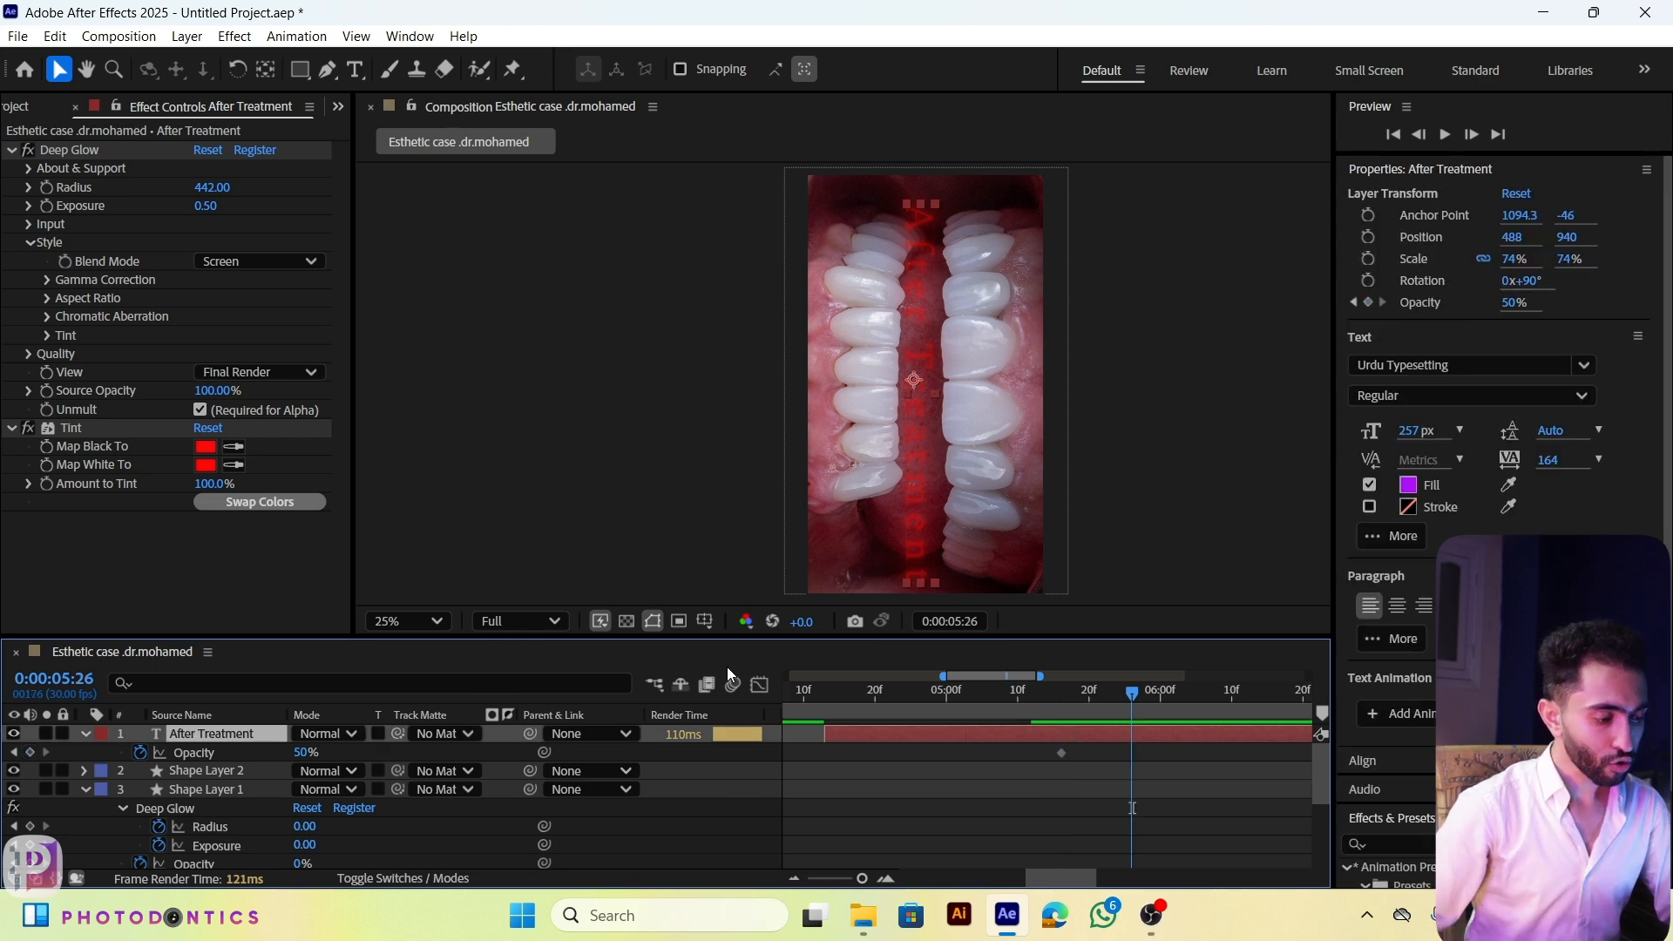
click(305, 751)
text(0)
key(Return)
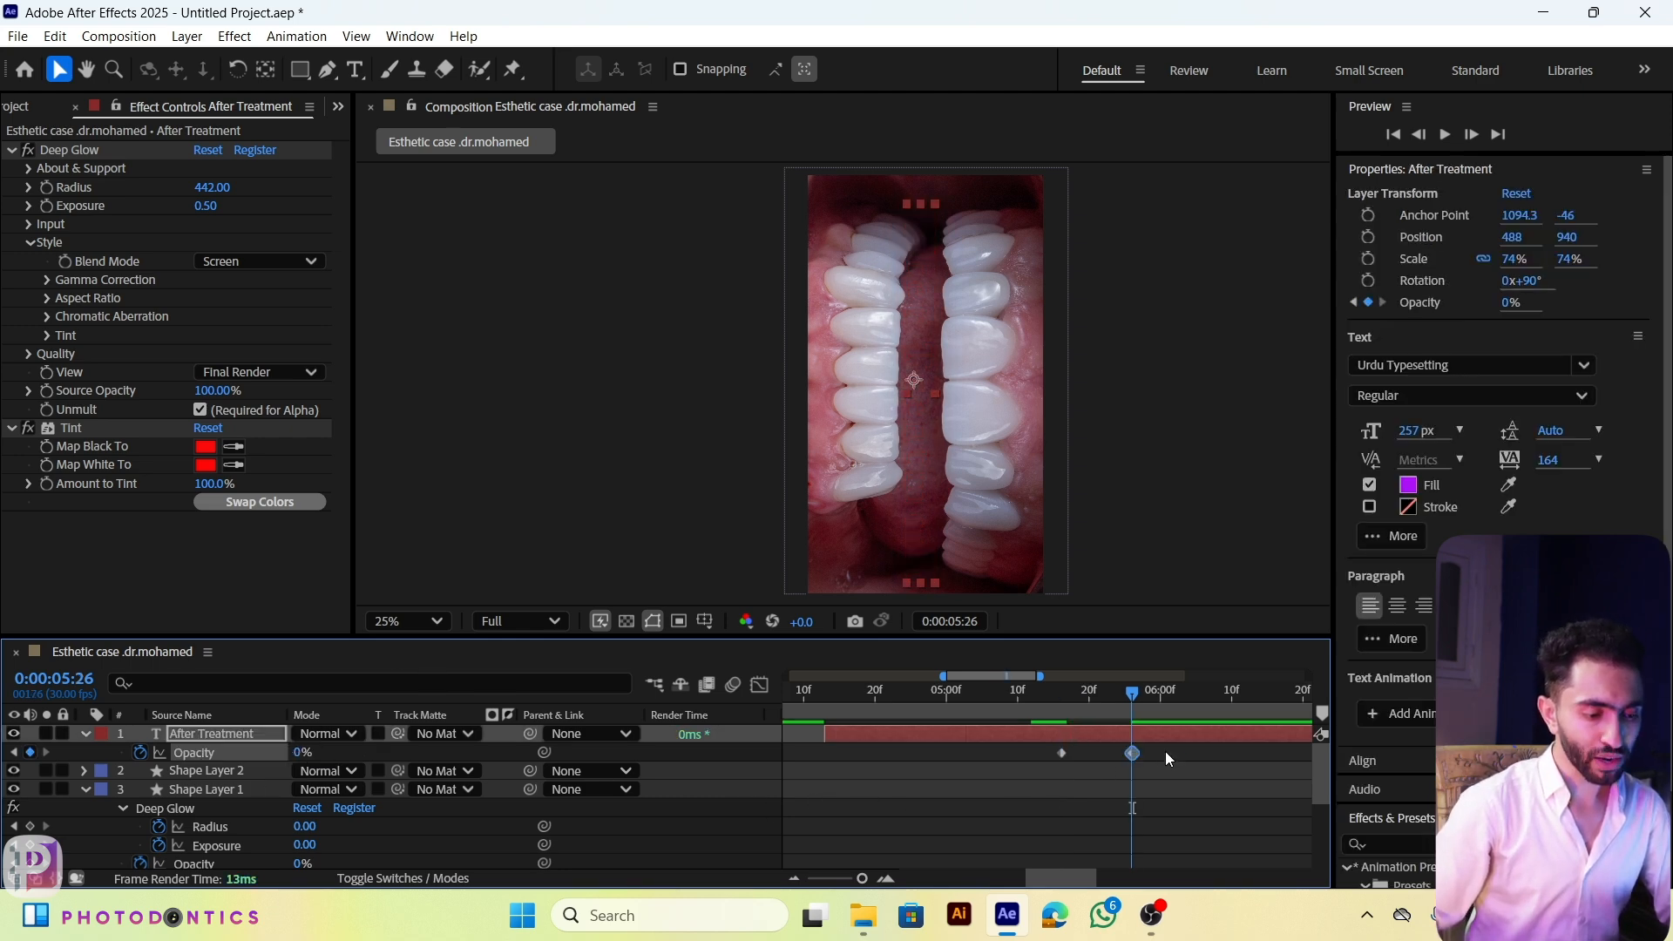
Step: Copy the 50% and 0% opacity keyframes and paste the pair at 0:00:06:06 and again at 0:00:06:26
drag(1164, 751, 1007, 763)
key(ctrl+c)
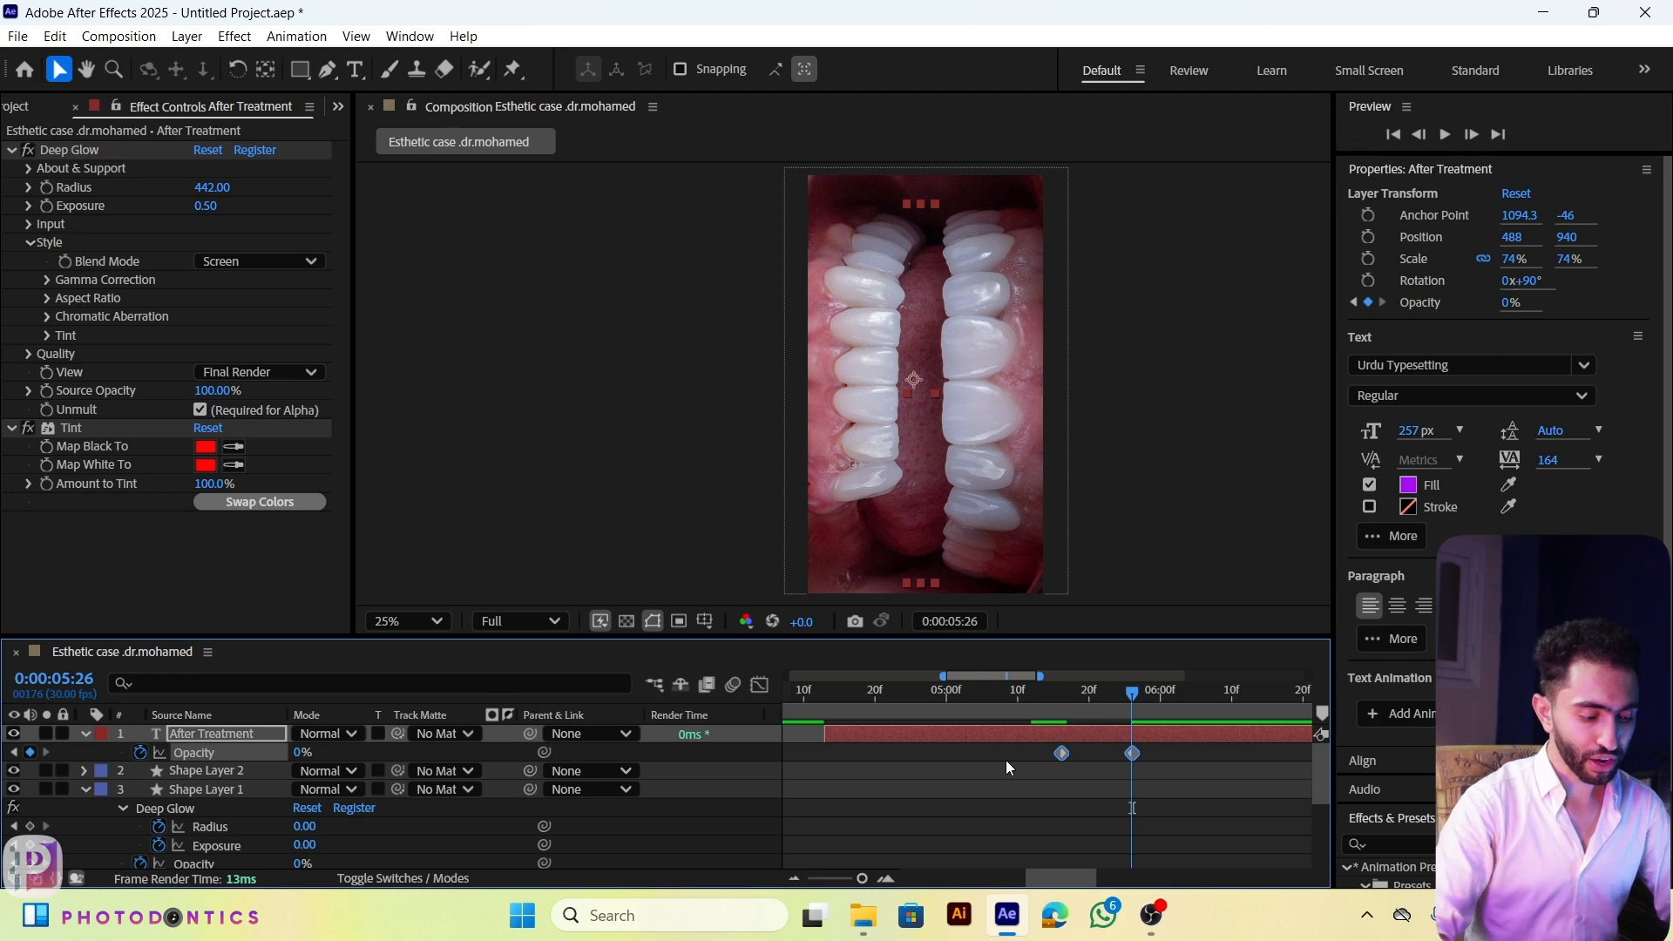
key(shift+Page_Down)
key(ctrl+v)
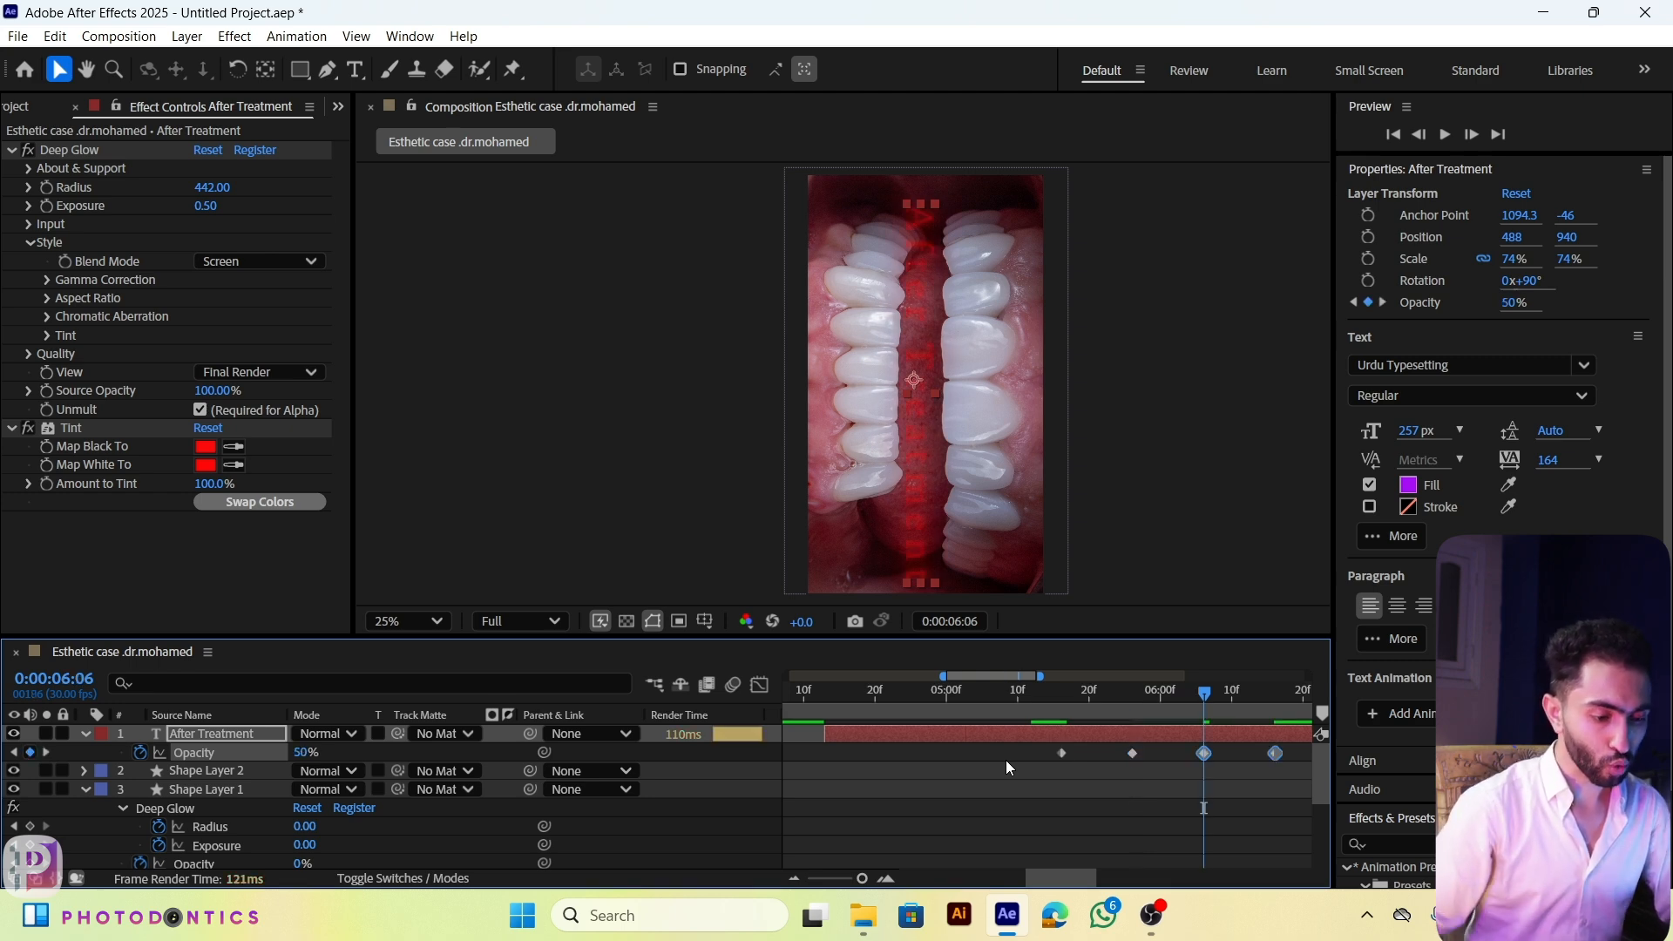
drag(1204, 692, 1272, 698)
key(shift+Page_Down)
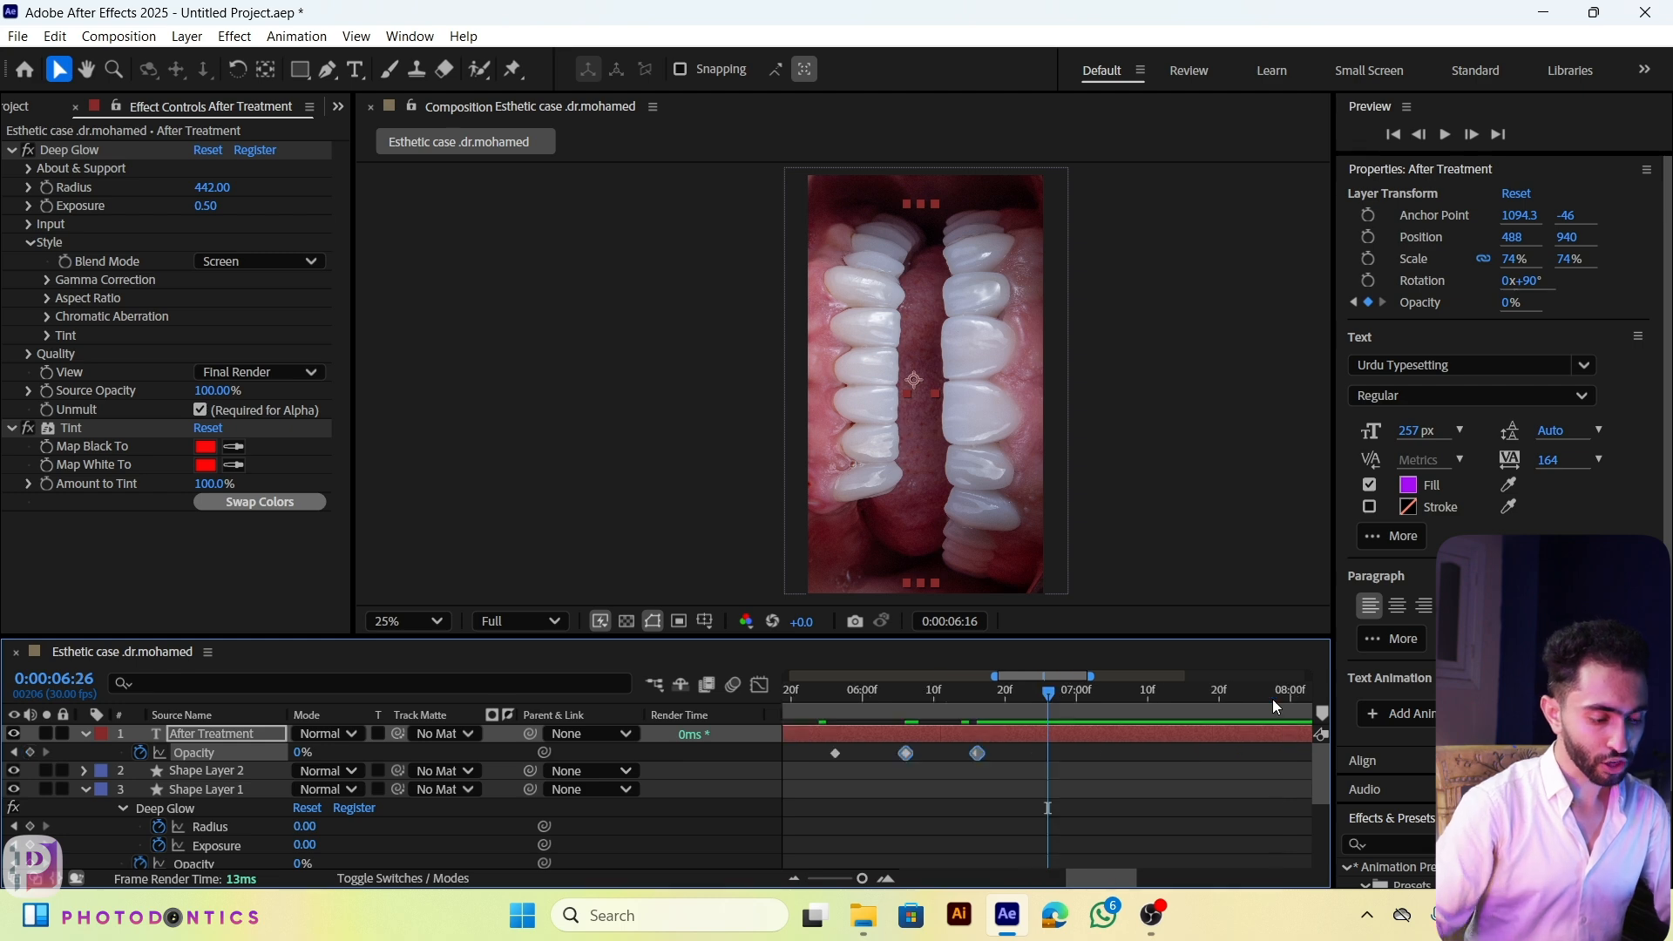
key(ctrl+v)
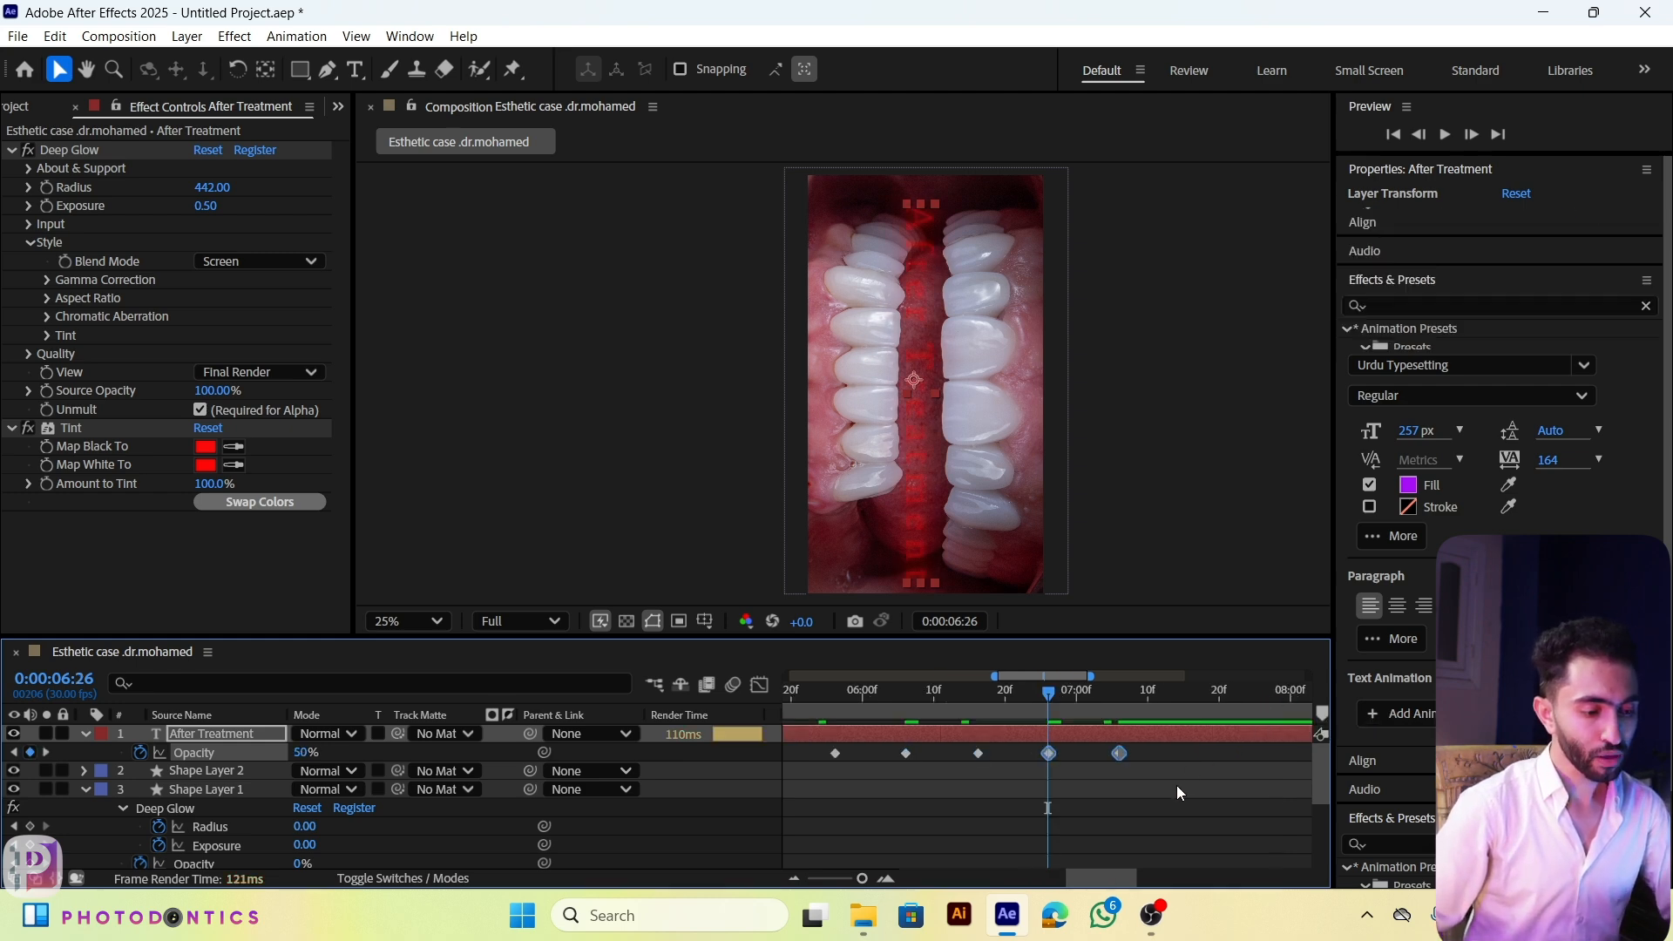
Step: Preview the After Treatment opacity blinking from 0:00:05:12
click(1176, 792)
drag(1047, 694, 976, 728)
key(space)
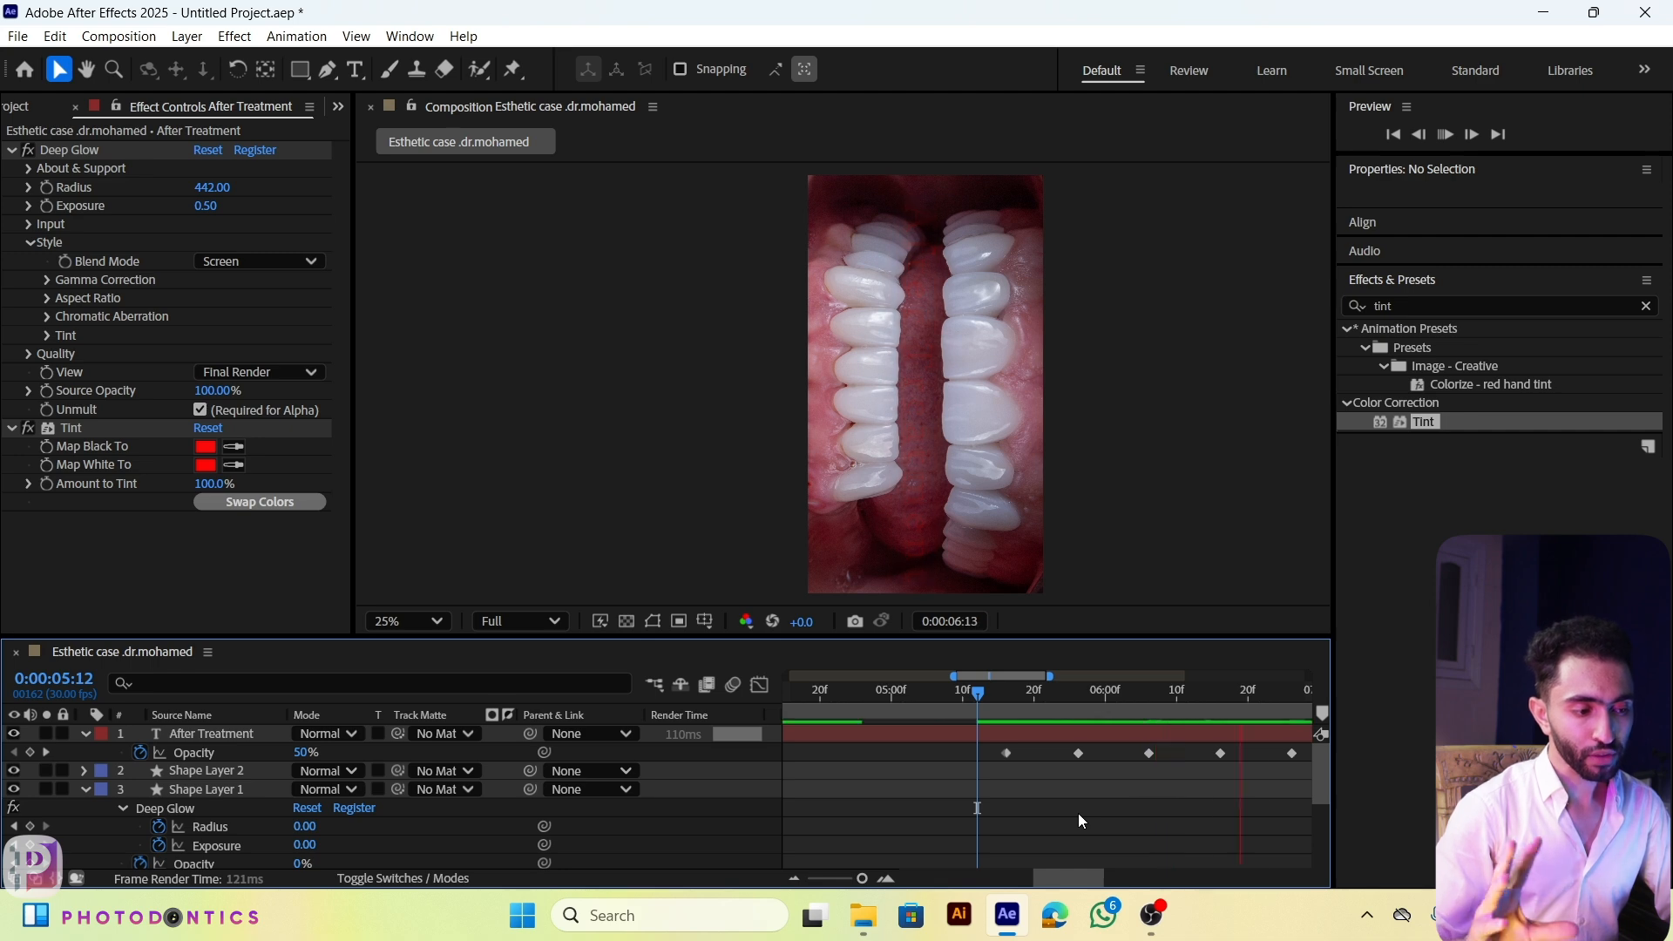
key(space)
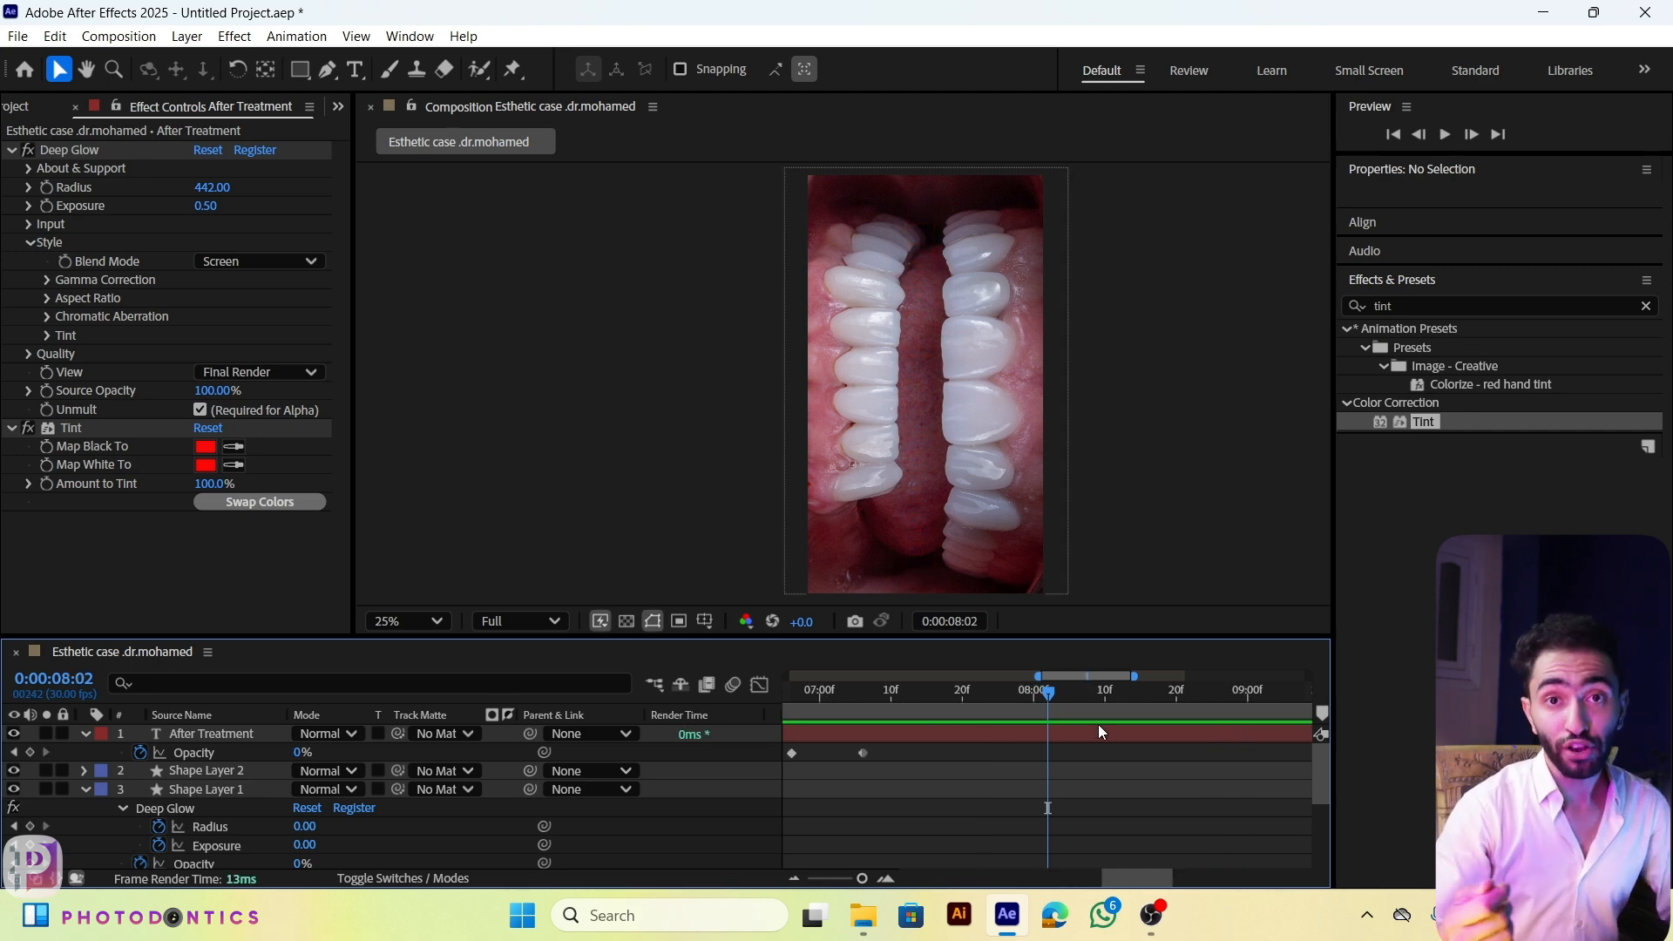
Step: Undo the pasted opacity keyframes, keeping only the first two on the After Treatment layer
click(1098, 726)
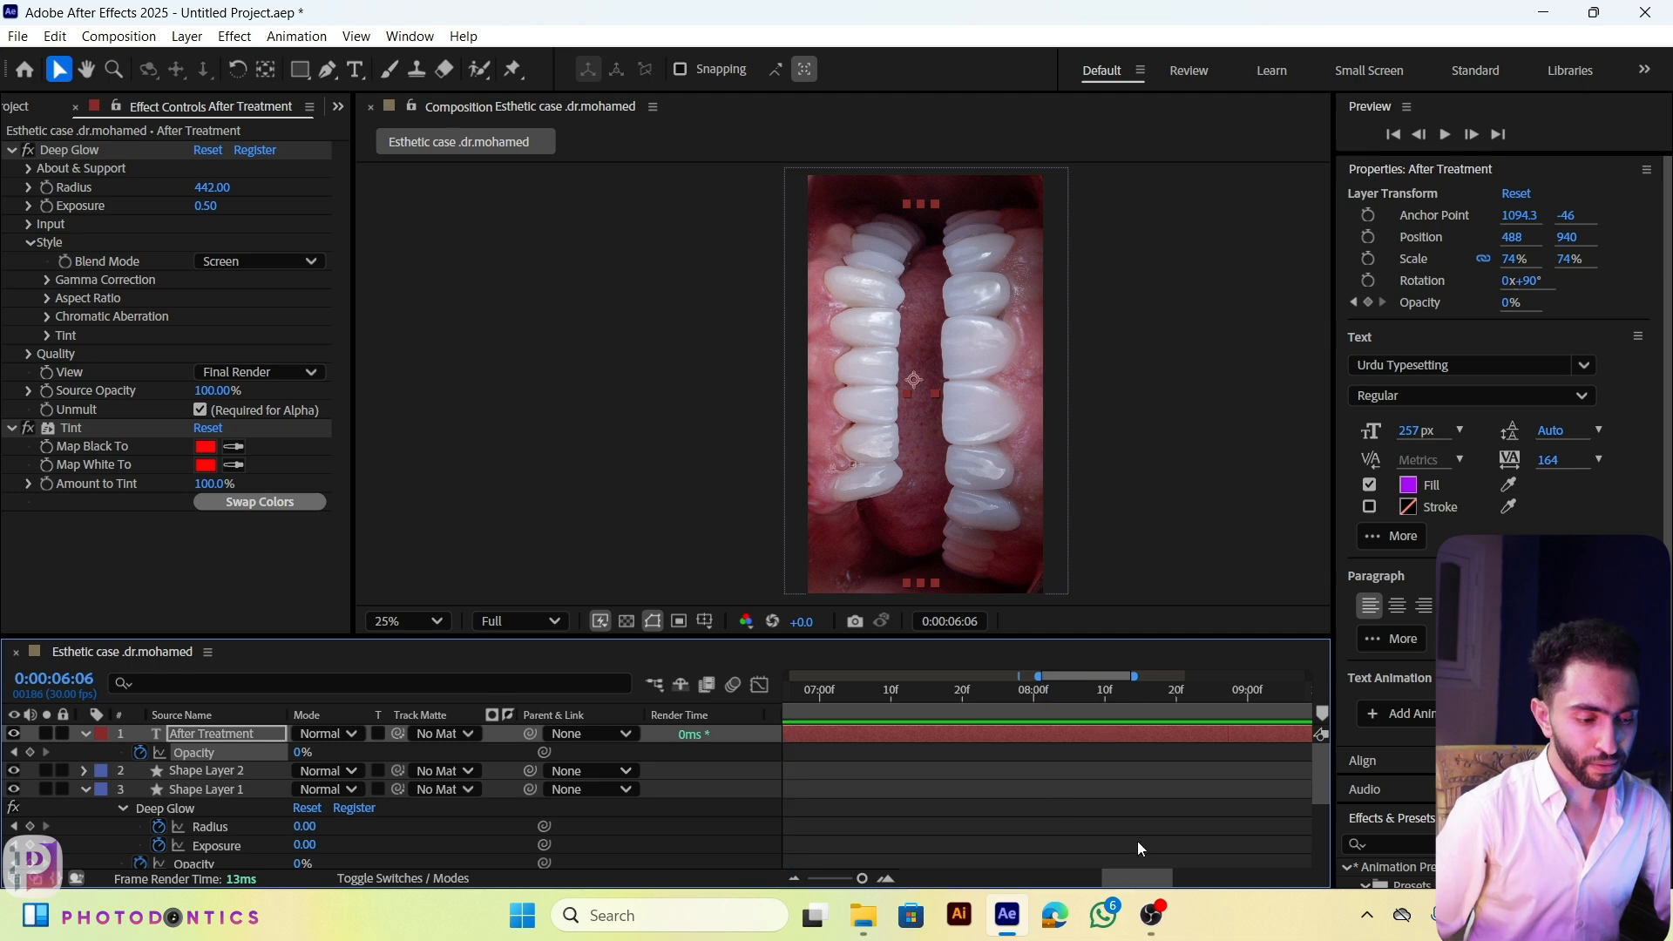
drag(1132, 875, 1092, 875)
click(1080, 807)
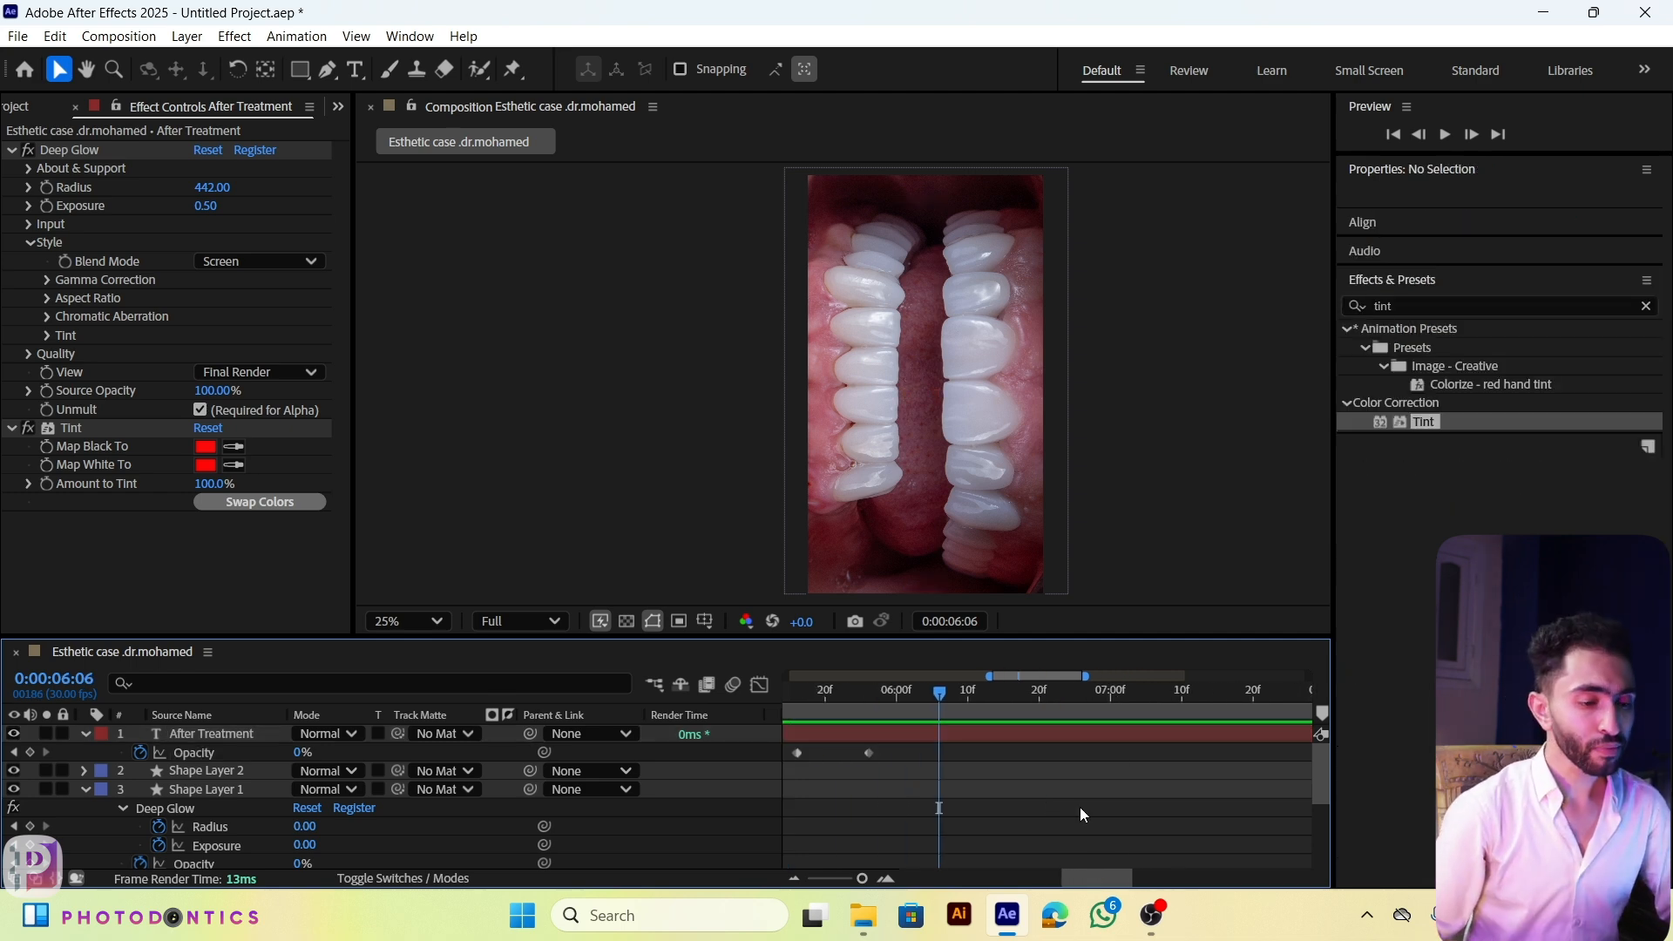
Step: Search the effects and presets for "flicker"
double_click(1406, 306)
key(BackSpace)
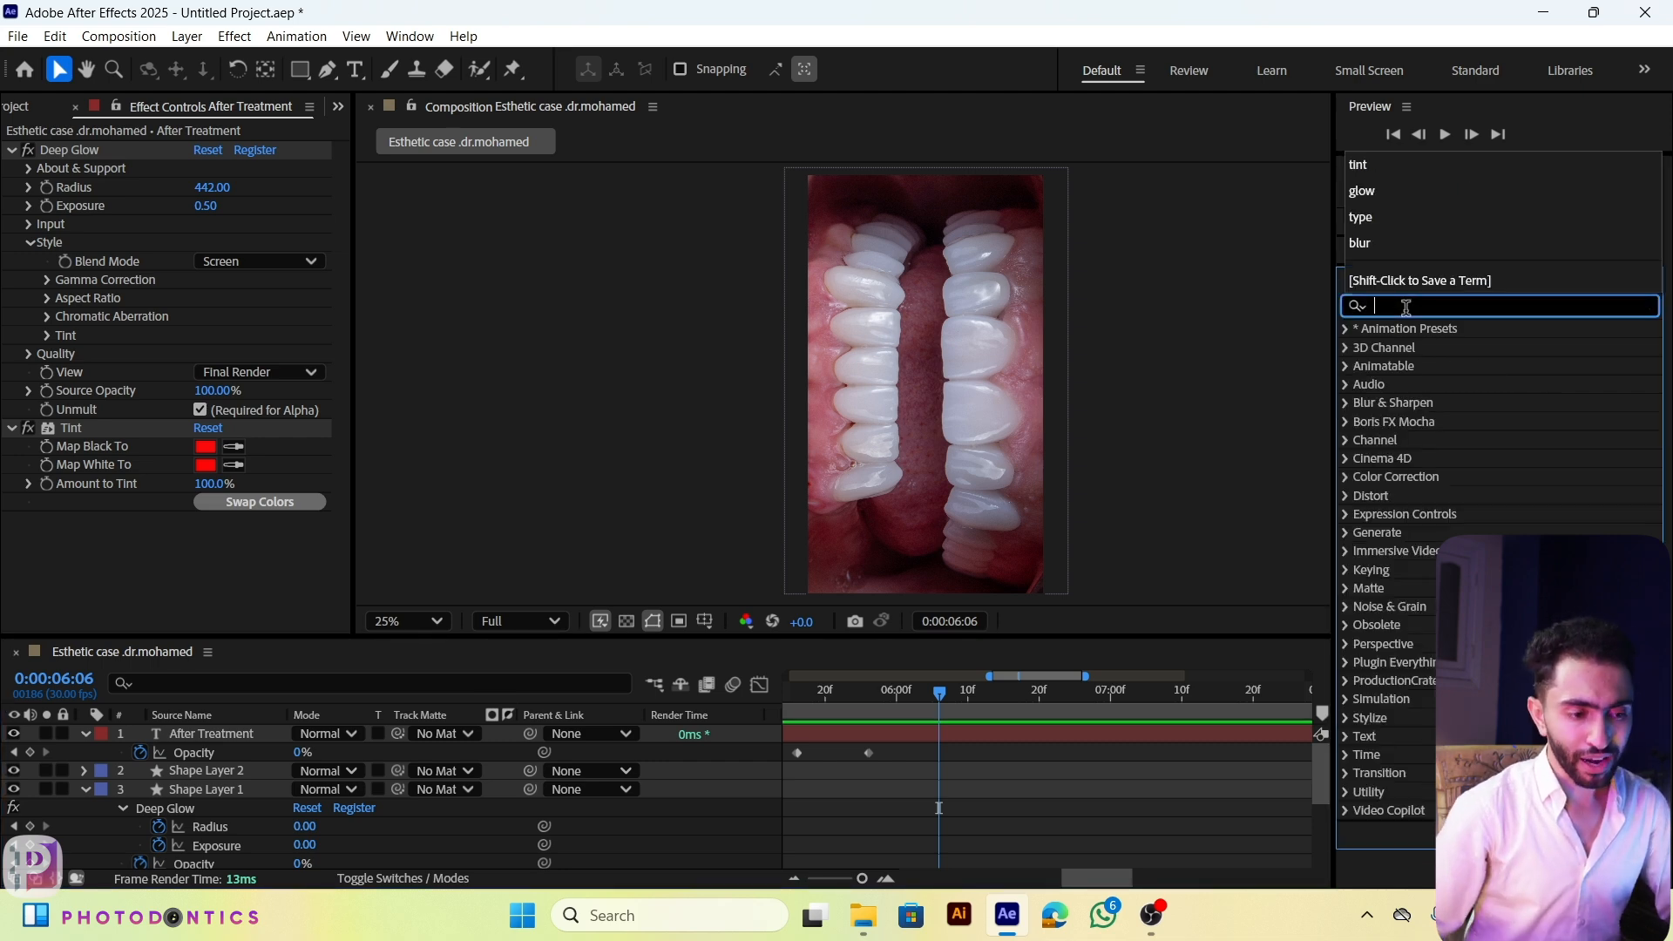
text(flicker)
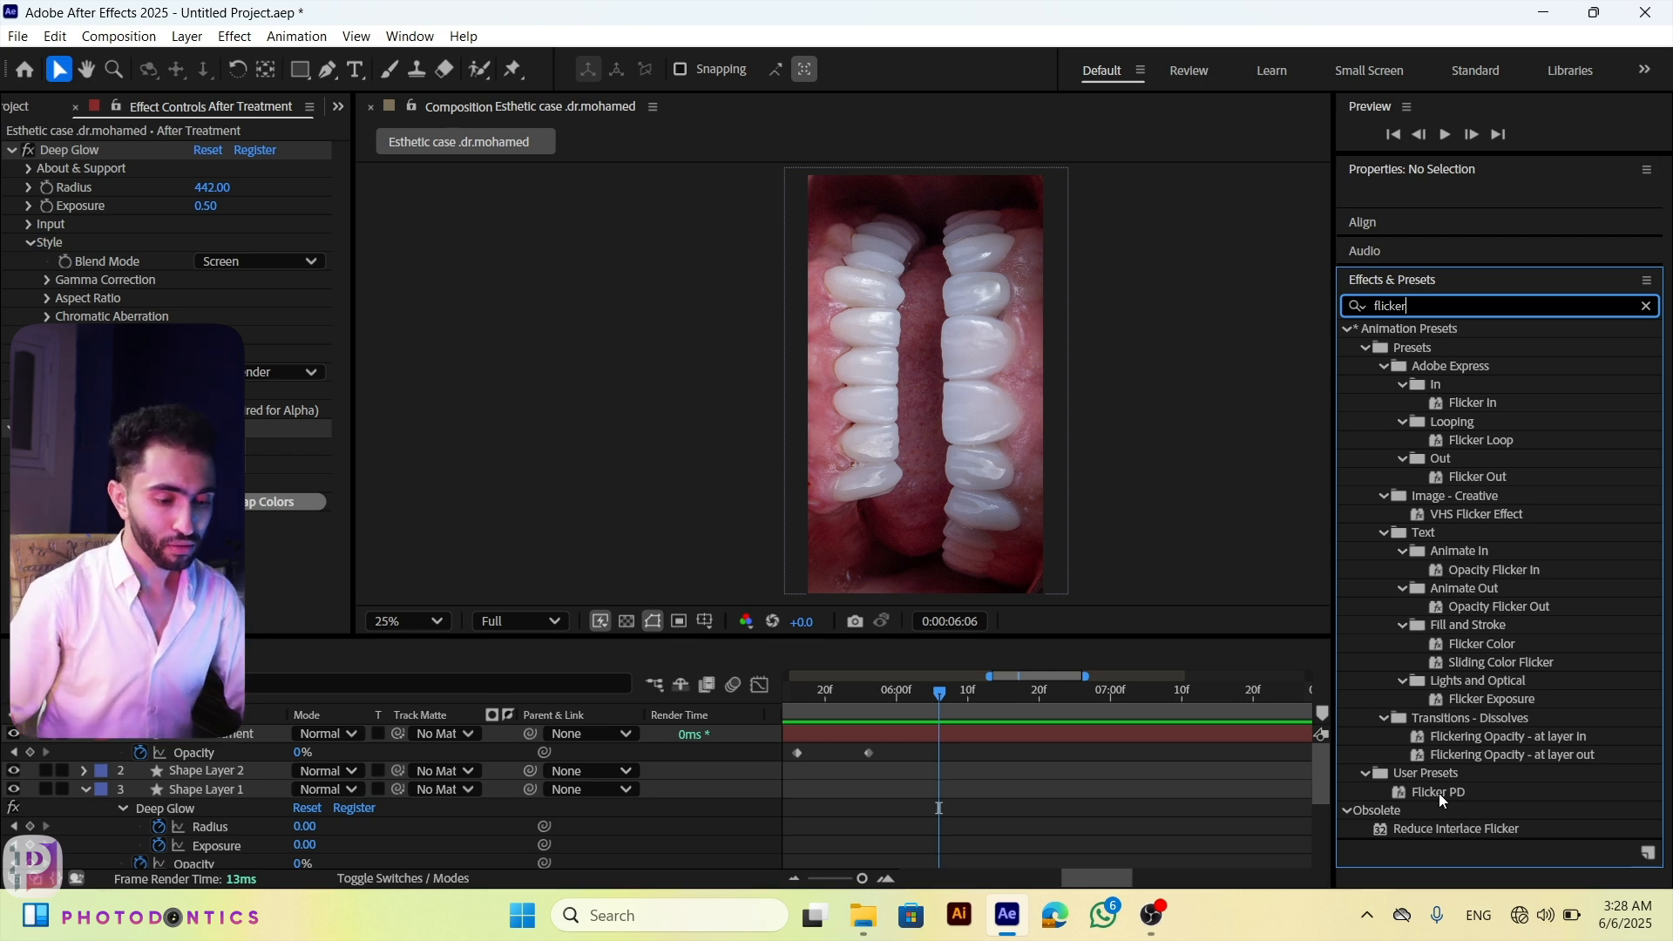
Step: Try the Flicker PD preset on After Treatment at 0:00:06:06 with 100% opacity, then undo back through the 0% opacity keyframe
drag(1439, 794, 1036, 747)
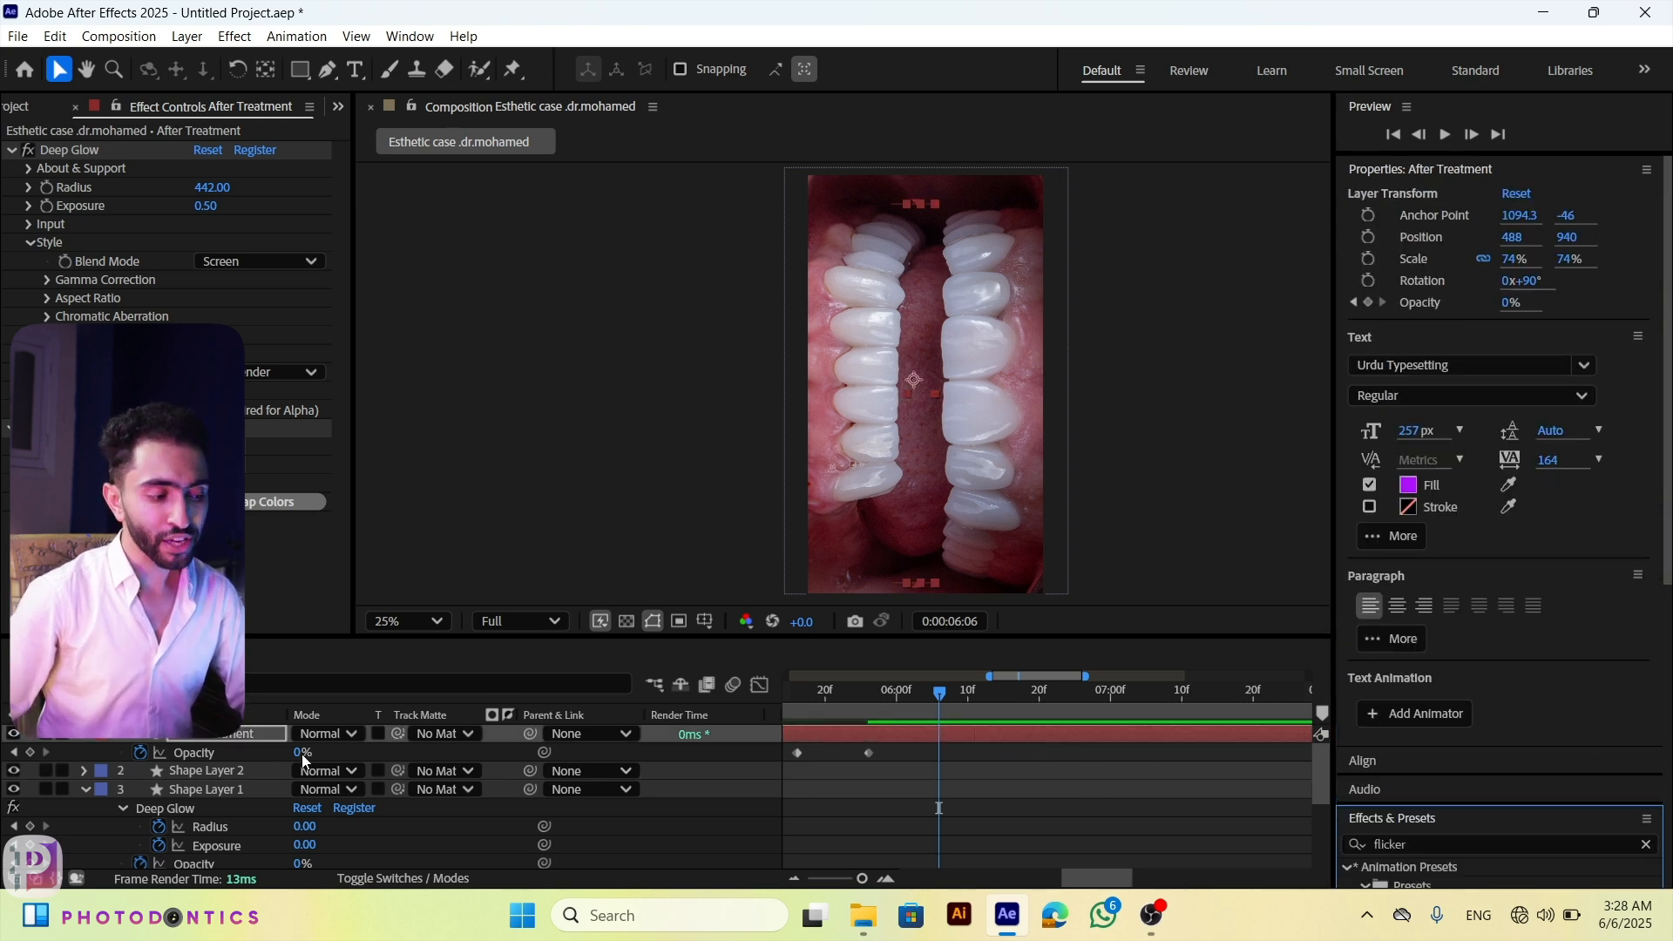
drag(298, 753, 540, 749)
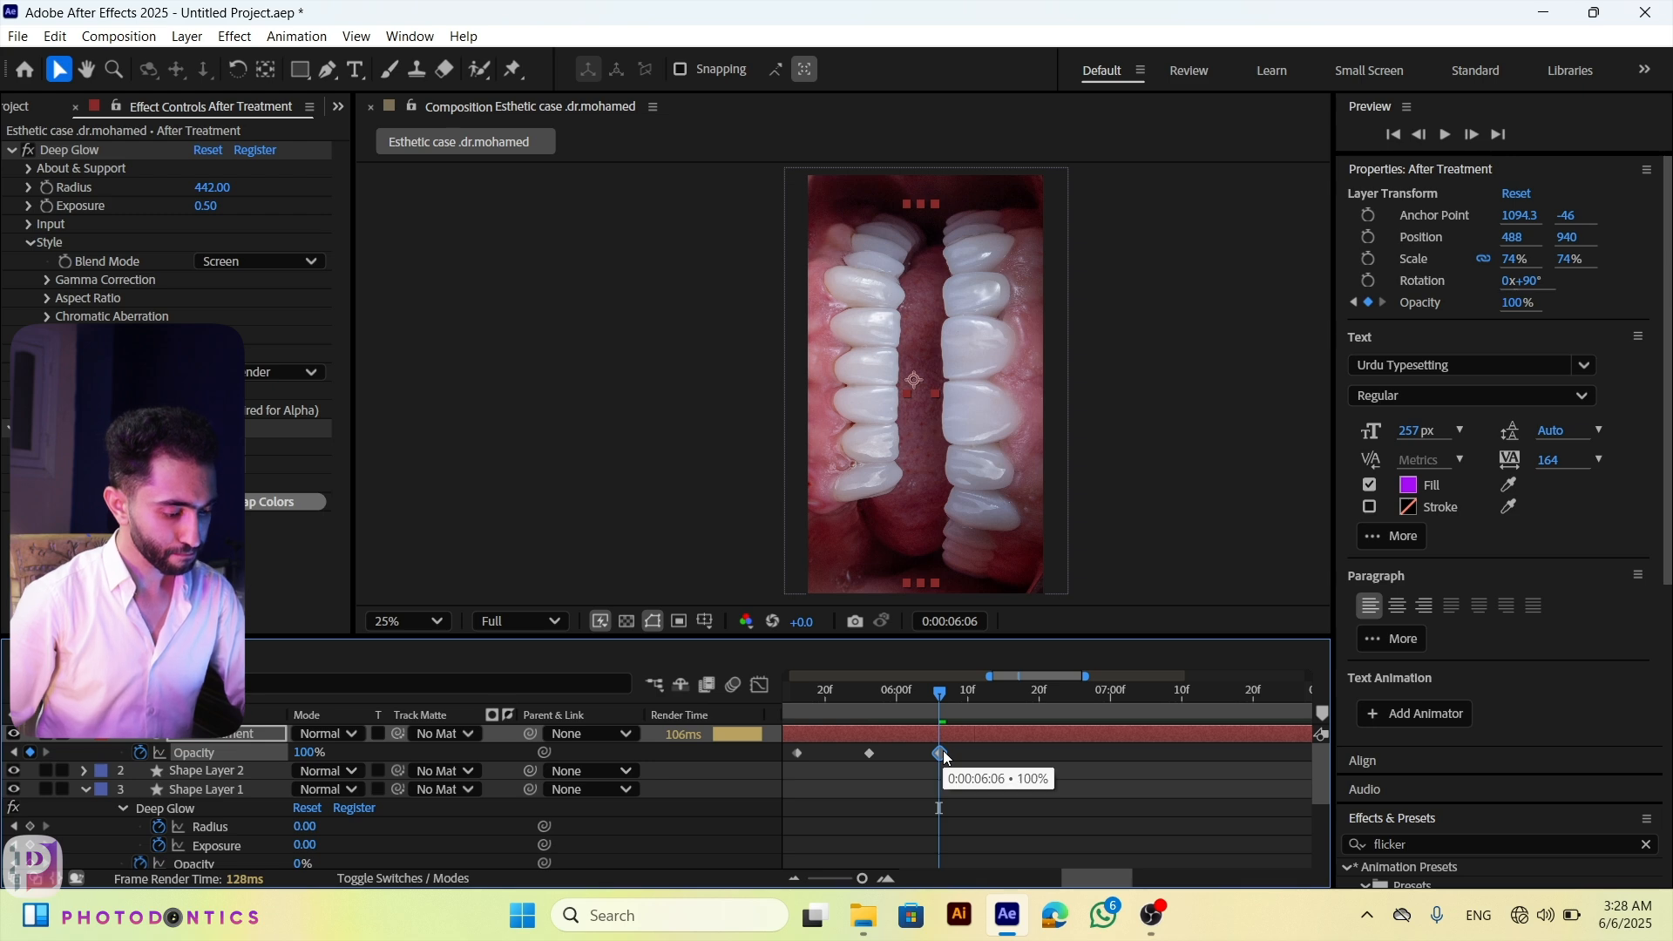
key(ctrl+z)
drag(1464, 792, 1429, 793)
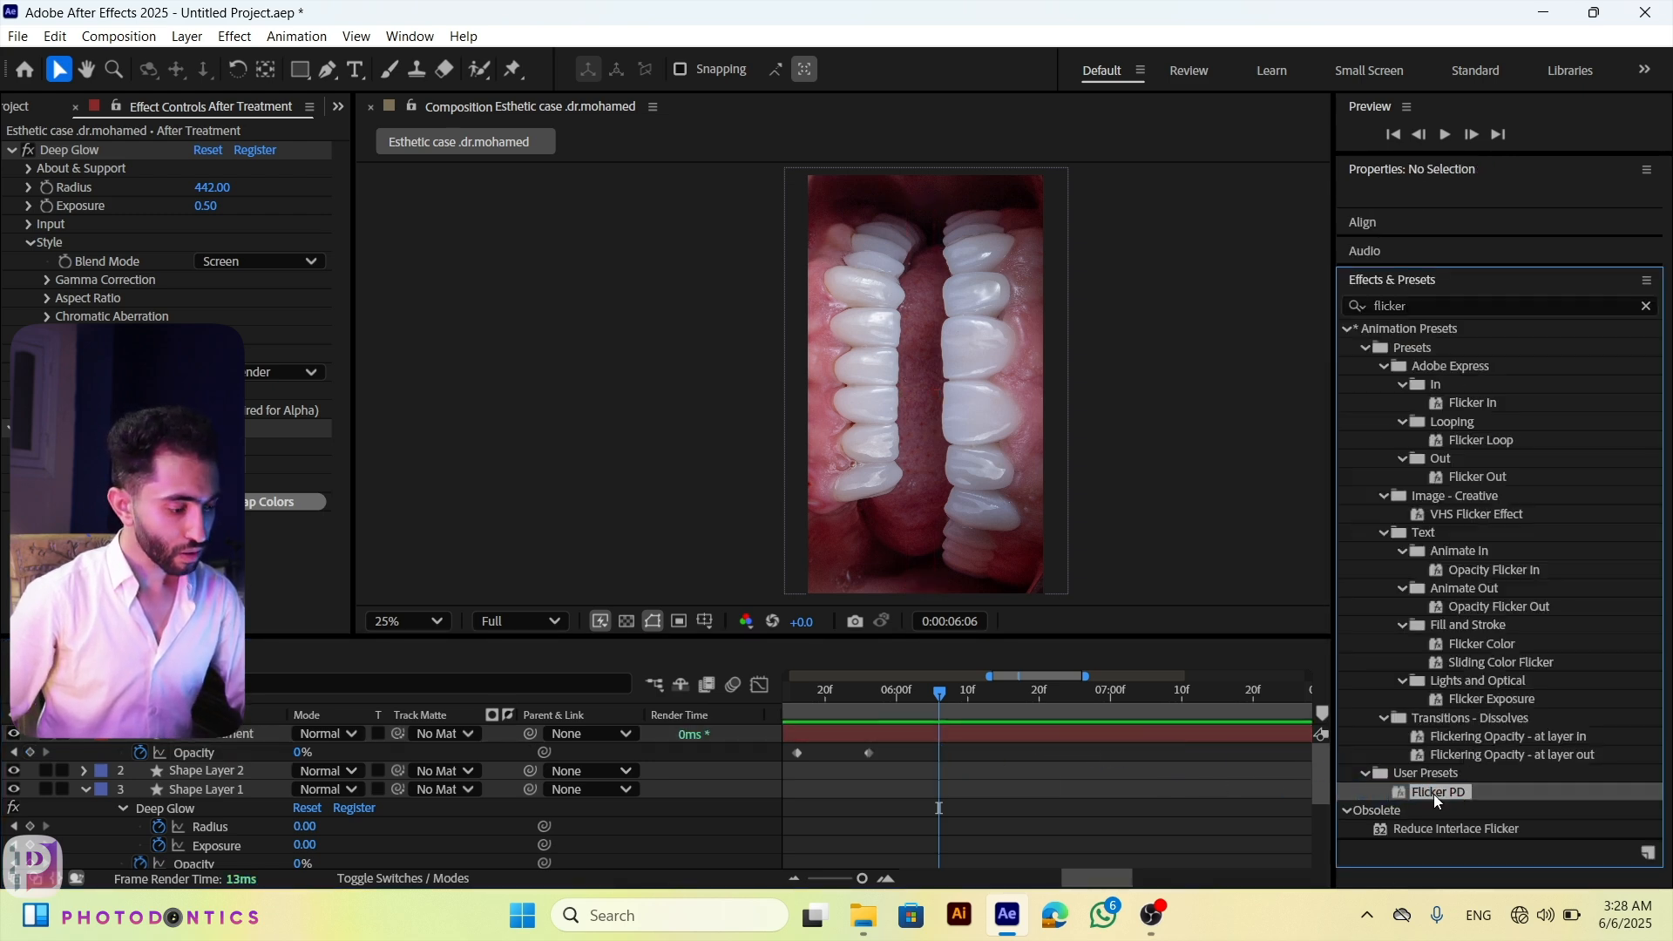
key(ctrl+z)
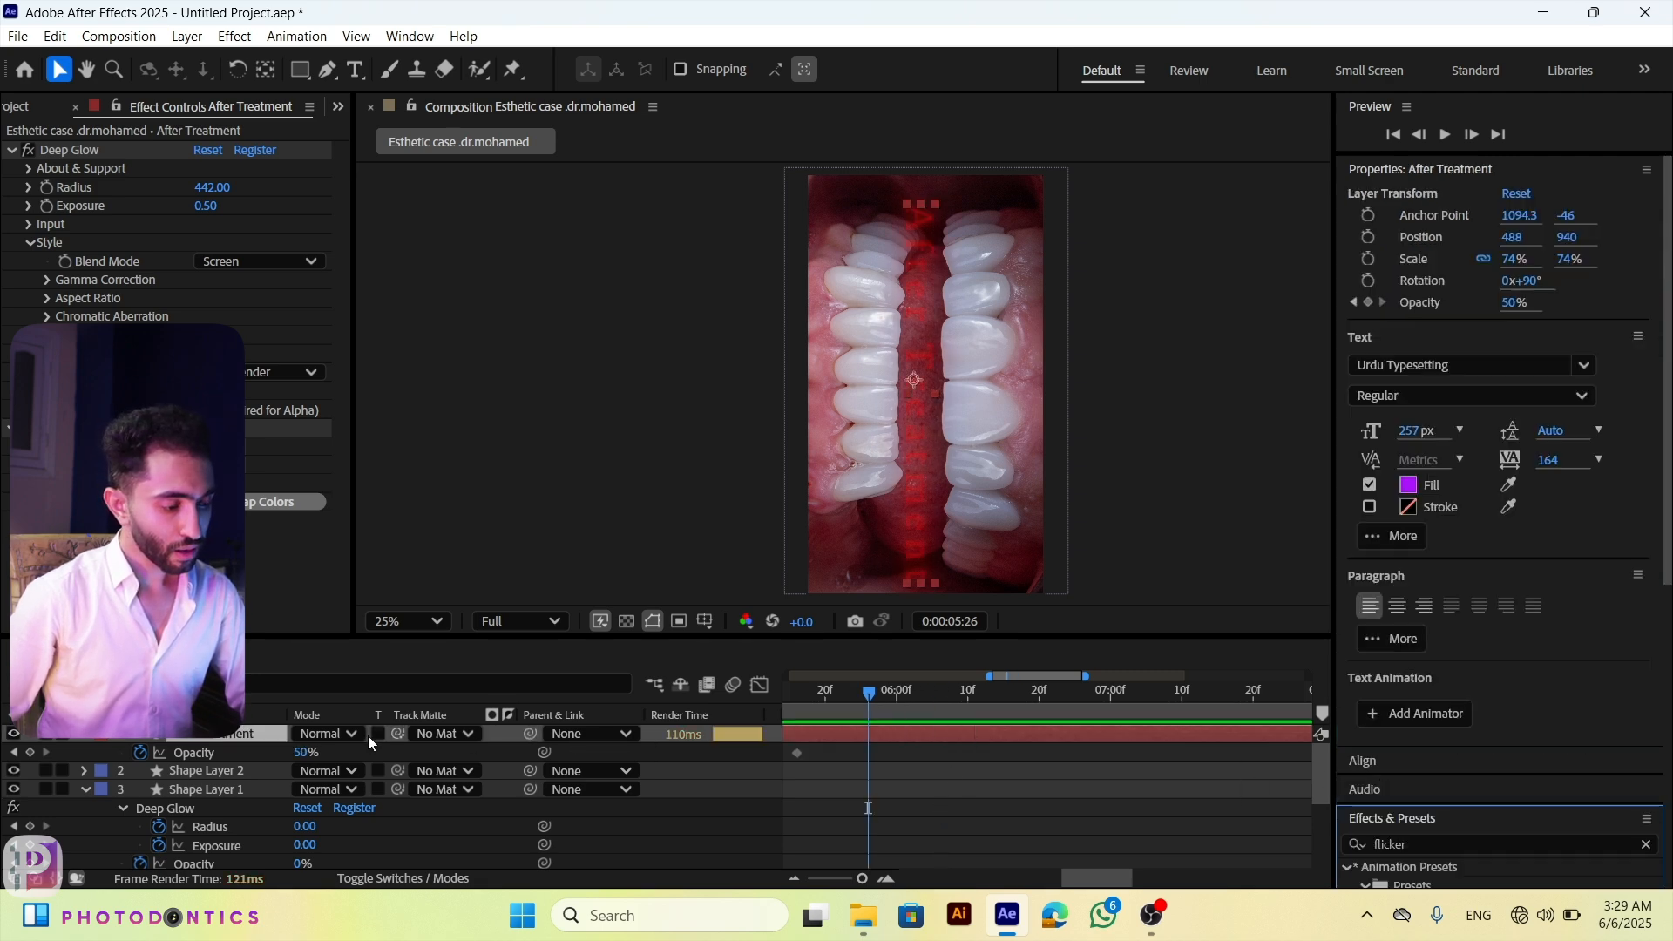
Step: Set After Treatment's opacity to 100% at 0:00:05:26 and apply the Flicker PD preset to the layer there
click(306, 753)
text(100)
key(Return)
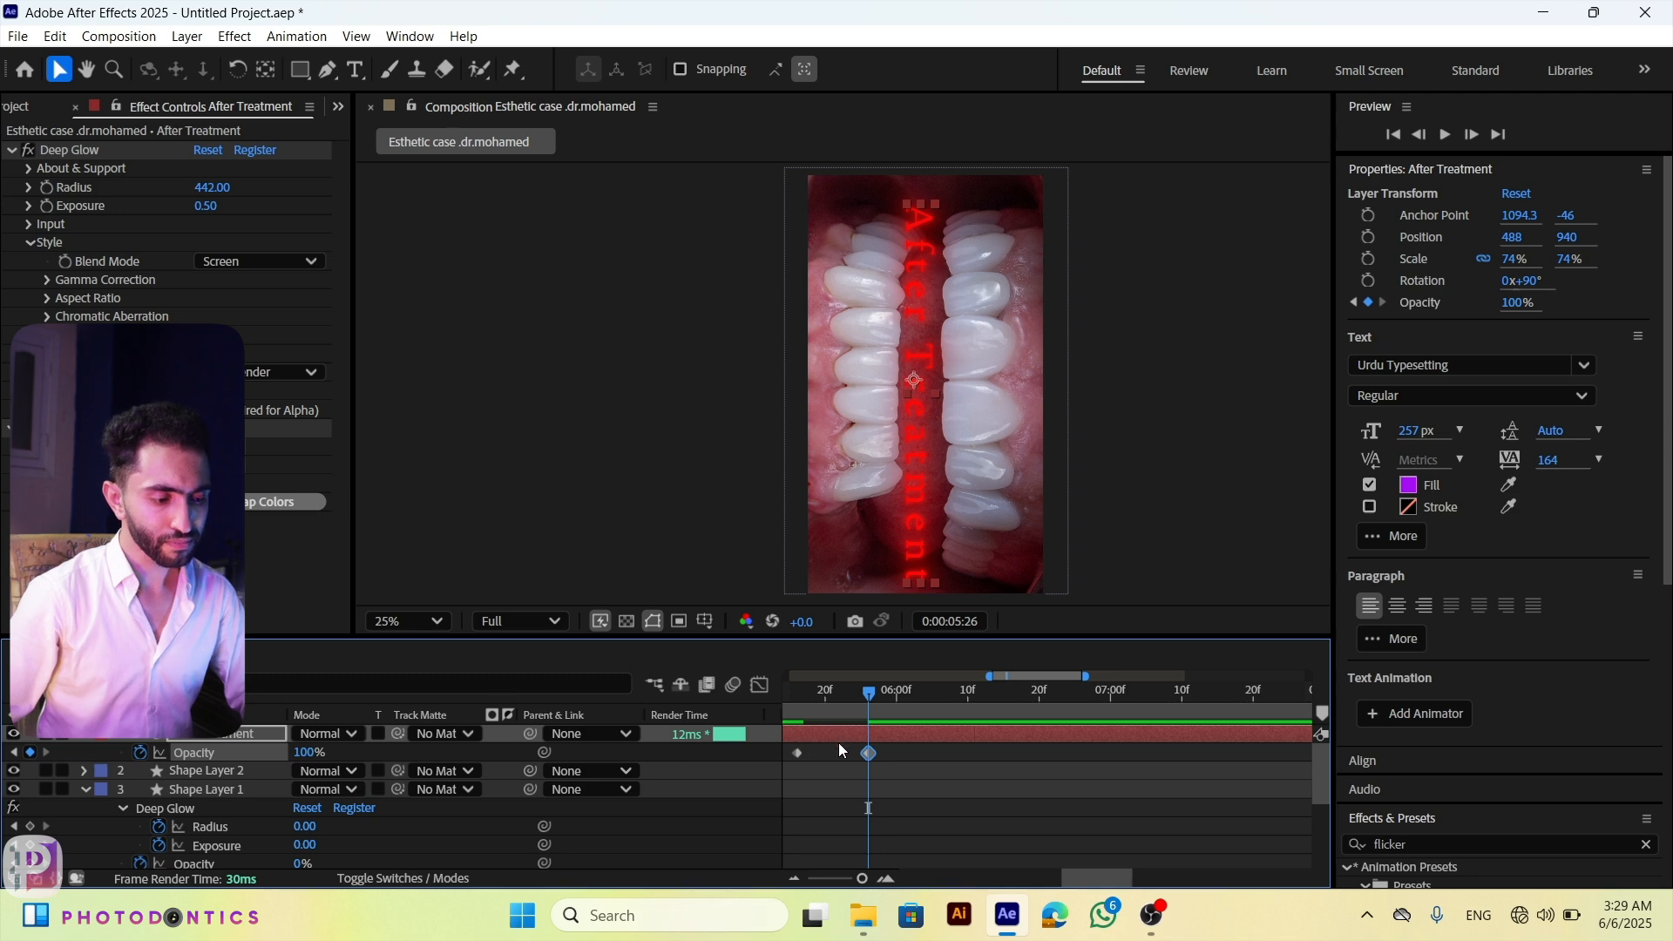
scroll(1429, 775, down, 5)
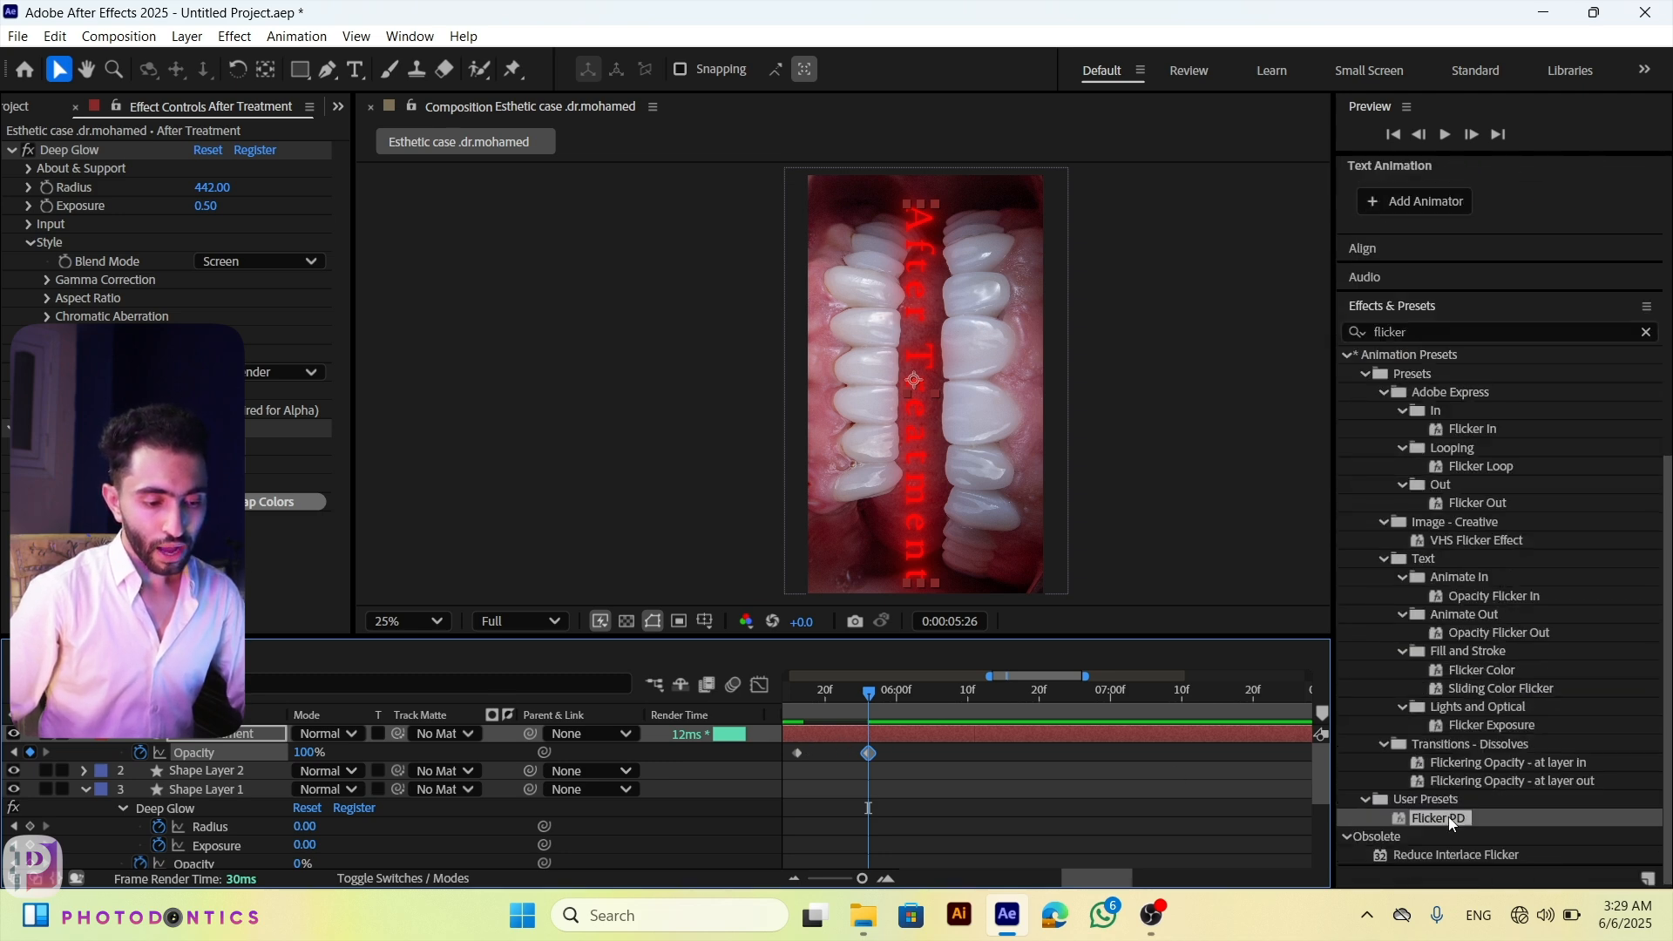
drag(1450, 823, 1137, 737)
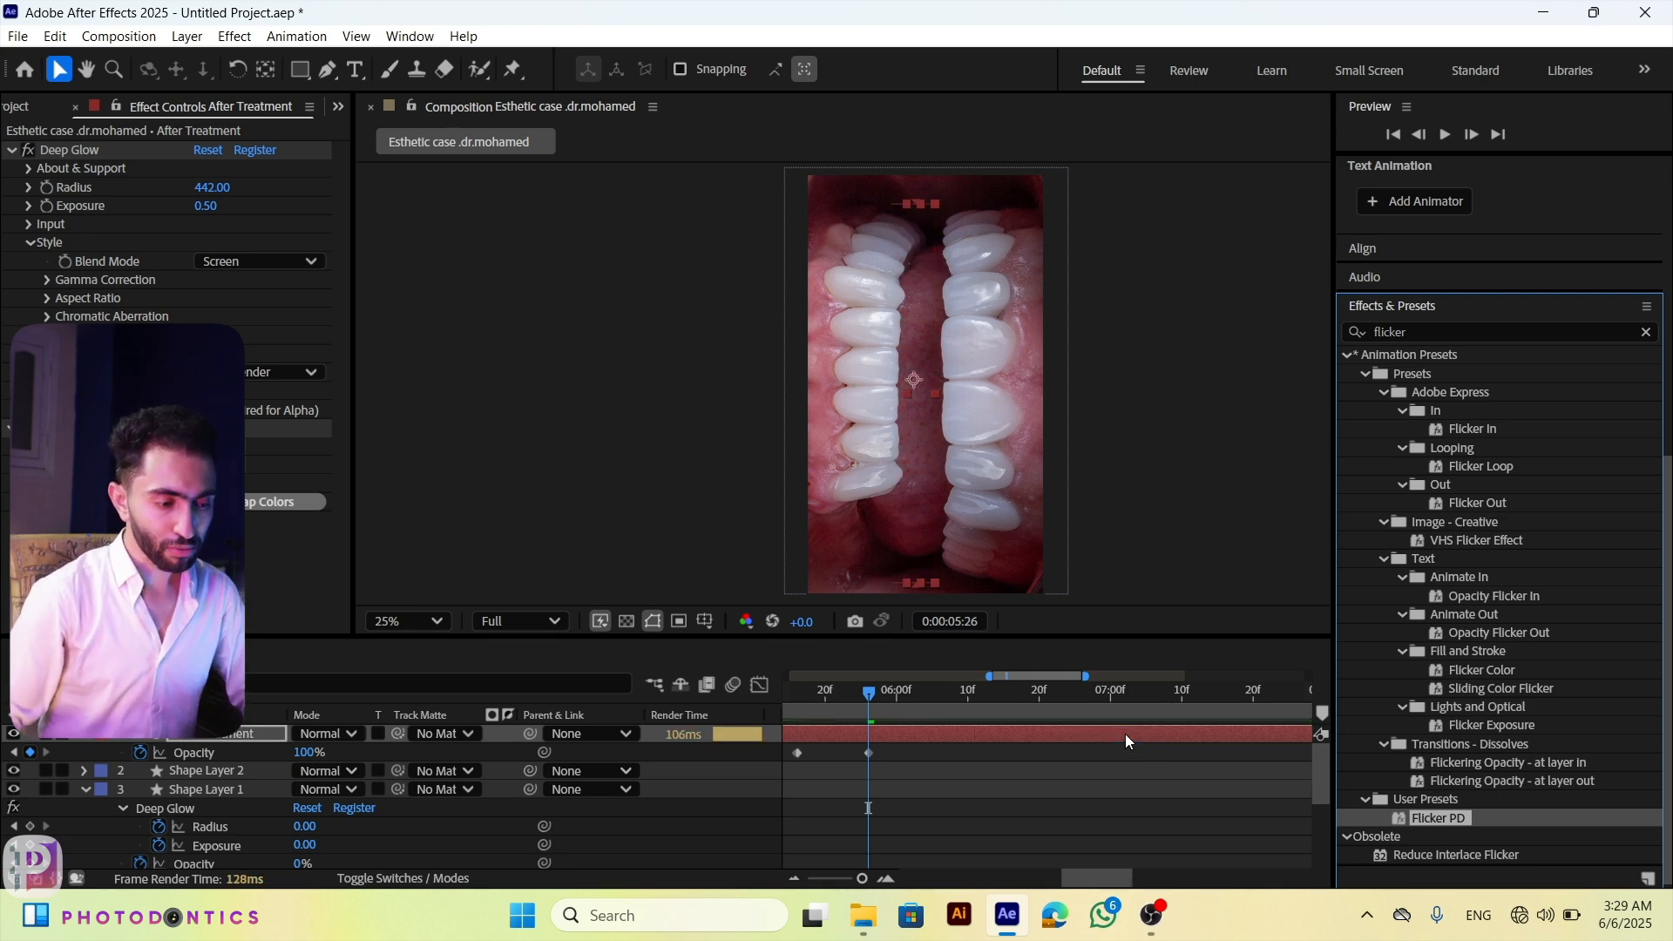
Step: Preview the flicker on the After Treatment text and examine the preset's Start and Random Seed keyframes
key(space)
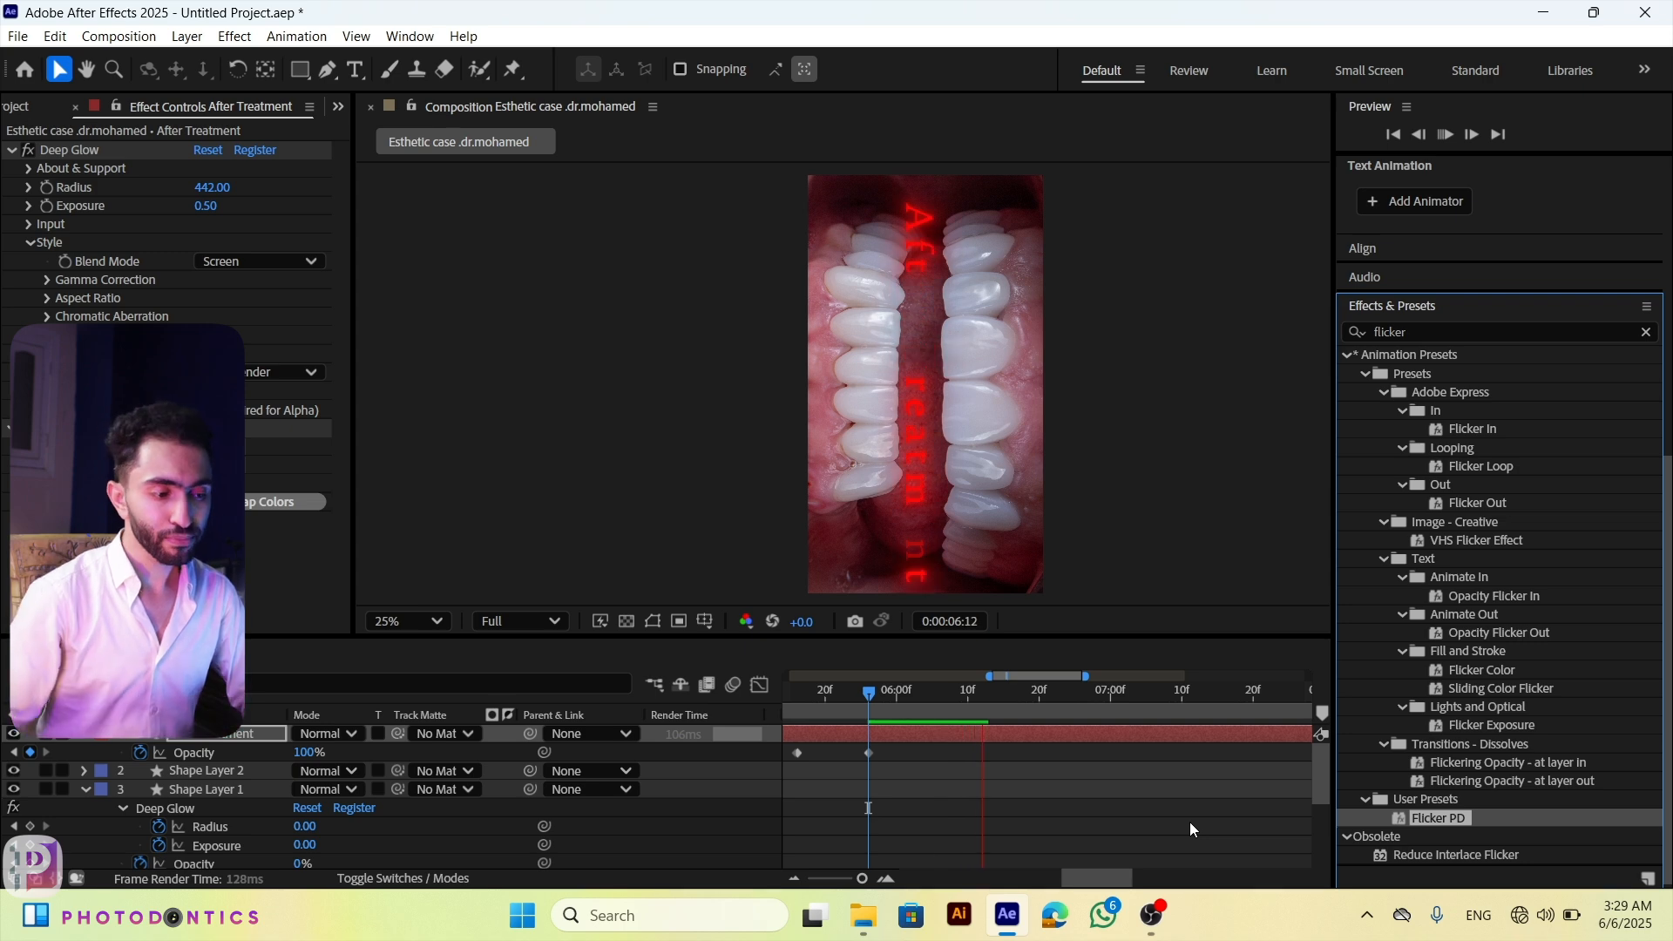
key(space)
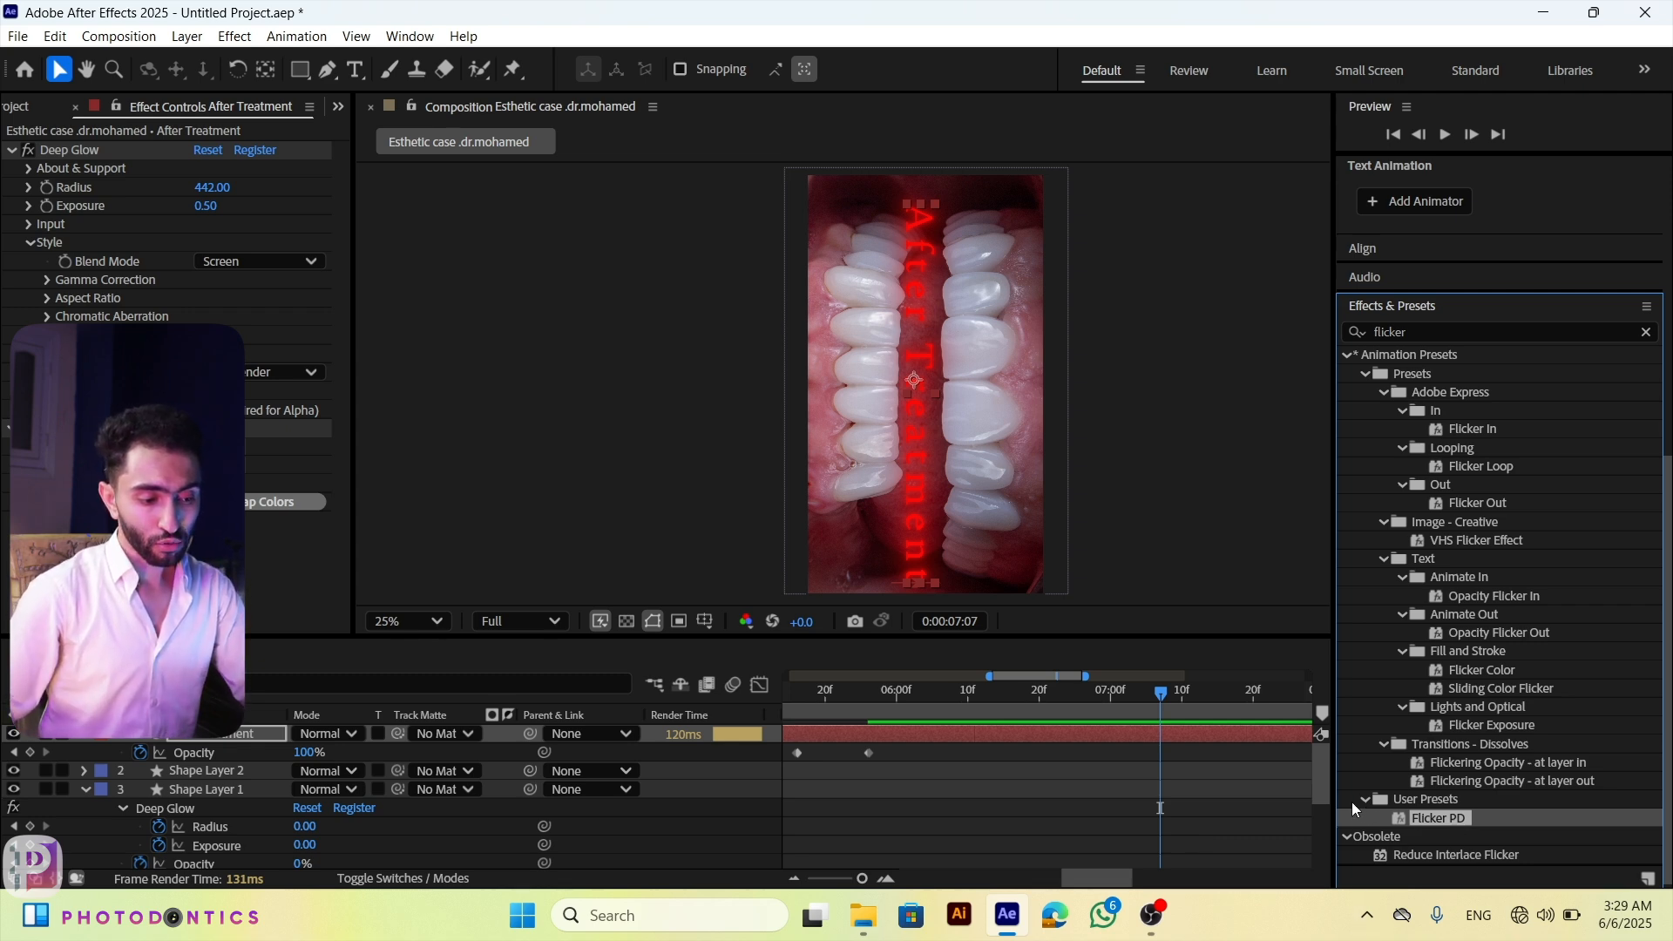
click(1131, 731)
key(u)
scroll(1141, 797, down, 1)
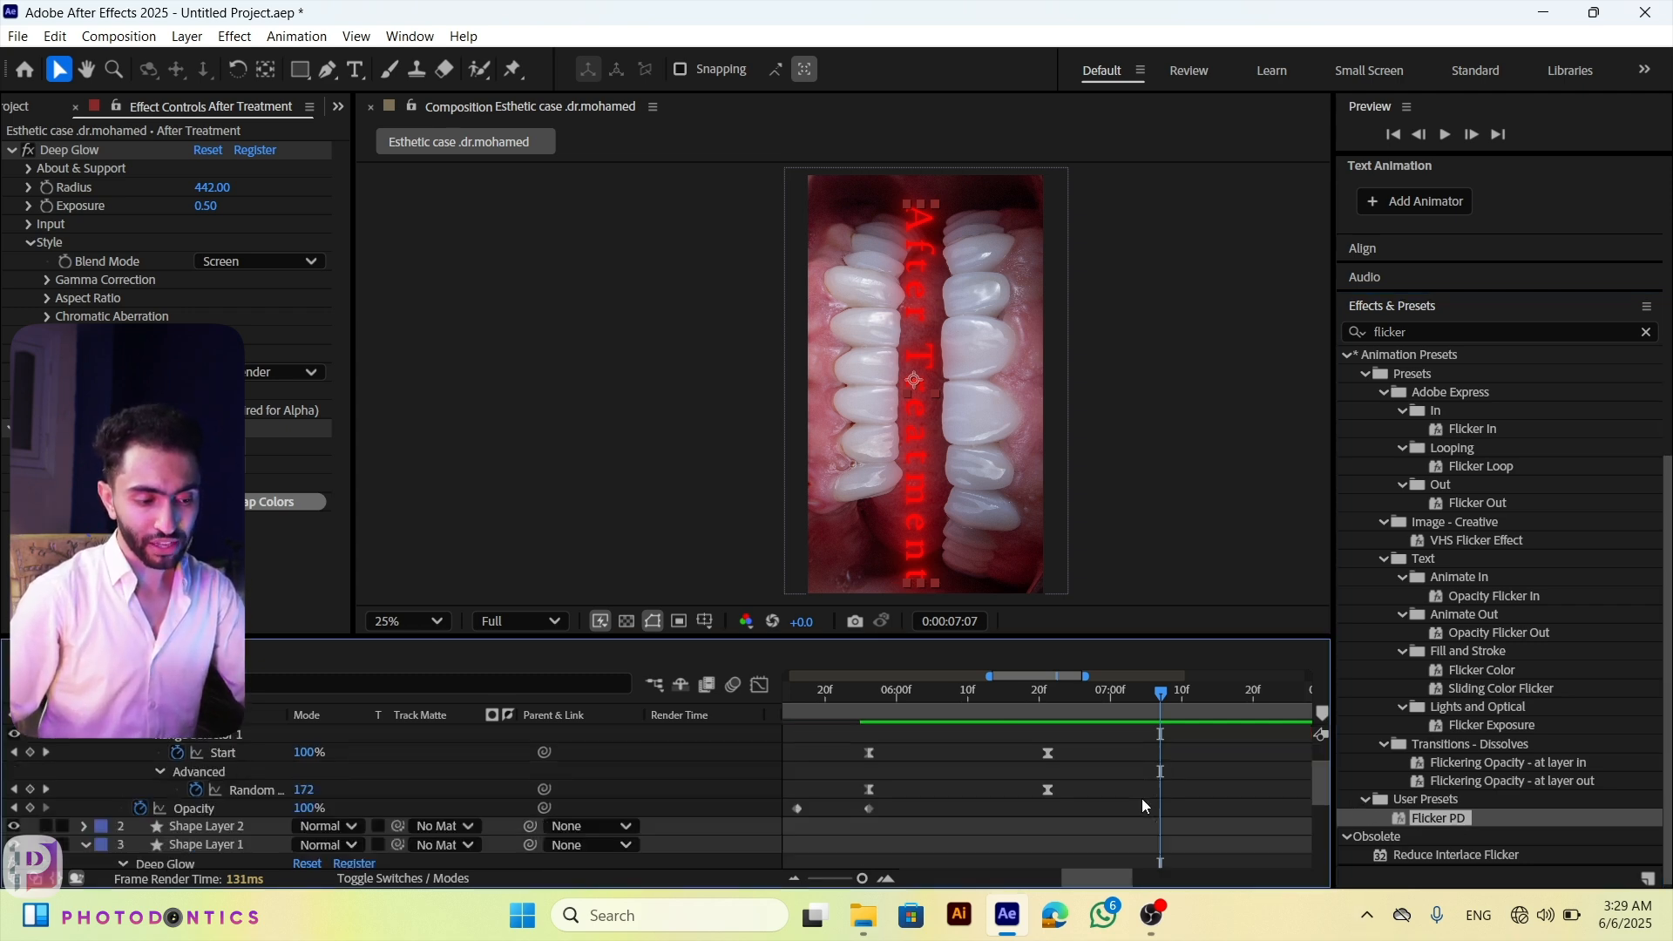
drag(1164, 690, 1049, 725)
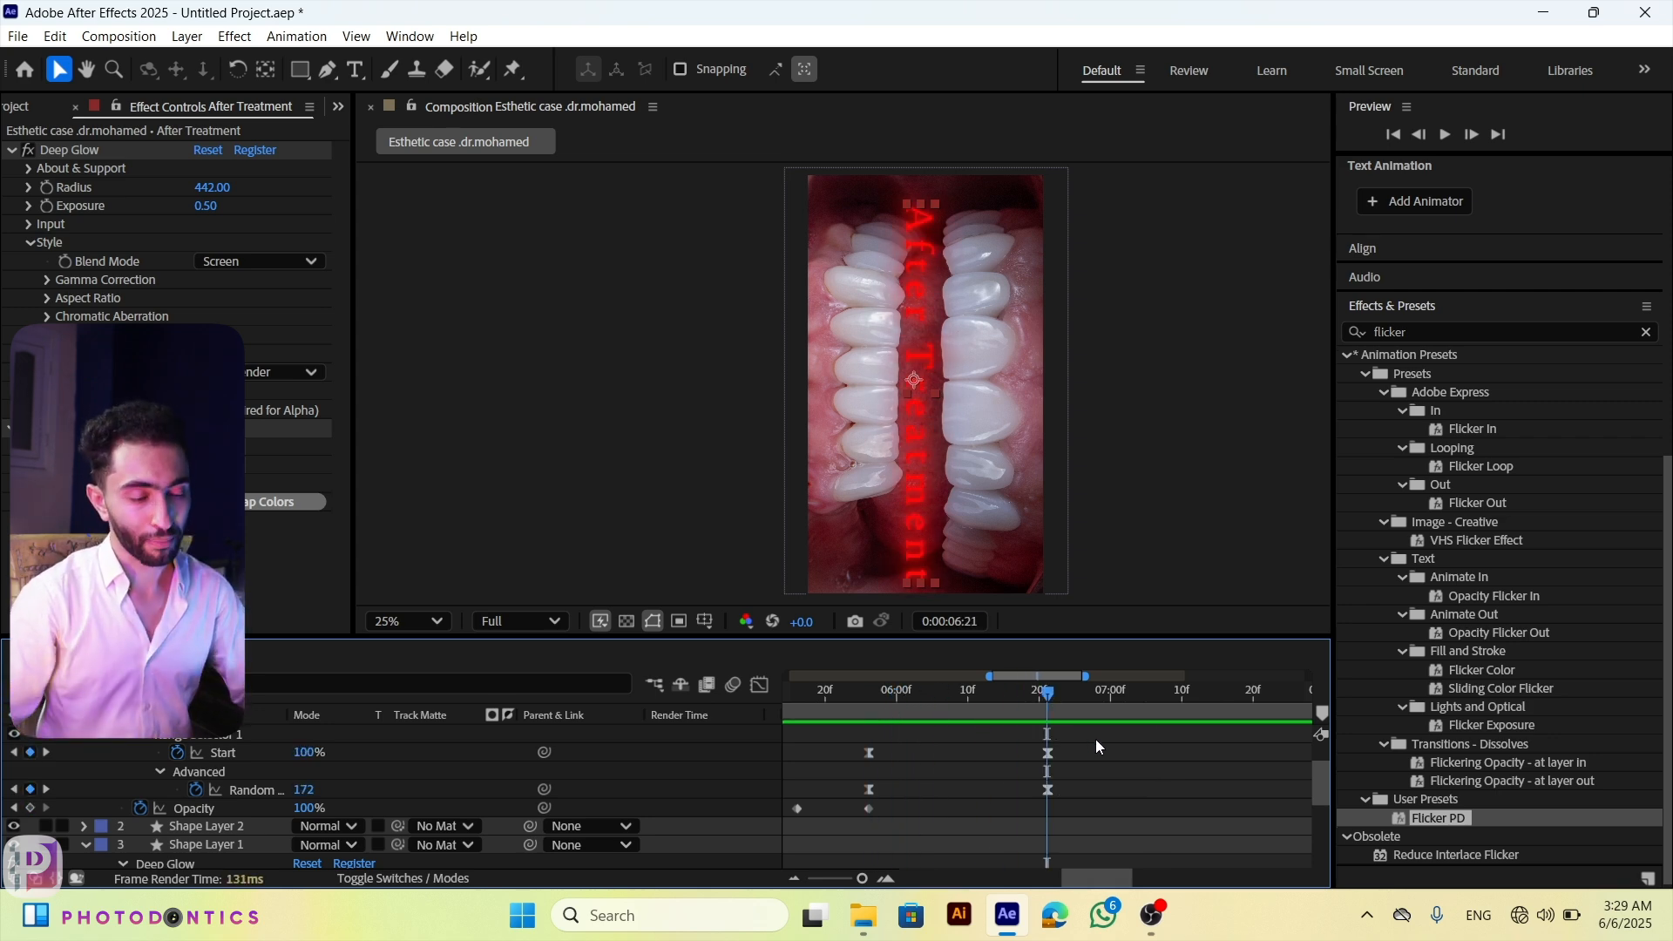
drag(1044, 695, 855, 693)
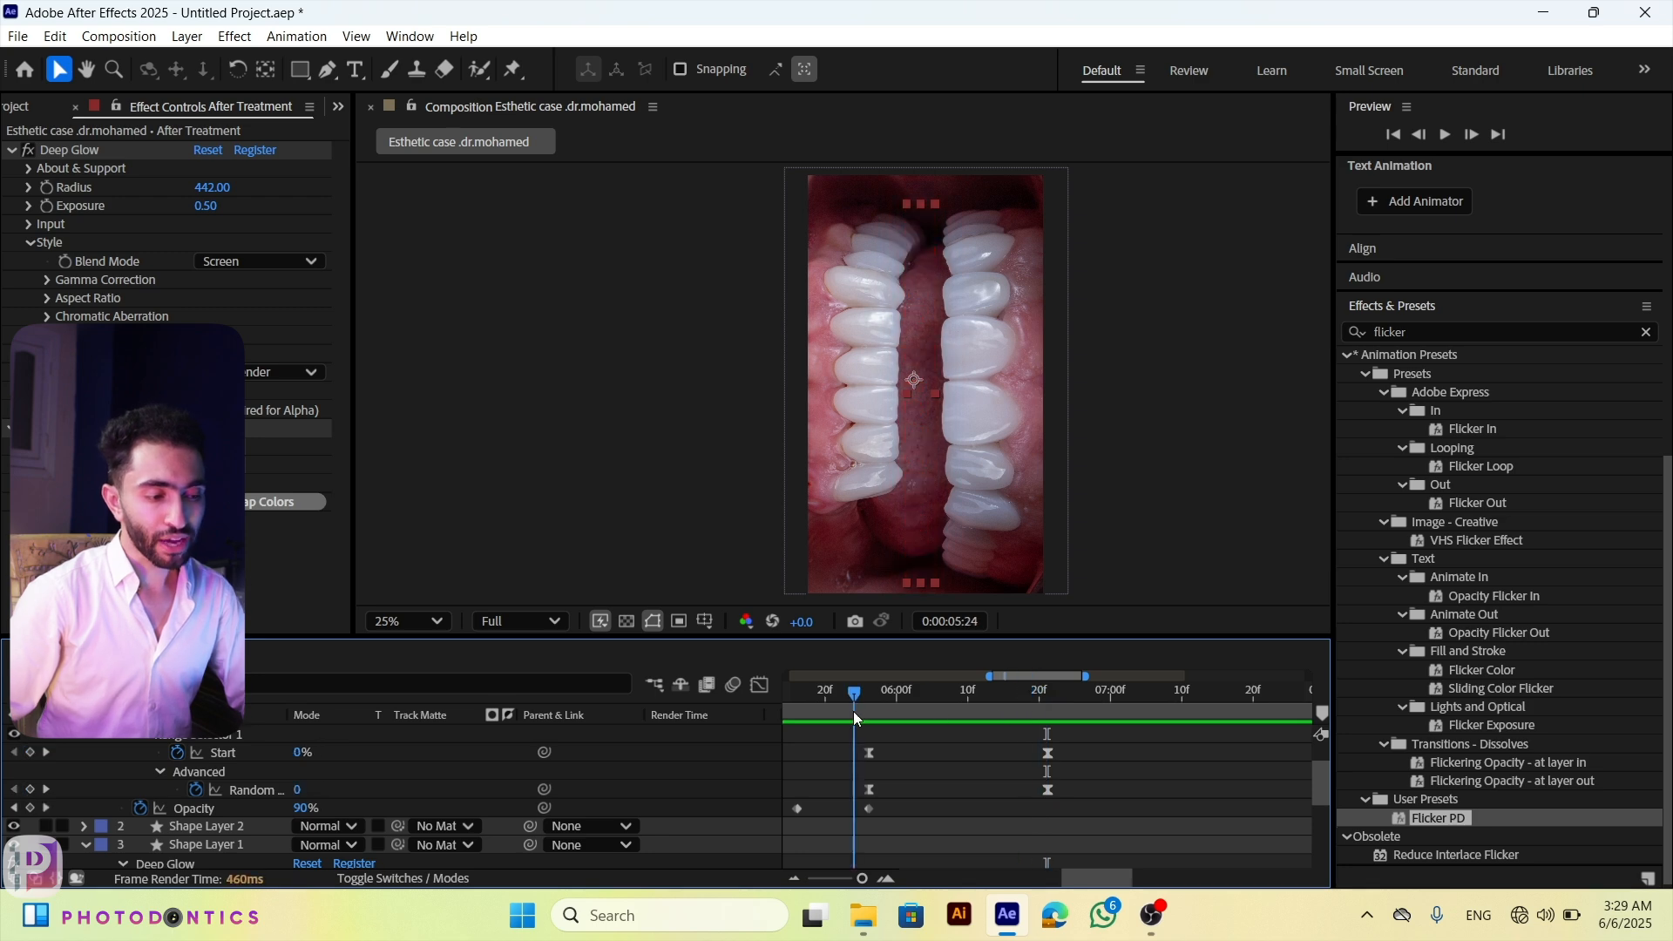
key(space)
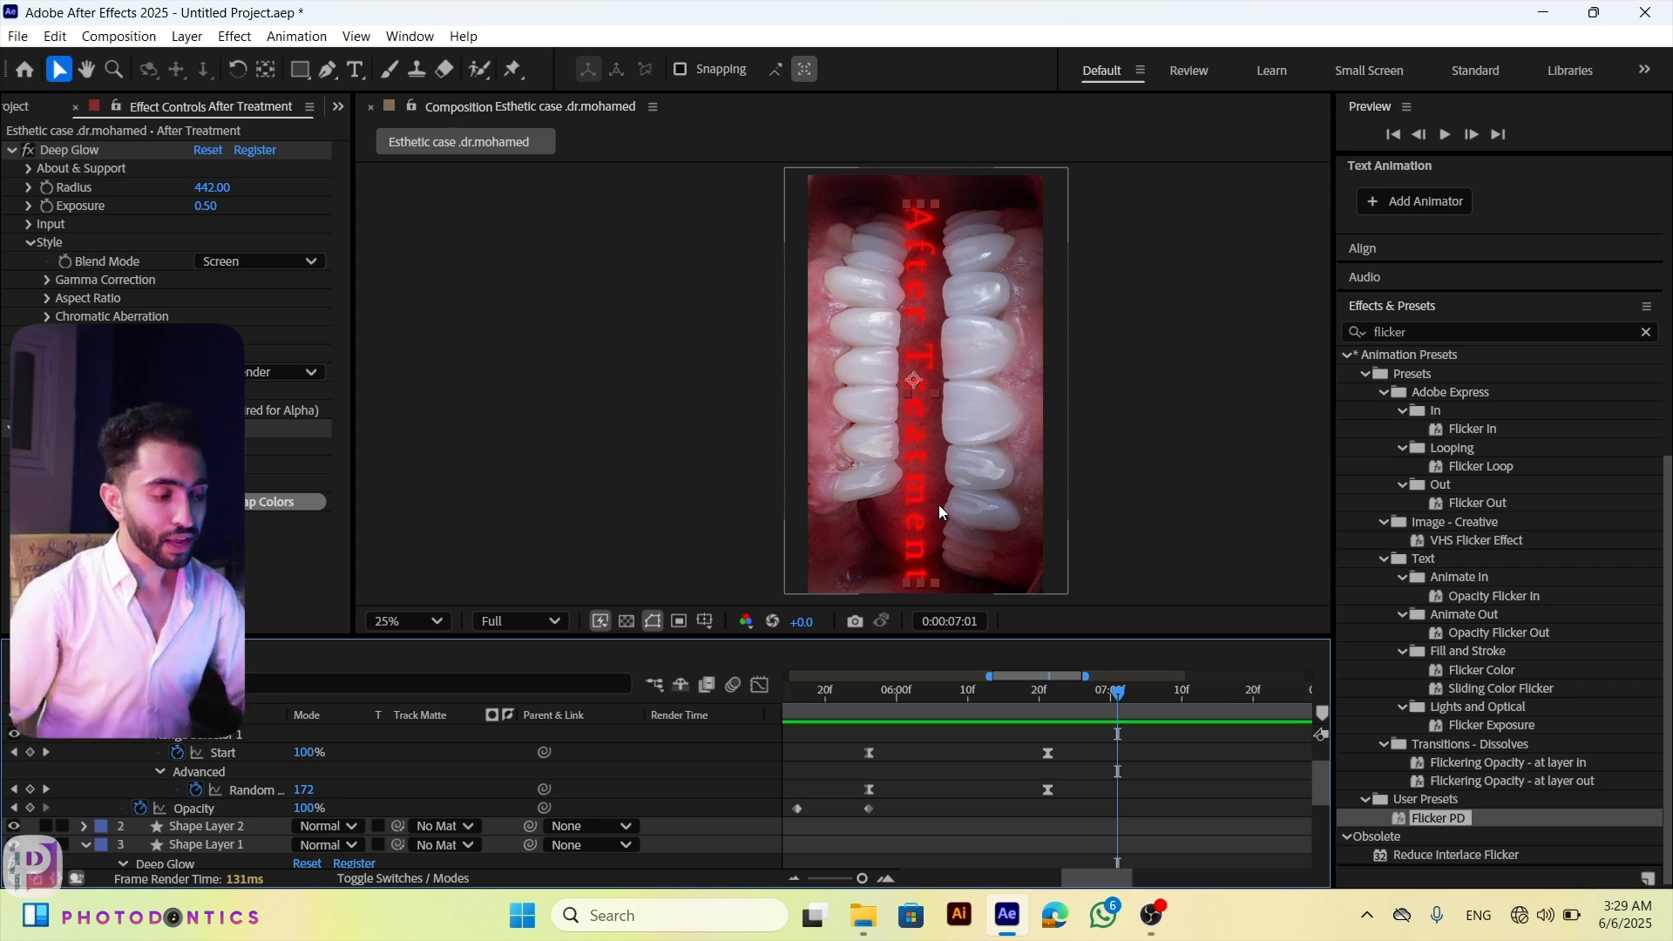
Step: Collapse the After Treatment layer's properties, show only its Position and set a Position keyframe at 0:00:07:01
scroll(214, 784, up, 1)
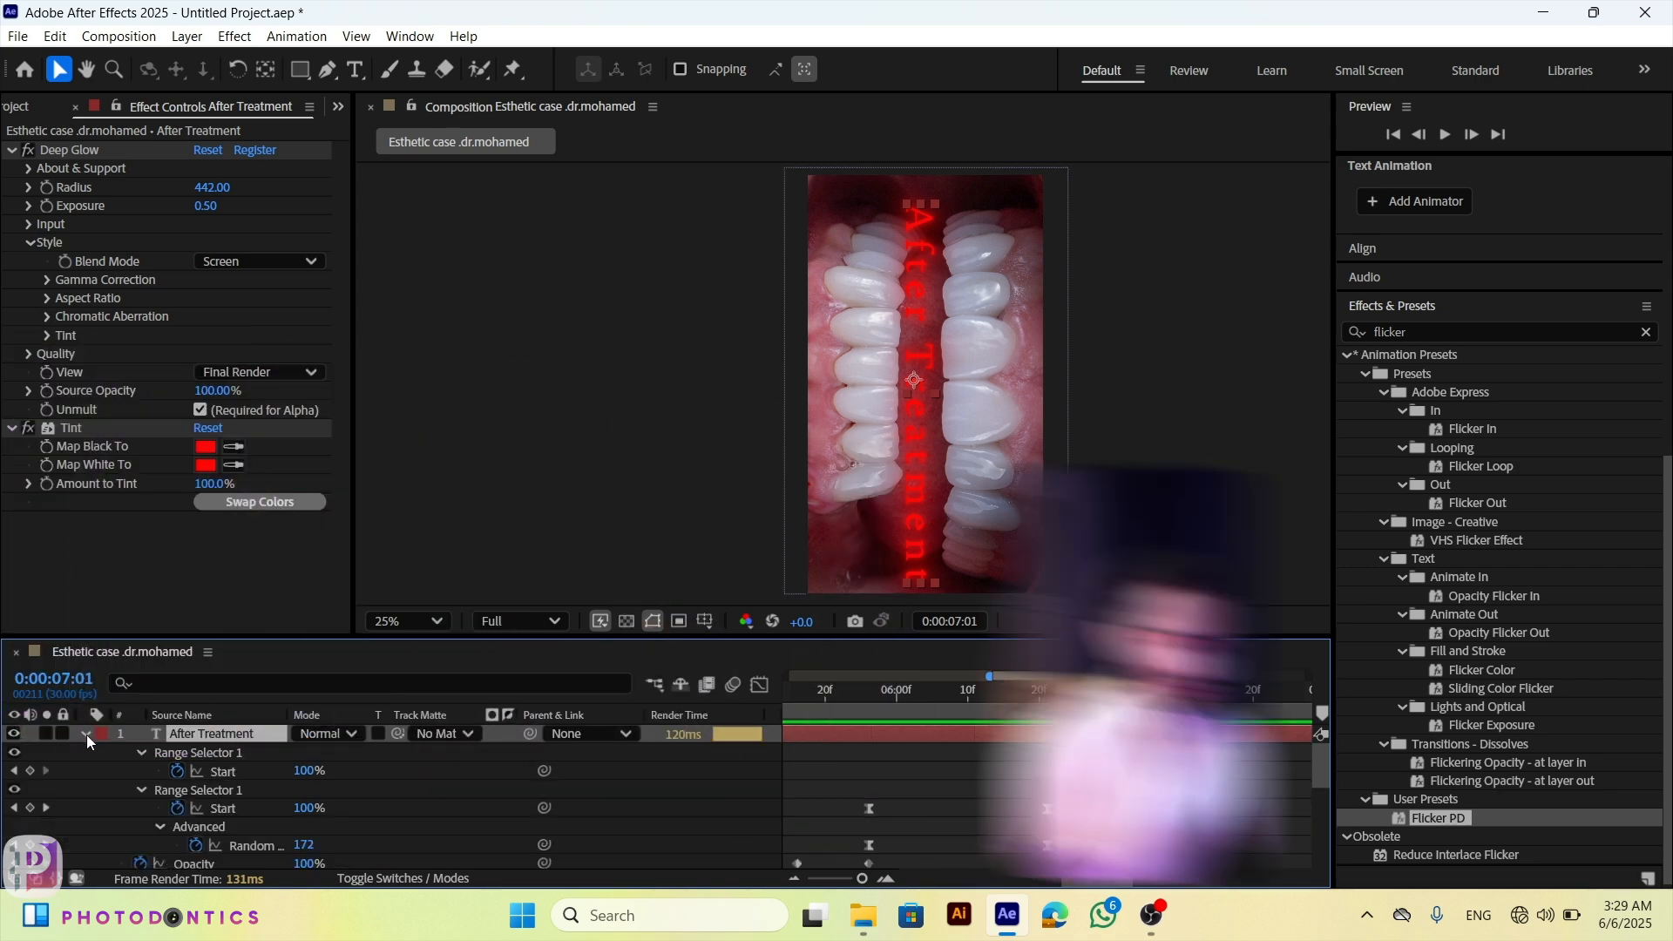
click(84, 733)
click(85, 733)
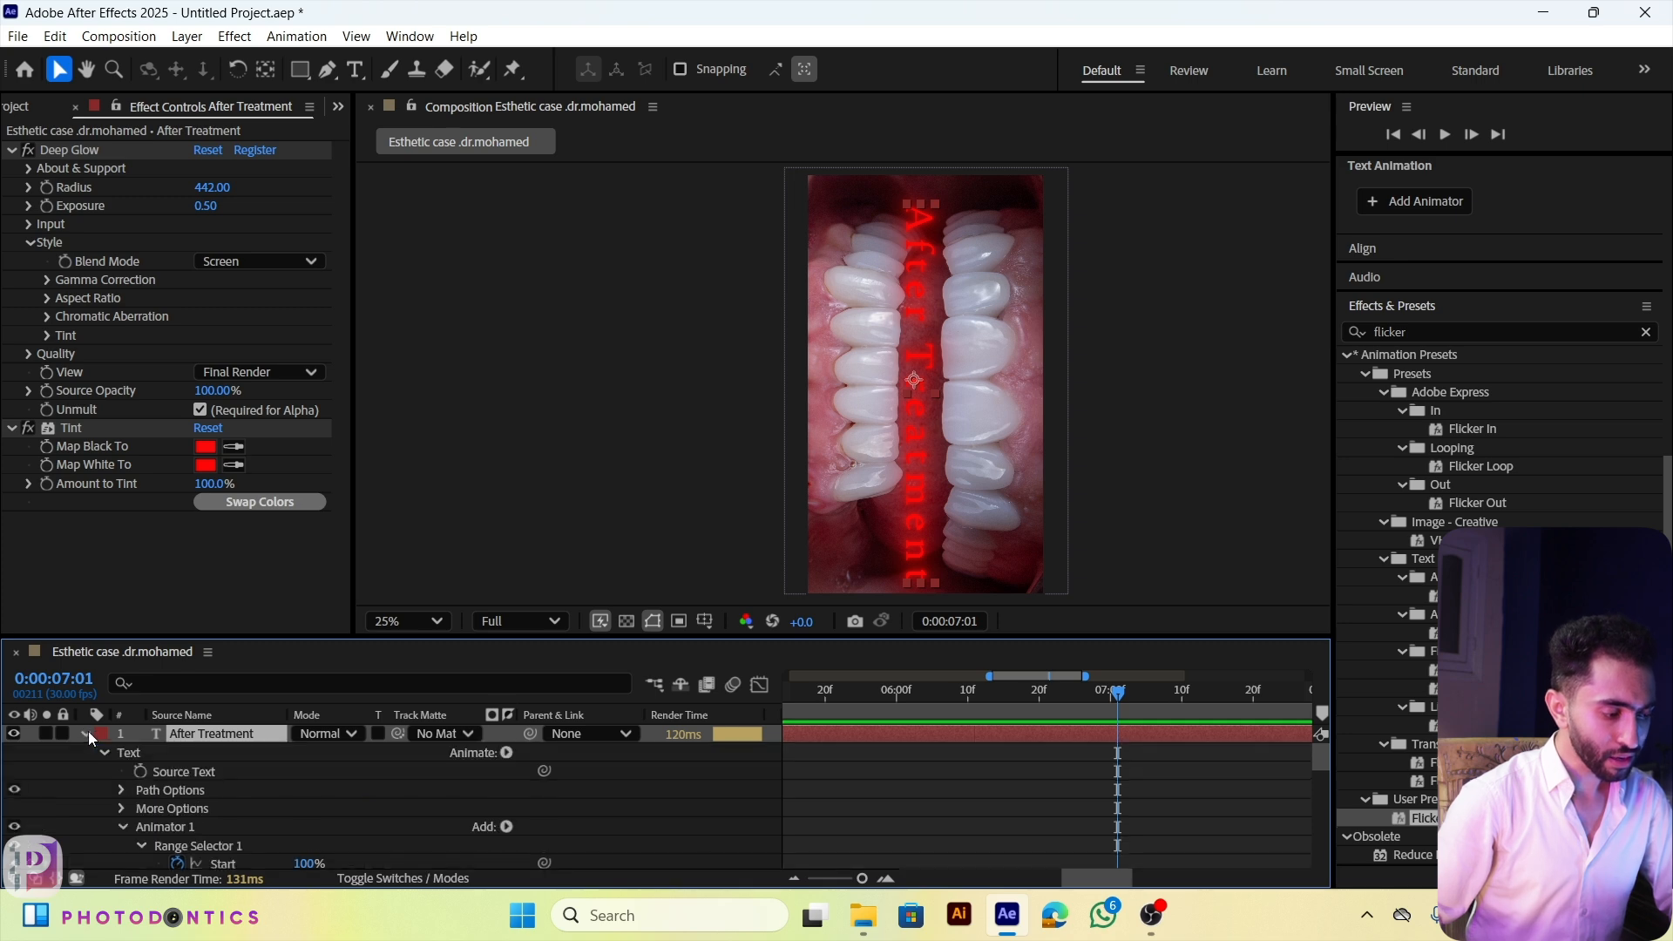
click(89, 734)
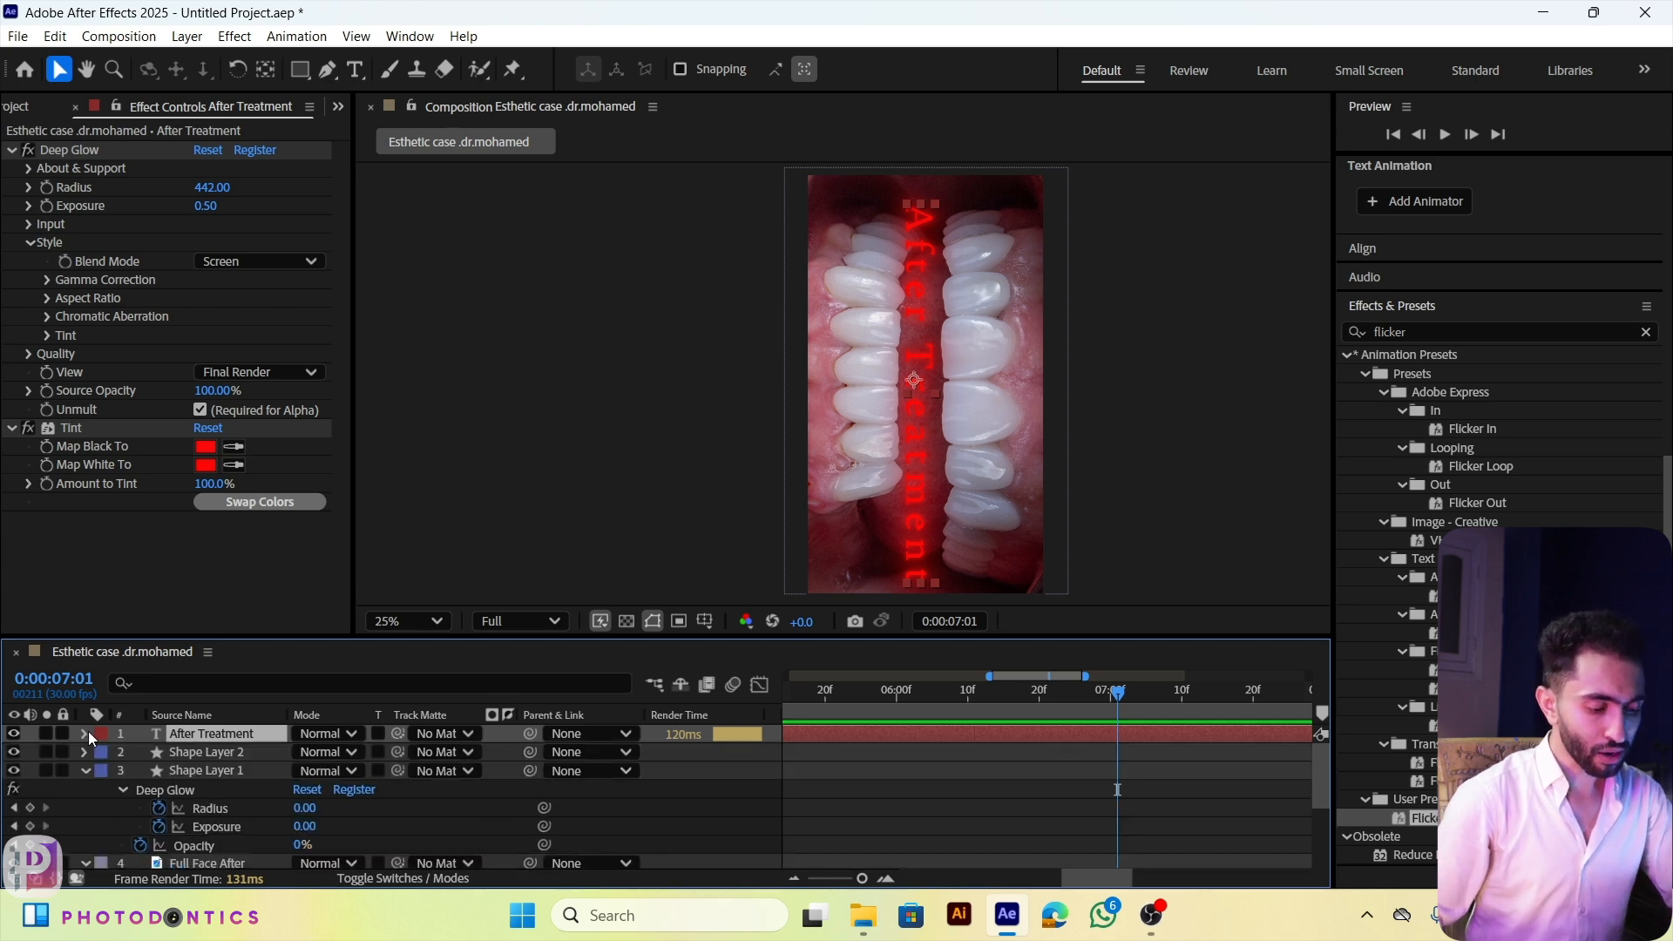
key(p)
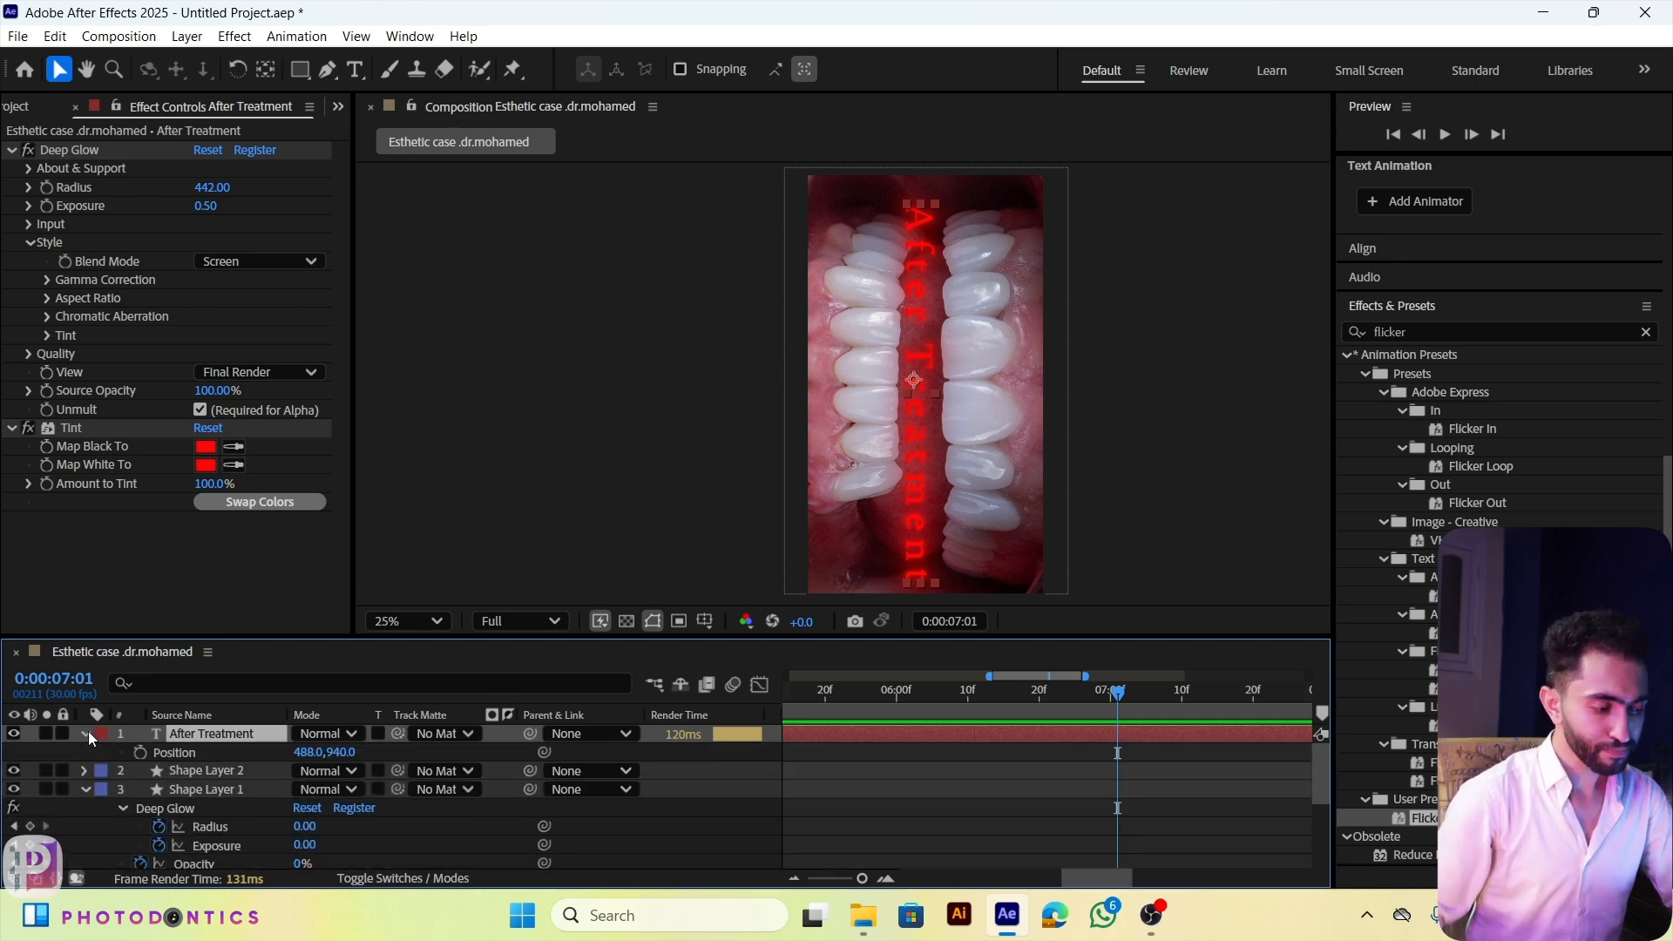
click(140, 751)
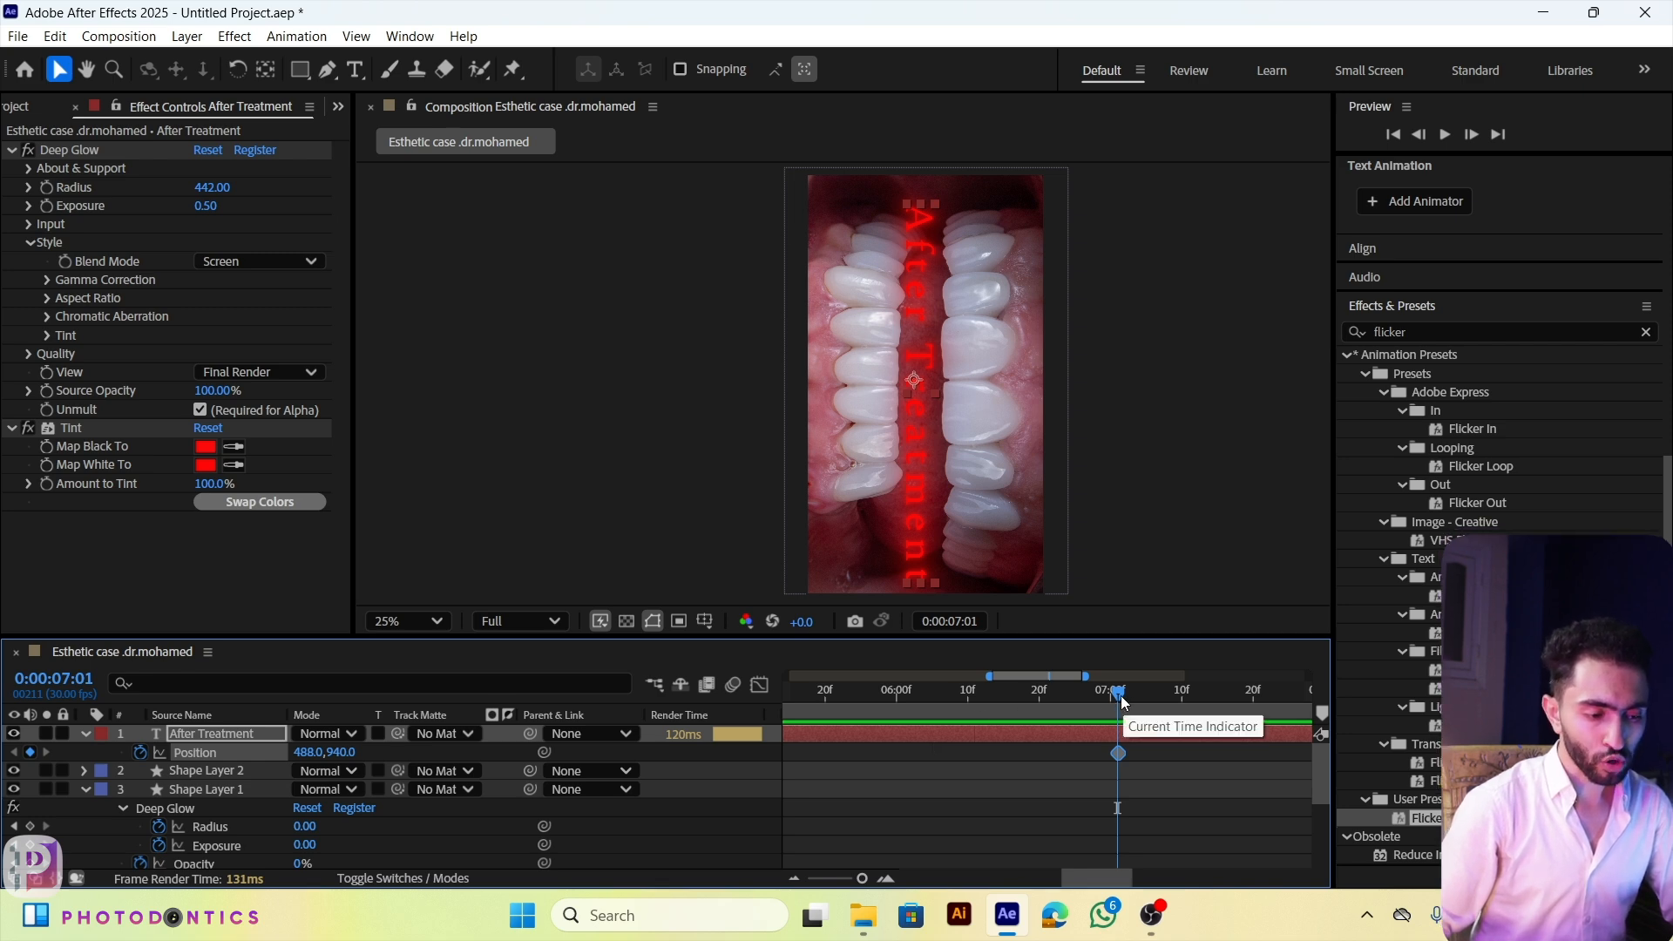
Step: Set After Treatment's Position to 1185, 940 at 0:00:07:20 so it slides out of frame, and preview the movement
drag(1125, 704, 1252, 717)
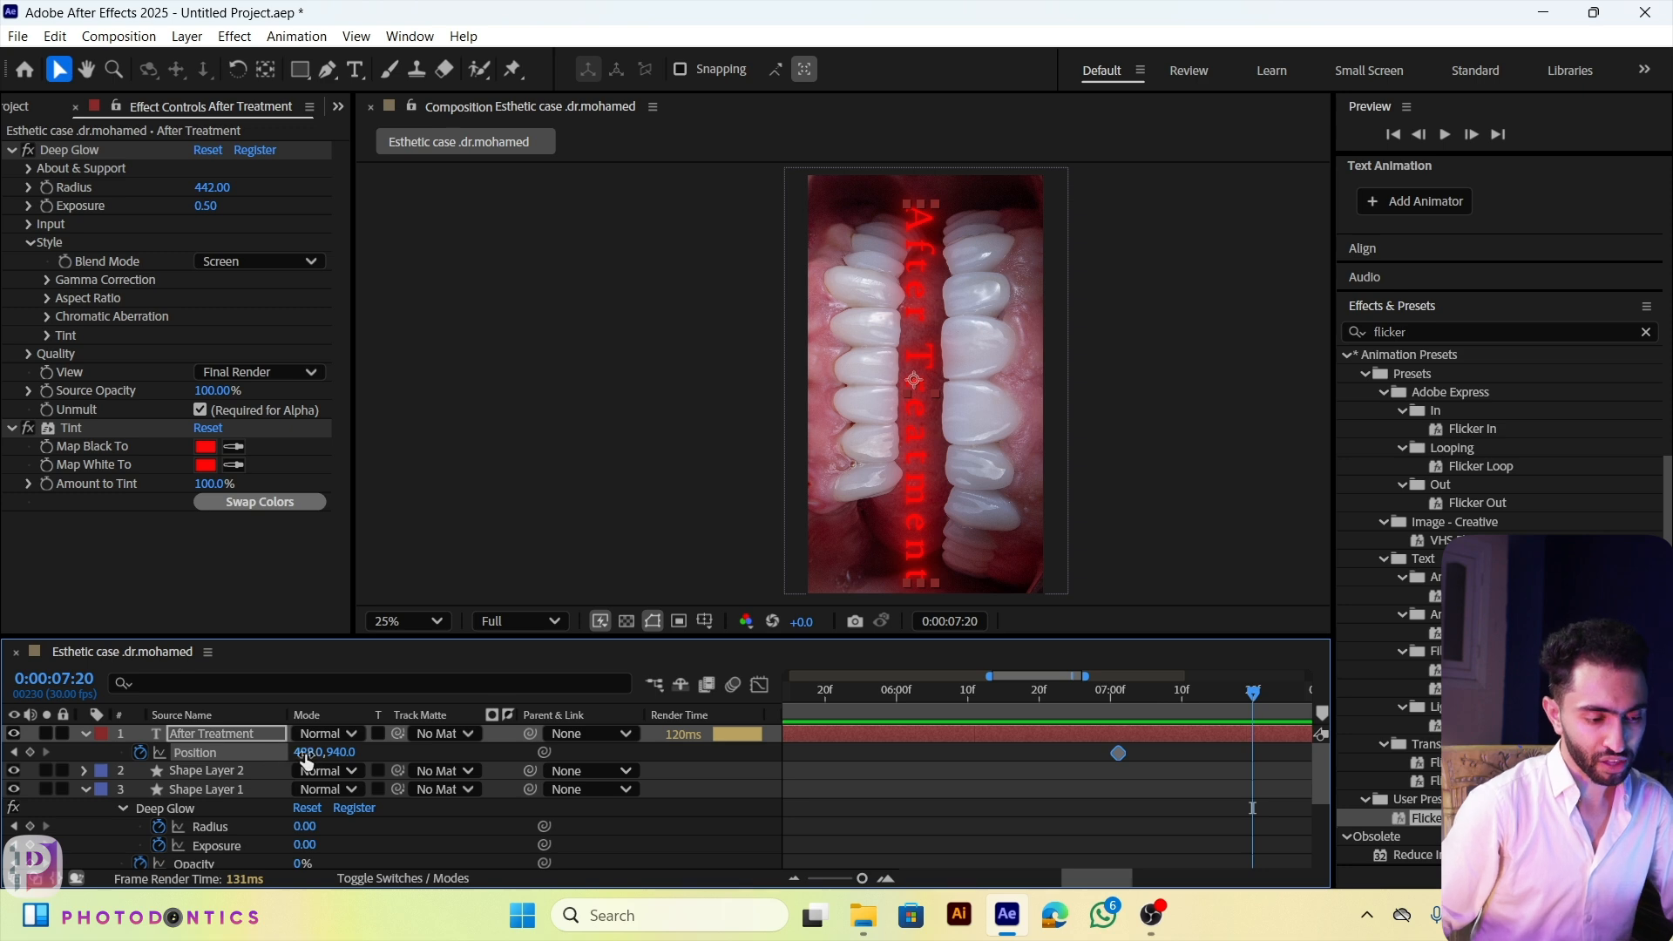
drag(305, 755, 784, 765)
key(space)
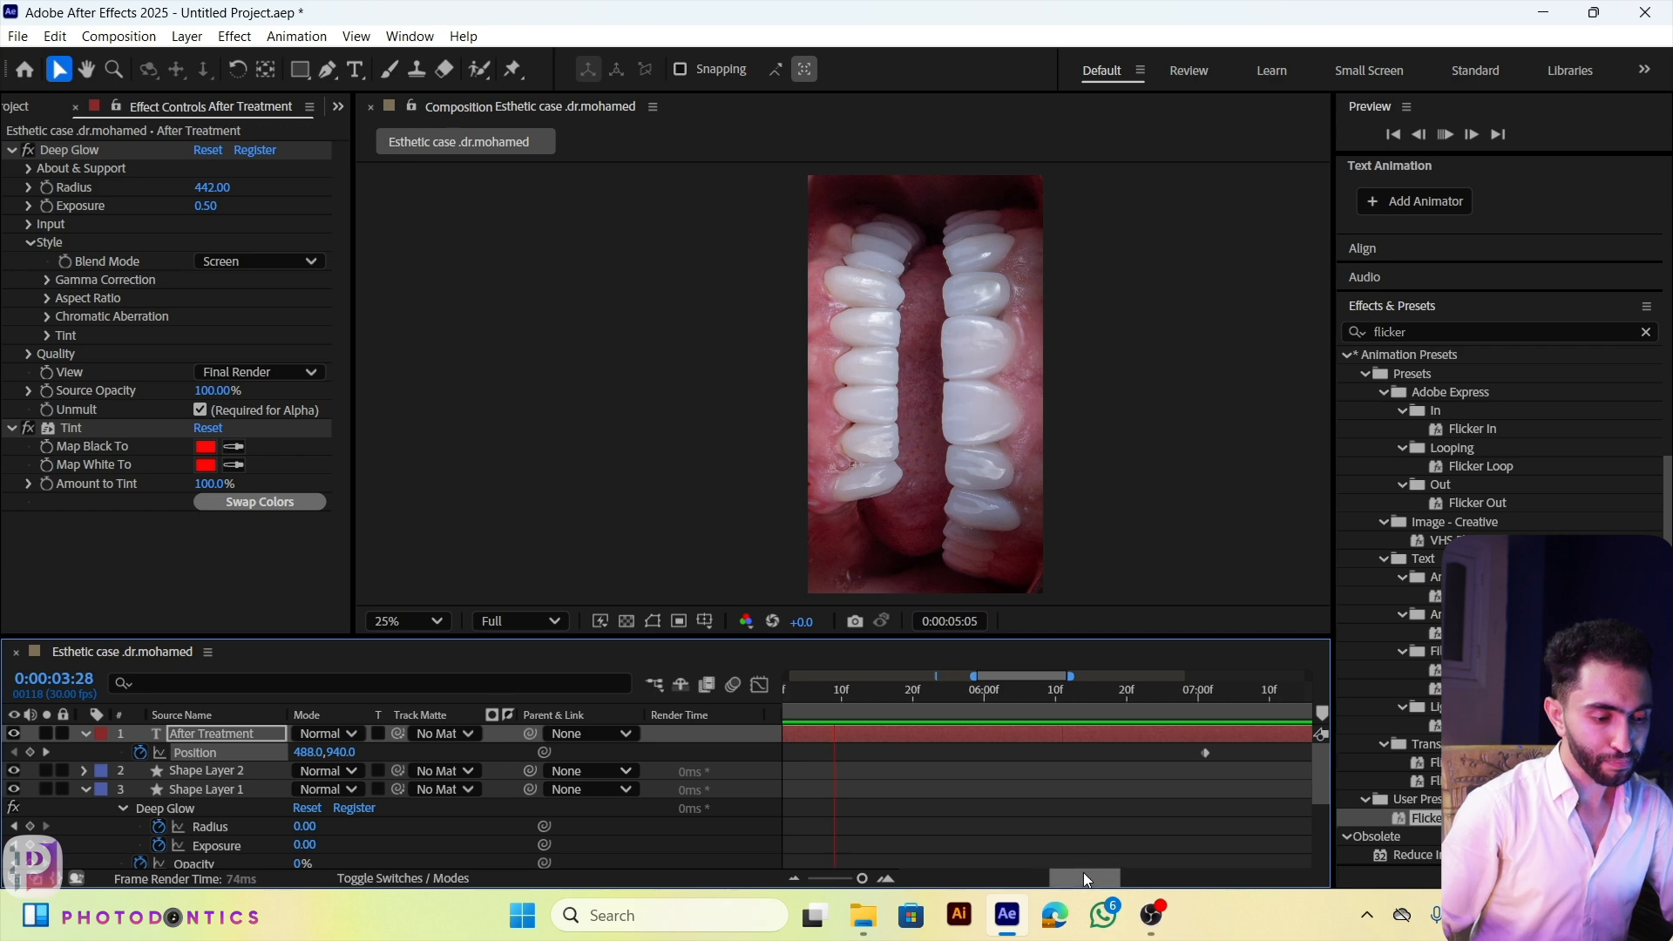
click(1134, 864)
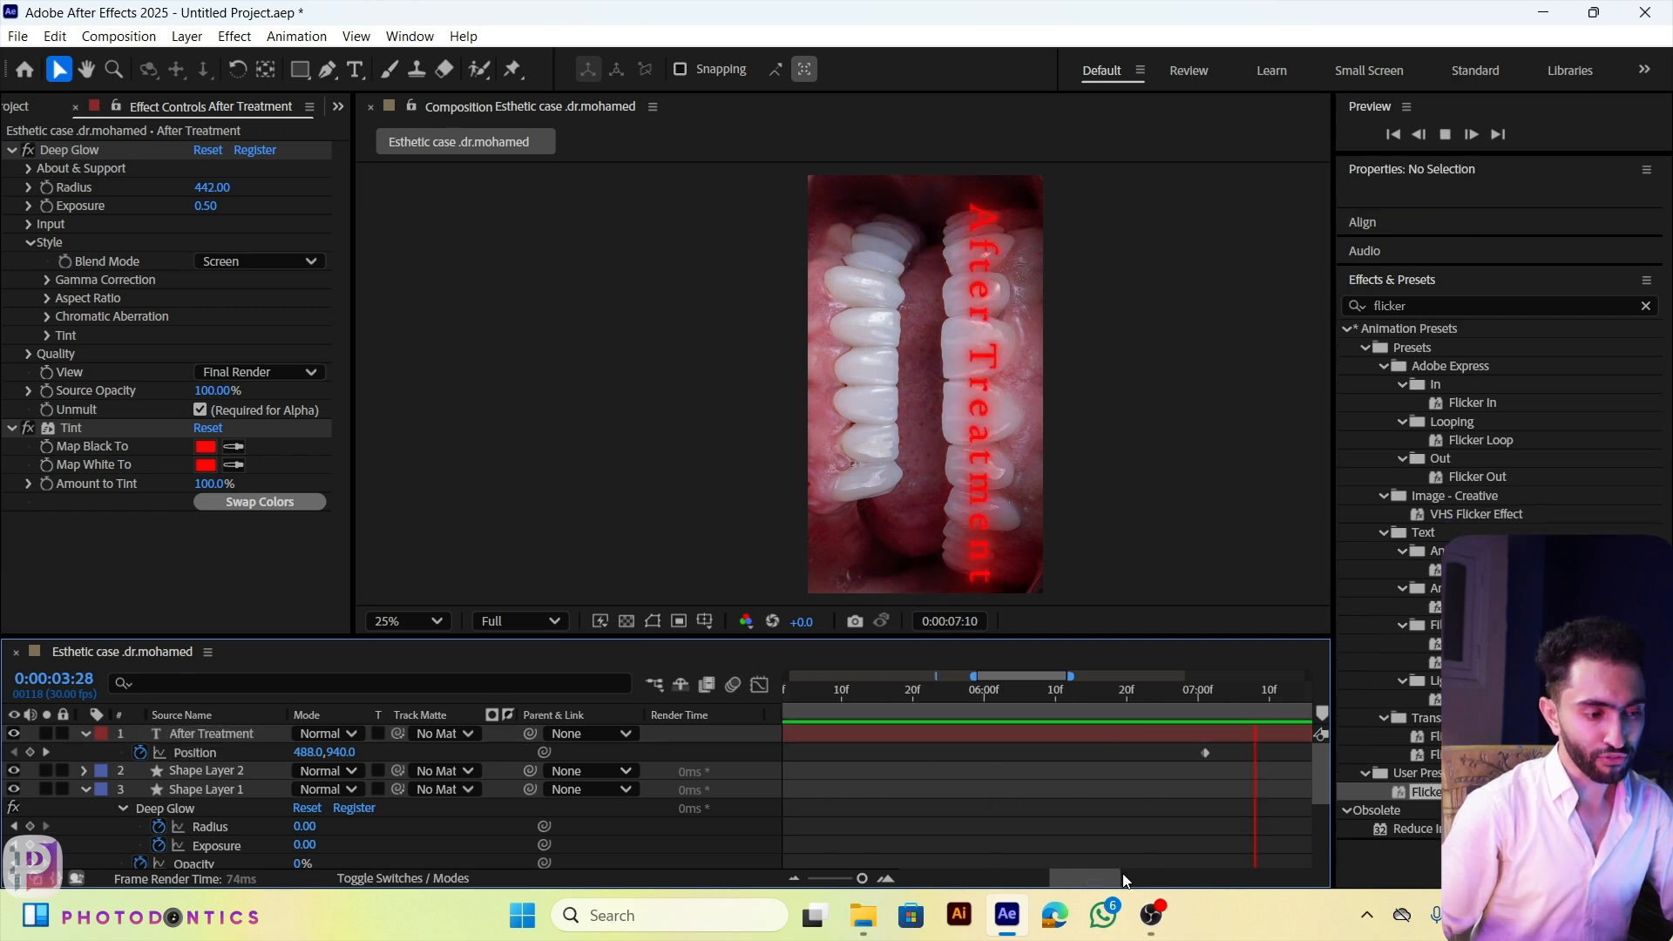
Step: Move After Treatment's second Position keyframe to about 0:00:07:09 and apply Easy Ease to both Position keyframes
click(1011, 753)
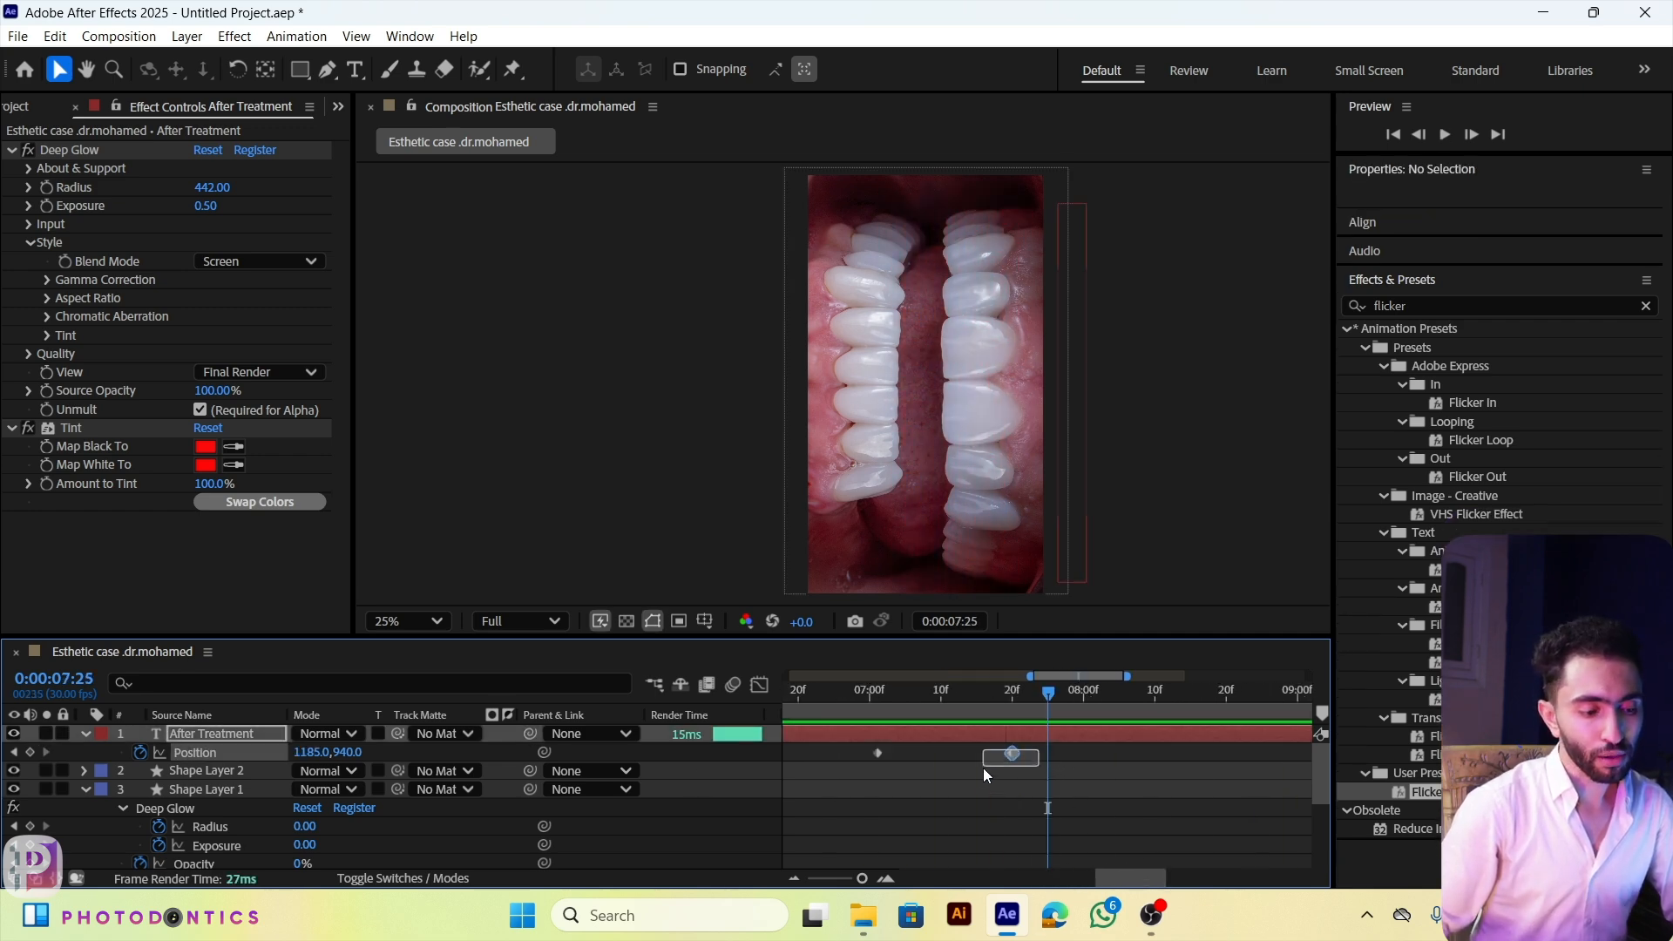
drag(1011, 754, 812, 764)
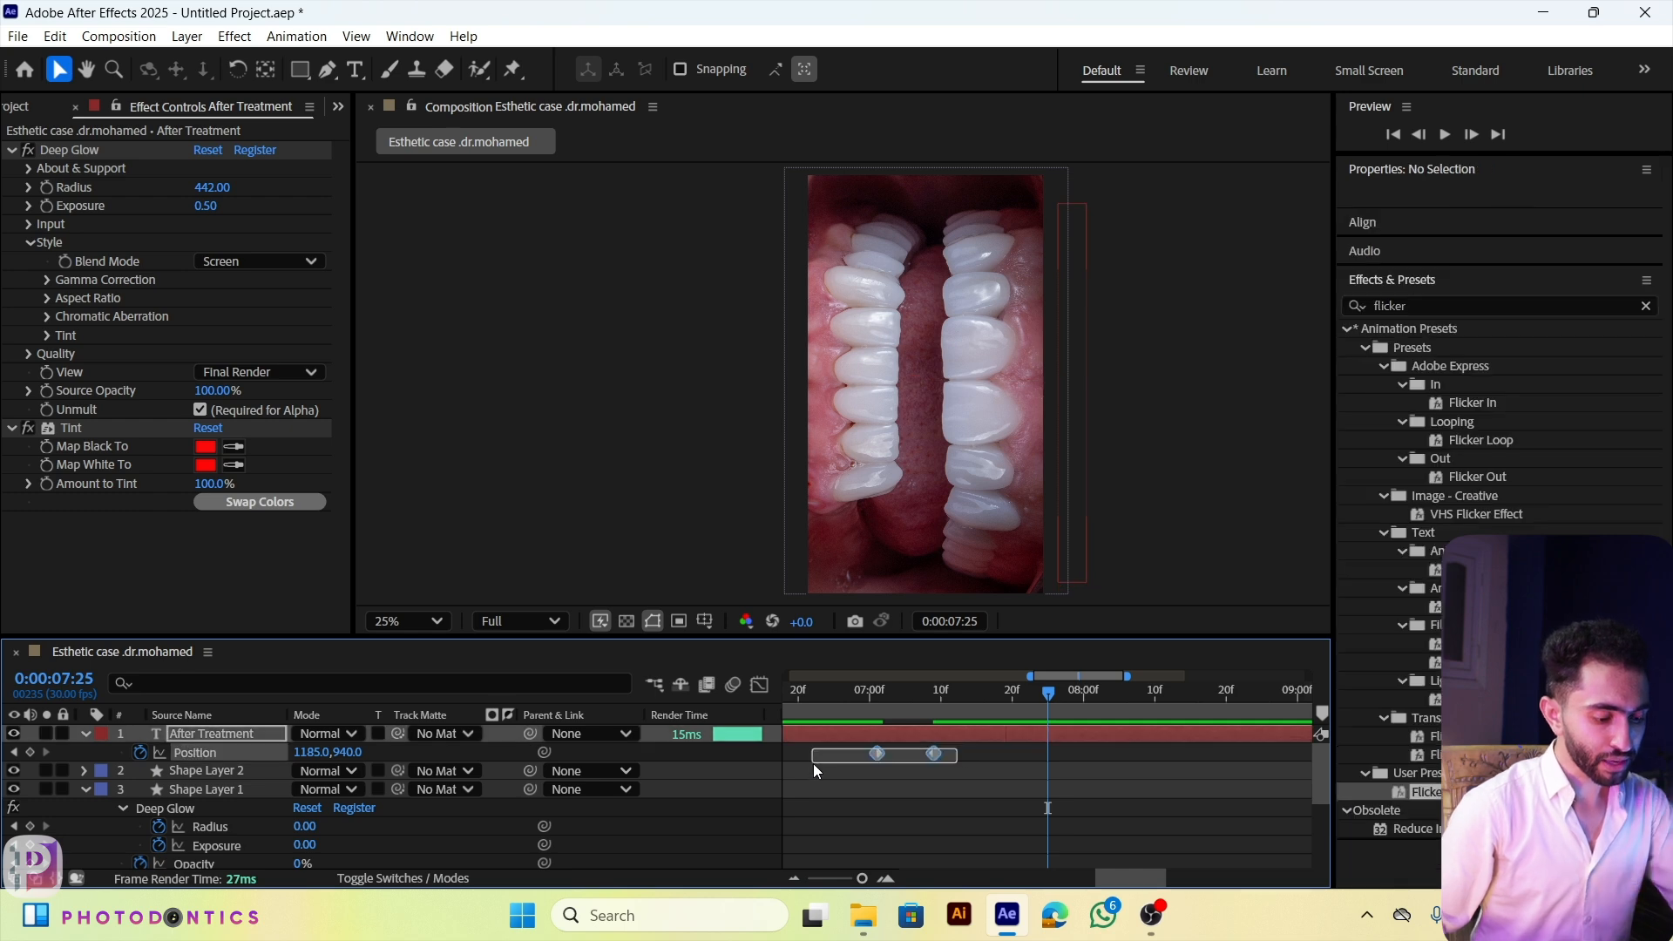
key(F9)
Step: Preview the eased slide of the After Treatment text out of the frame from about 0:00:06:25
key(space)
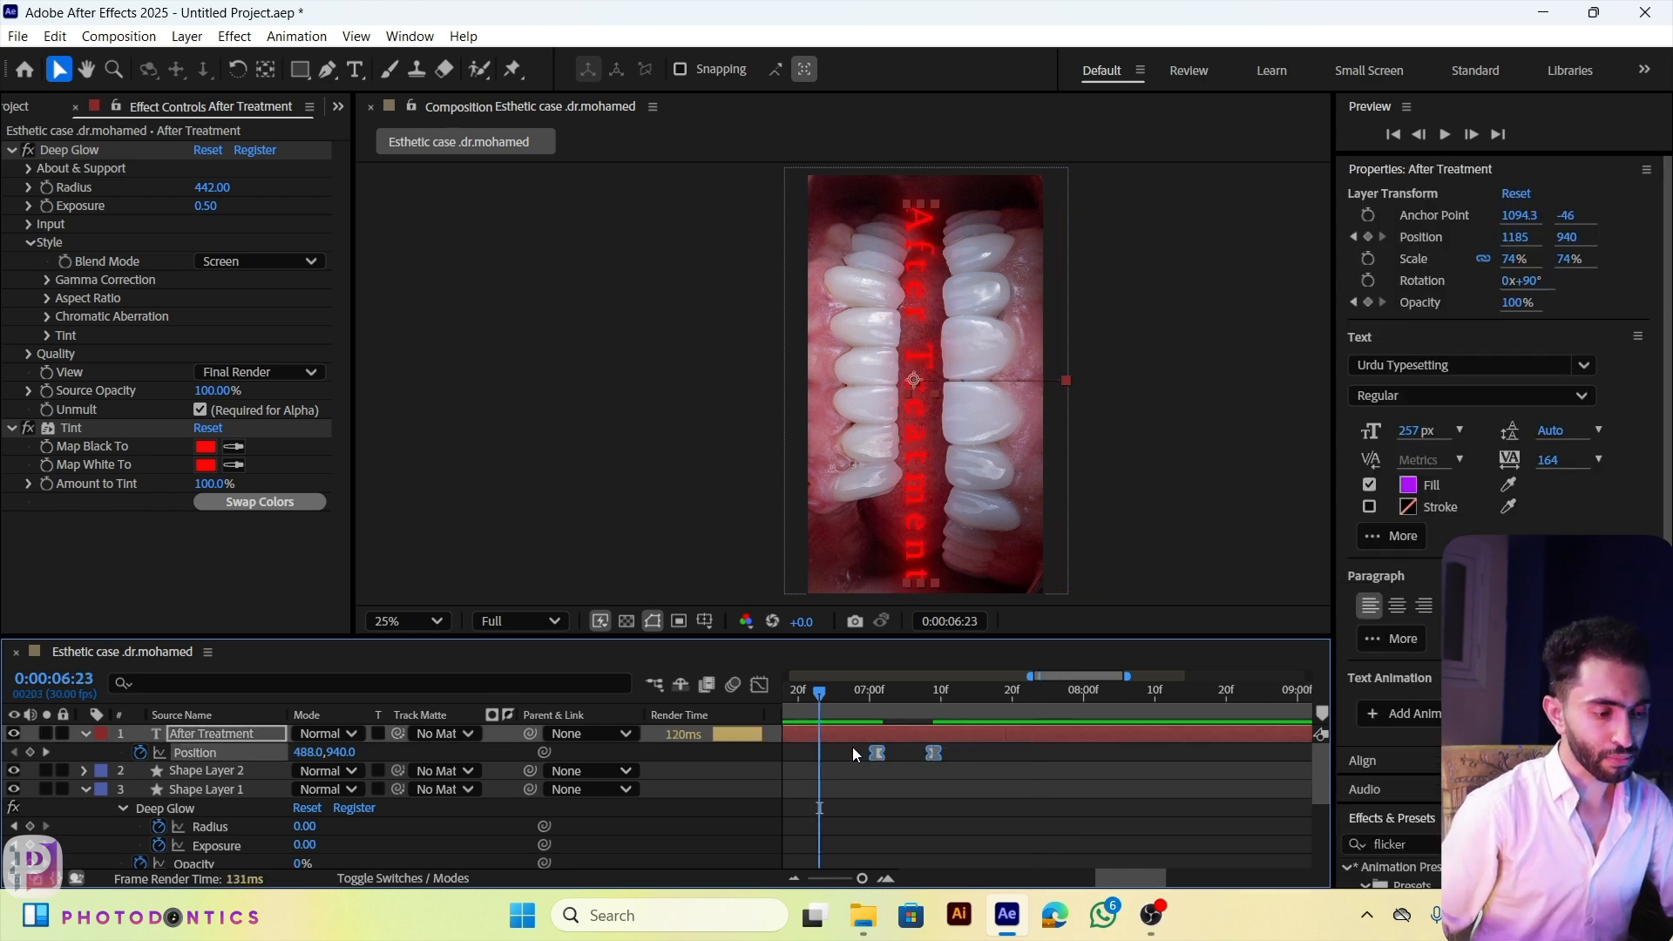
drag(976, 693, 829, 713)
key(space)
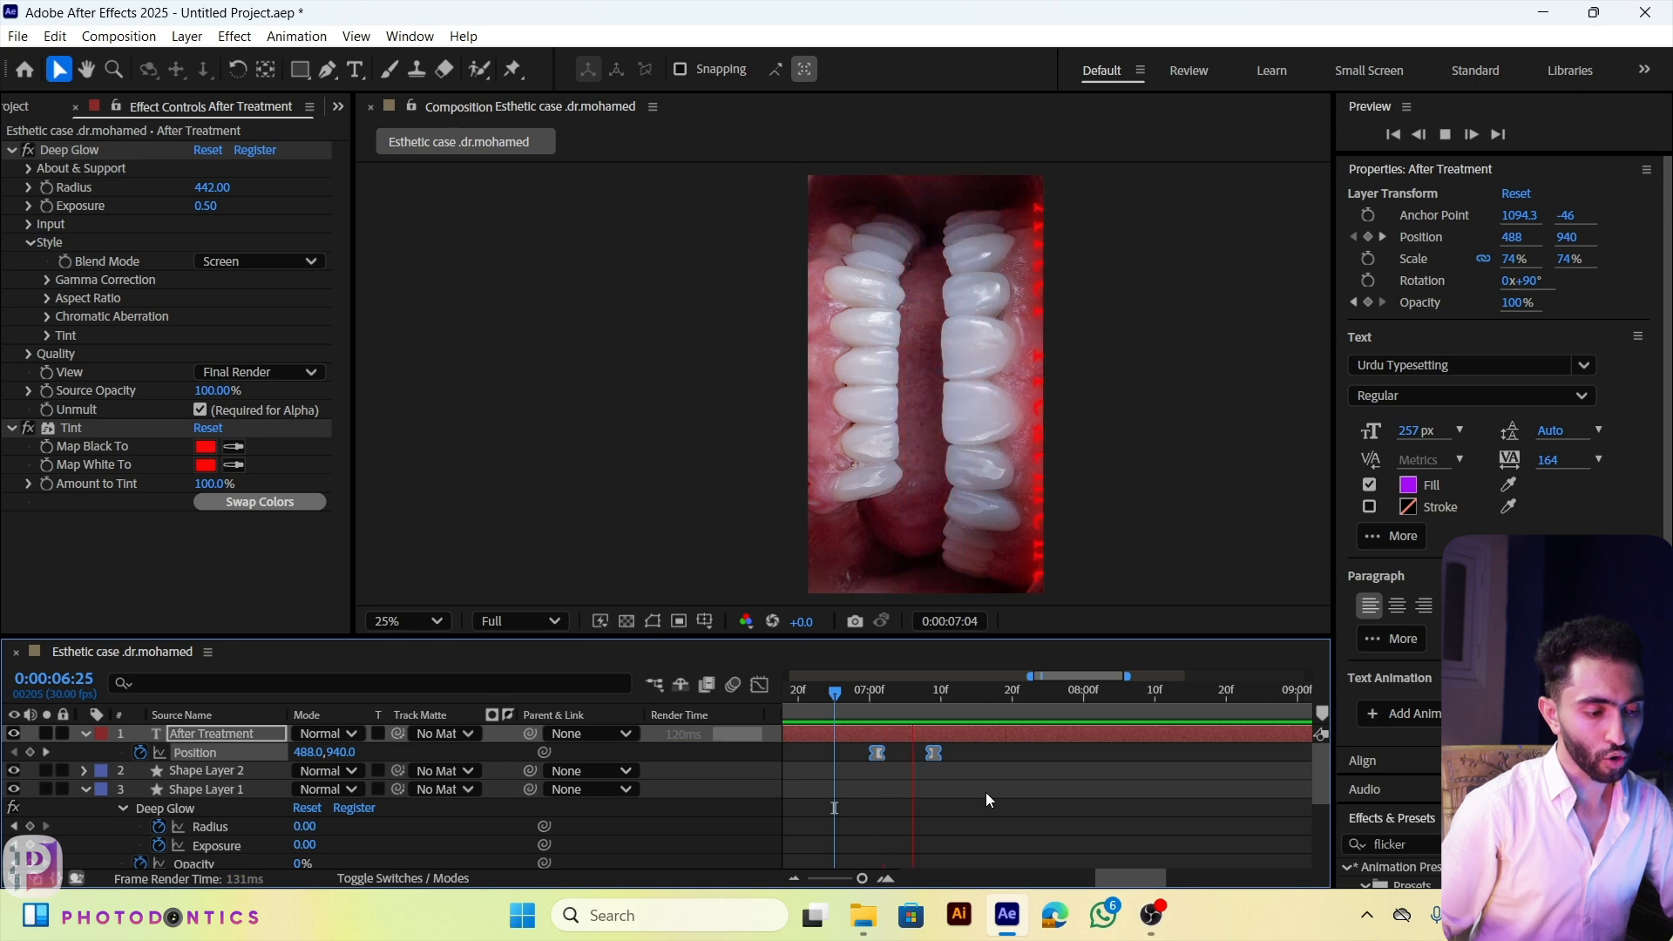
click(983, 708)
key(space)
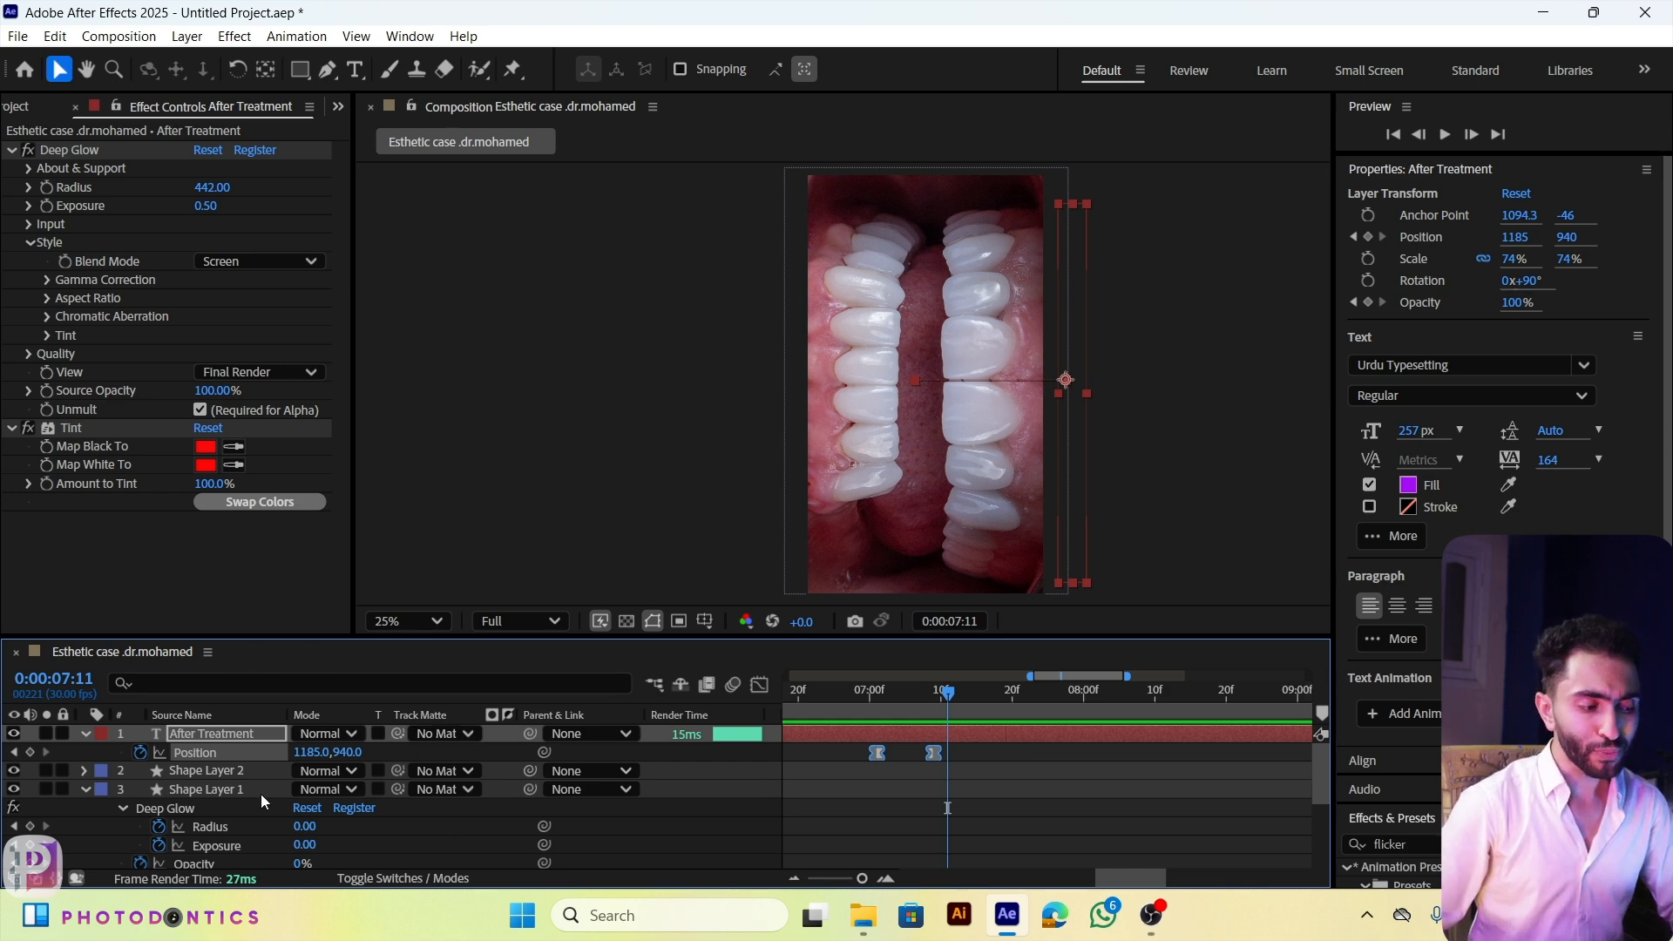
Step: Show the layer switches in the timeline and enable motion blur for the After Treatment layer
click(394, 878)
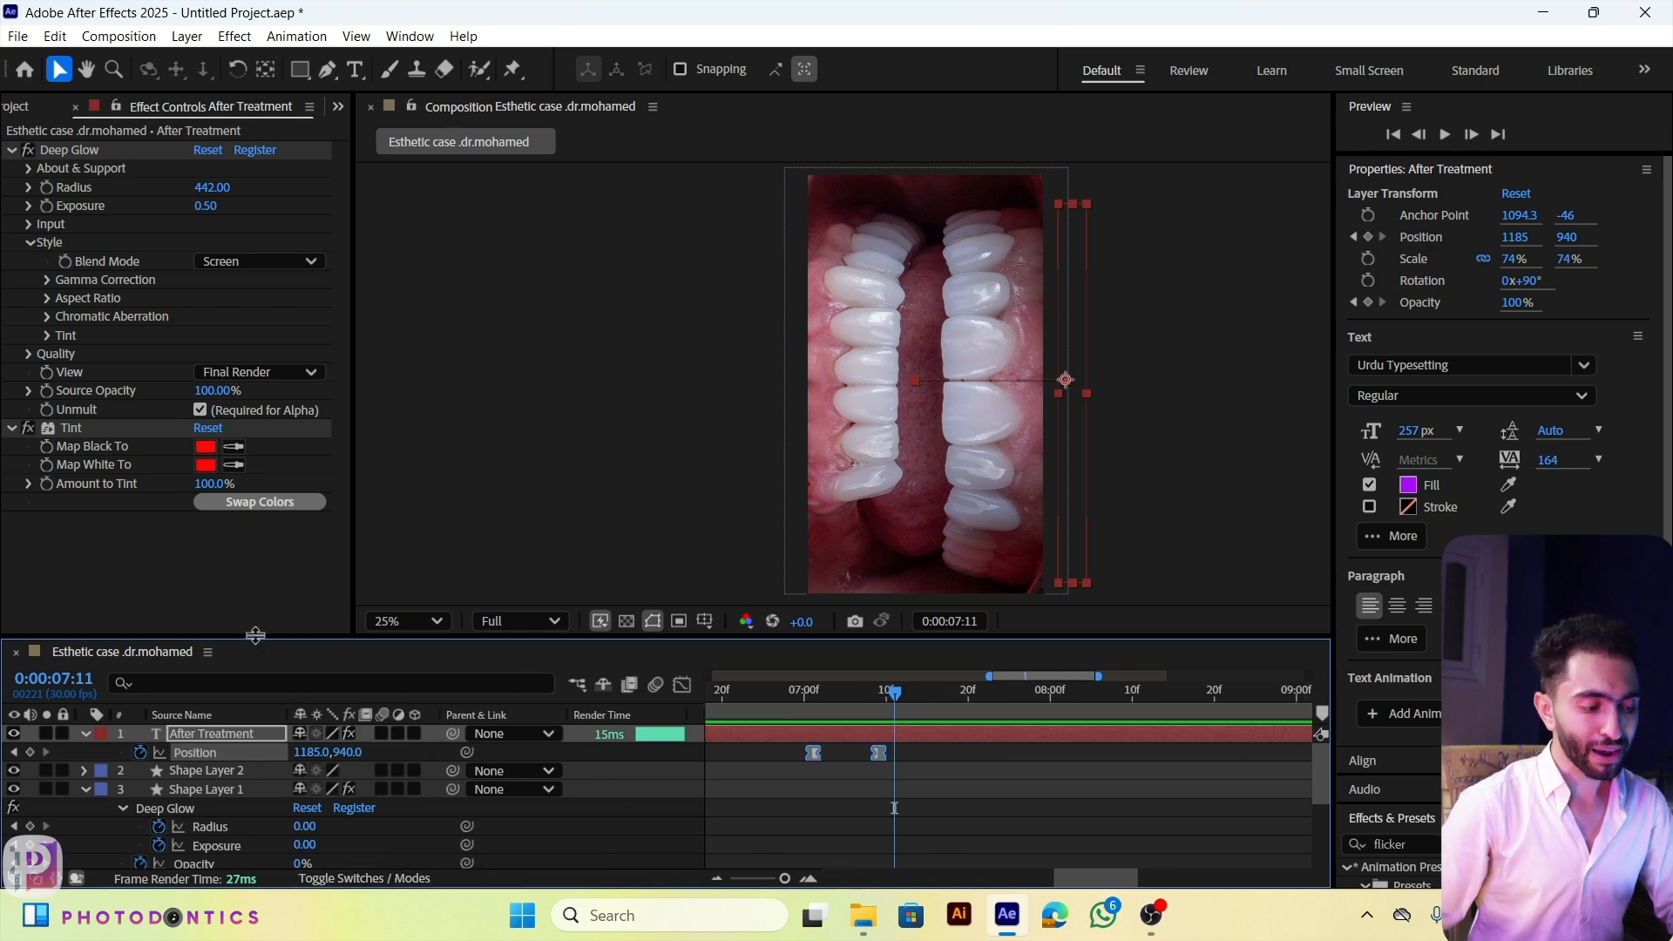
click(364, 878)
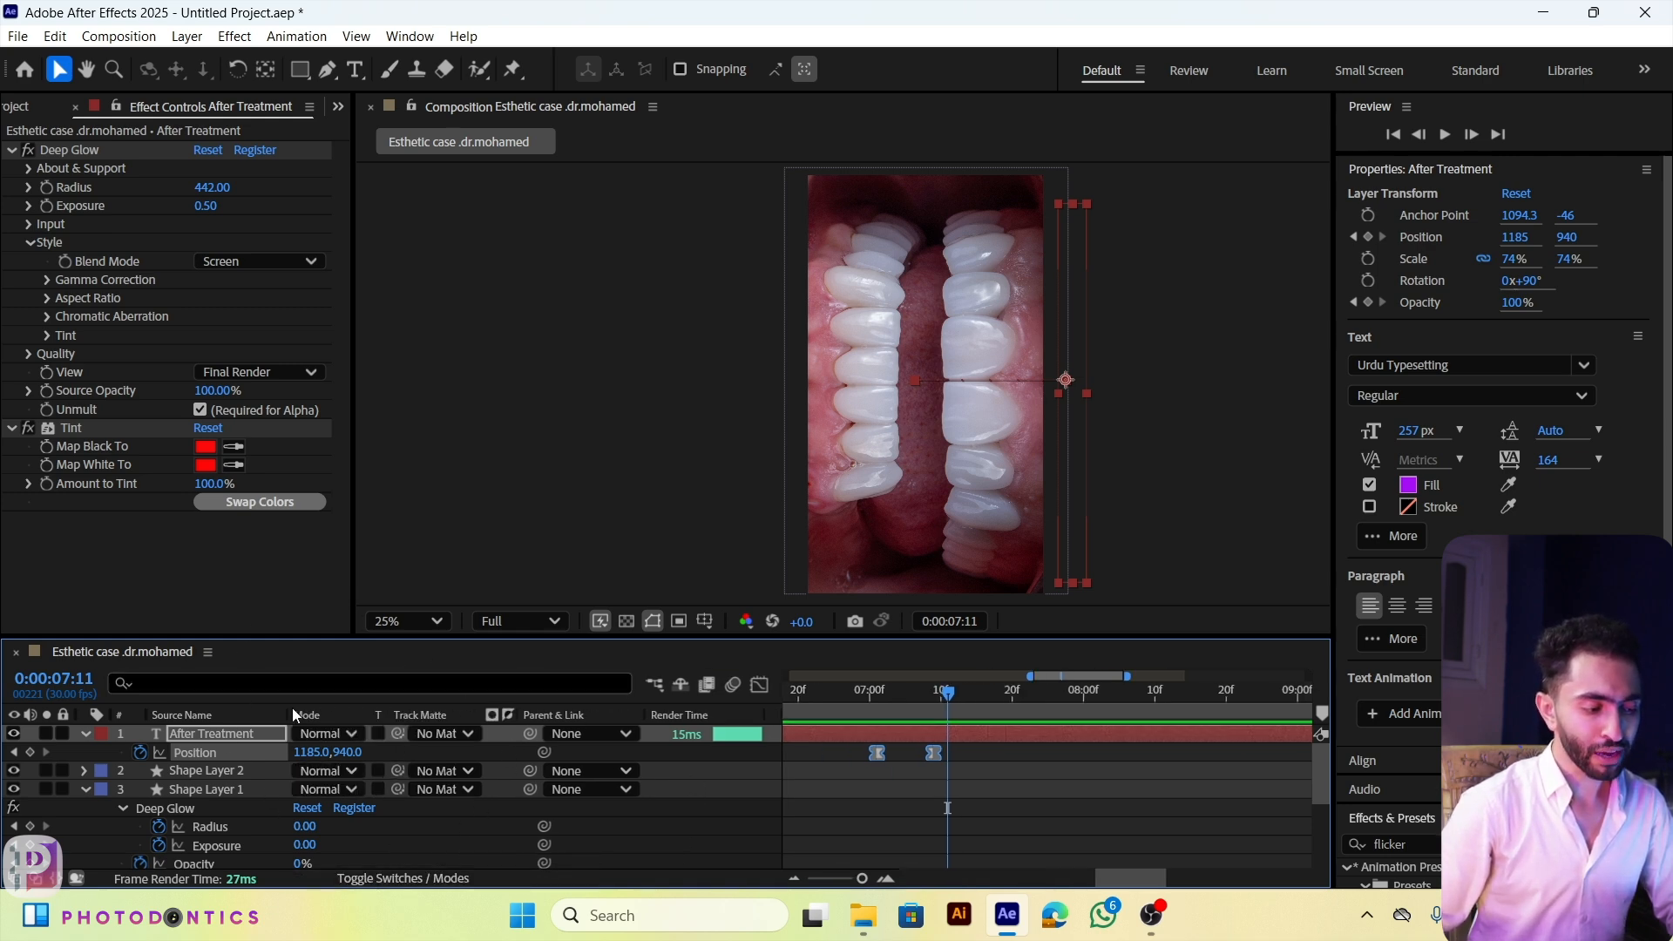
click(392, 878)
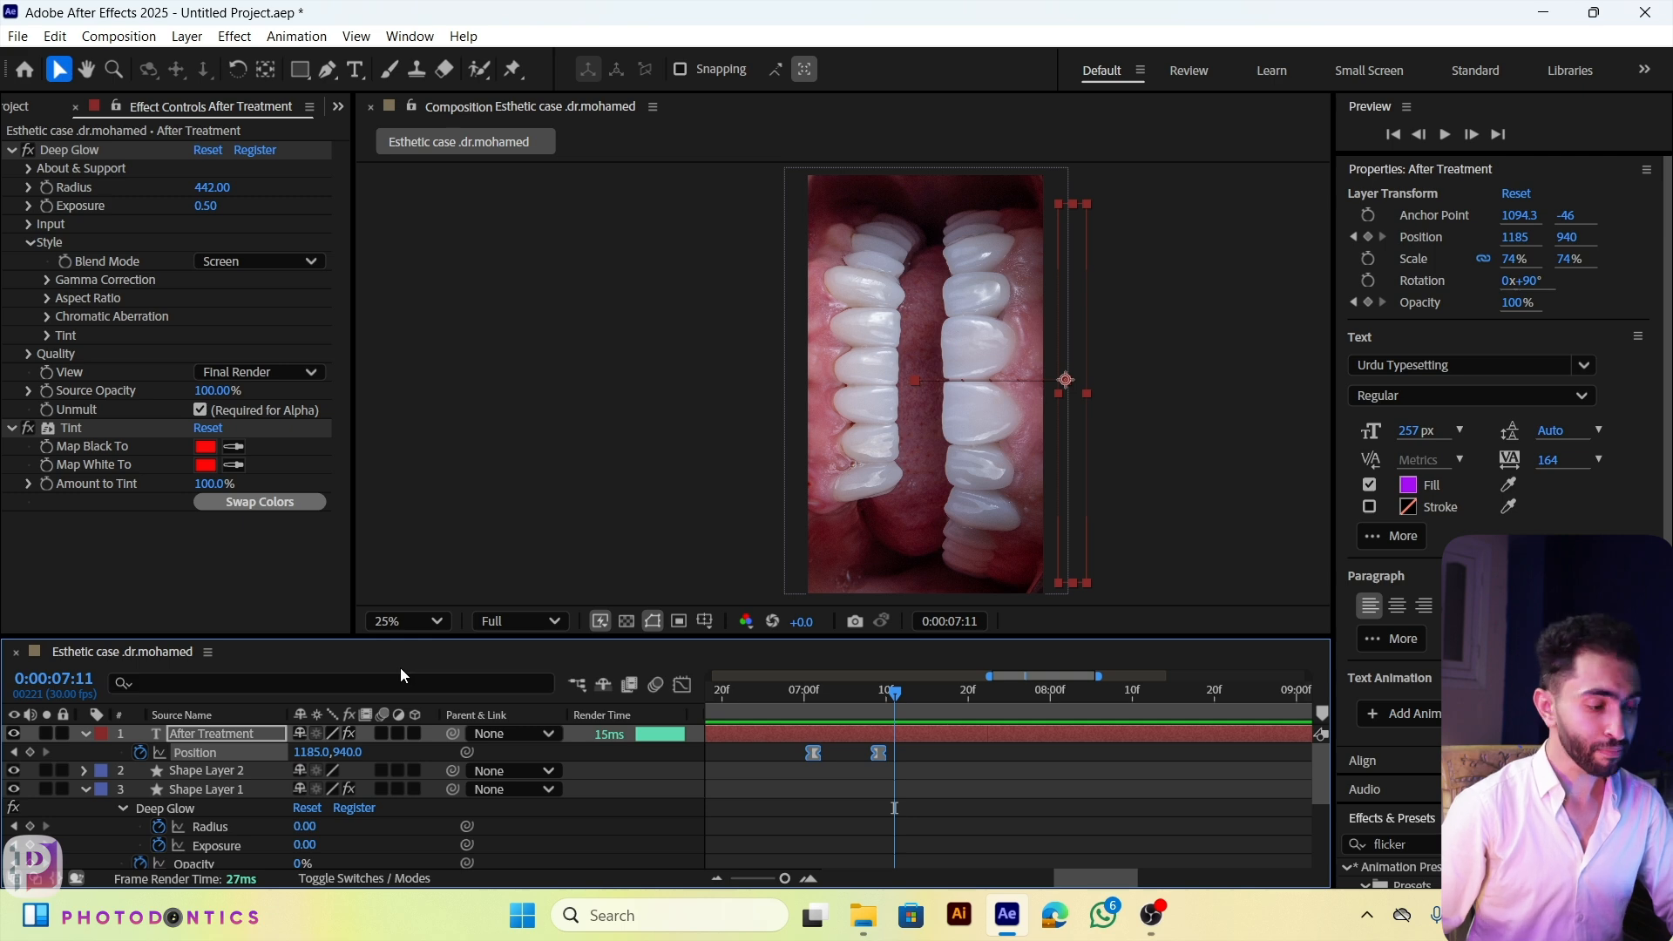
click(383, 734)
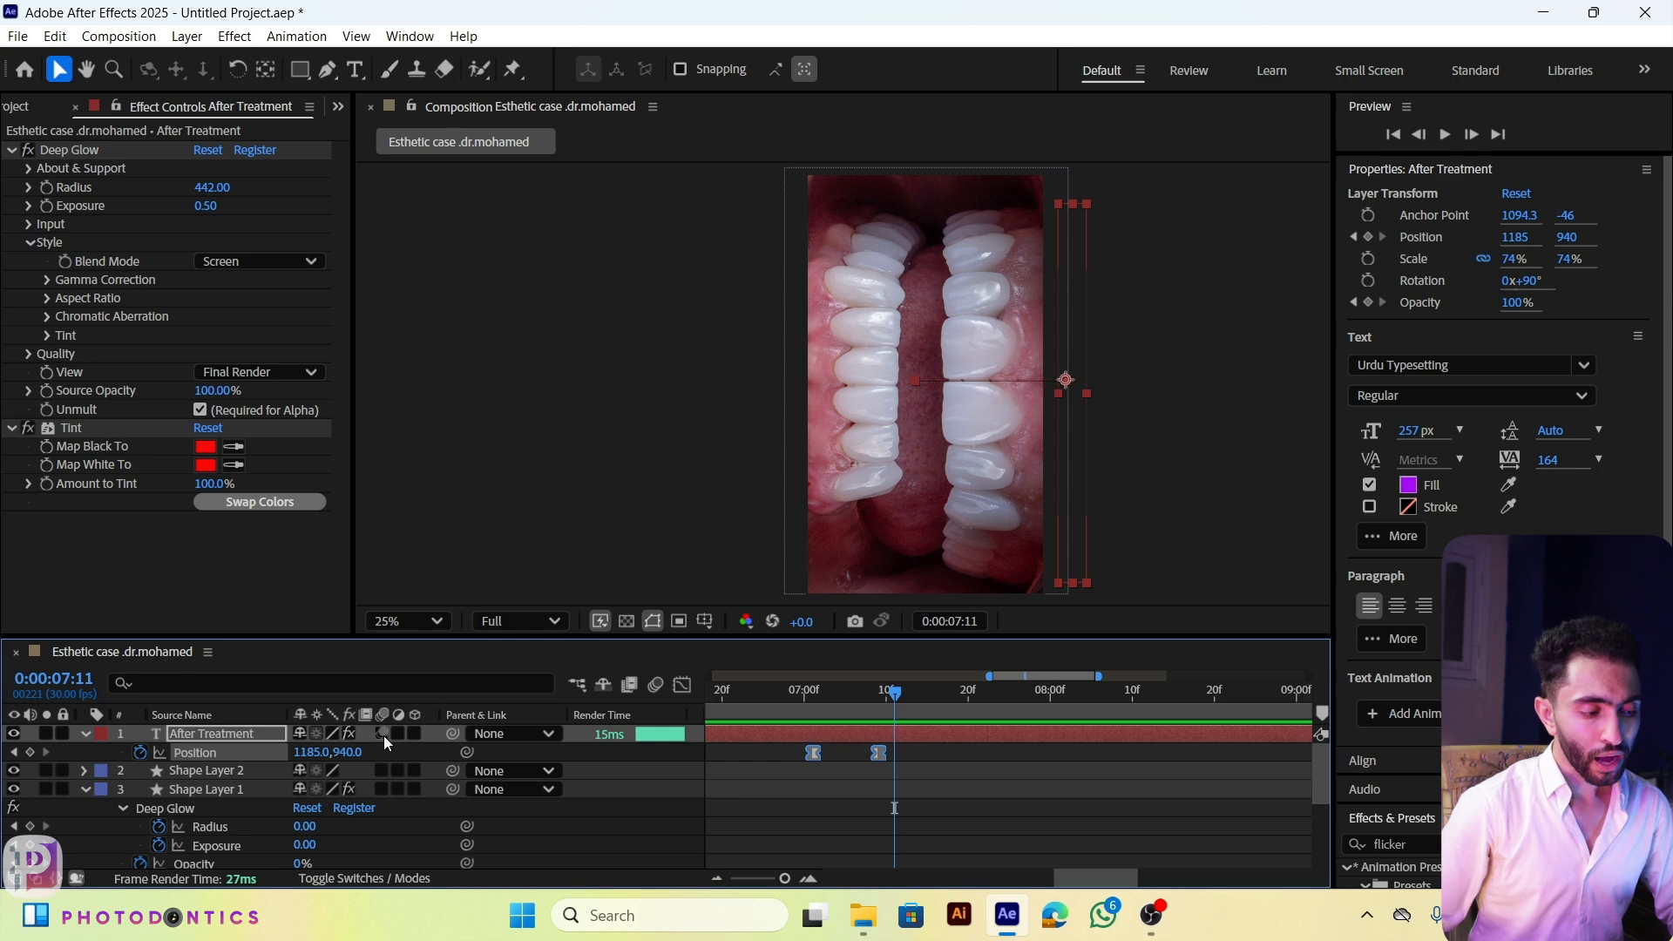
Step: Check the moving text at 0:00:07:04 and 0:00:07:05, and enable motion blur for the whole composition
drag(888, 694, 795, 713)
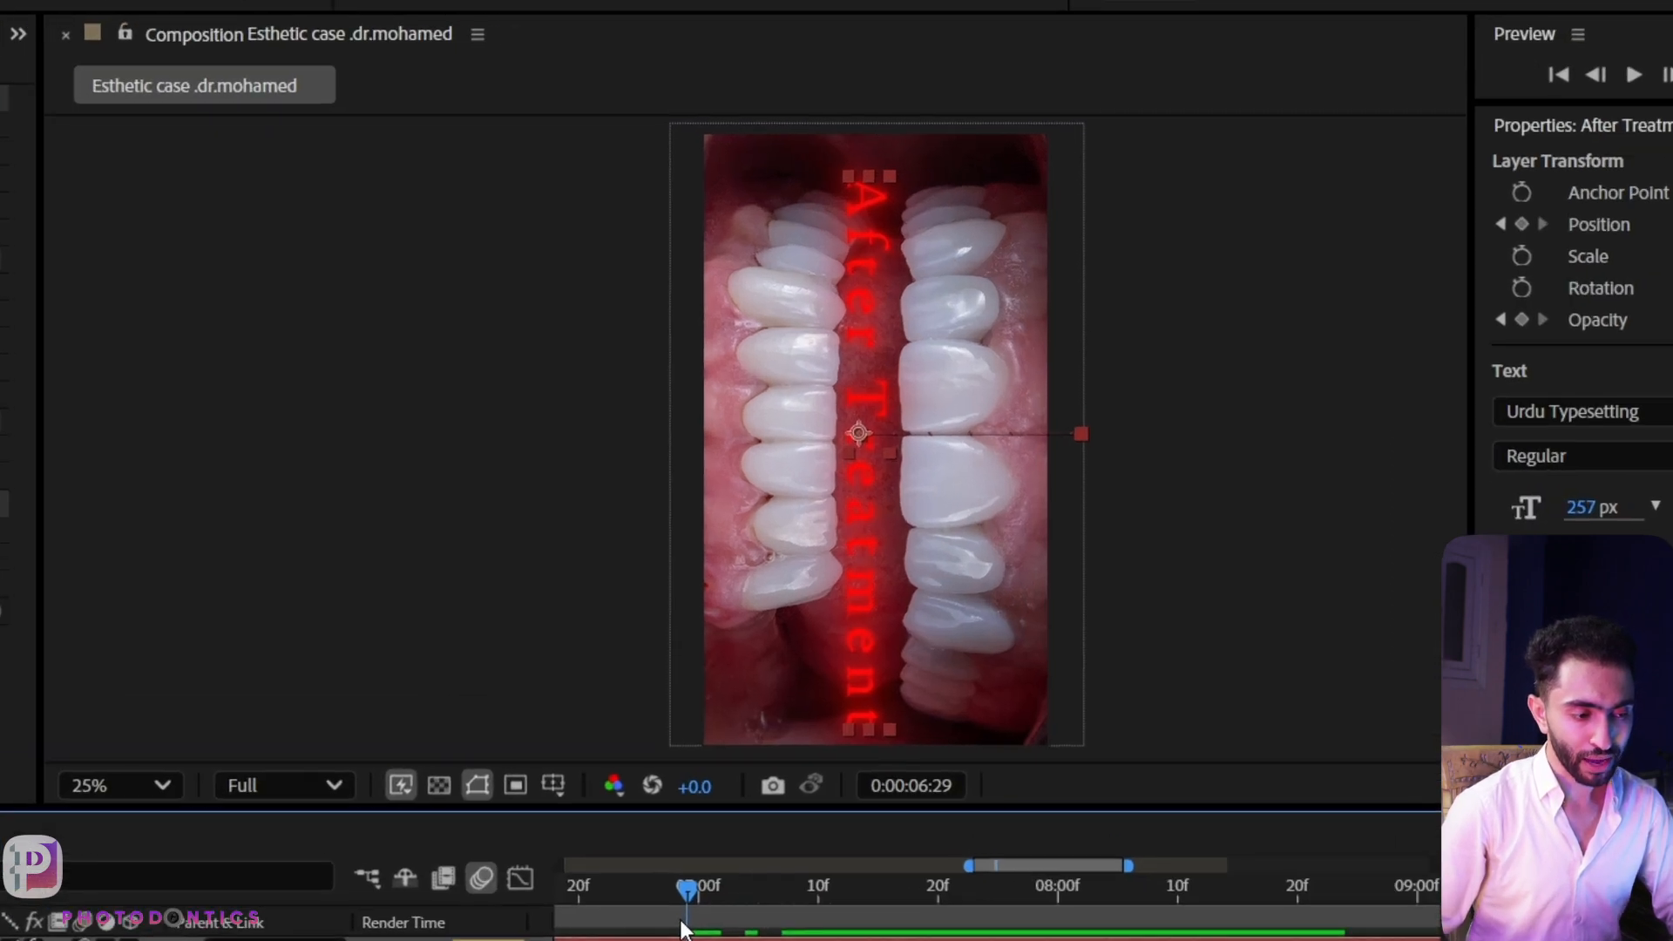
drag(699, 932, 745, 934)
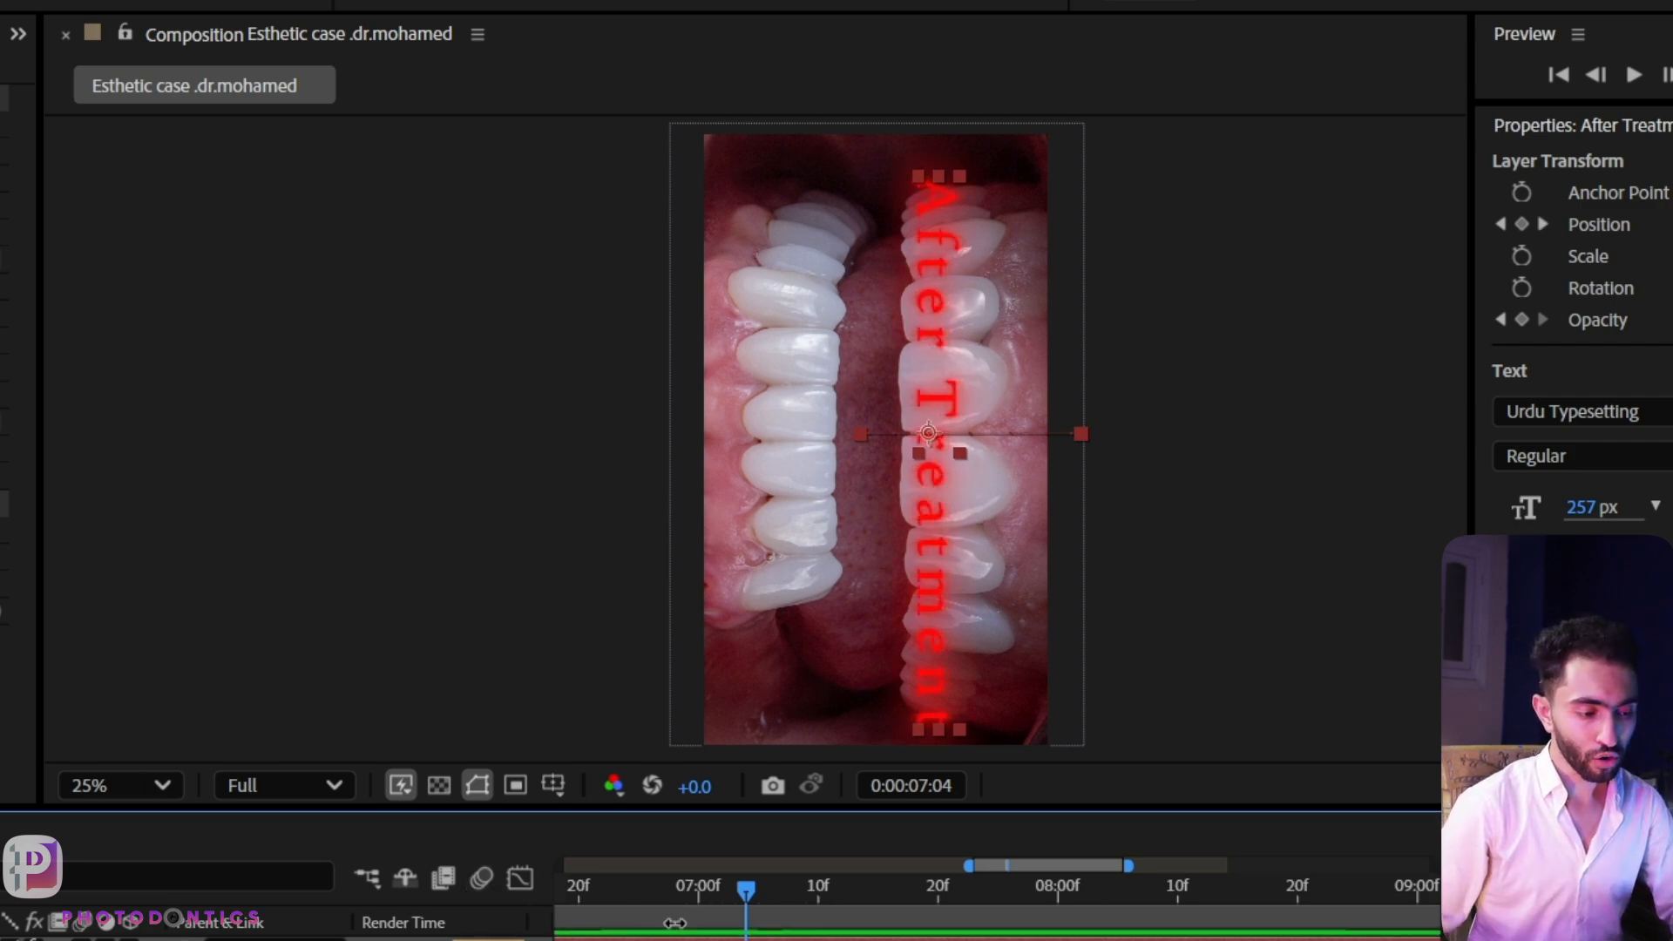
mouse_move(740, 890)
mouse_down()
mouse_move(713, 891)
mouse_move(756, 896)
mouse_up()
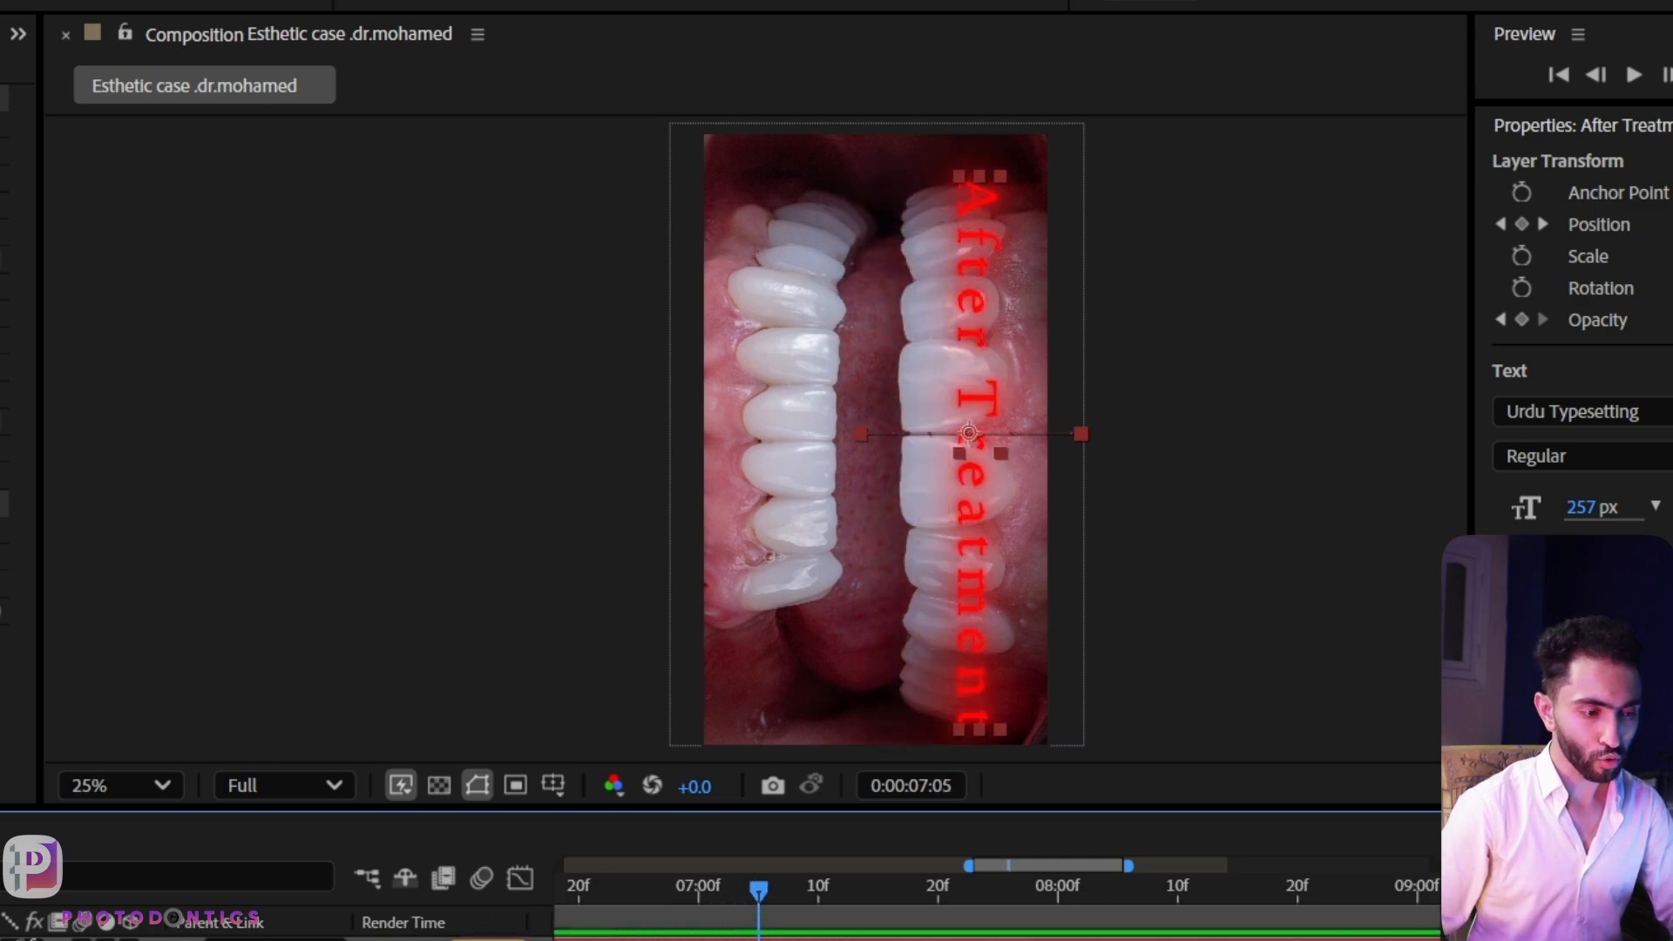
click(481, 877)
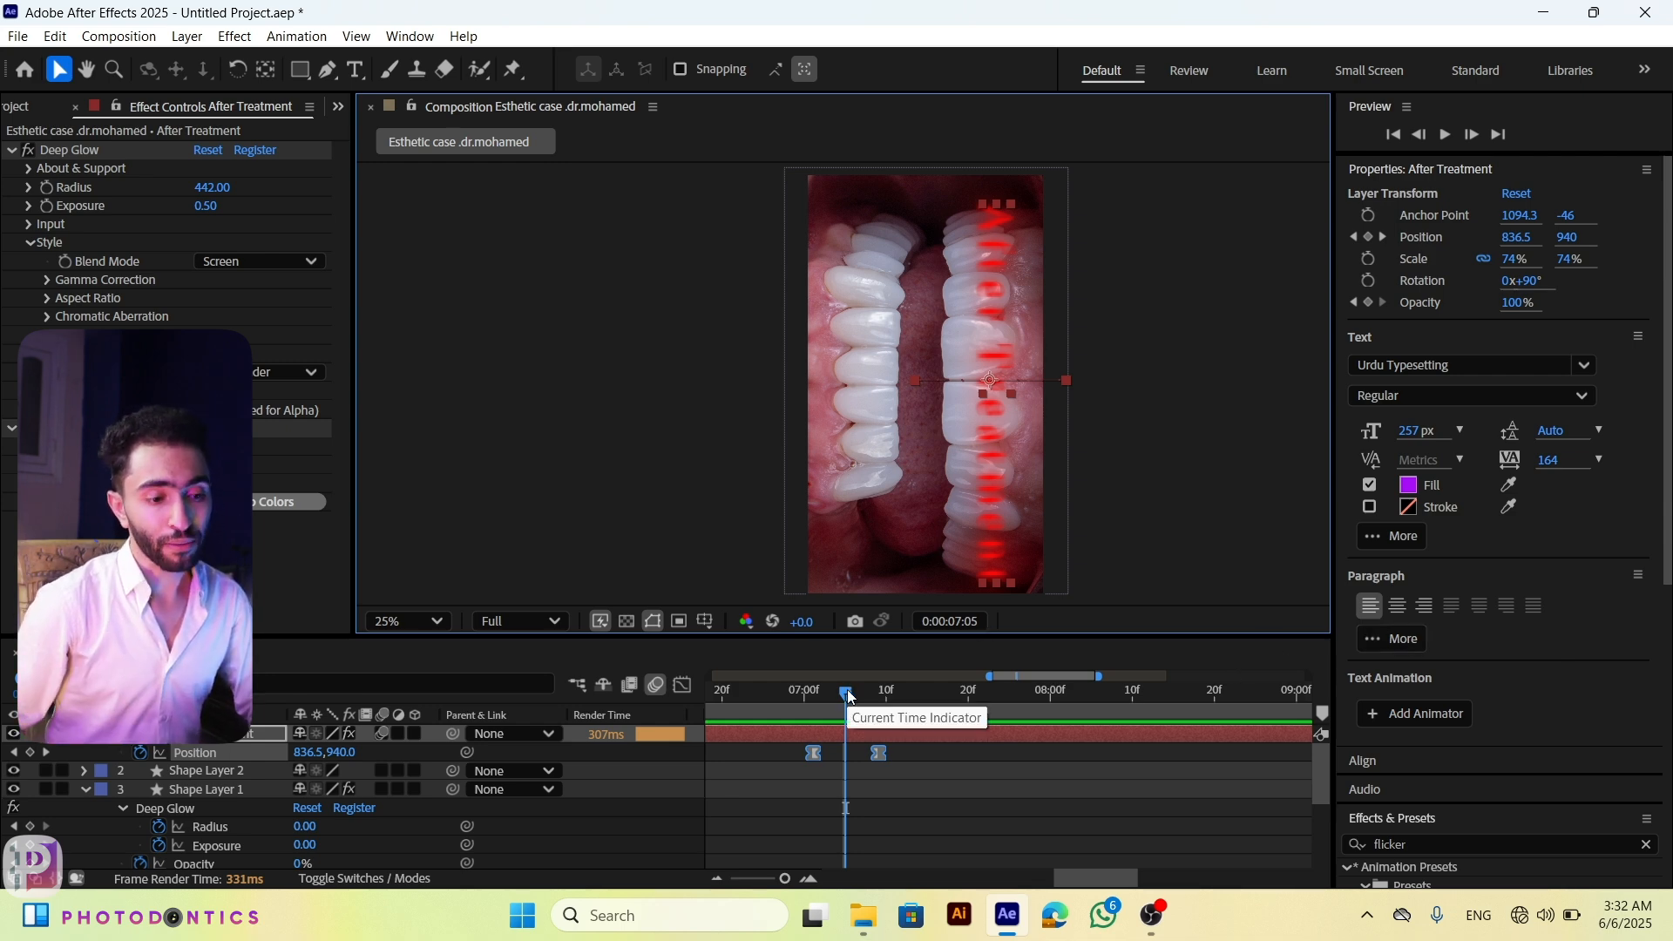
Step: Try the Simplified Arabic font on the After Treatment text at 0:00:06:29, then undo the font change
drag(843, 691, 800, 702)
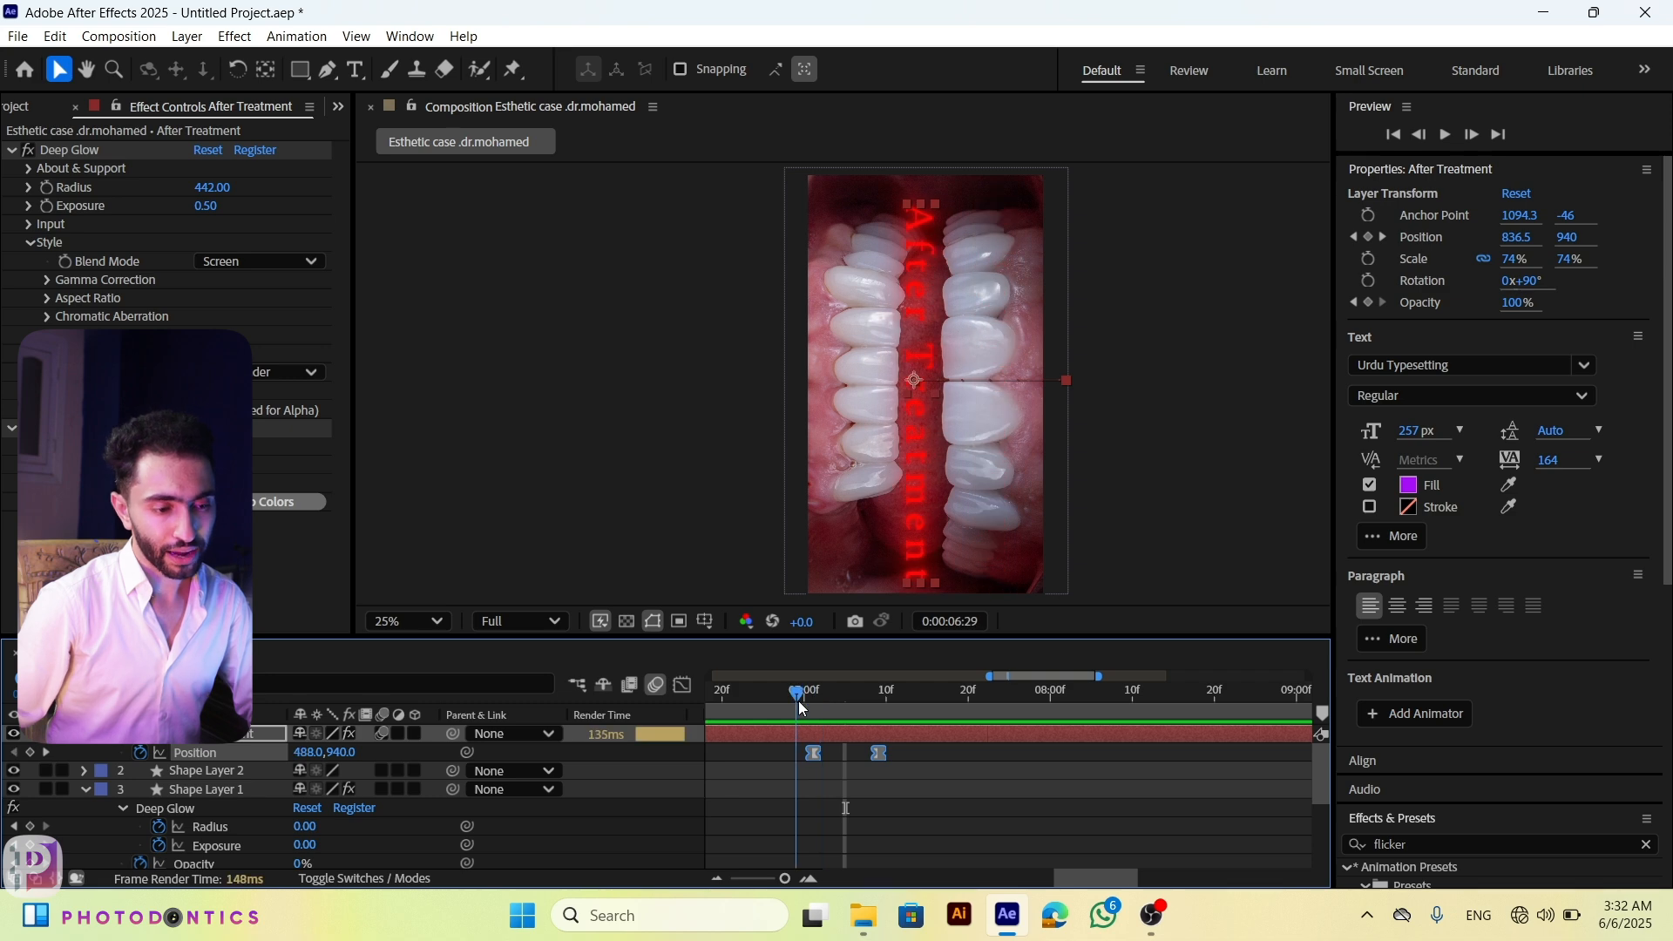
click(1007, 743)
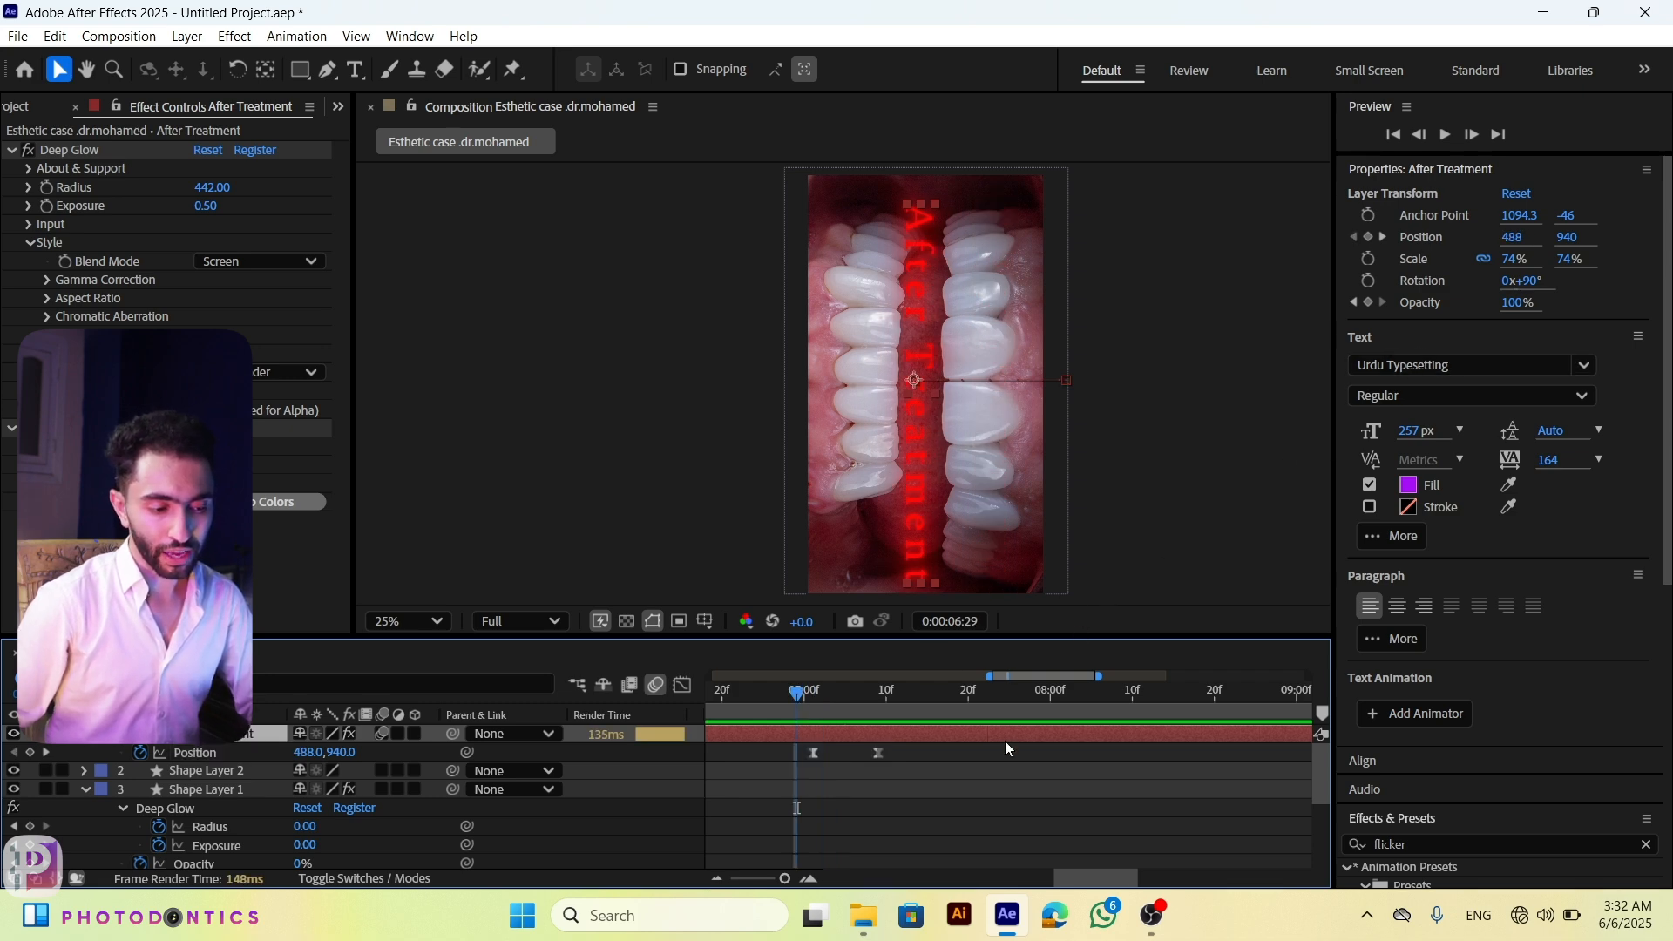
click(1578, 366)
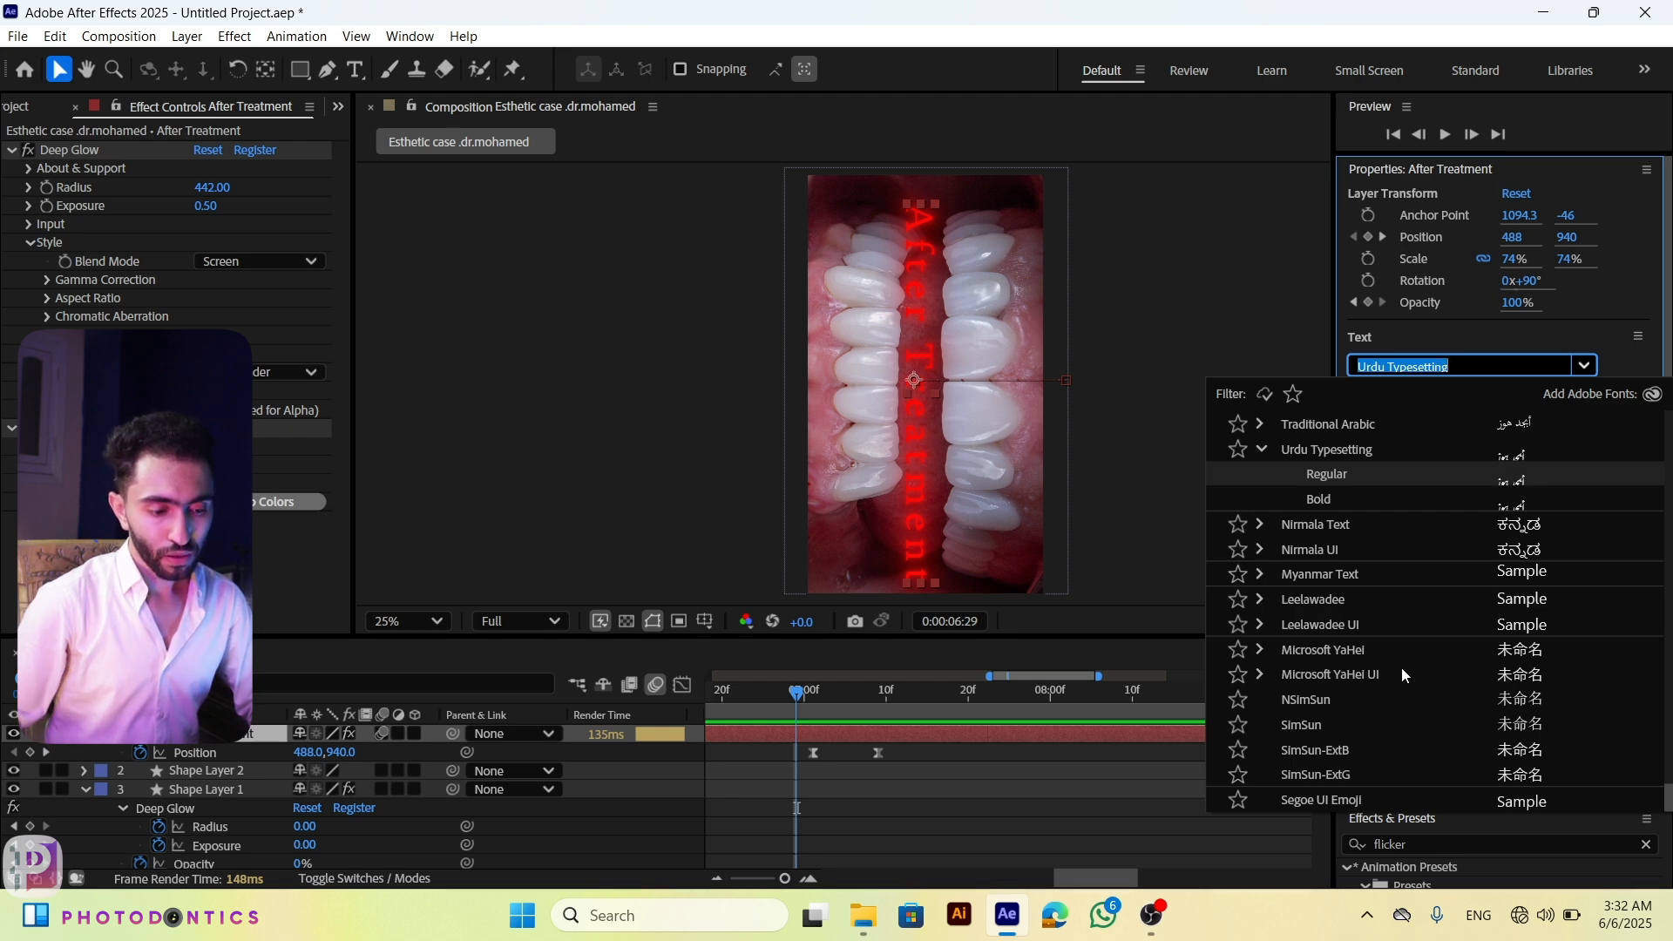
scroll(1429, 507, up, 4)
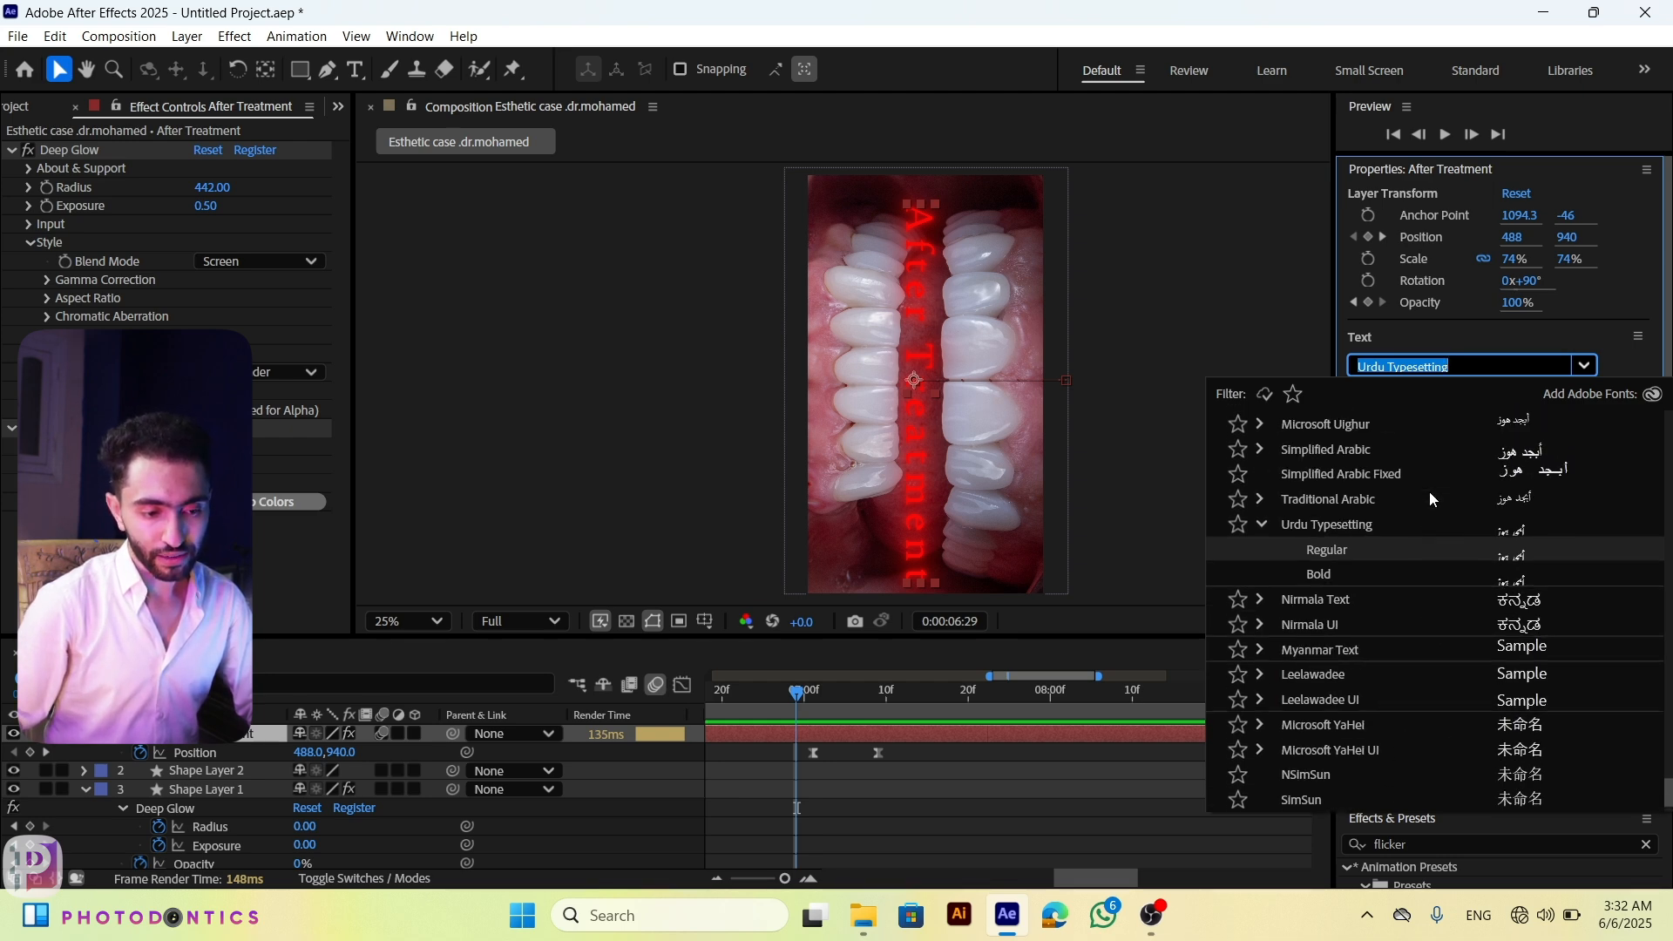
click(1507, 493)
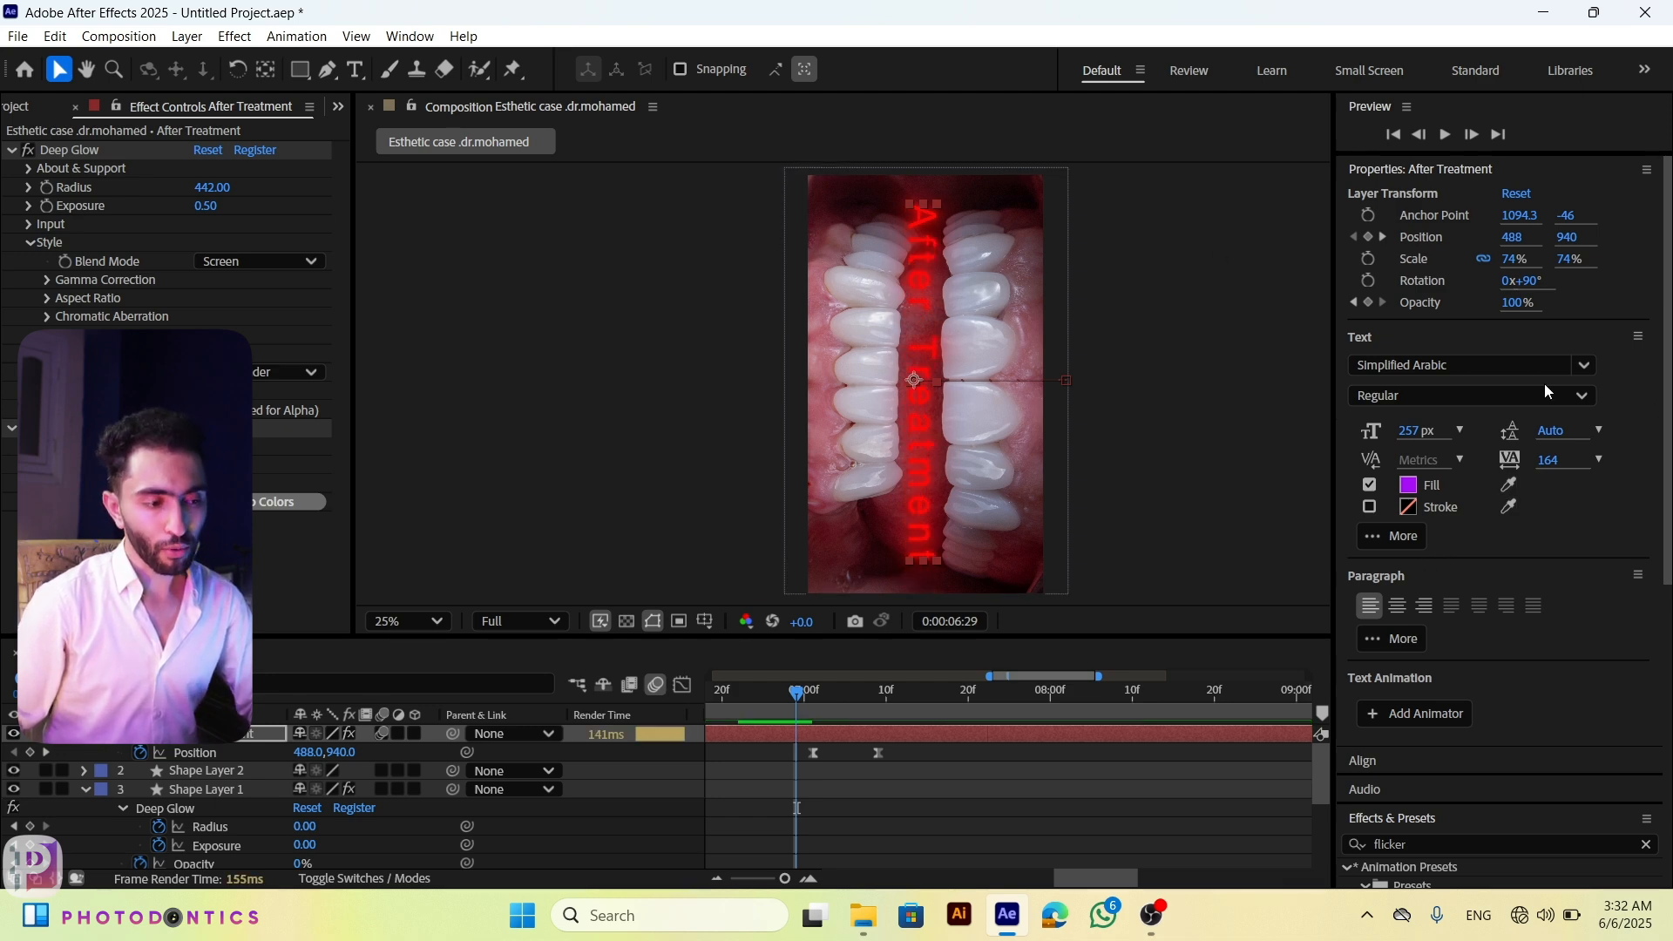
key(ctrl+z)
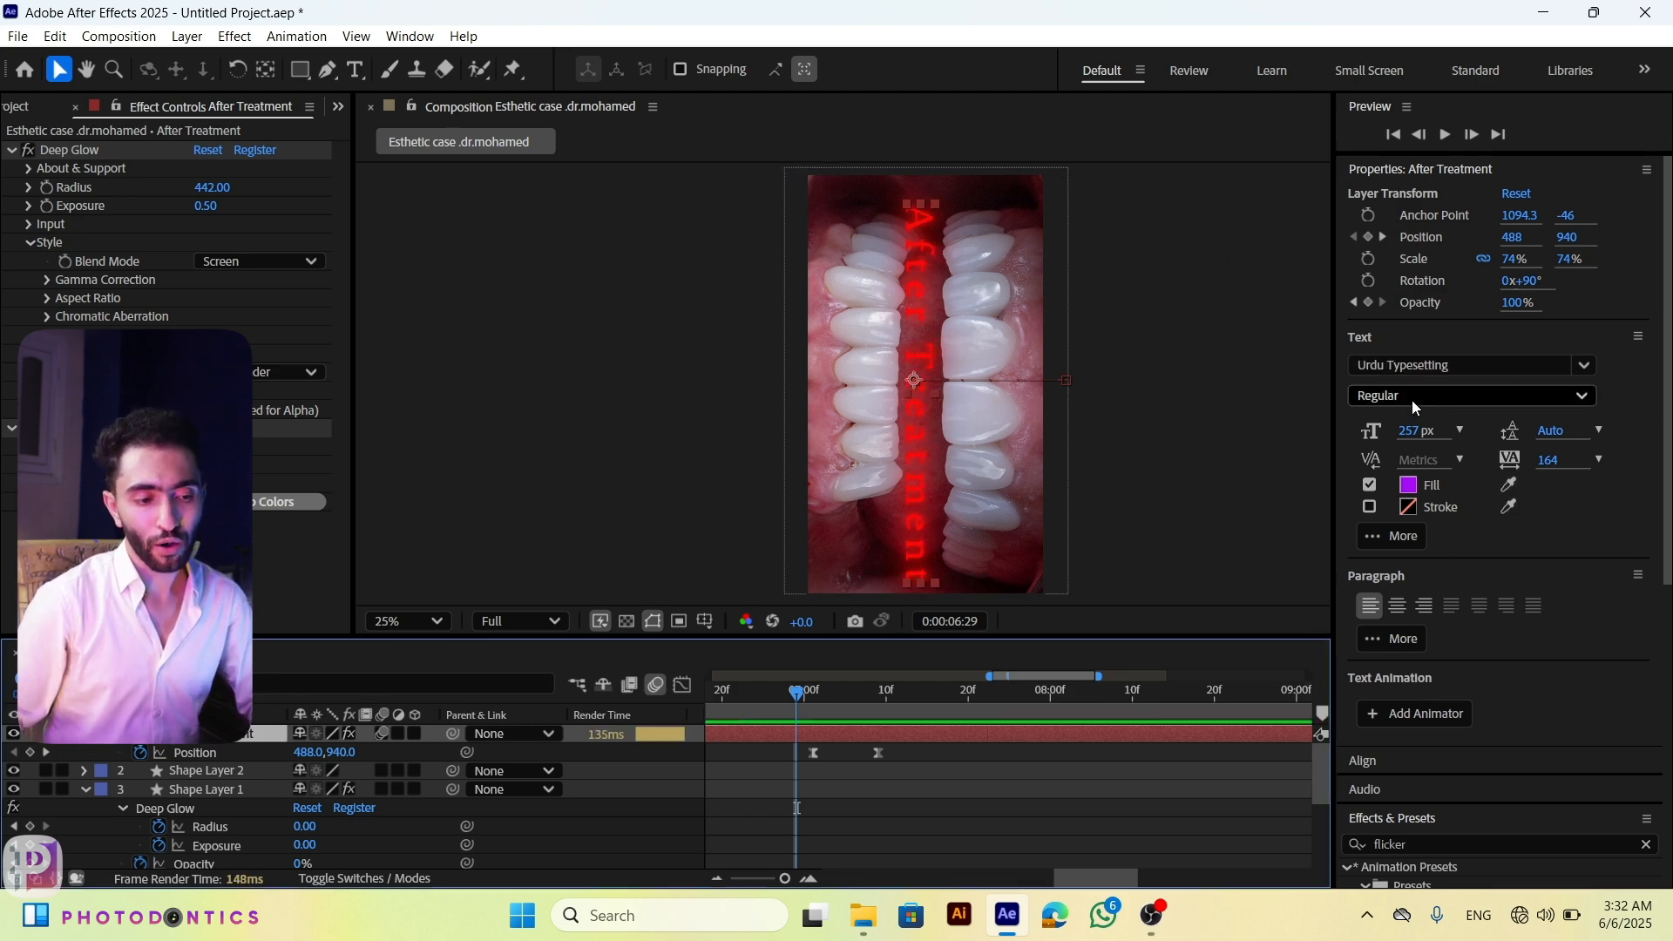
Step: Compare the Regular and Bold styles of Urdu Typesetting on the After Treatment text, set it to Bold and deselect the layer
click(1411, 400)
click(1396, 446)
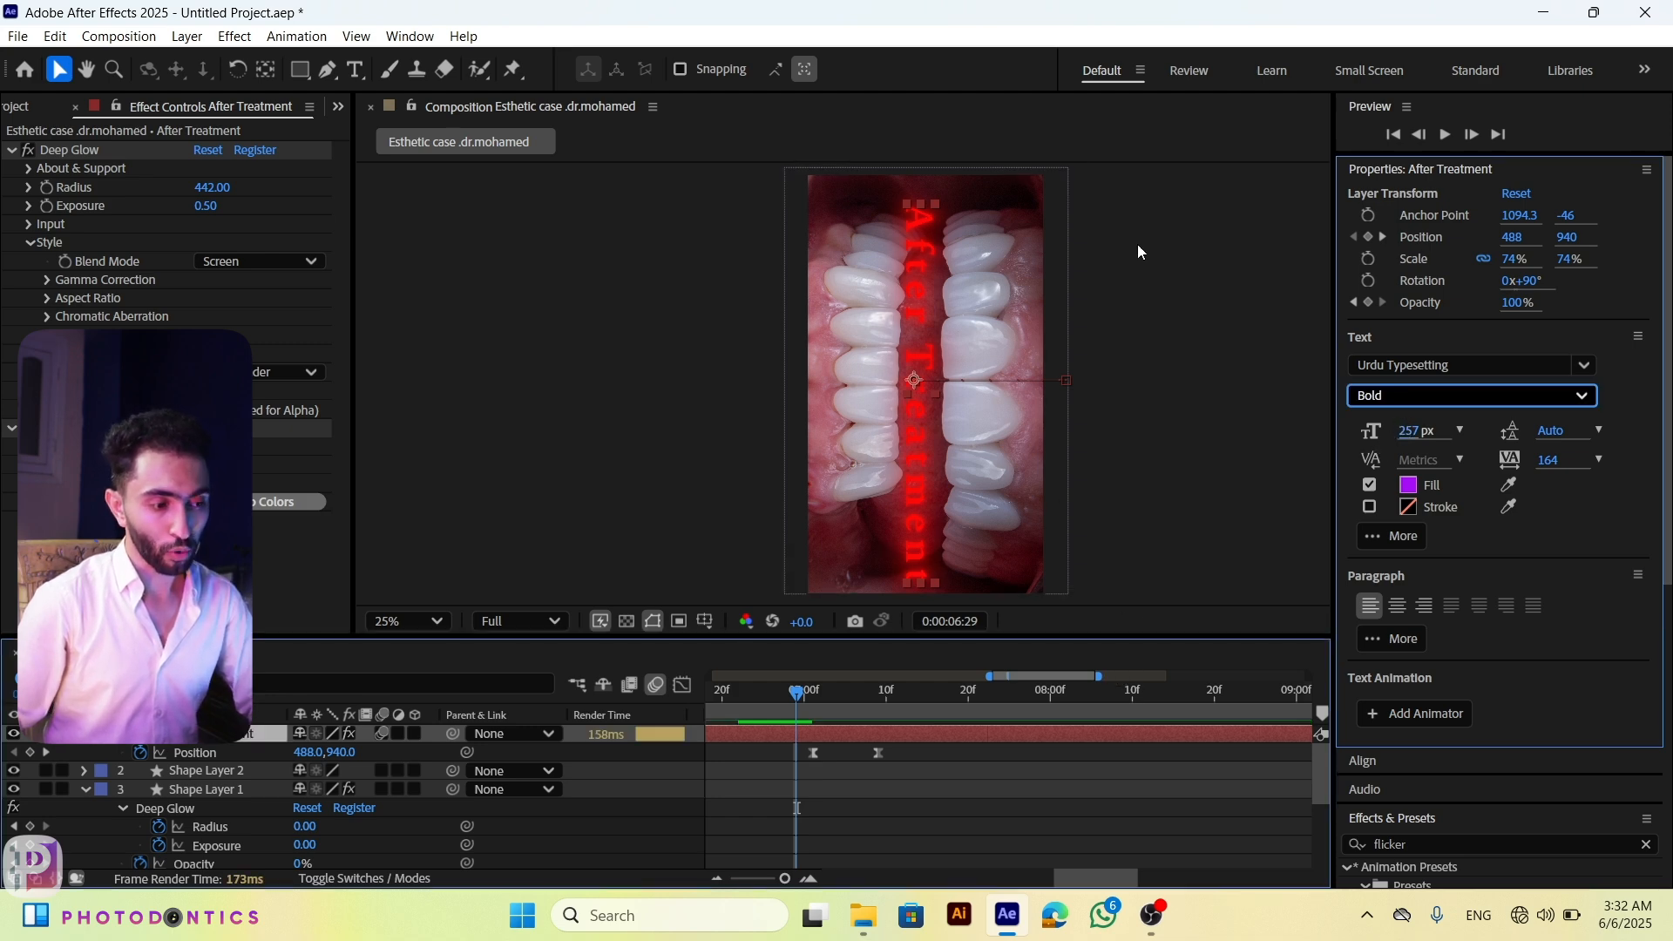
key(ctrl+z)
click(1421, 399)
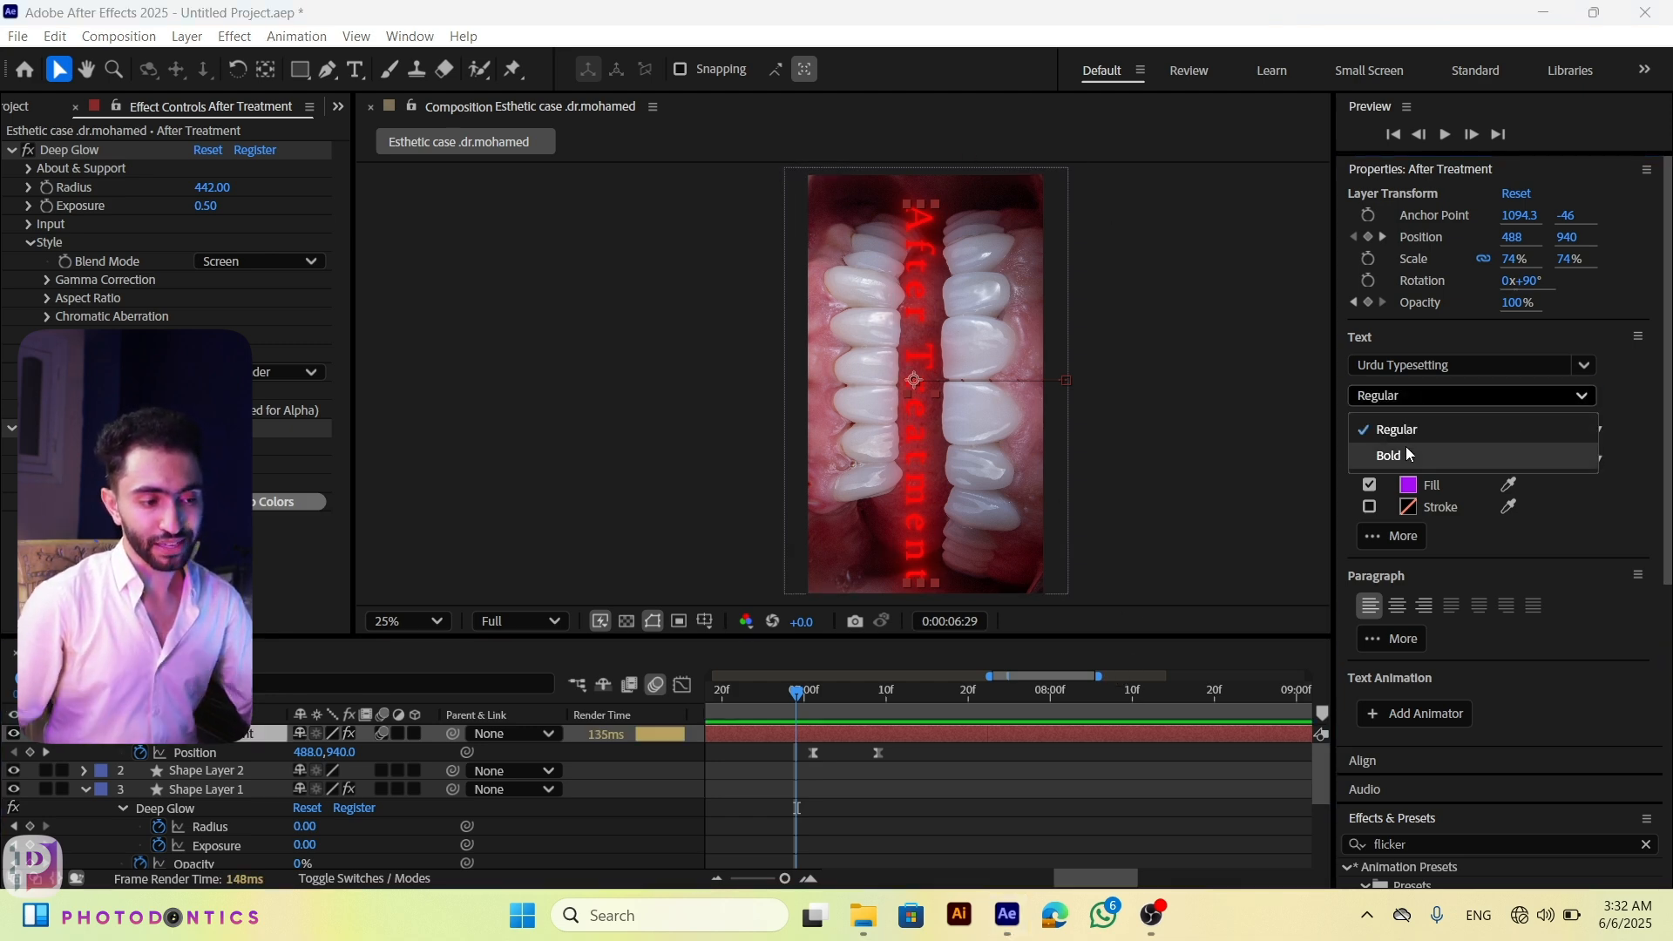
click(1404, 446)
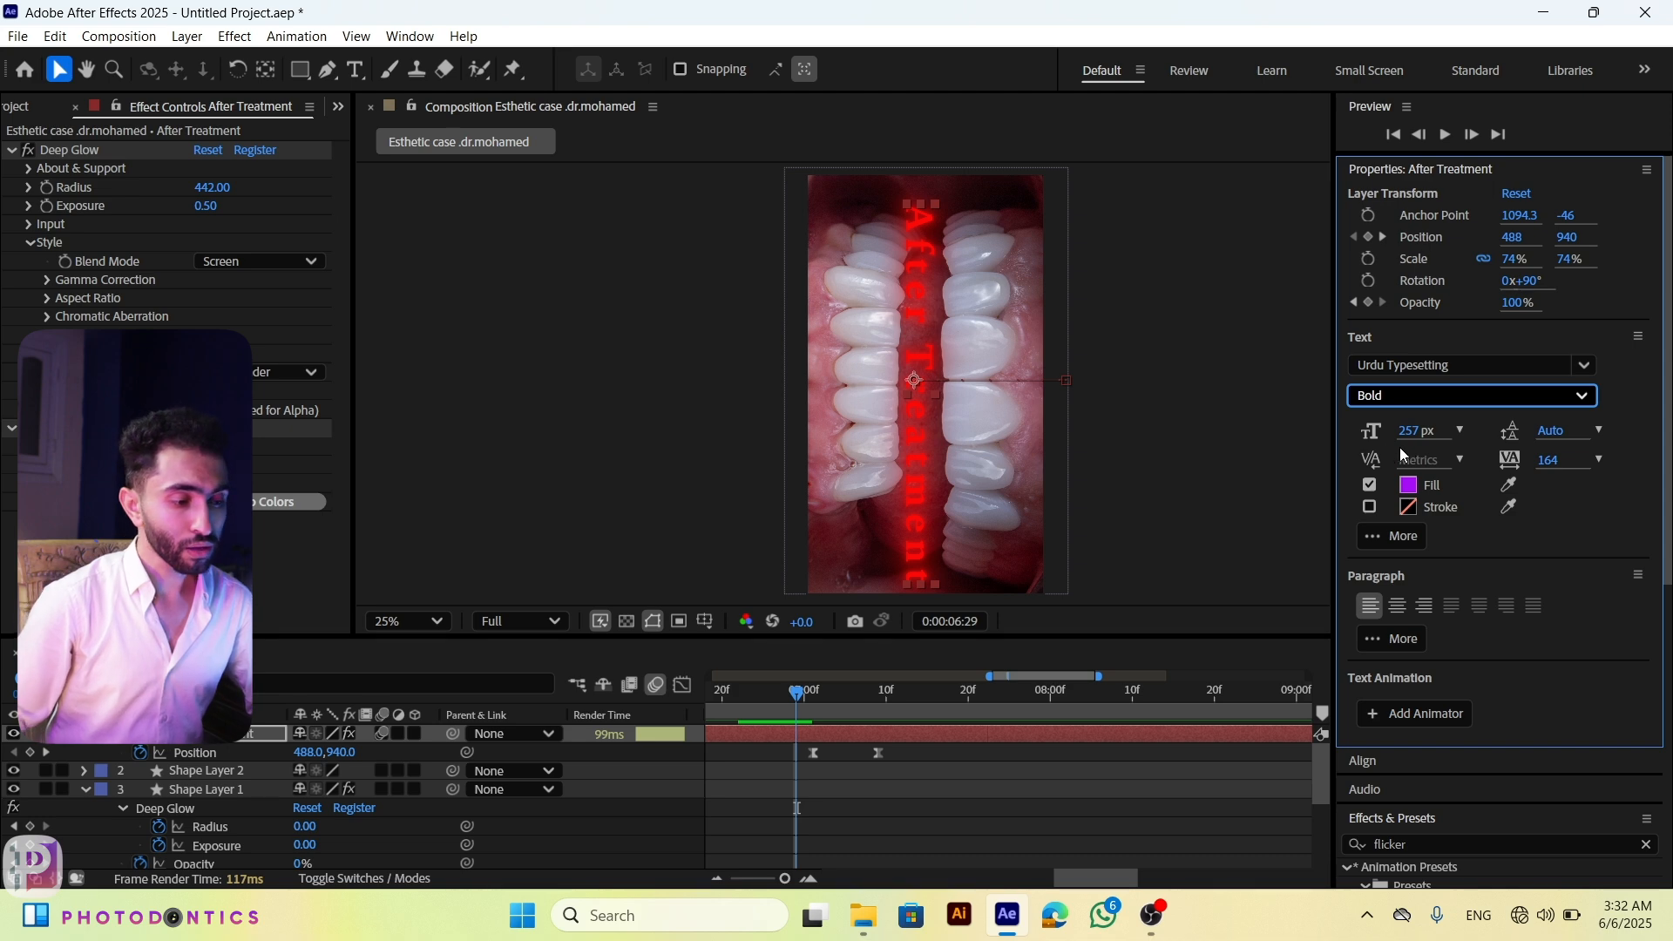
click(1049, 785)
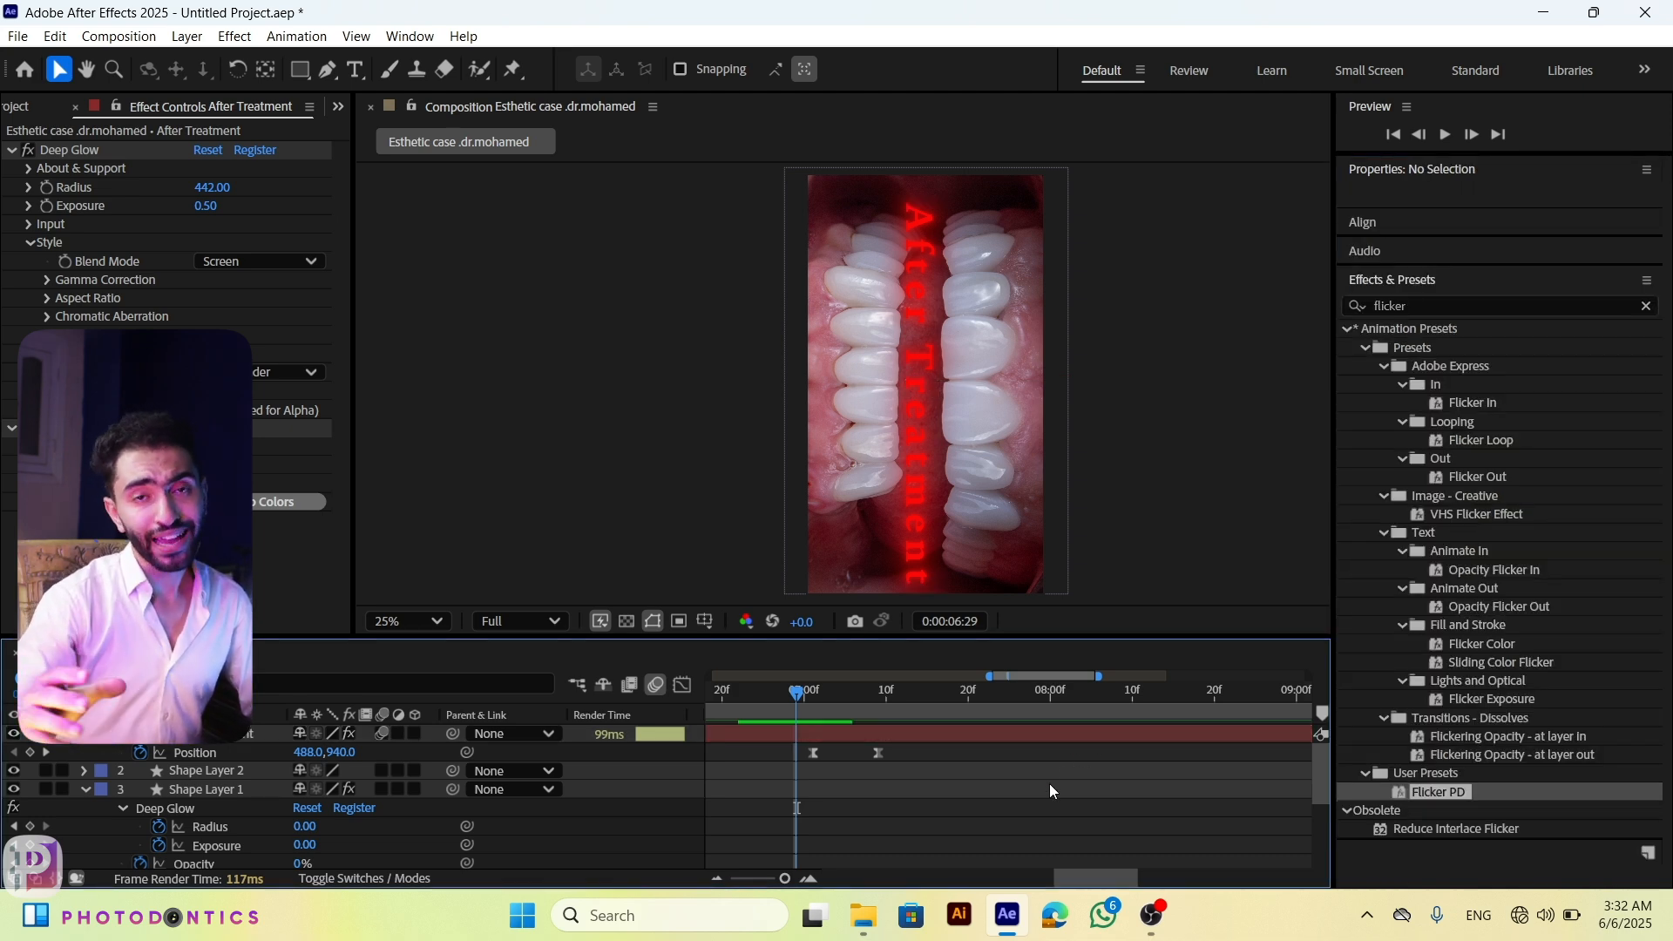